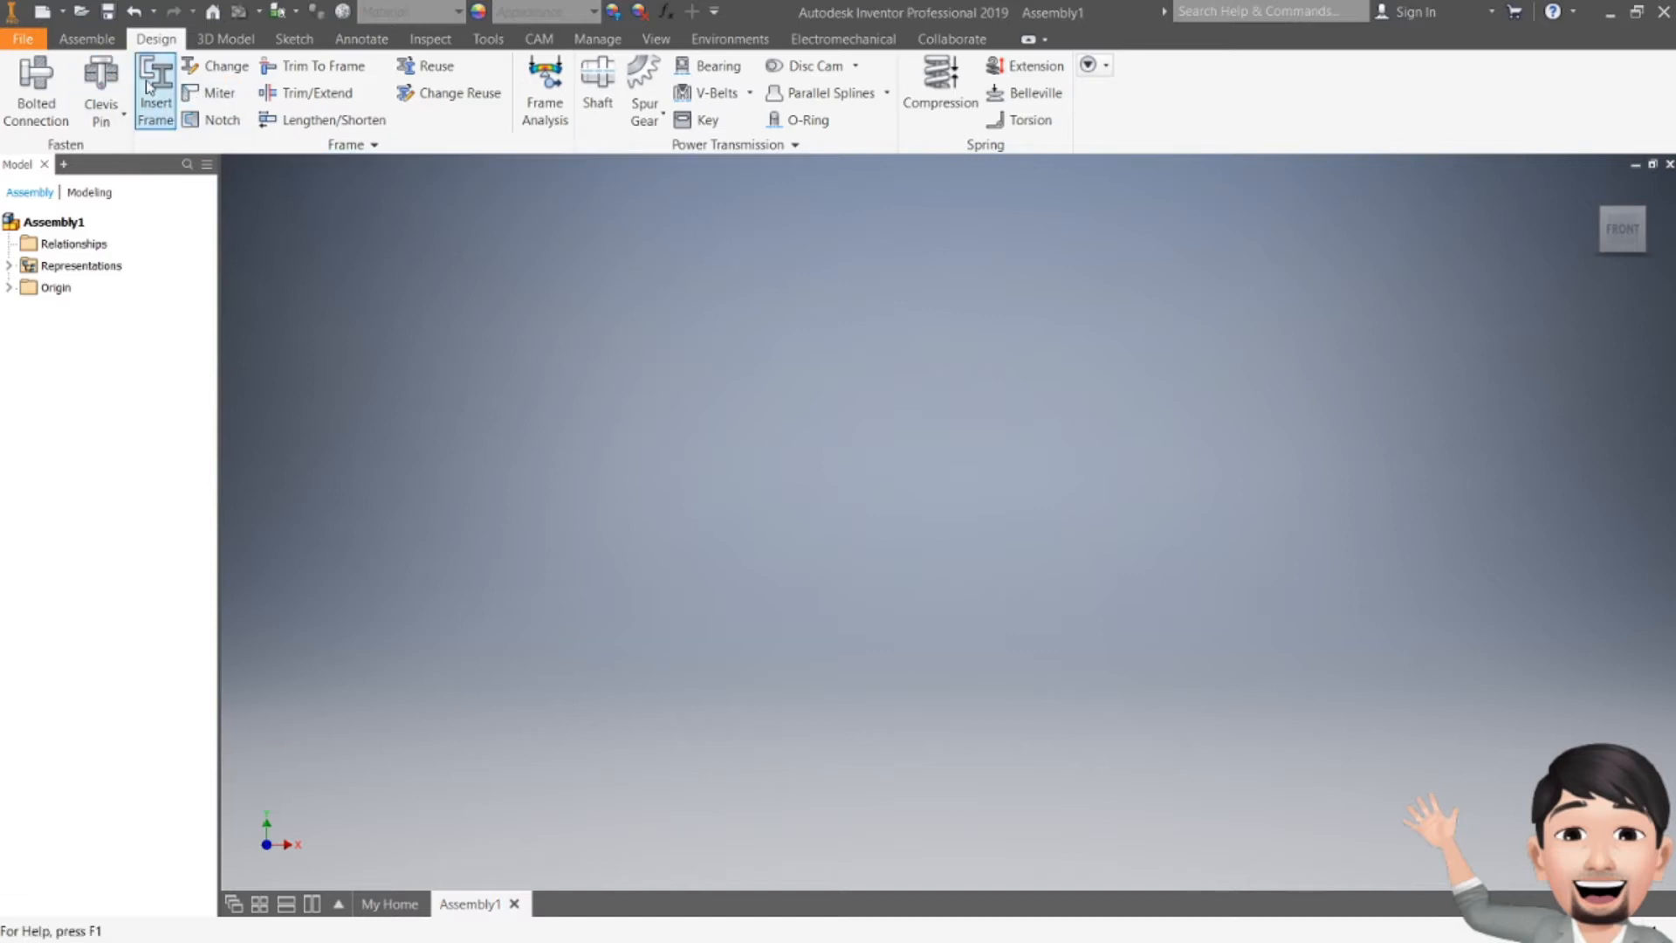
left_click(98, 40)
left_click(153, 39)
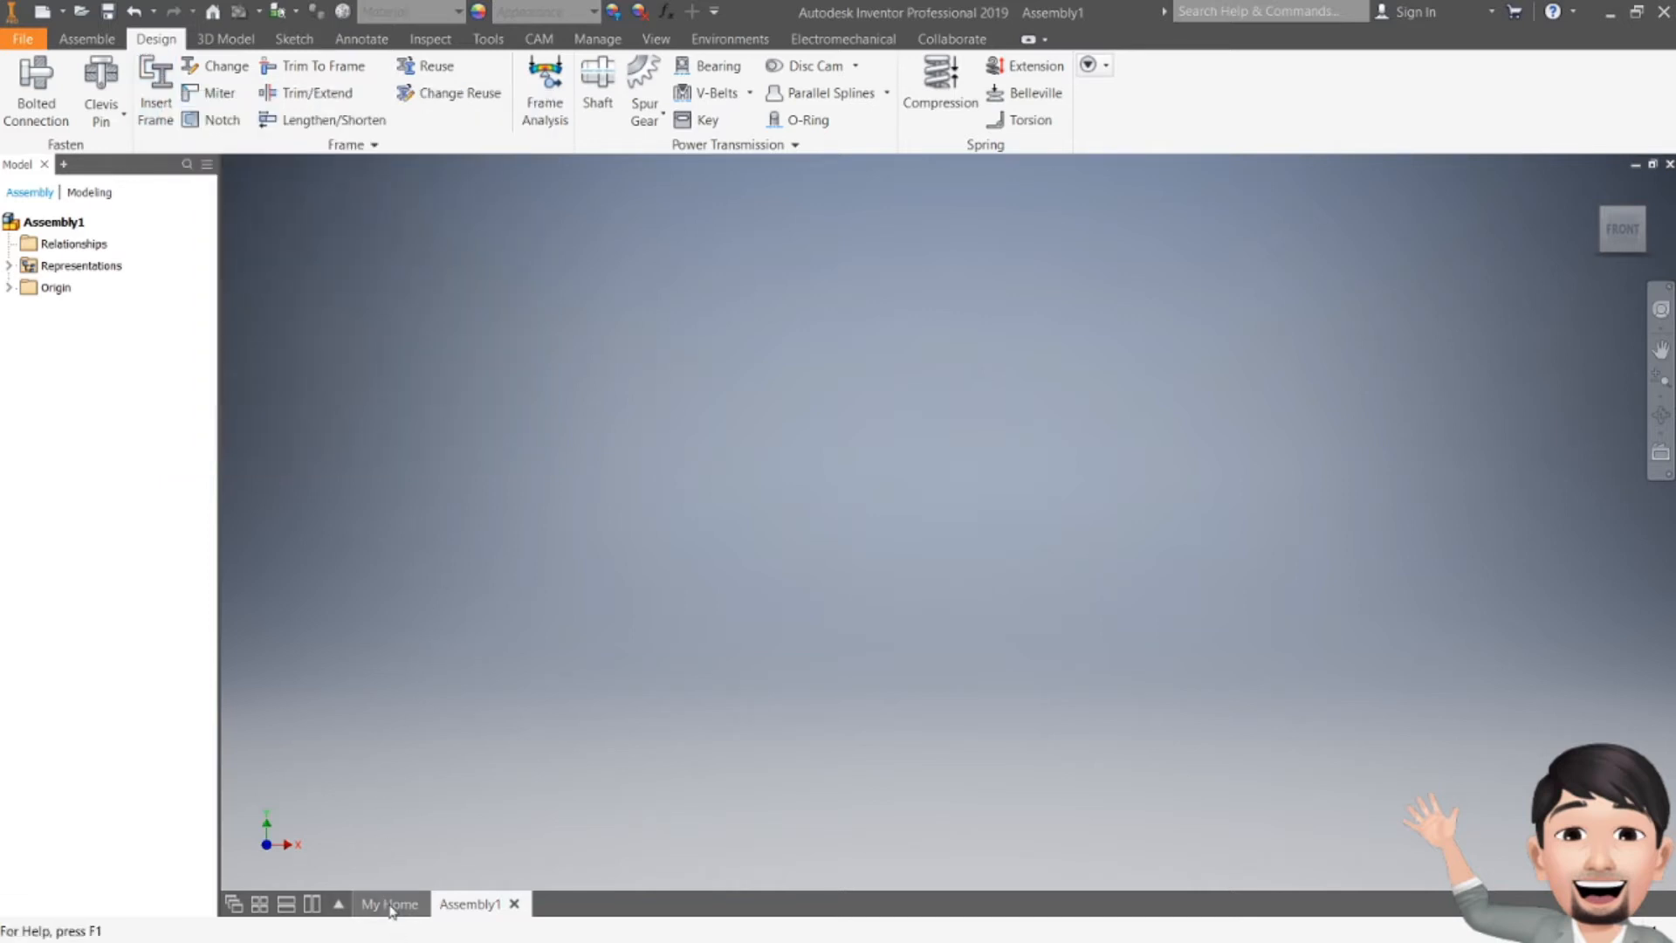
Step: Create a new part from the metric Standard (mm).ipt template, accepting the style conflict notice
left_click(389, 904)
left_click(27, 85)
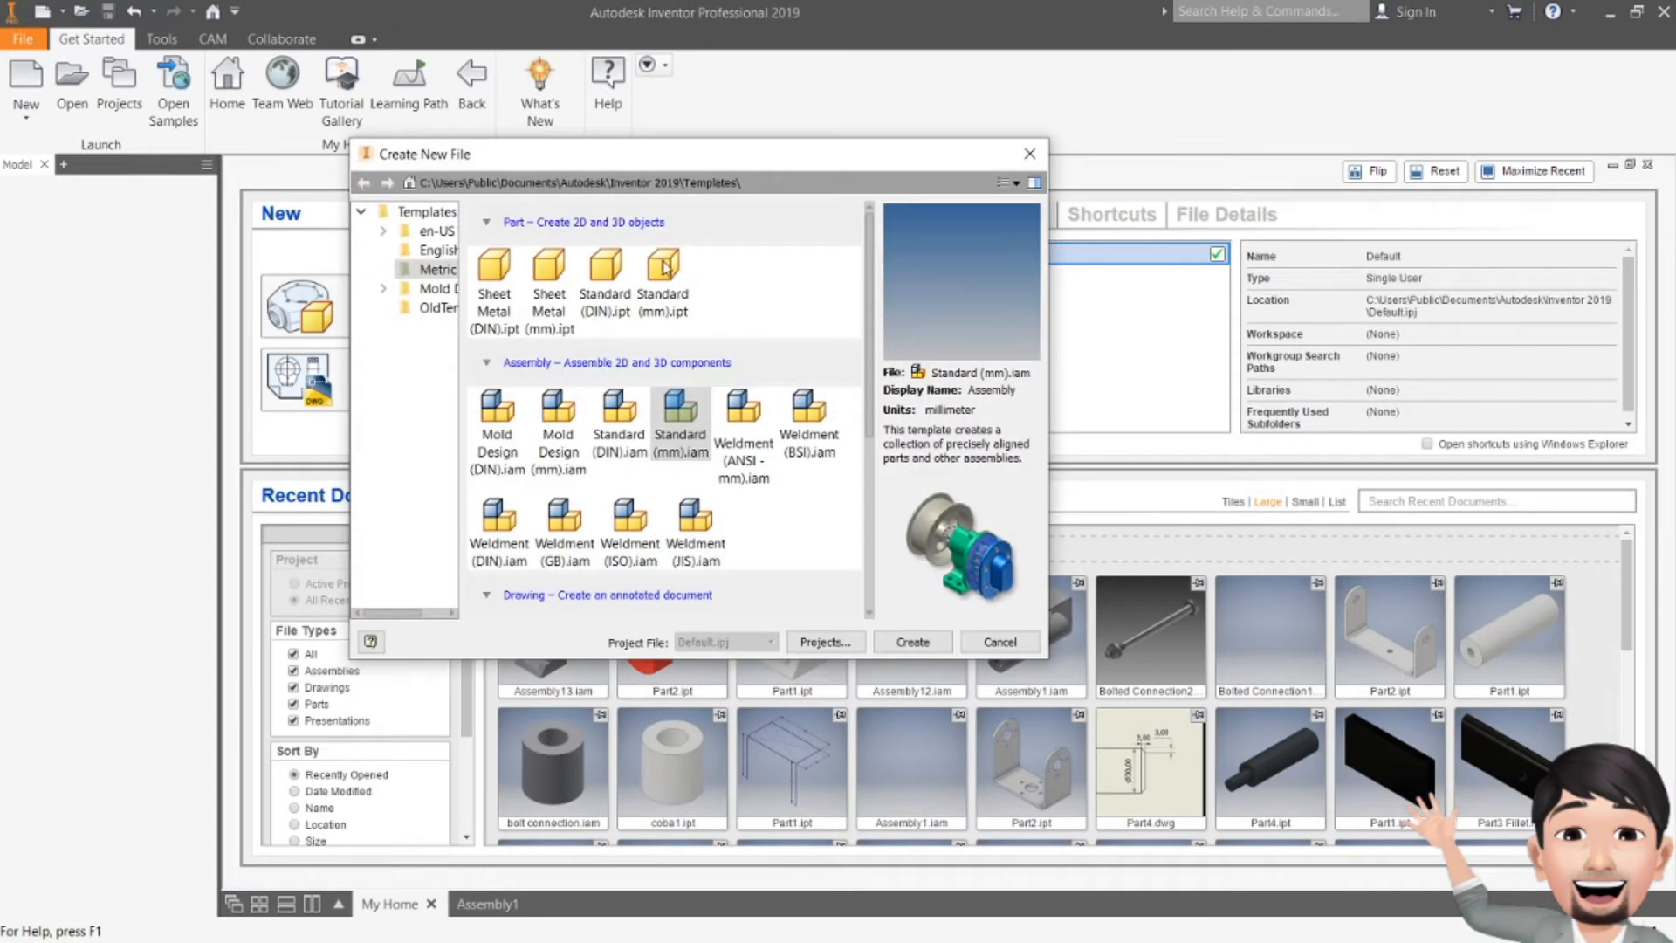
left_click(664, 268)
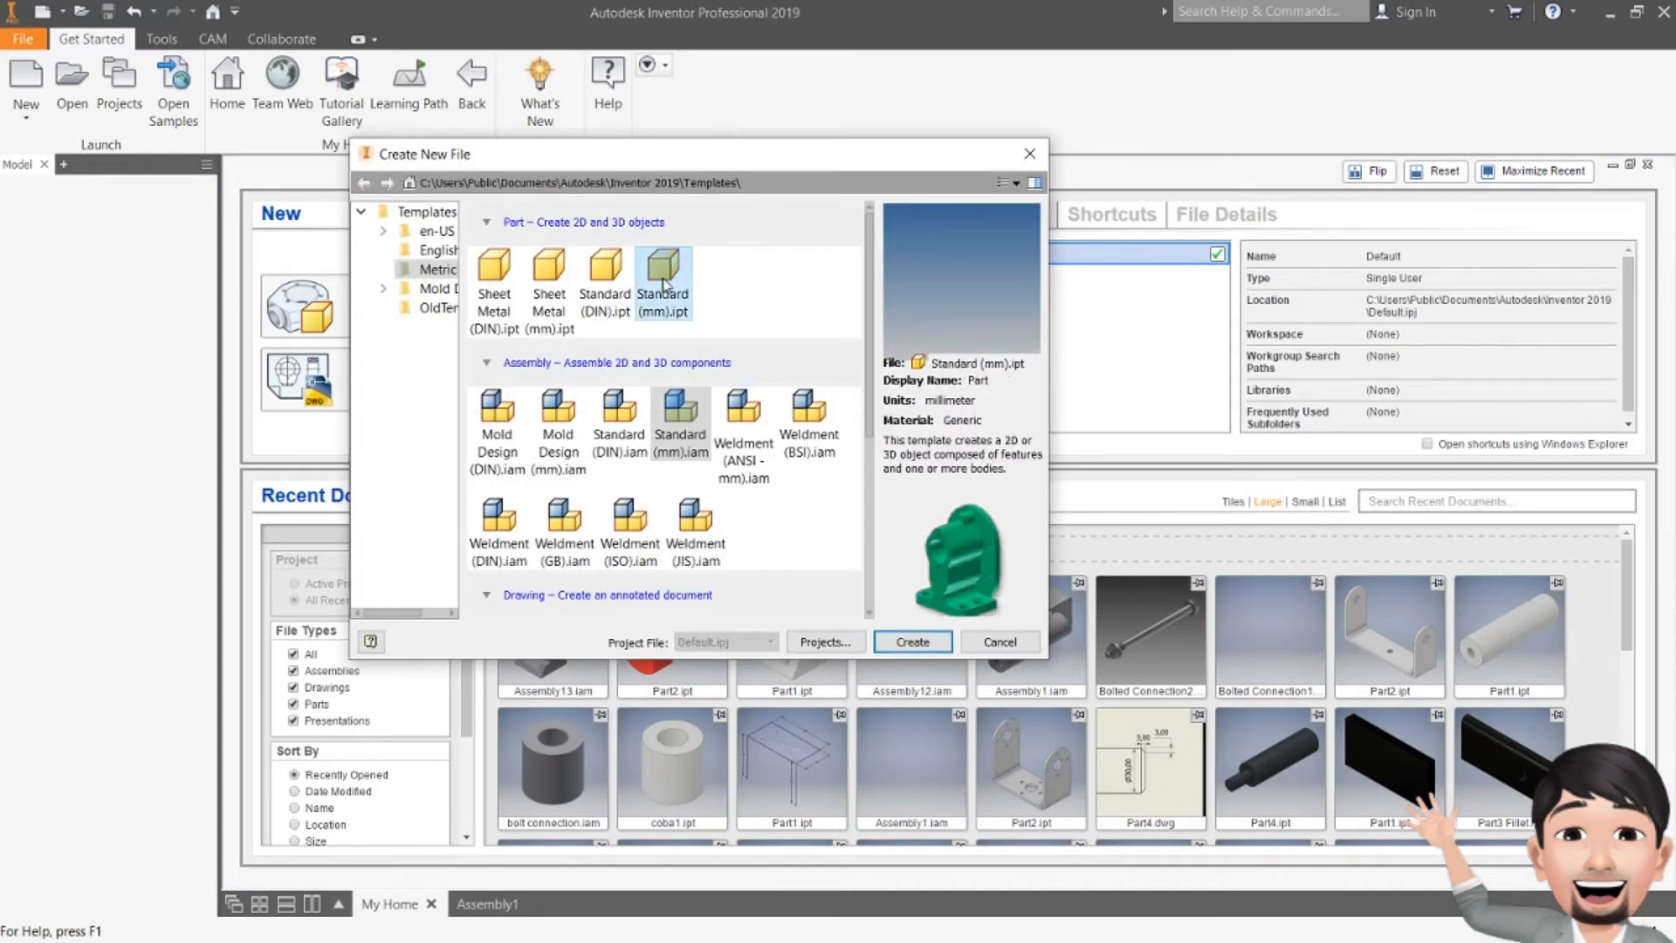
left_click(913, 642)
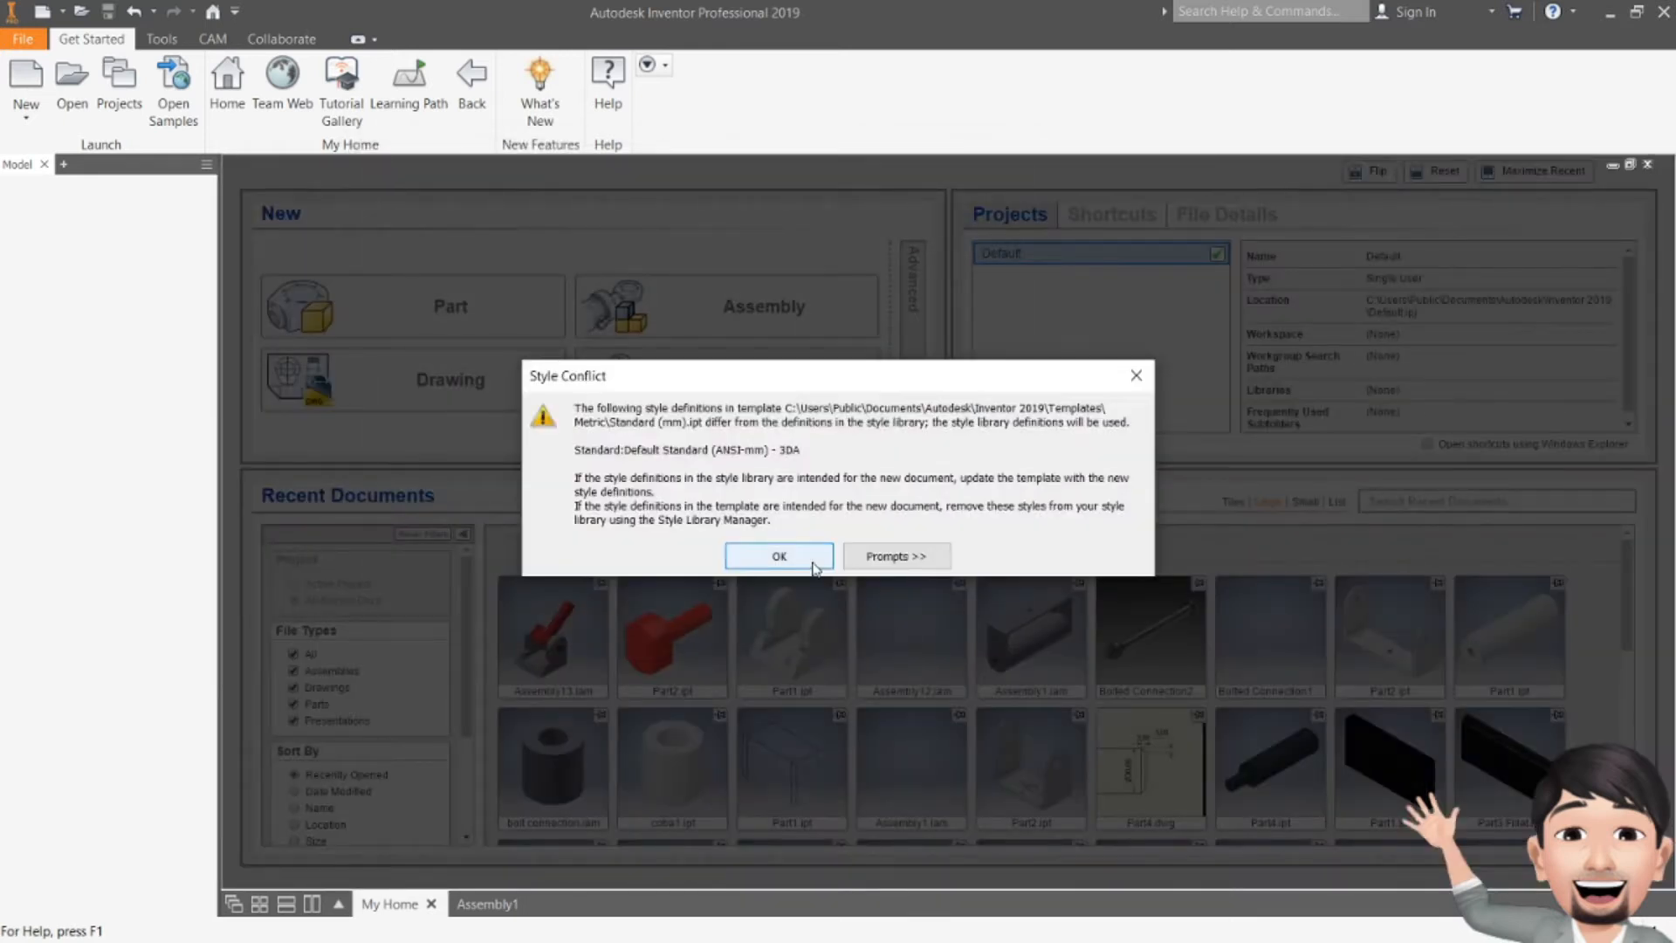
left_click(799, 558)
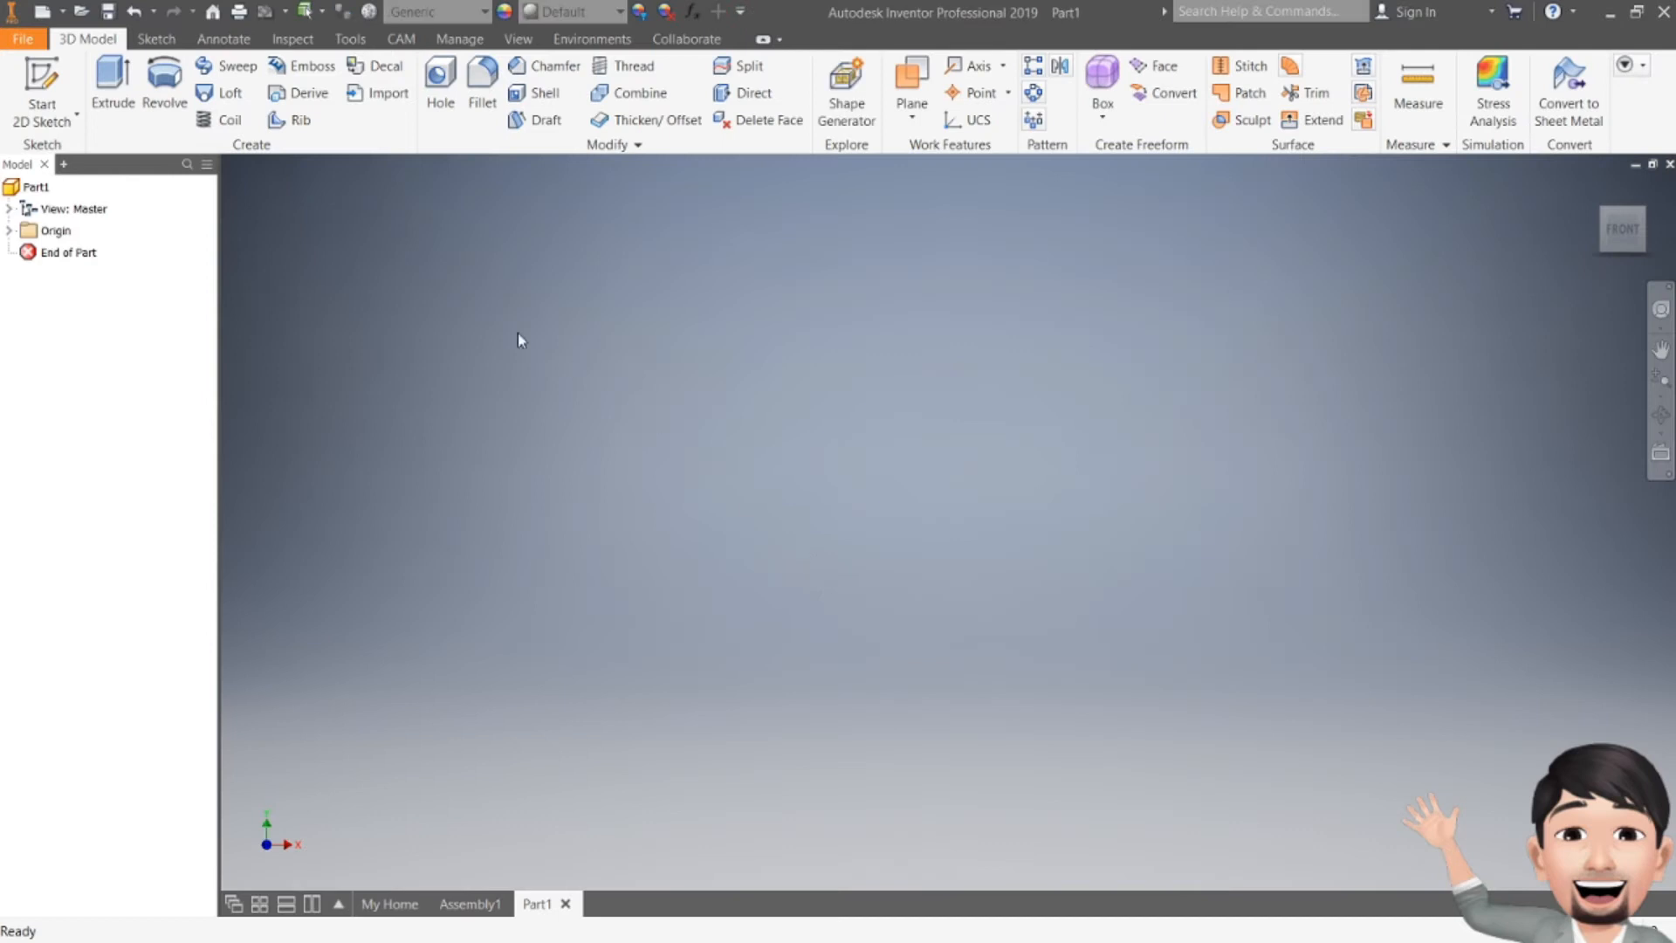
Step: Start a 2D sketch on the horizontal origin plane and orient the view to top
left_click(48, 79)
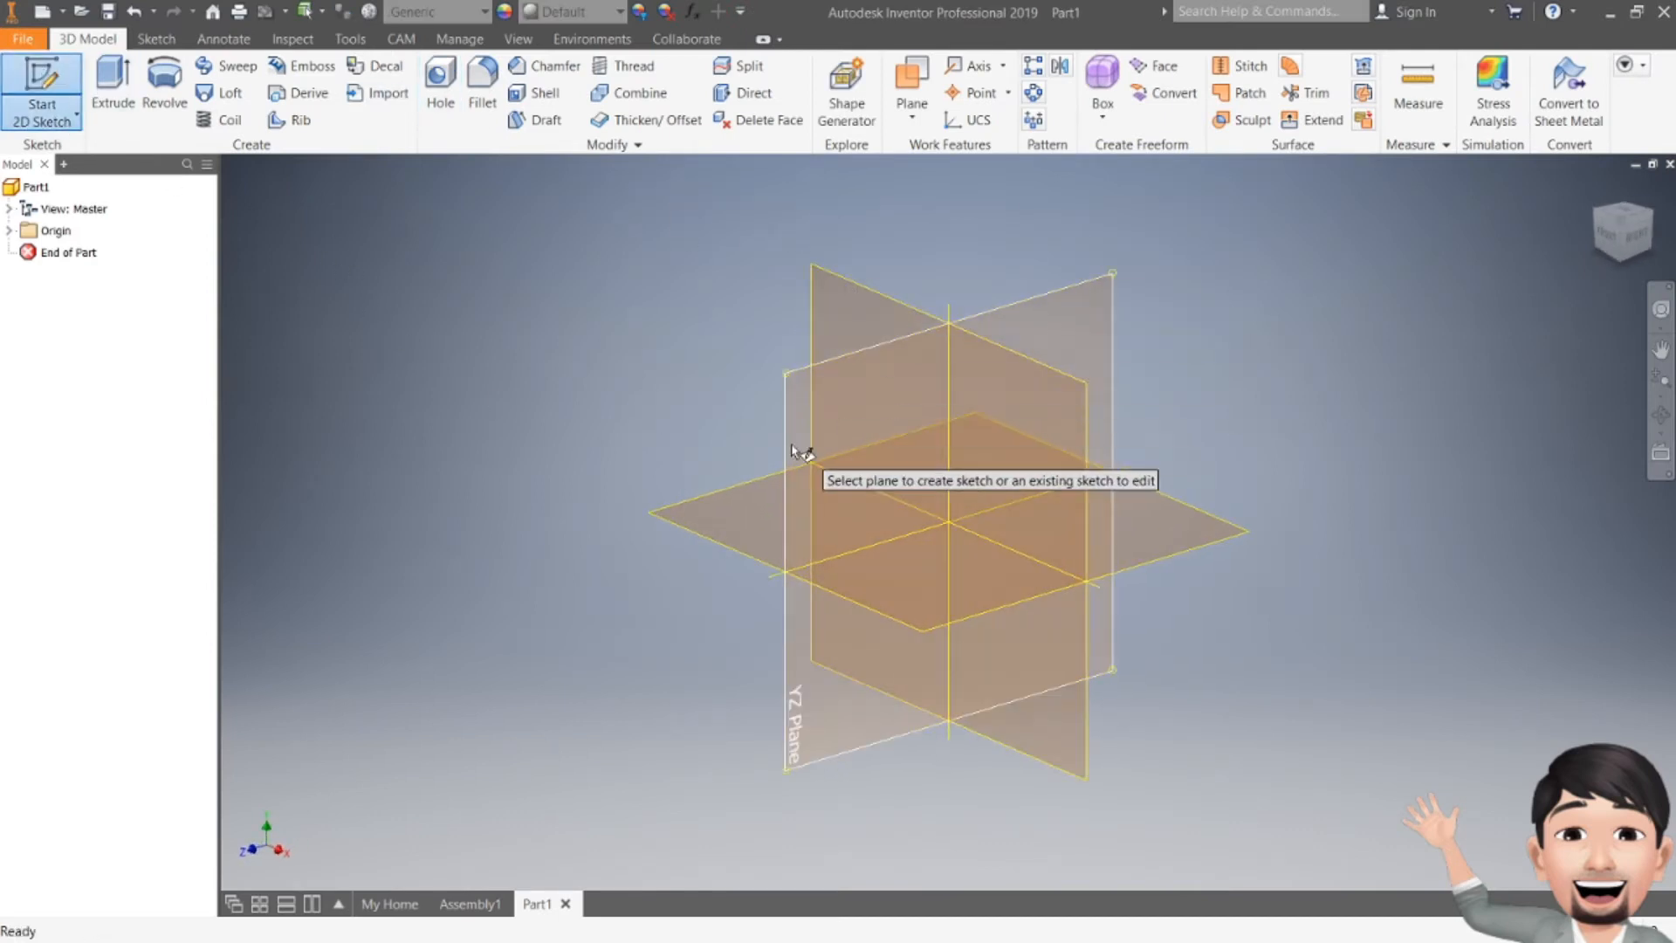
left_click(736, 496)
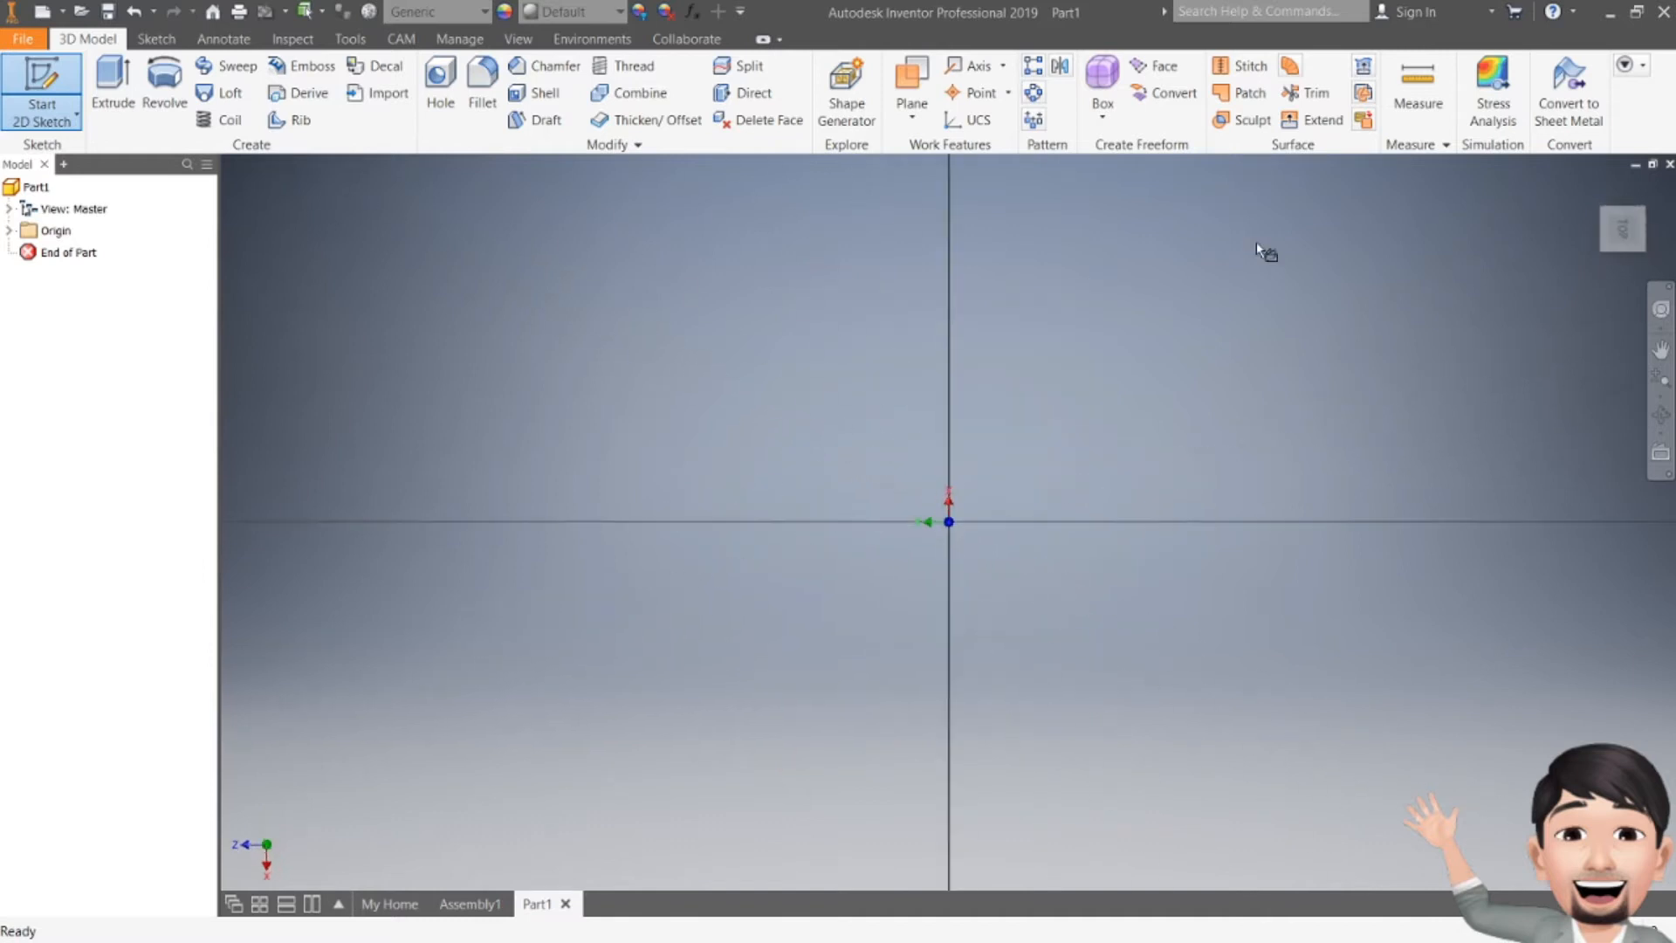
left_click(1646, 190)
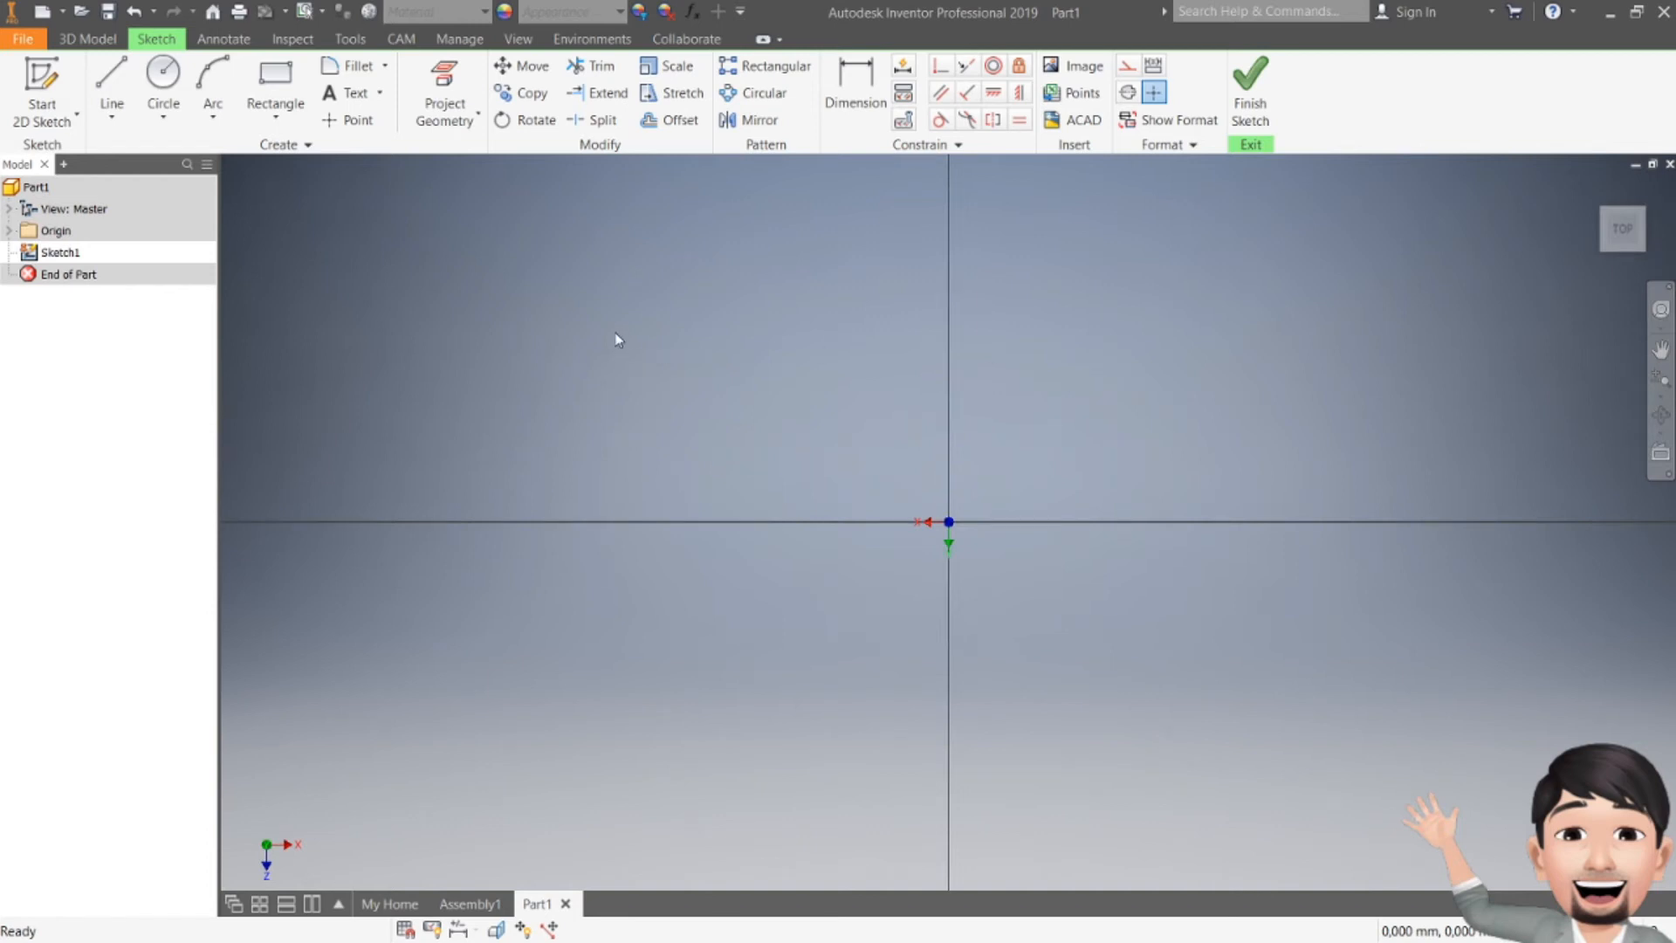
Step: Draw a two-point center rectangle at the origin, 1500 mm wide and 500 mm tall
left_click(270, 120)
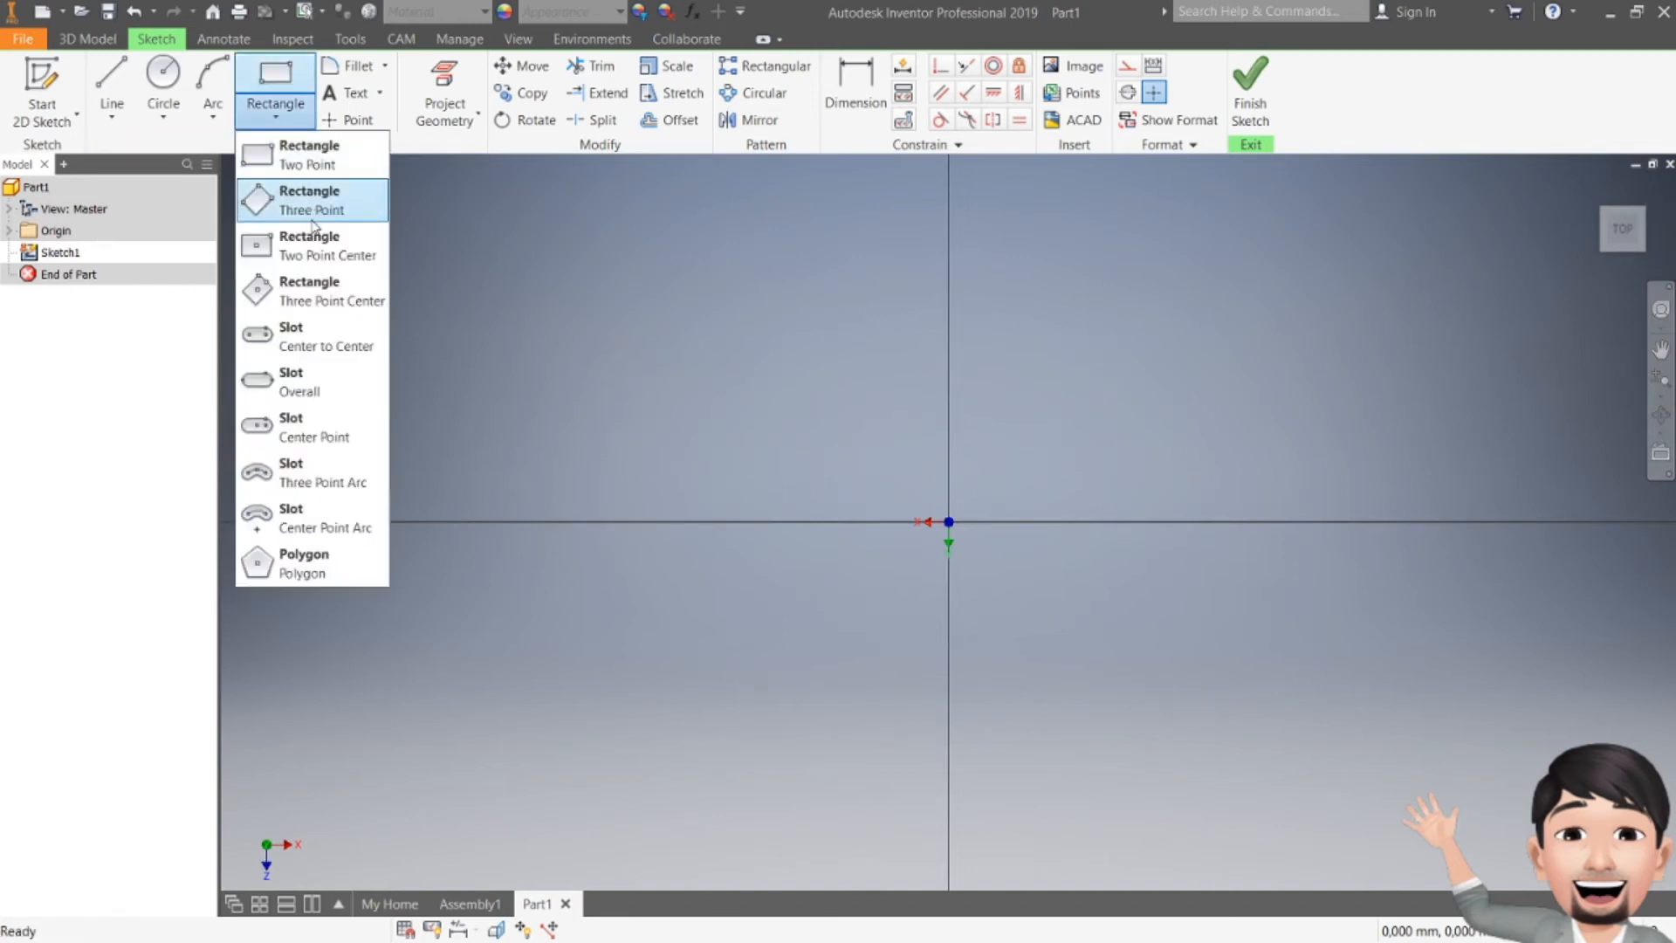
left_click(289, 250)
left_click(948, 521)
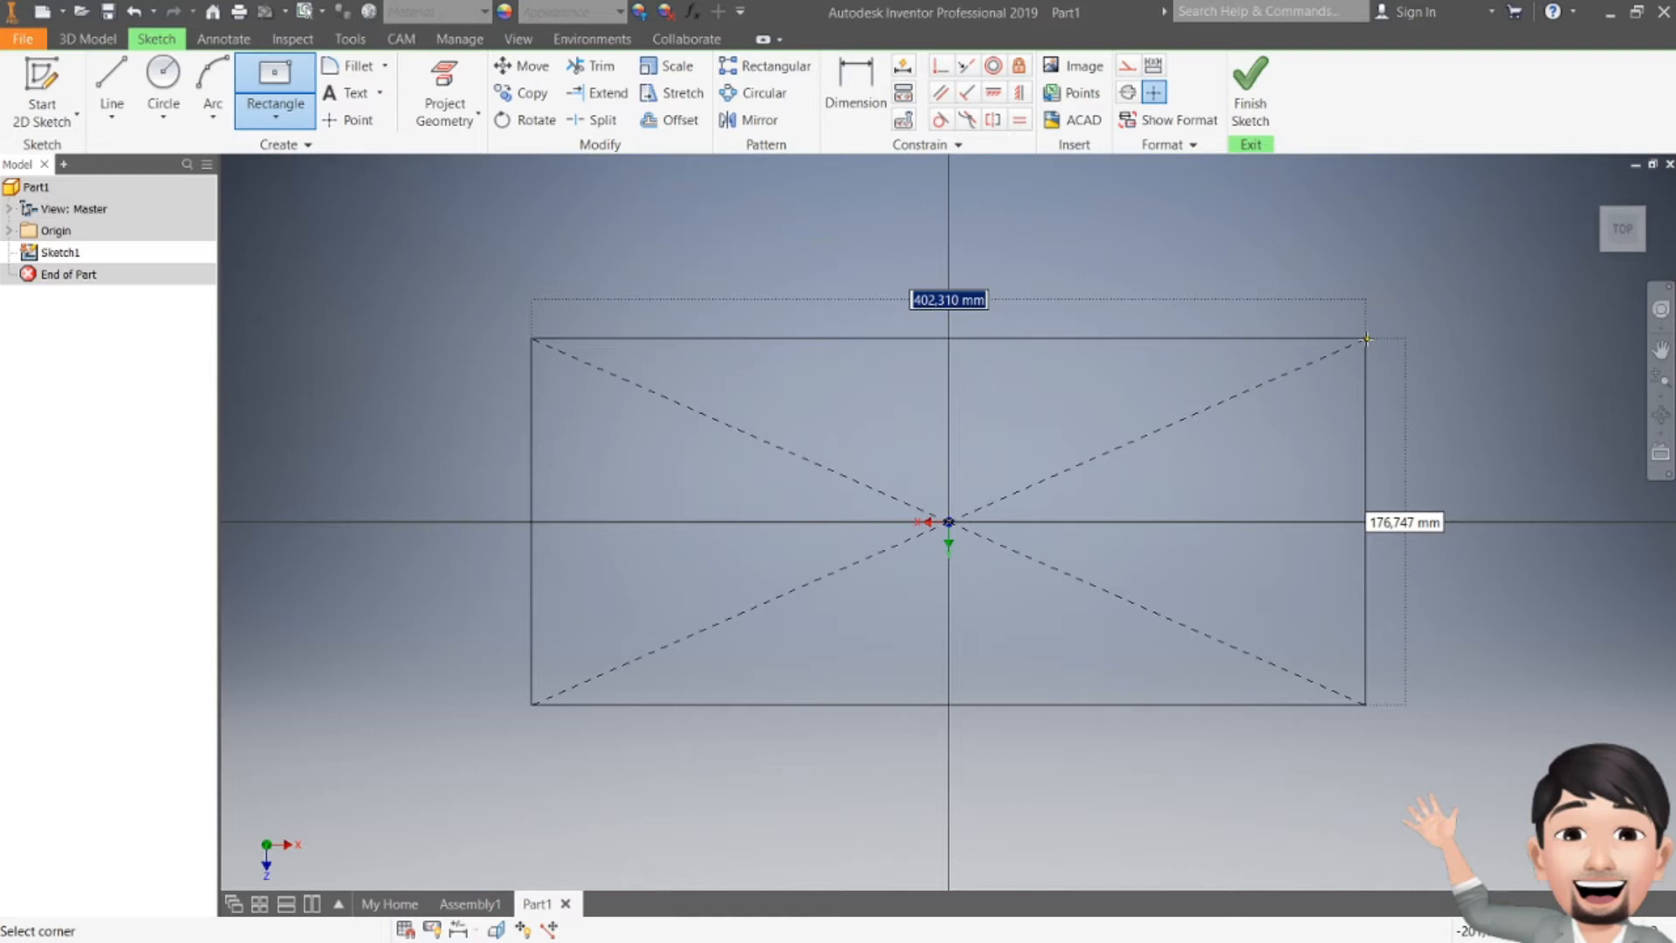
type("1500")
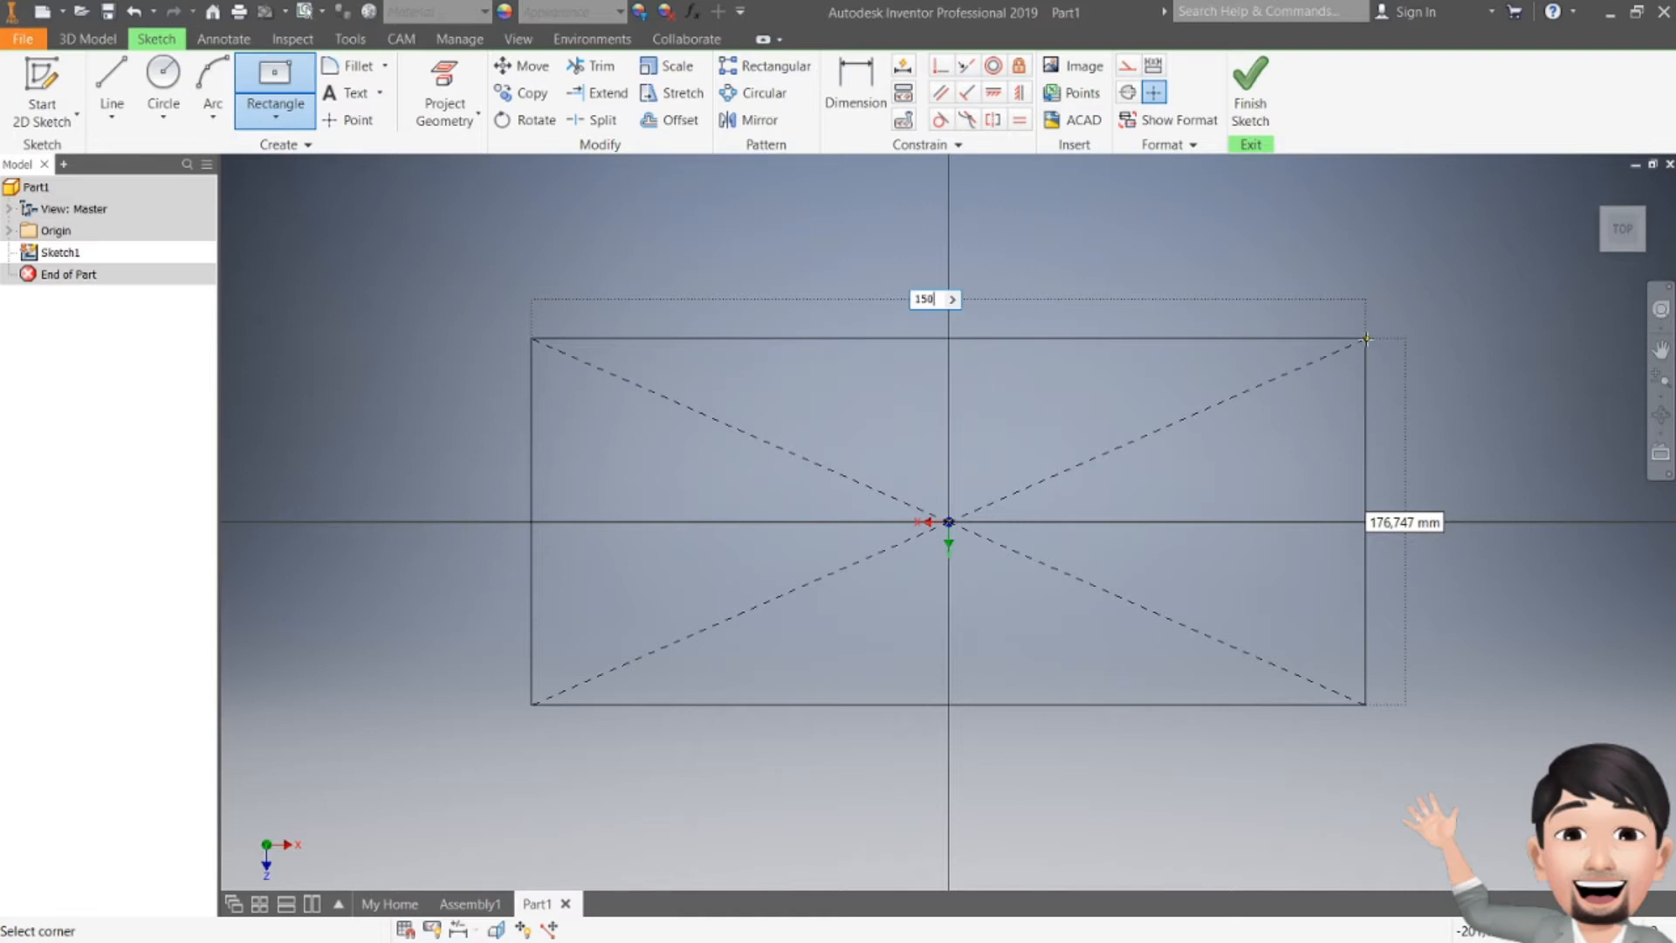
key("Tab")
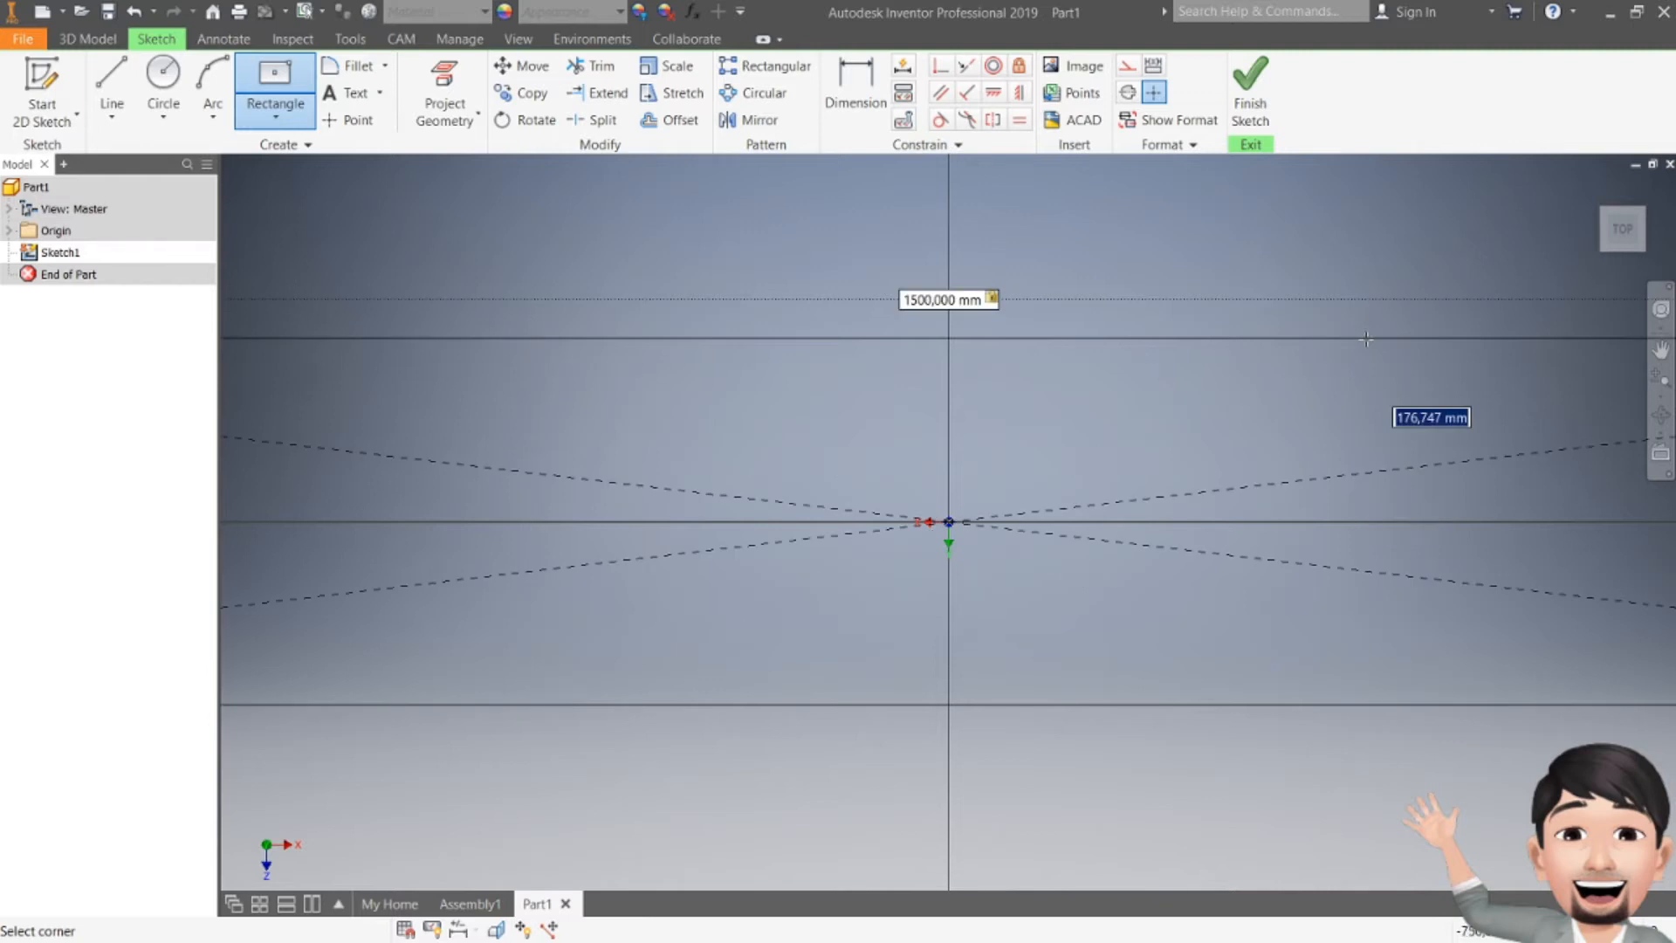
scroll(1339, 347, "down", 3)
middle_click_drag(1248, 383, 1002, 507)
scroll(1046, 457, "down", 3)
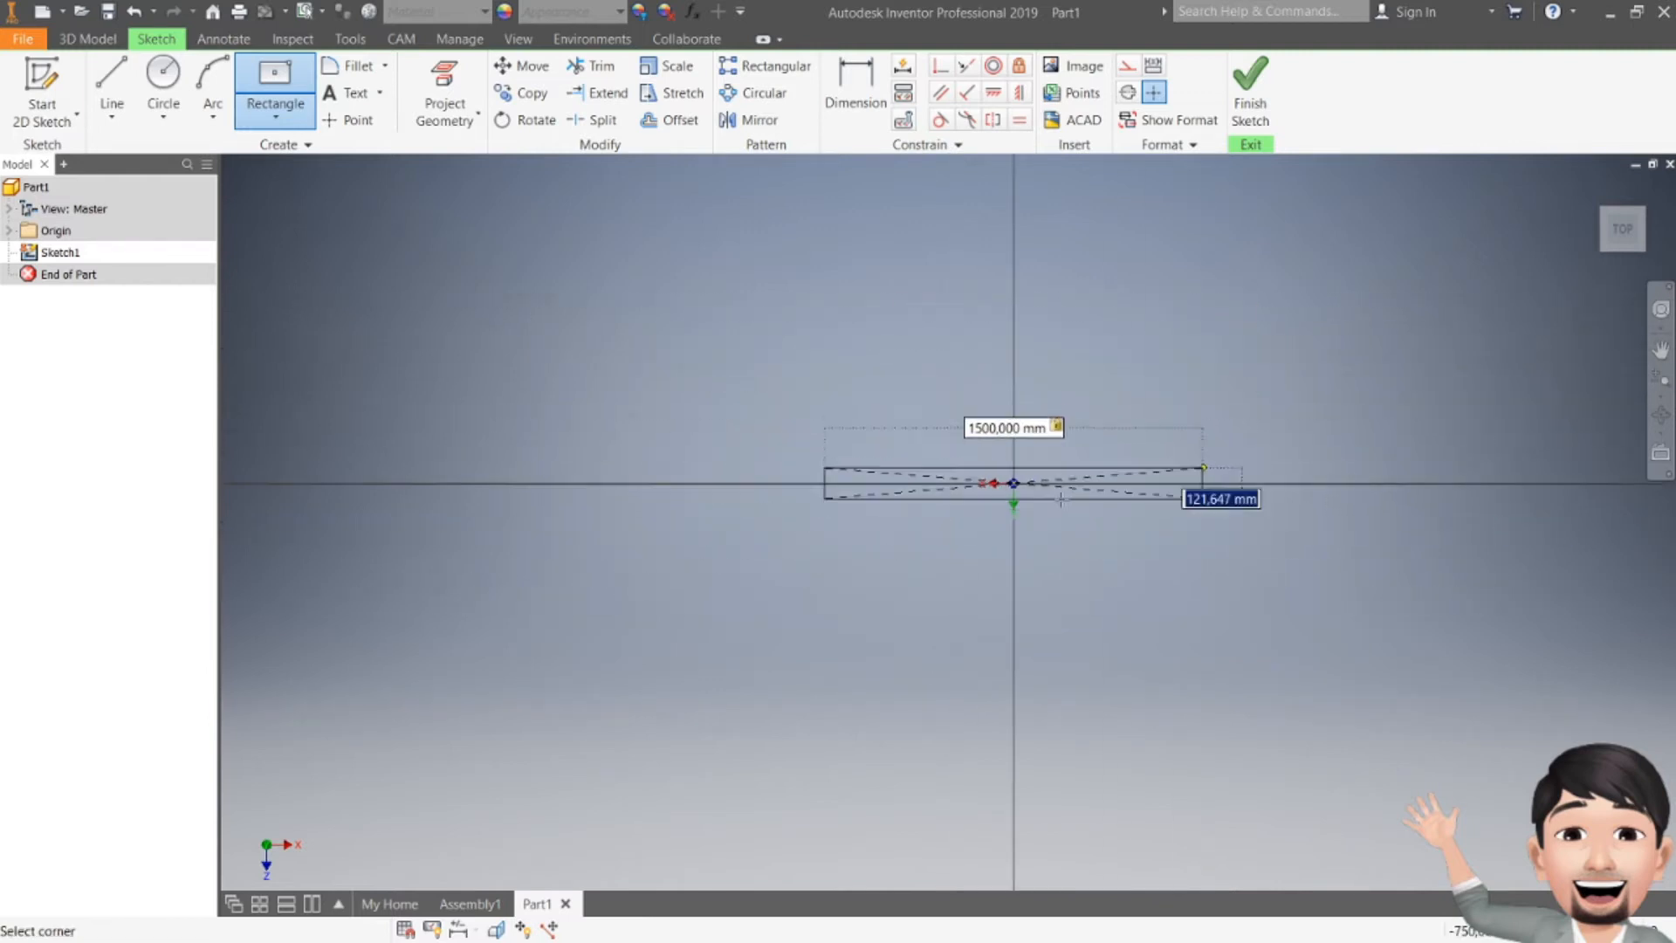
scroll(1107, 393, "up", 3)
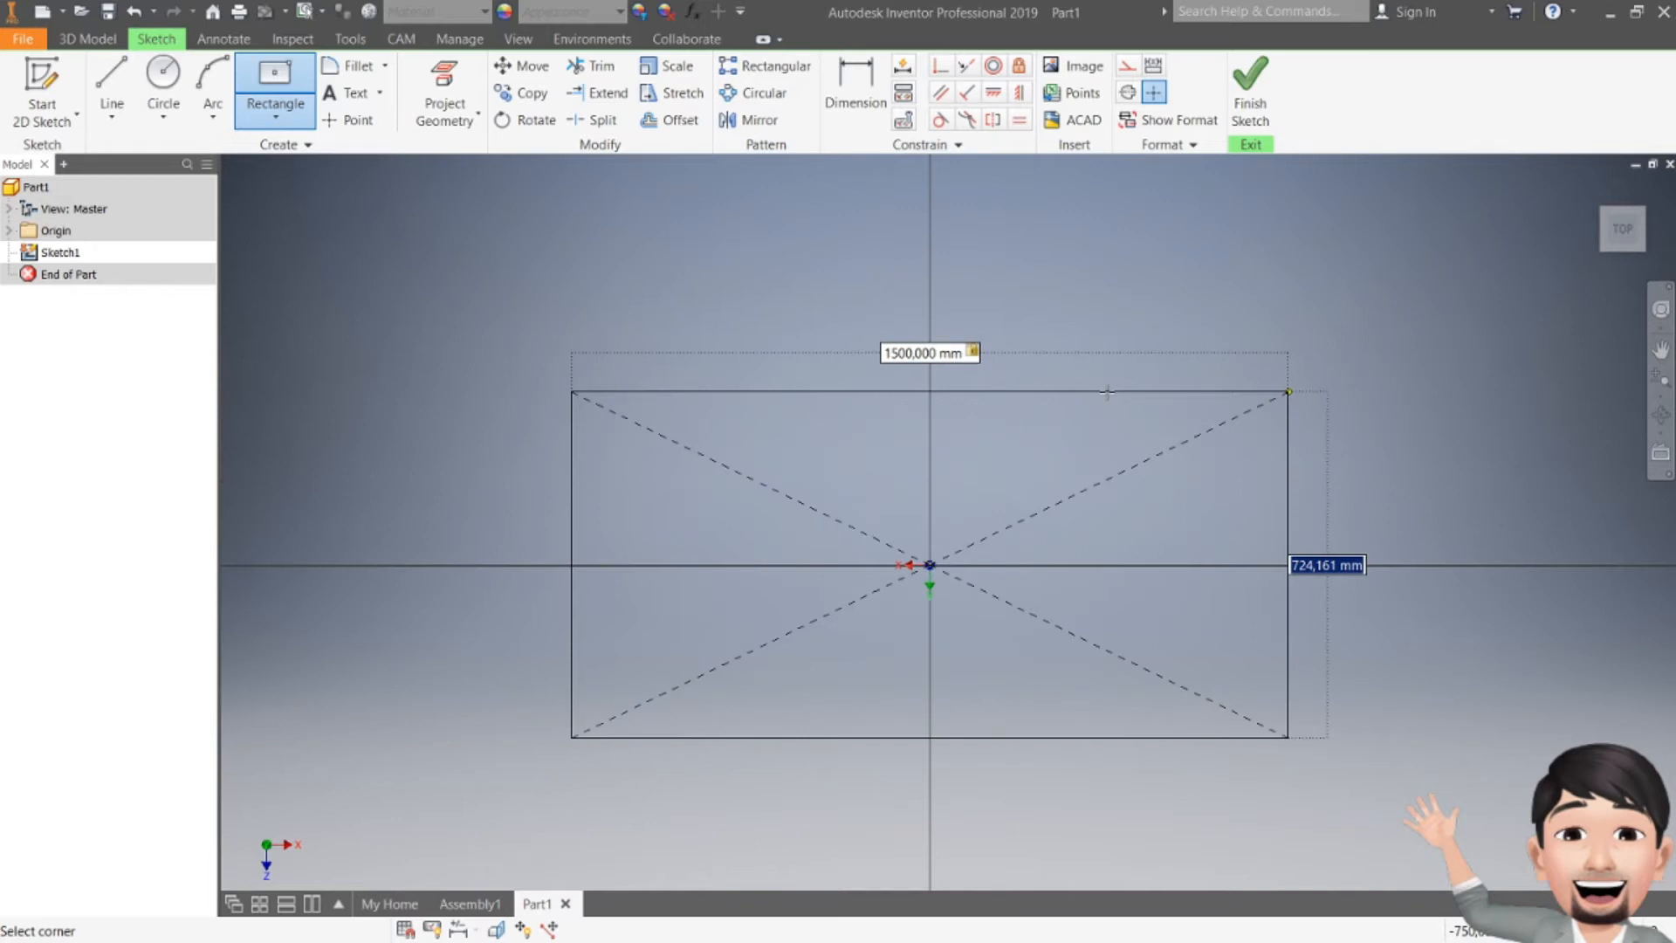
type("500")
key("Return")
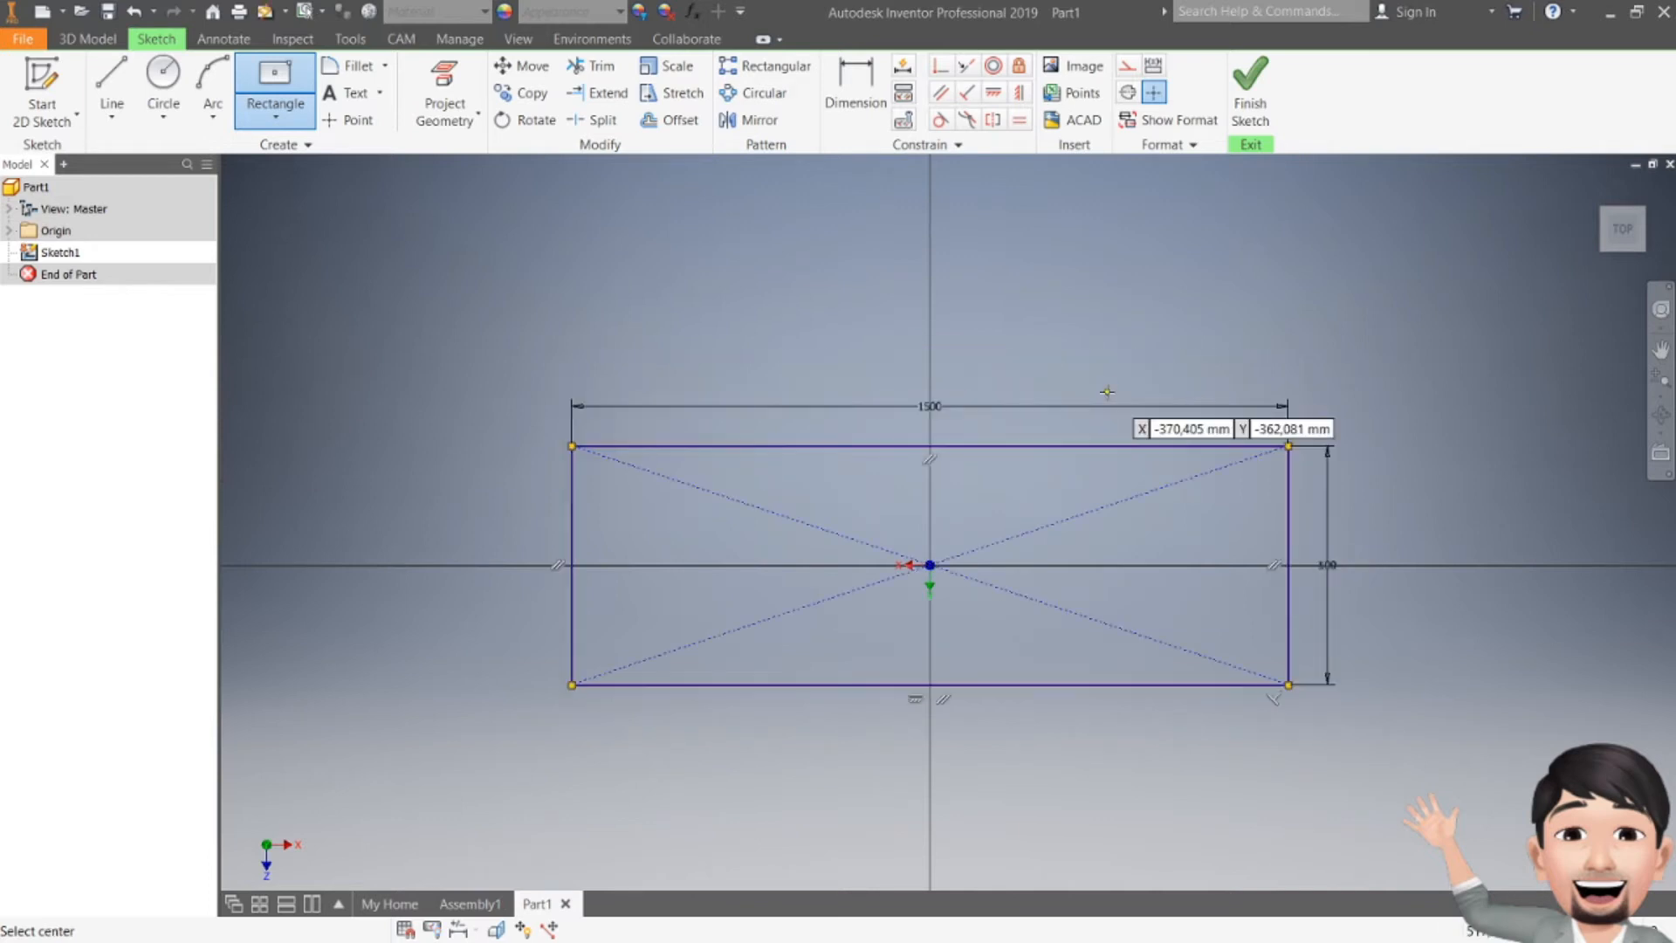
key("Escape")
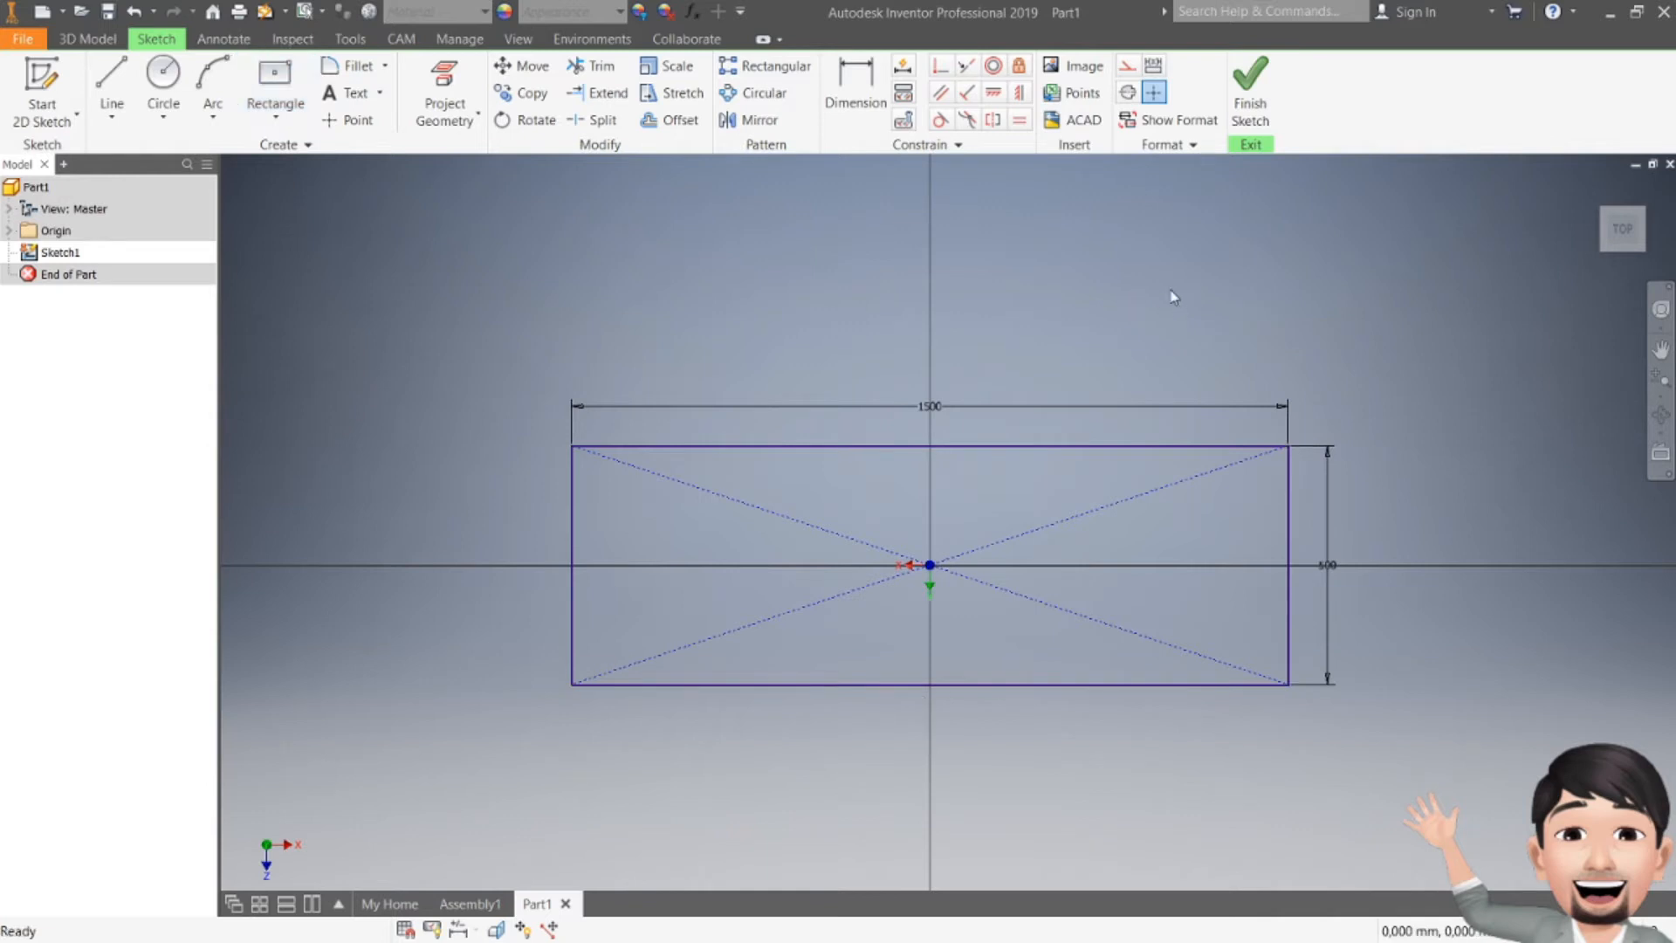
Step: Set the rectangle's height dimension to 750 mm and finish the sketch
double_click(1328, 565)
type("750")
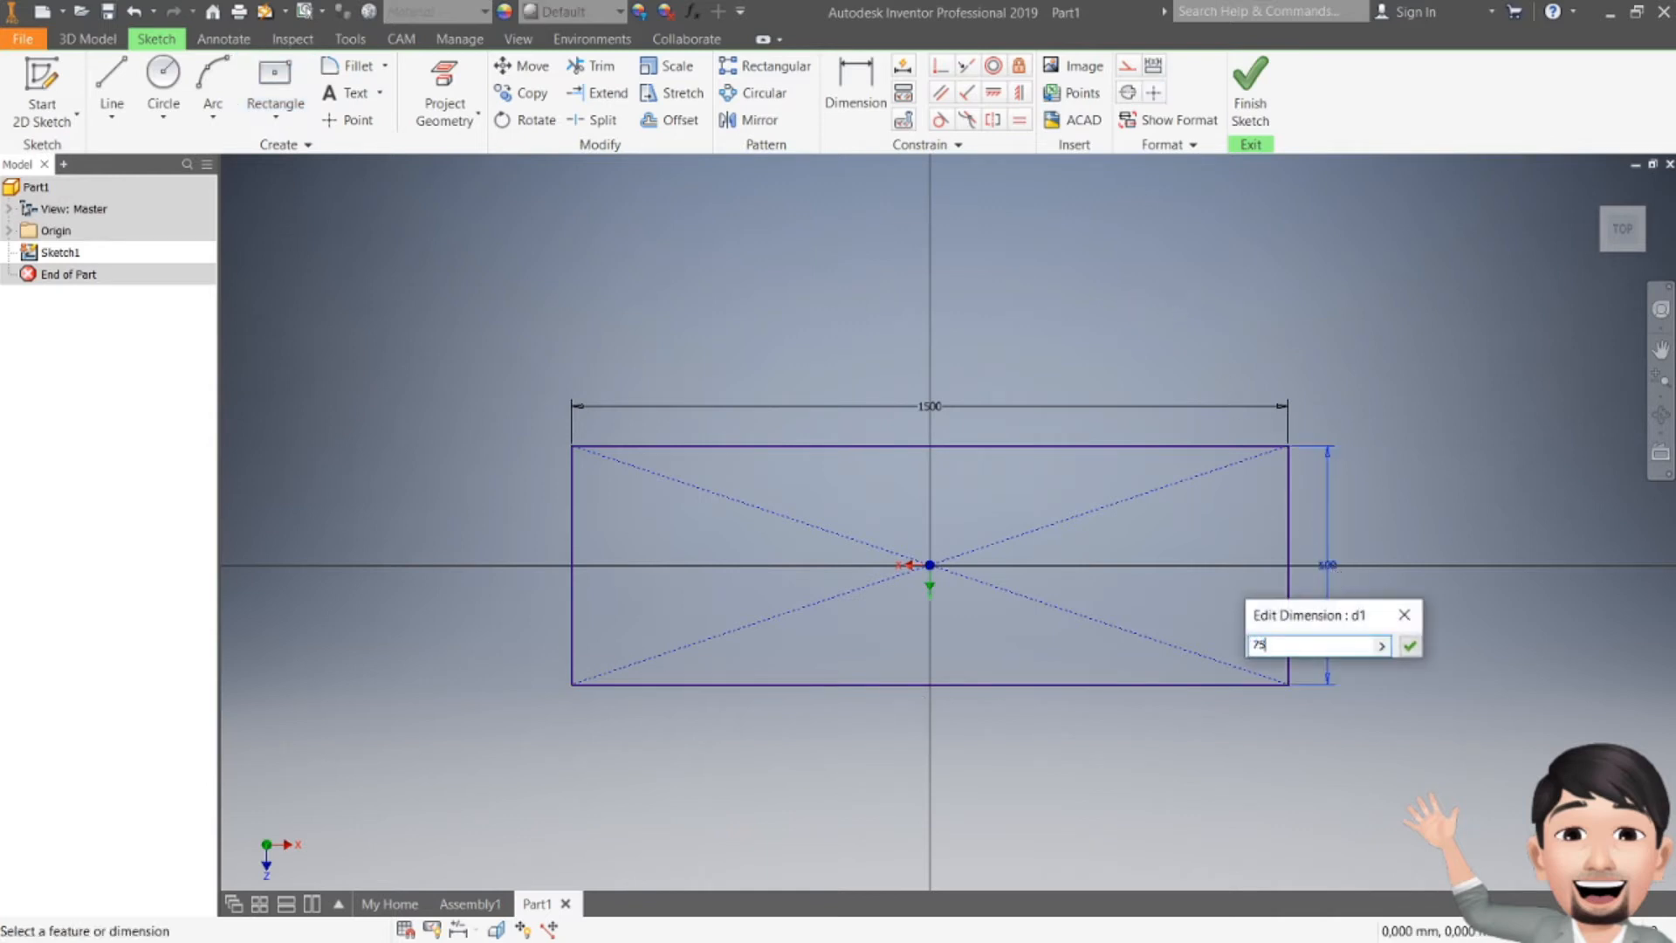
key("Return")
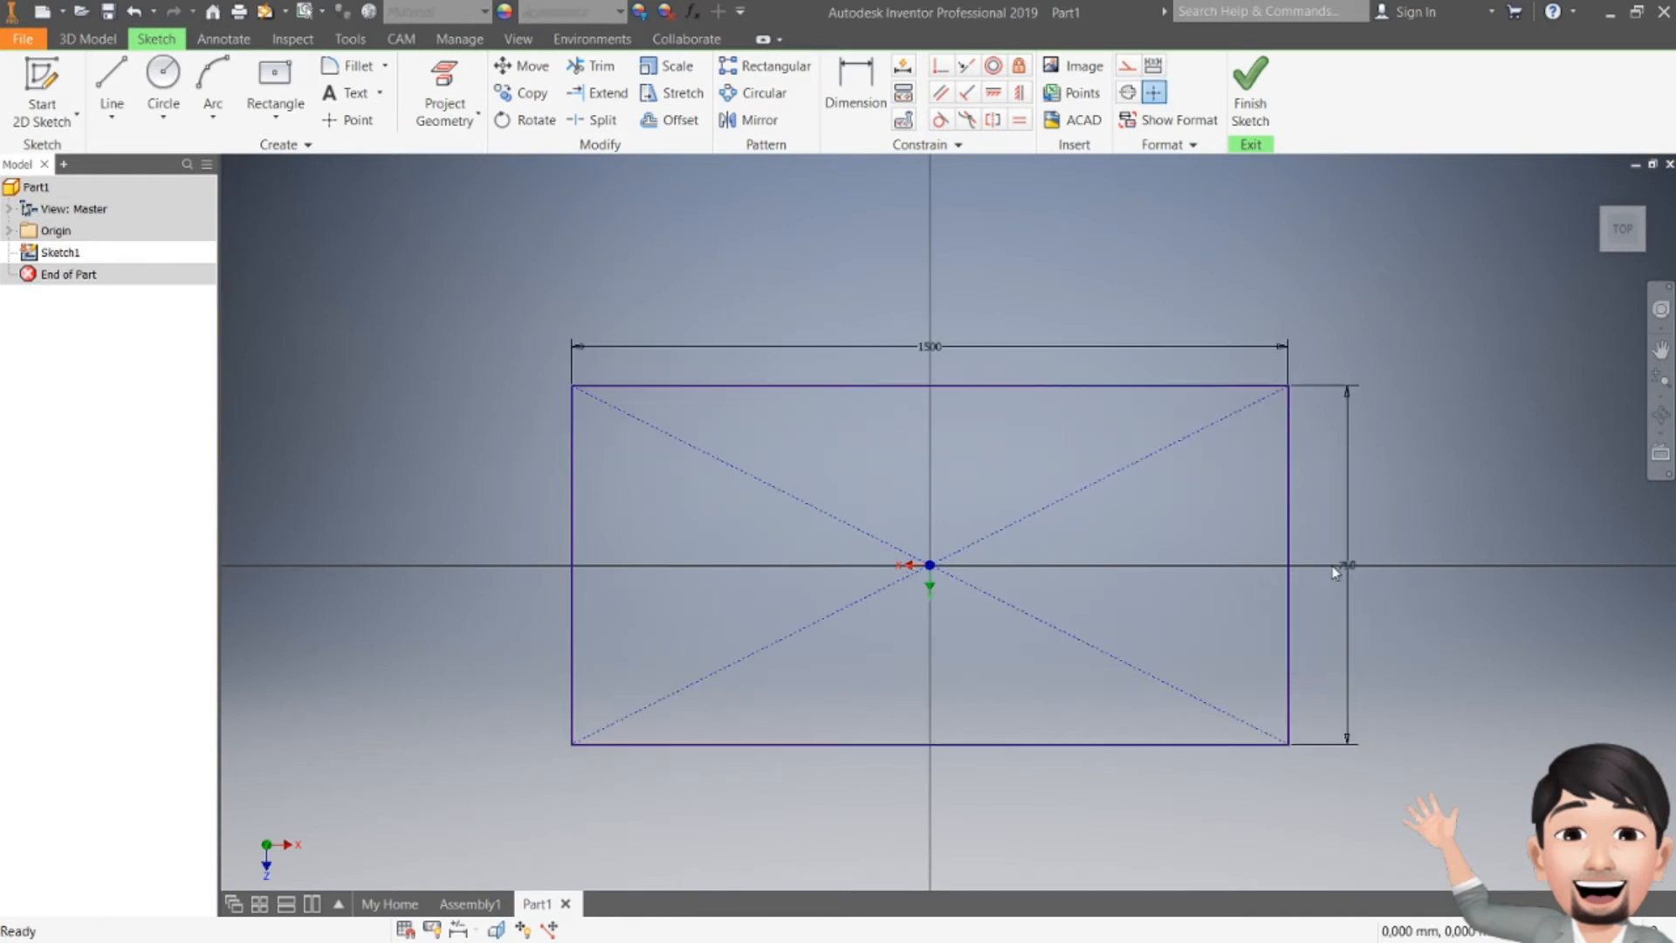
left_click(1250, 96)
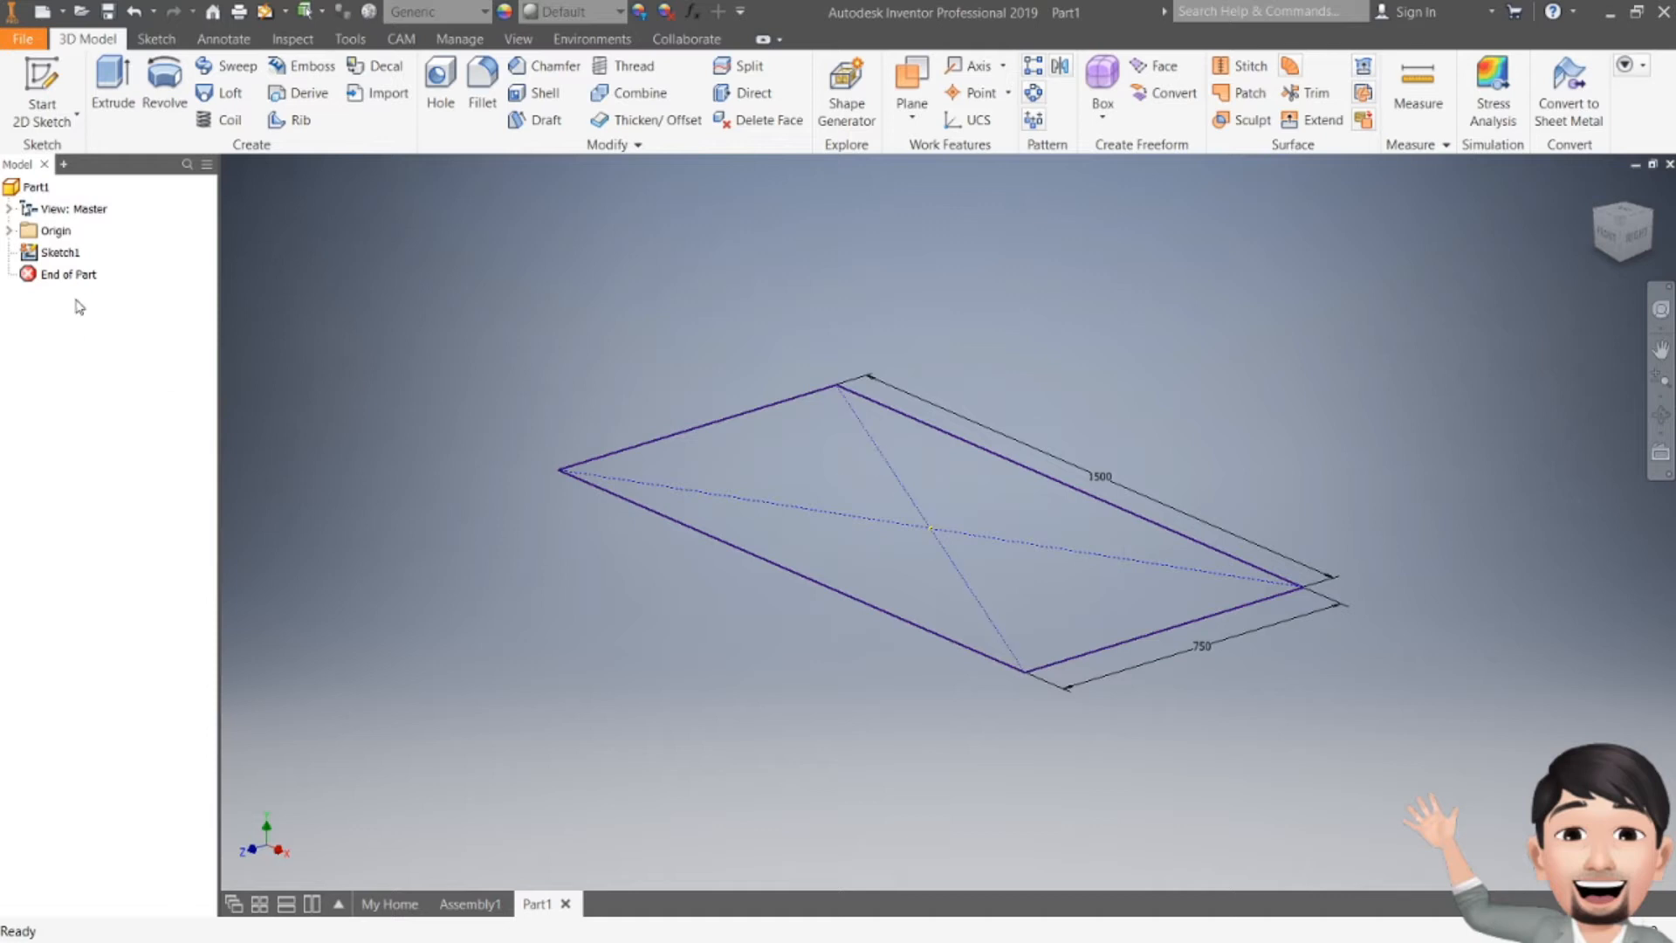
Step: Edit Sketch1 to delete both diagonal construction lines, then finish the sketch
left_click(63, 254)
double_click(63, 254)
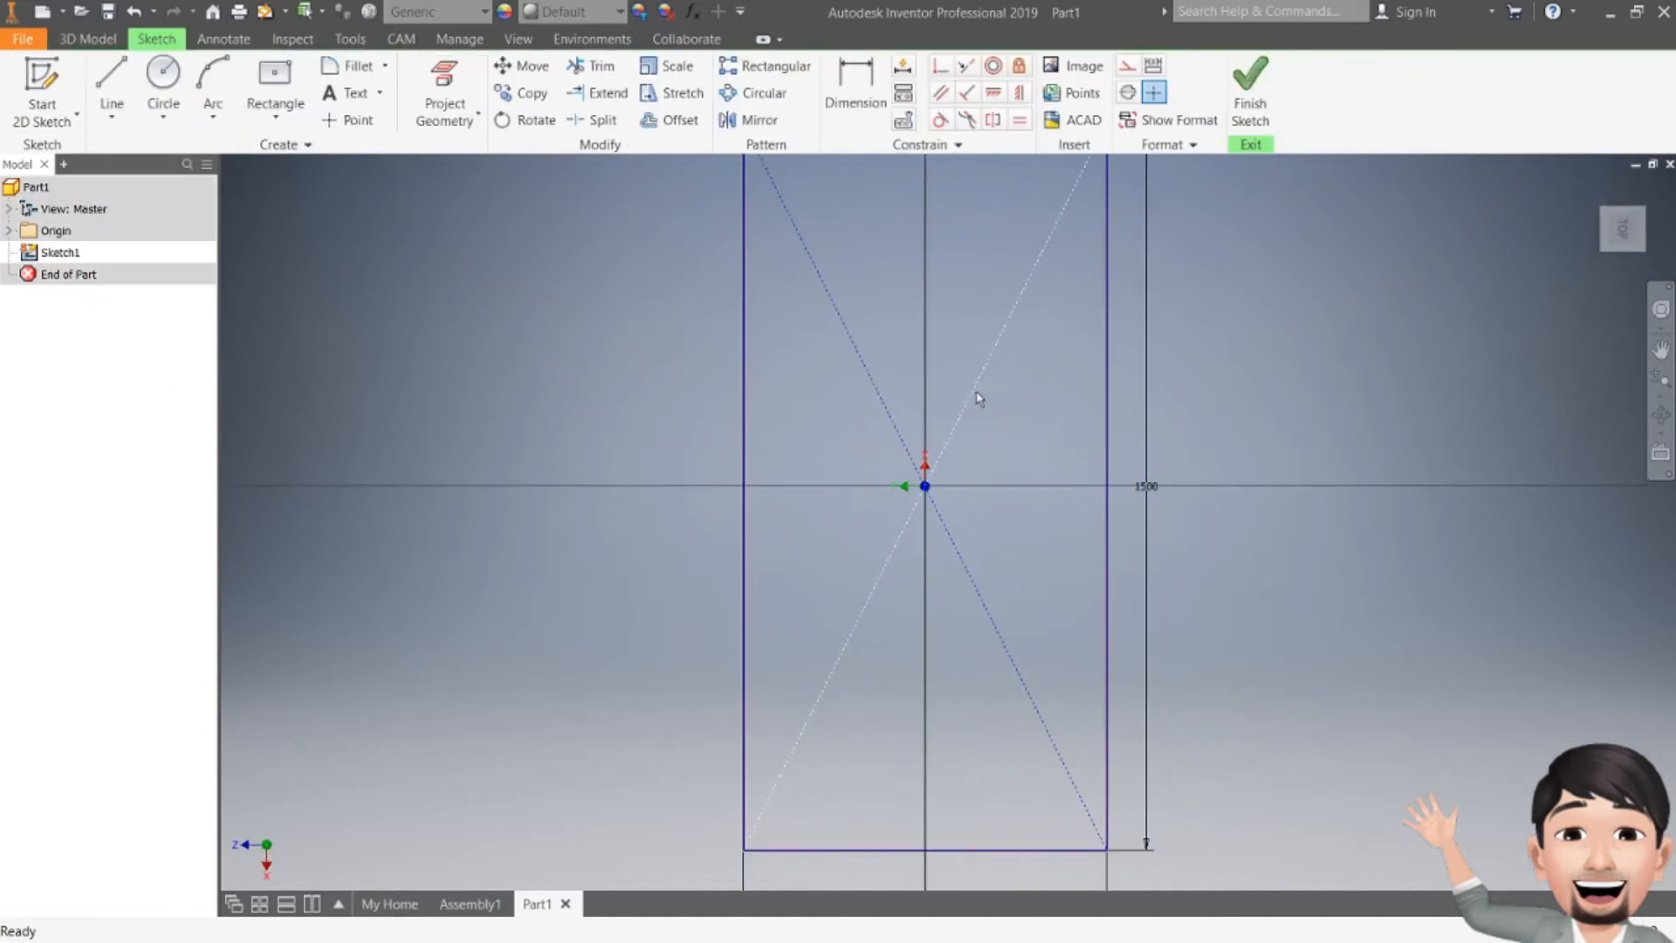
left_click(987, 373)
key("Delete")
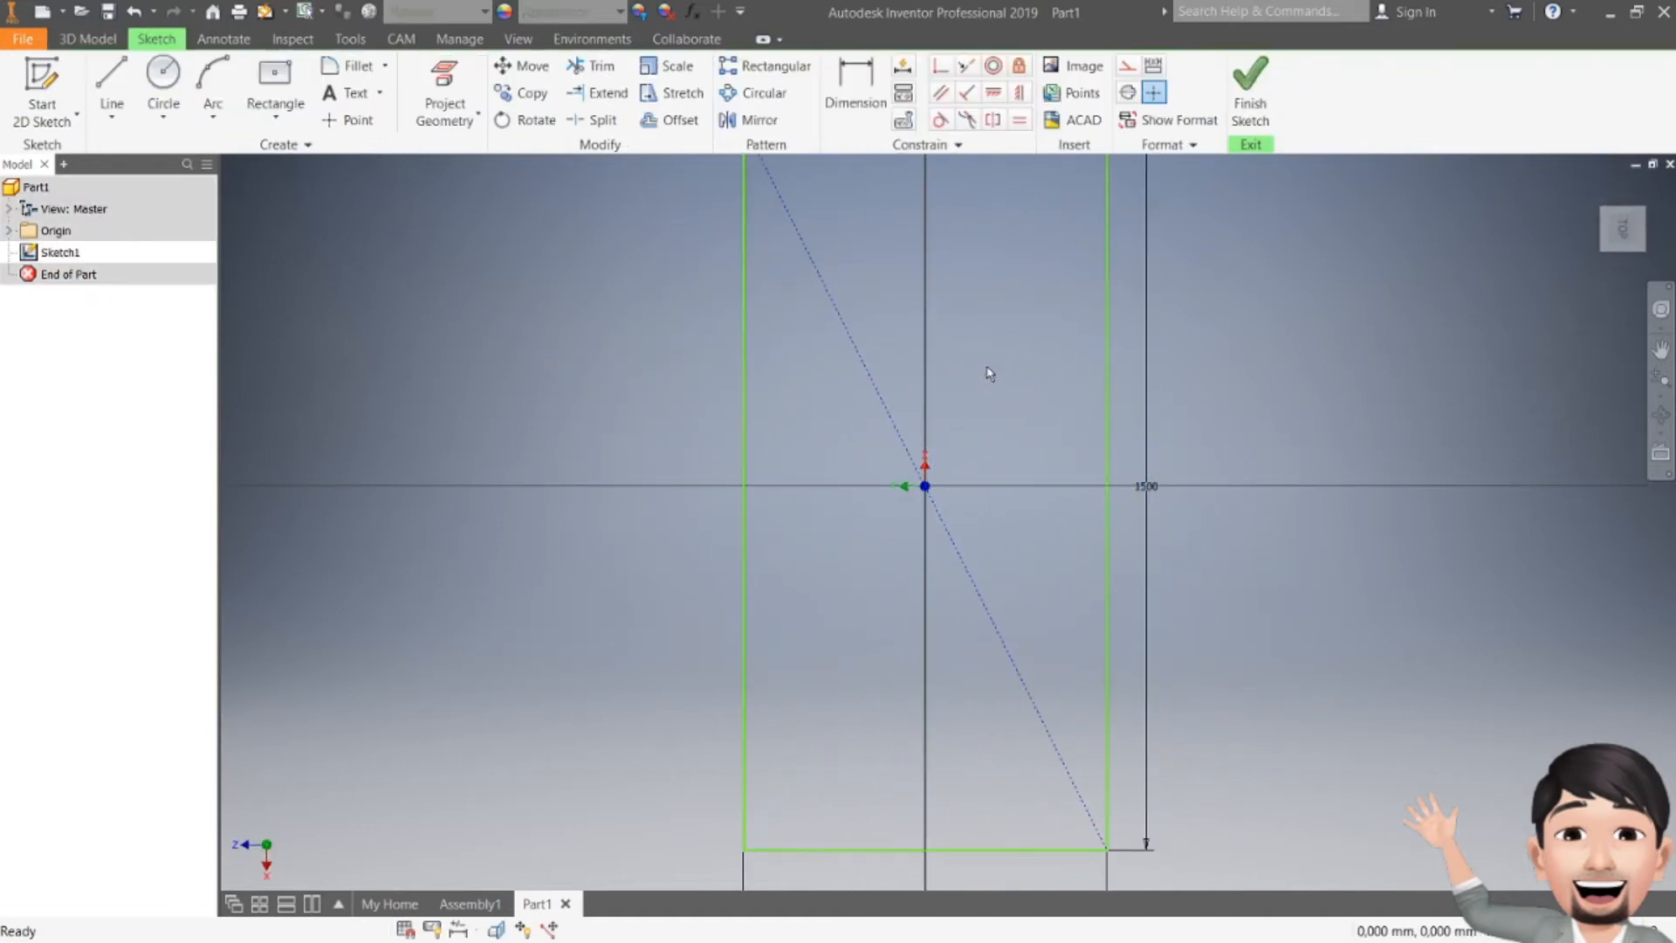
left_click(843, 336)
key("Delete")
left_click(1247, 88)
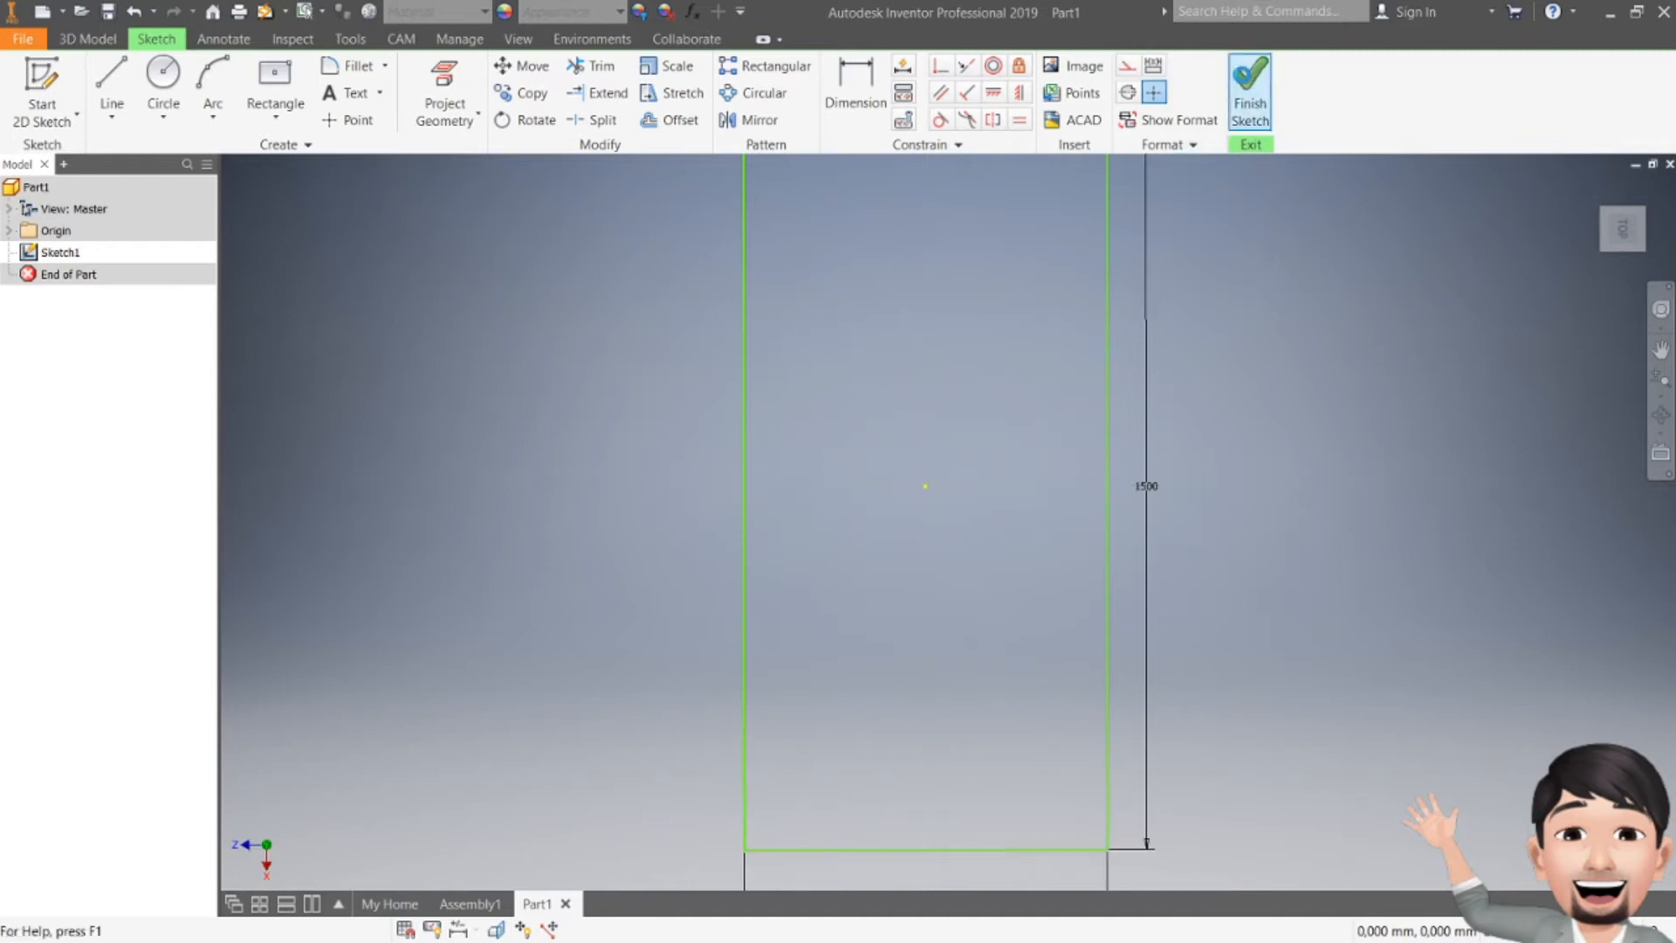
Step: Create a work plane offset 375 mm from the XY Plane
mouse_move(1626, 217)
left_mouse_down()
mouse_move(1610, 157)
mouse_move(1602, 183)
mouse_move(1606, 139)
left_mouse_up()
mouse_move(972, 532)
middle_mouse_down("shift")
mouse_move(952, 568)
mouse_move(995, 497)
mouse_move(973, 506)
mouse_move(960, 681)
mouse_move(921, 524)
mouse_move(768, 463)
mouse_move(769, 433)
middle_mouse_up("shift")
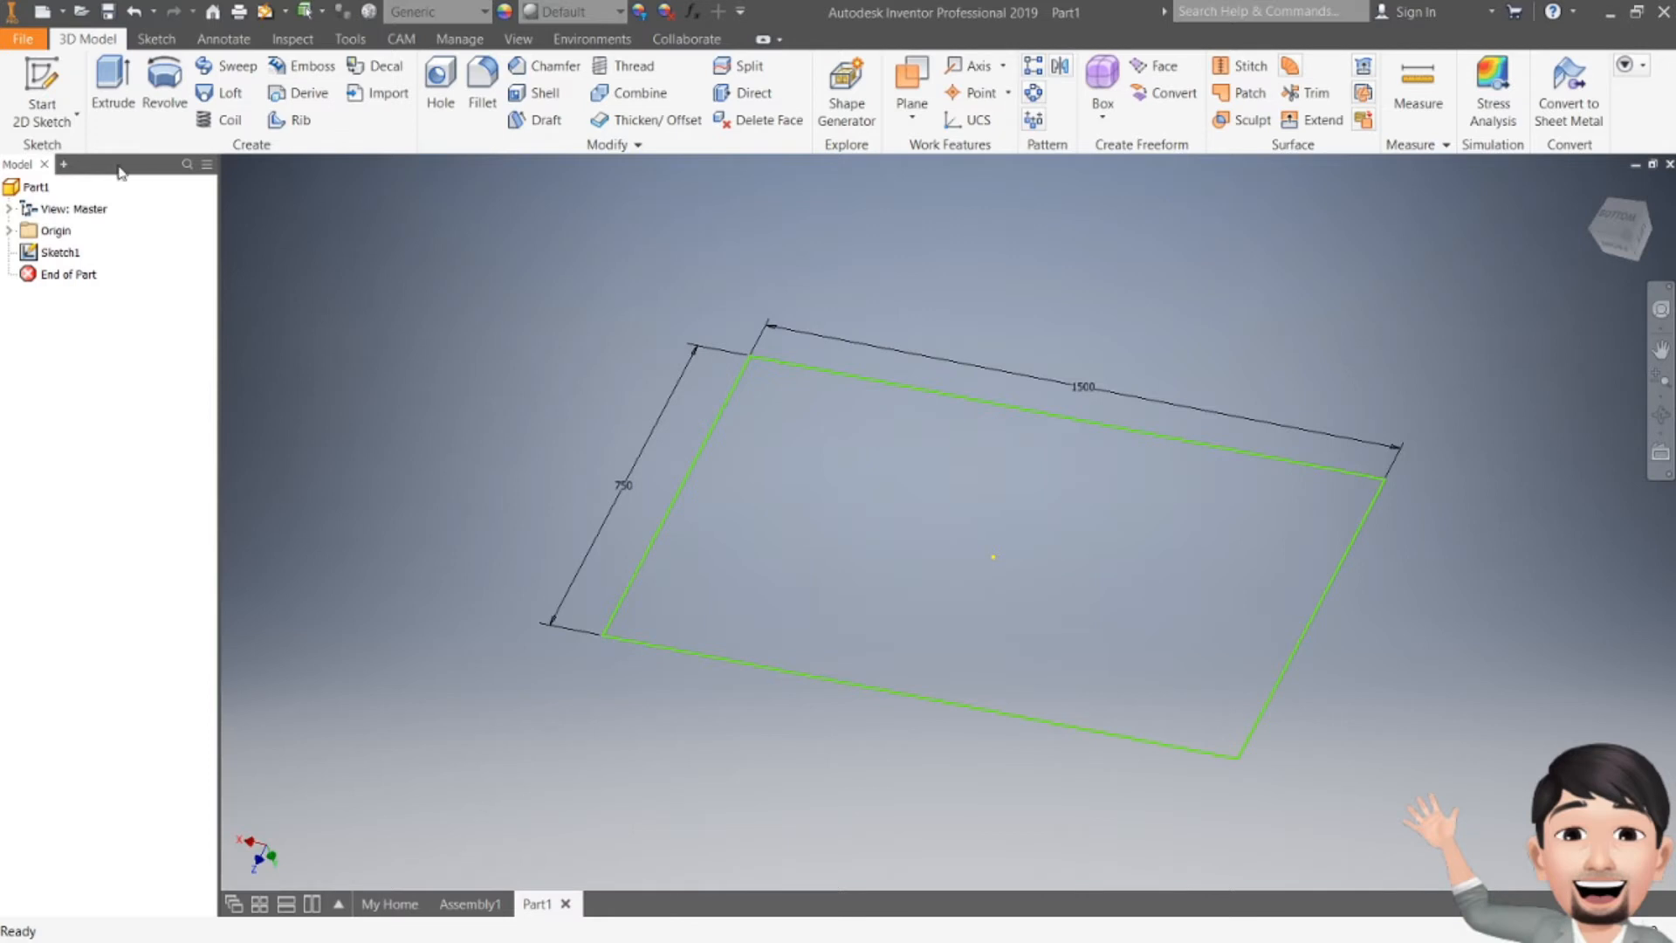
left_click(67, 122)
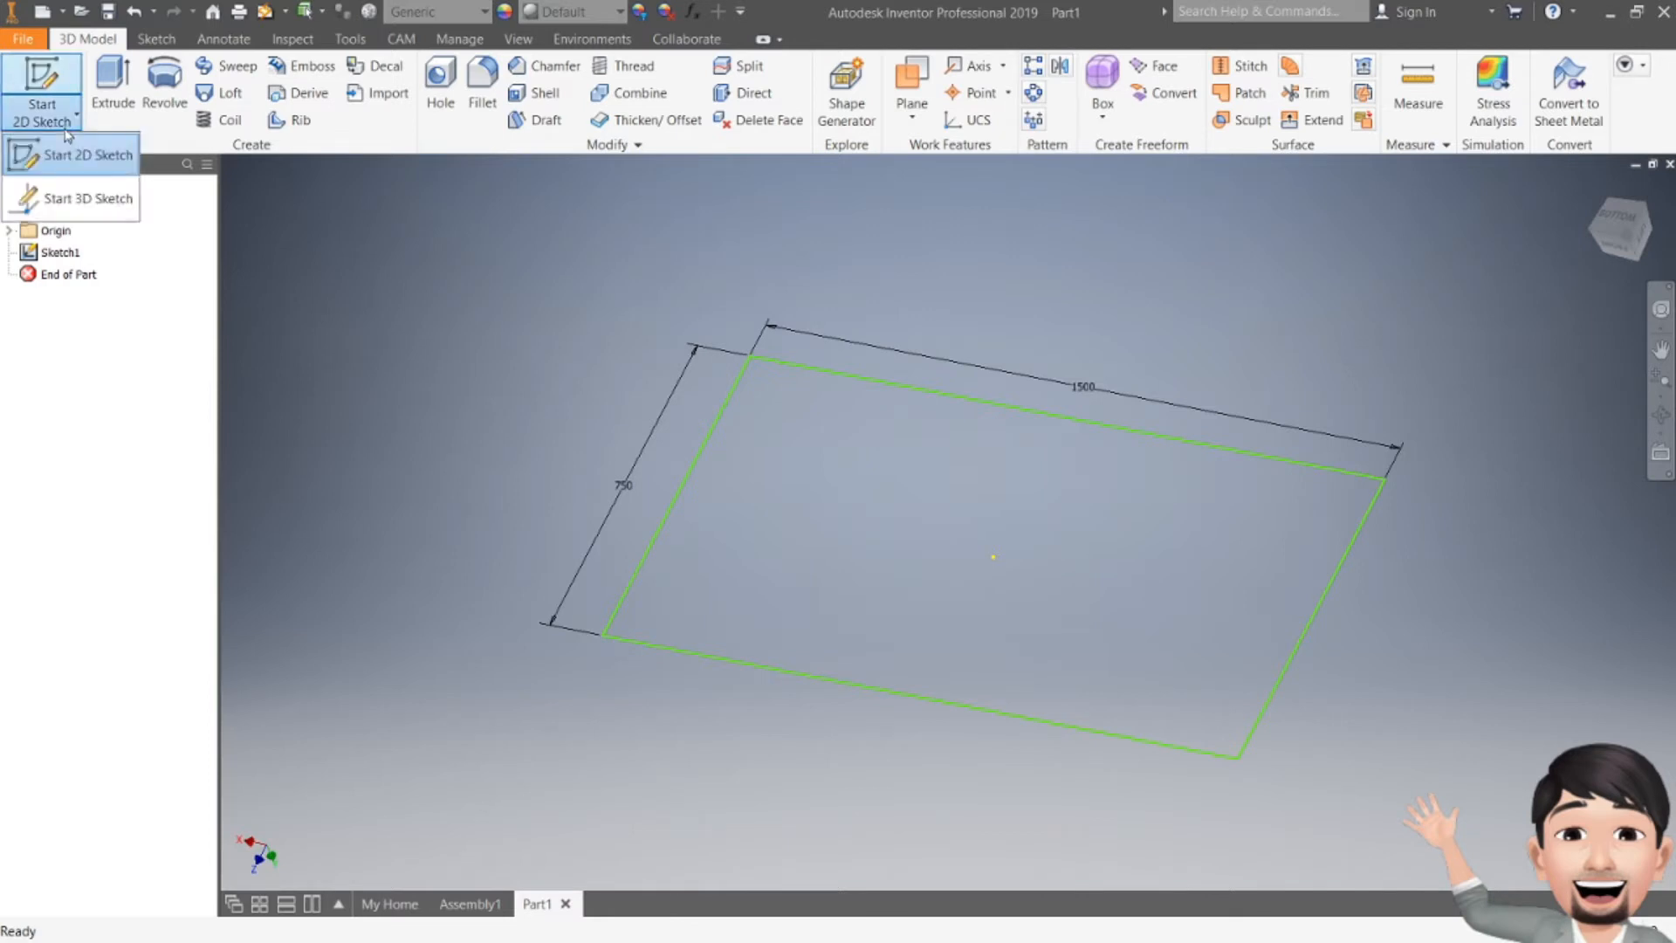
left_click(376, 275)
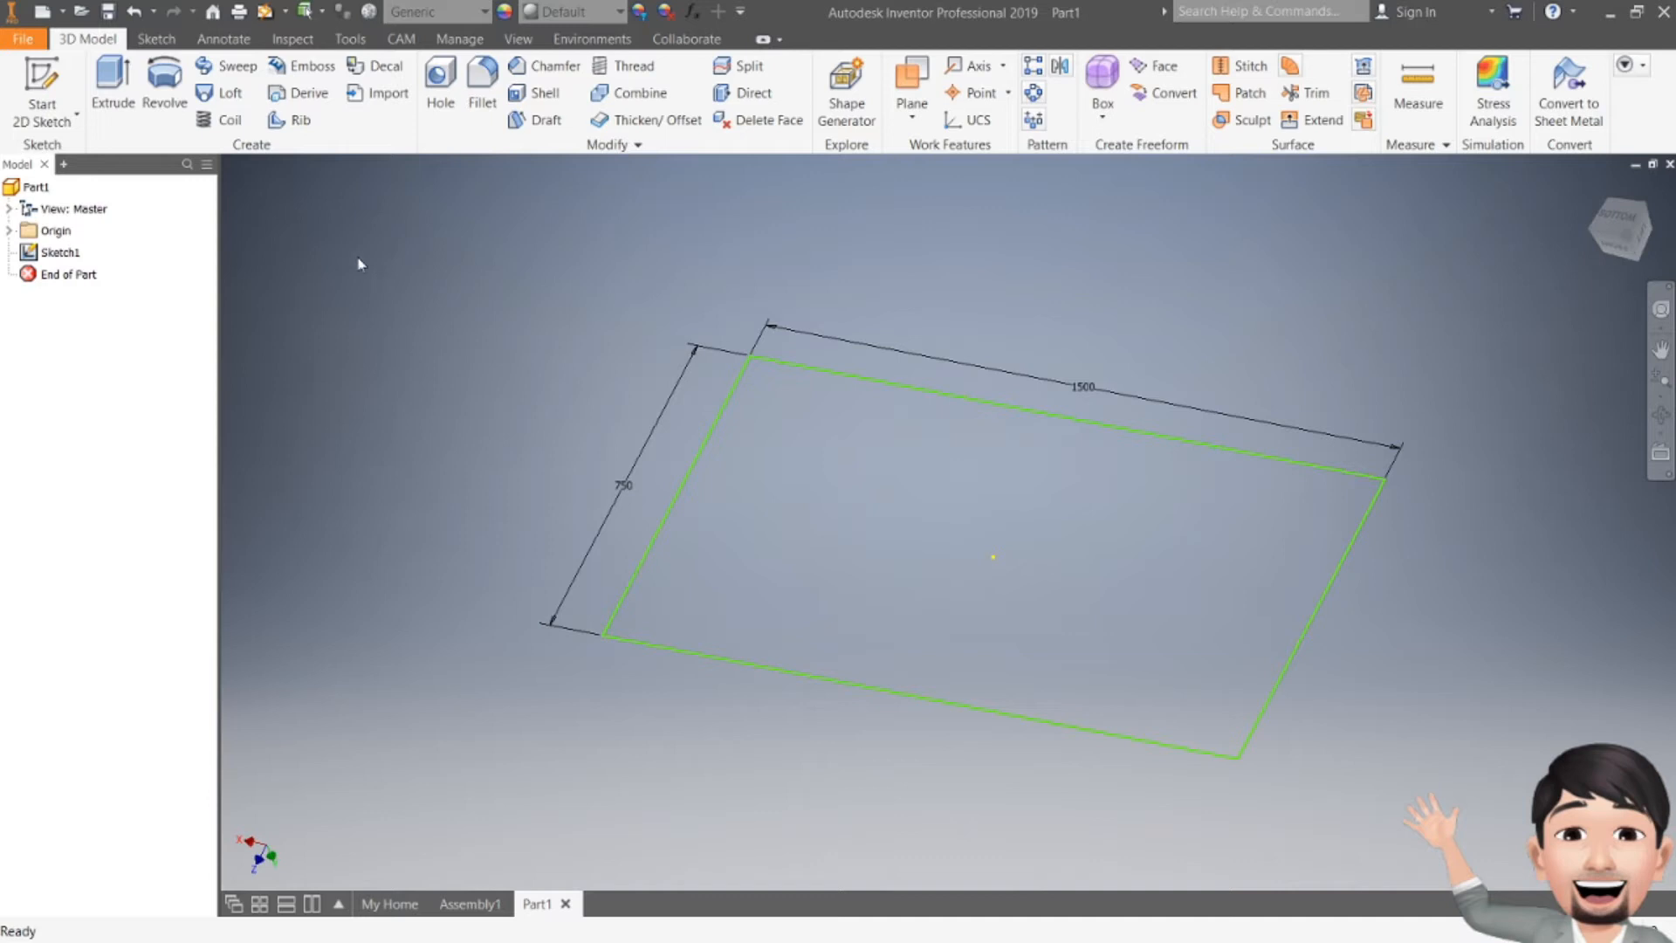
left_click(42, 76)
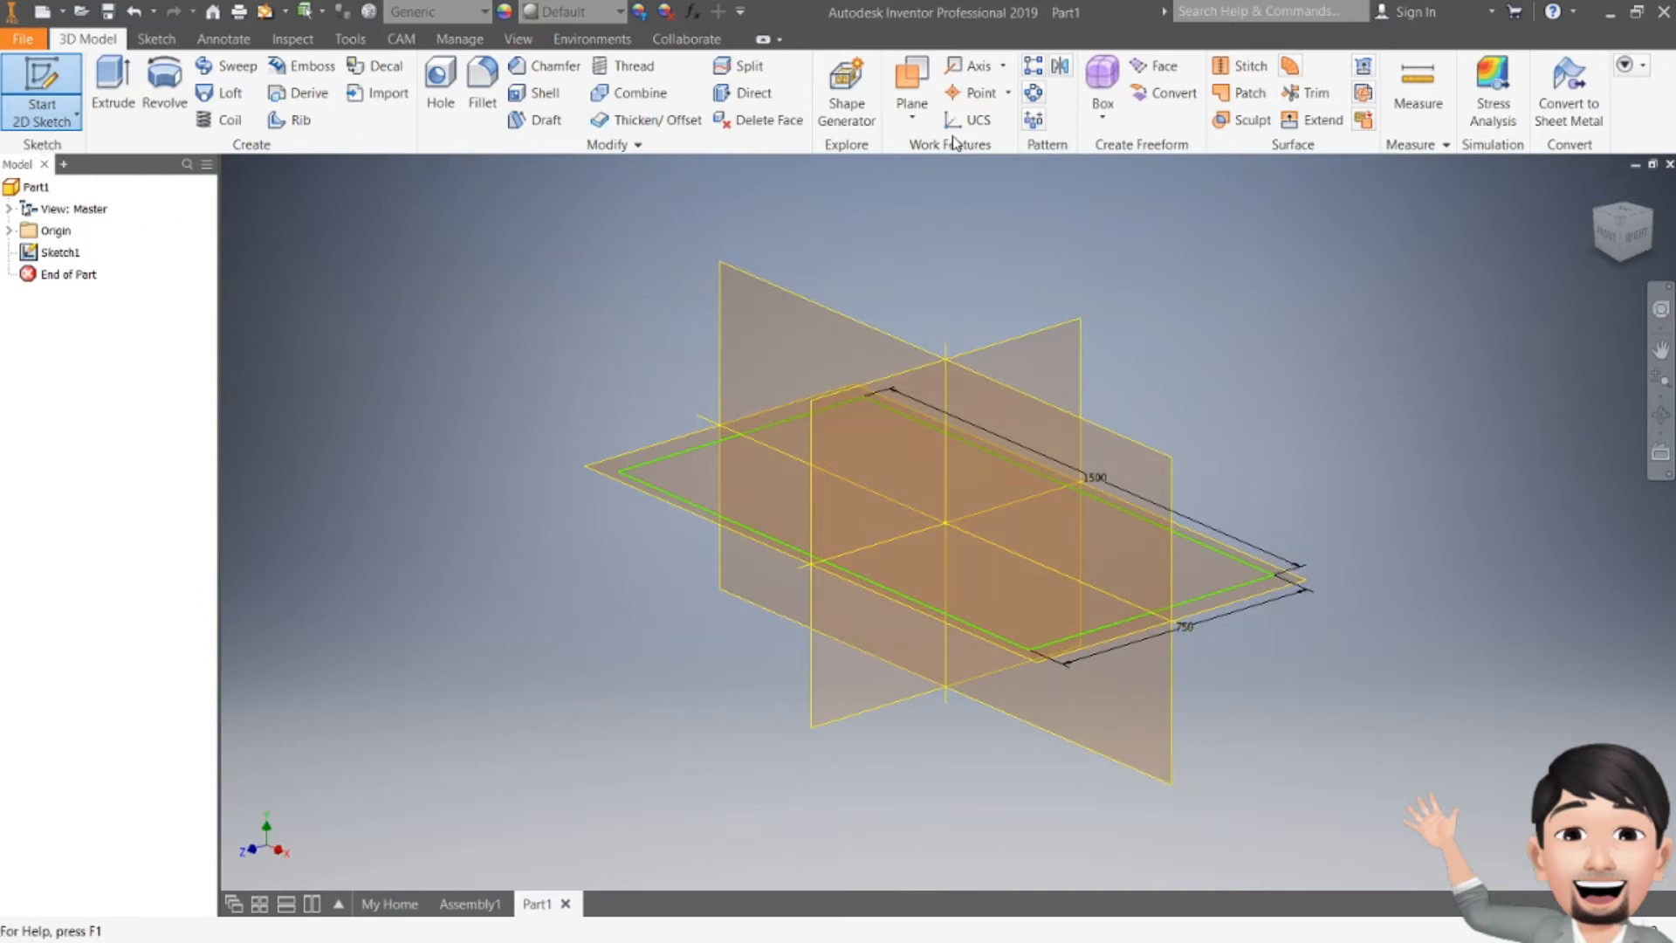
left_click(919, 125)
left_click(956, 199)
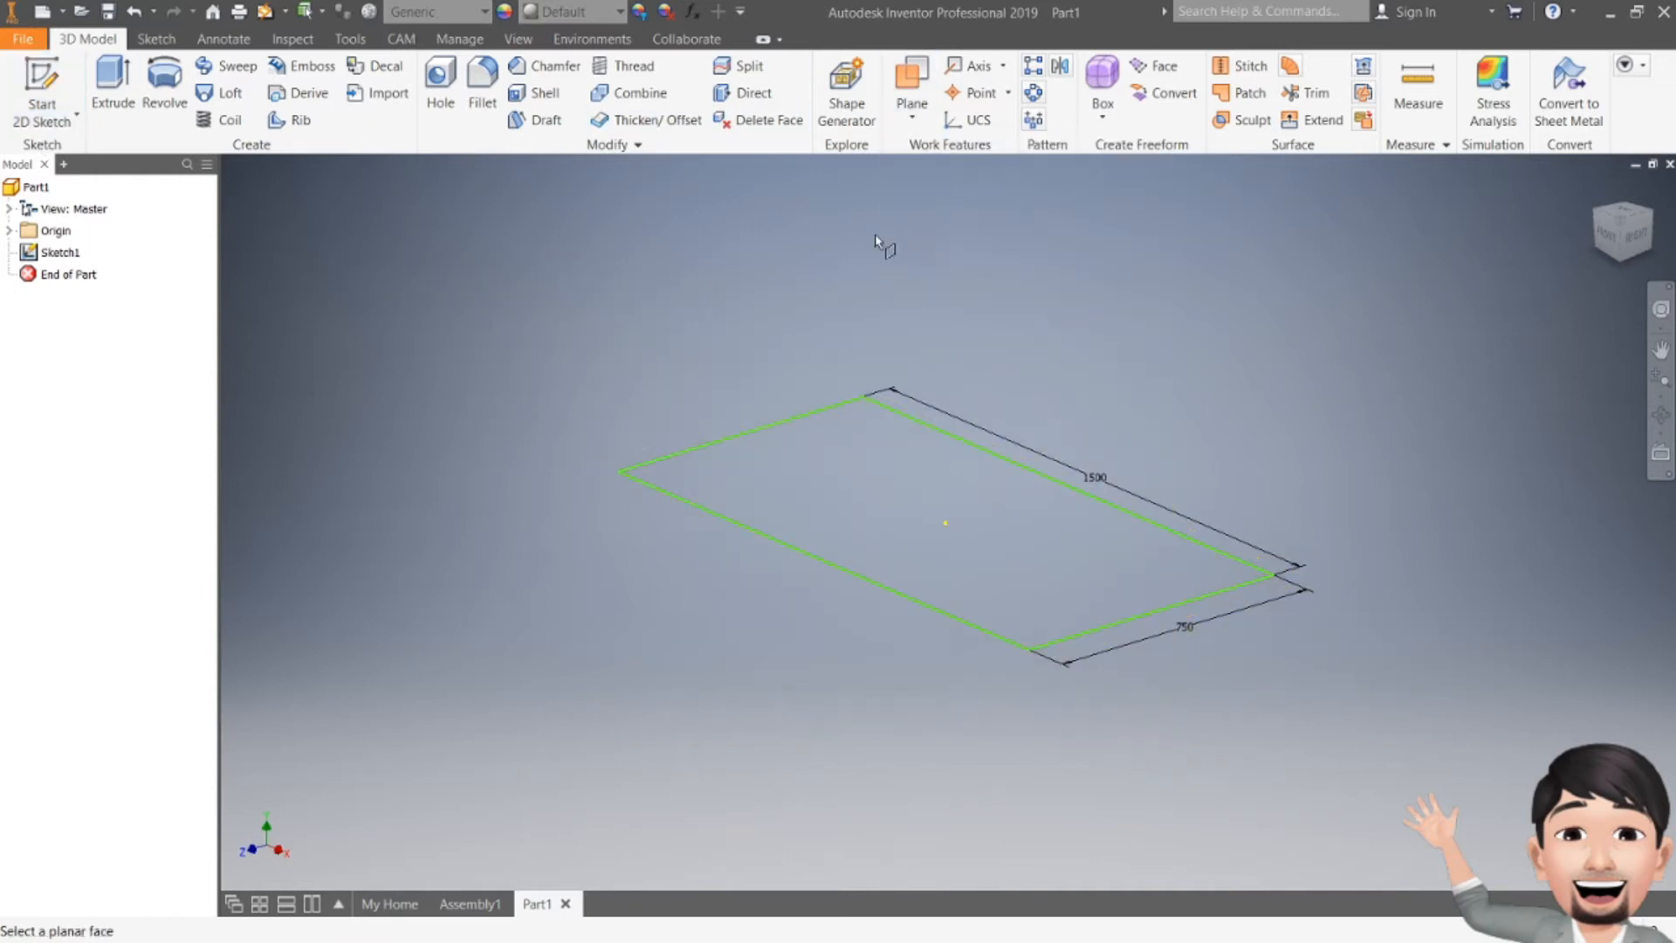
left_click(9, 231)
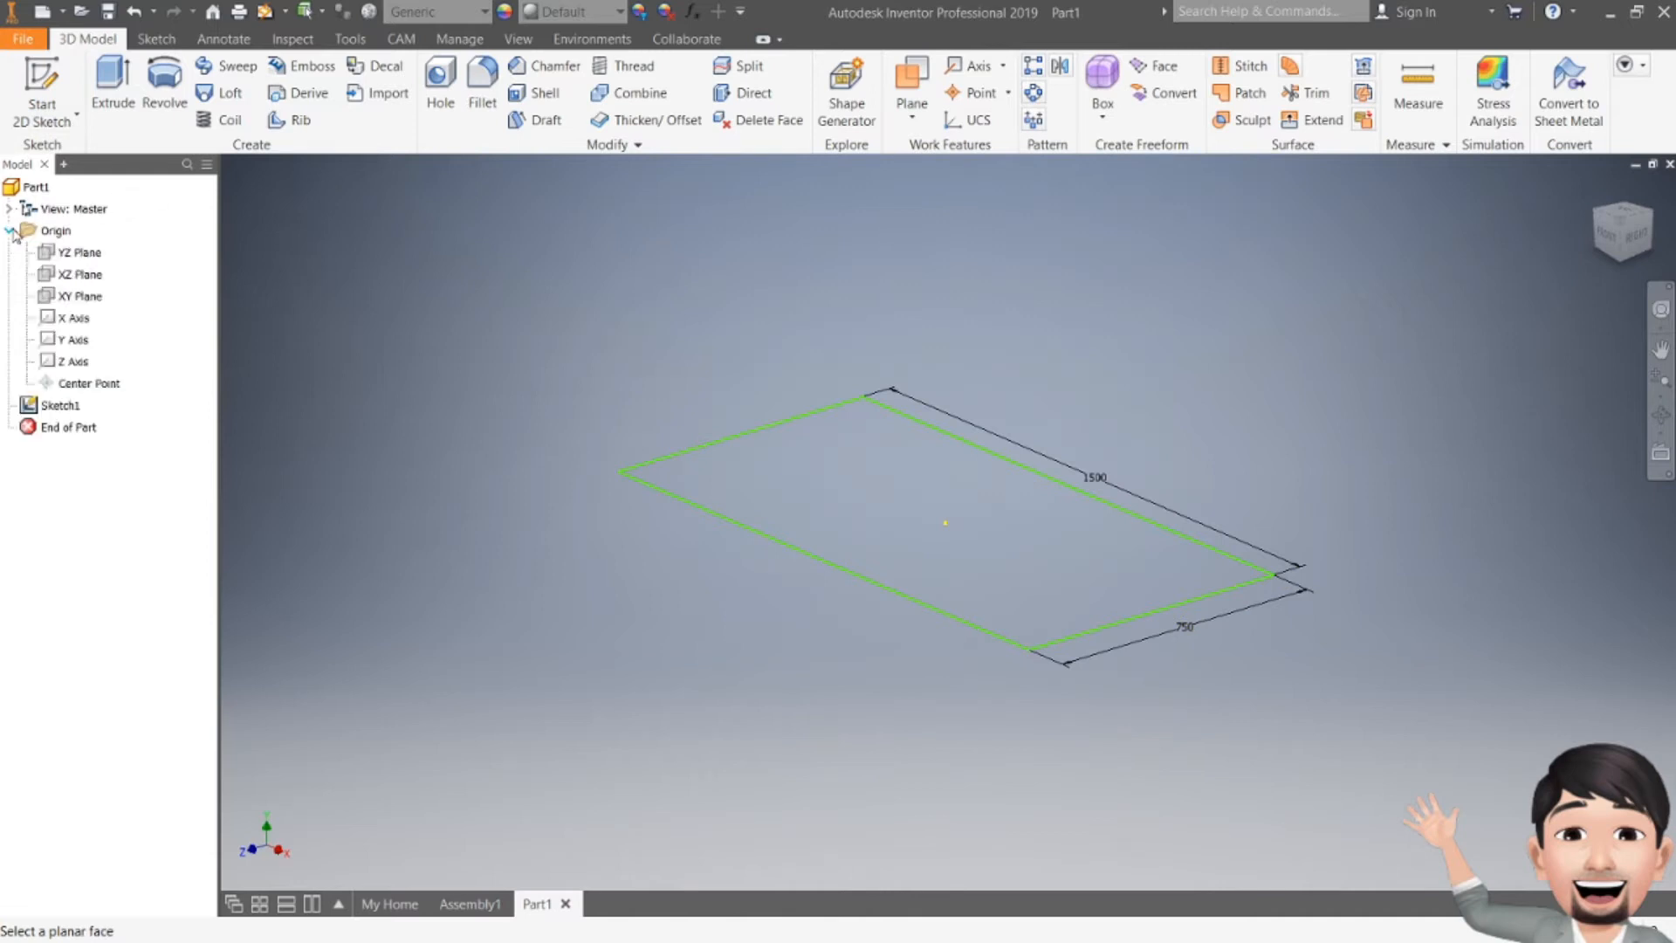
left_click(78, 298)
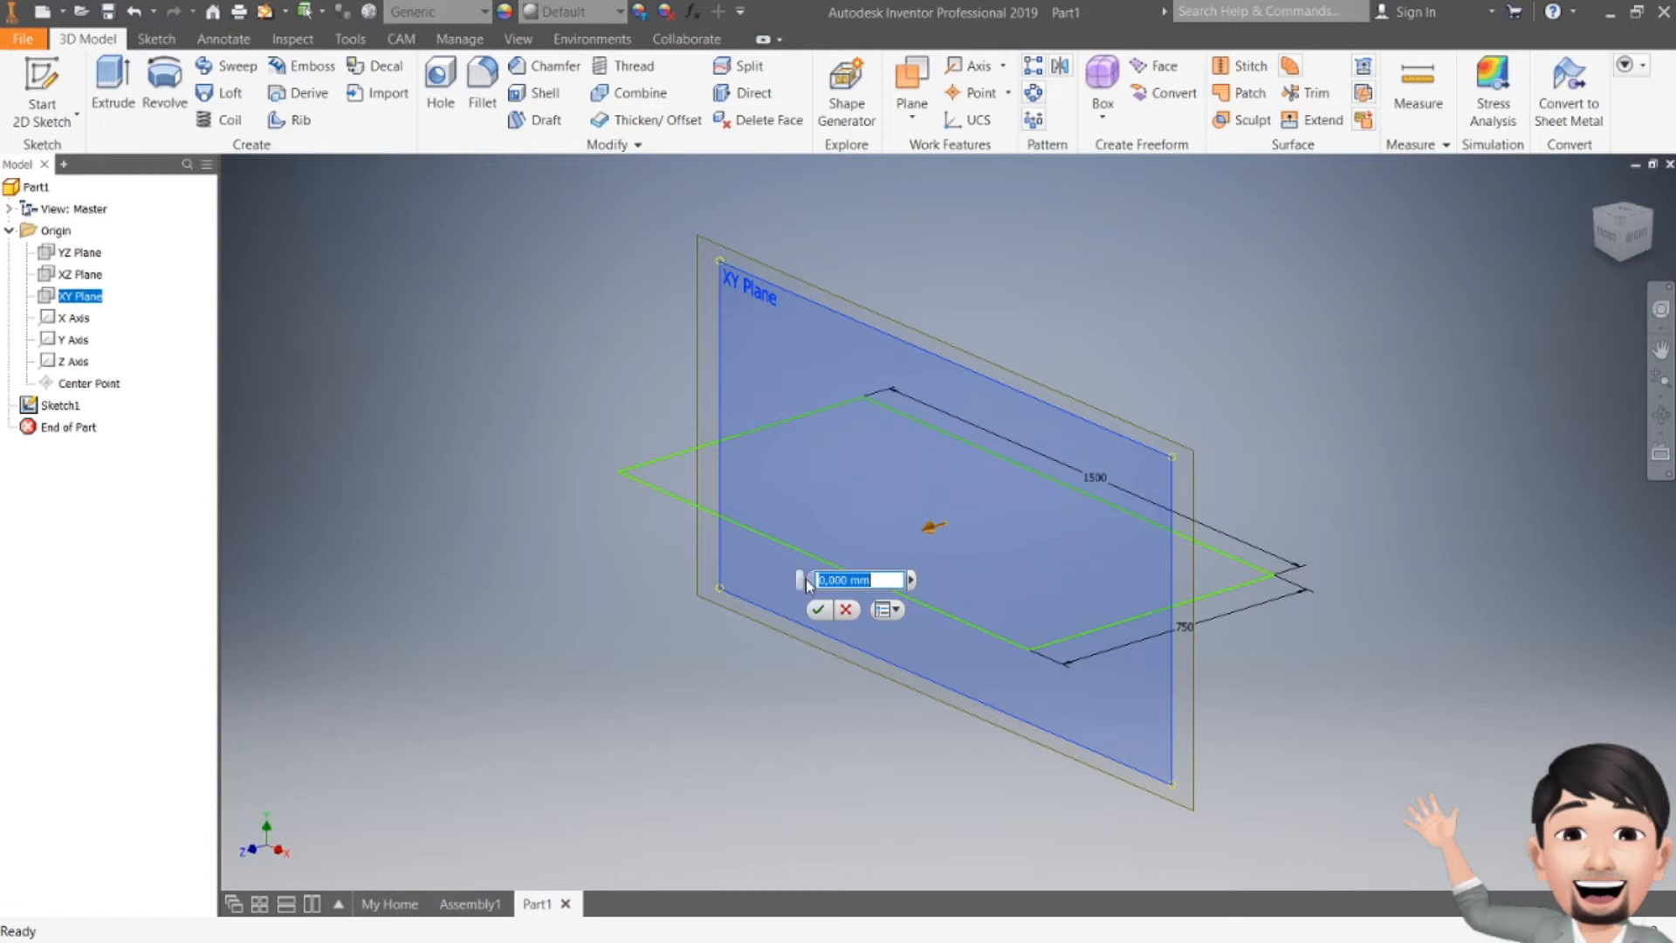
type("375")
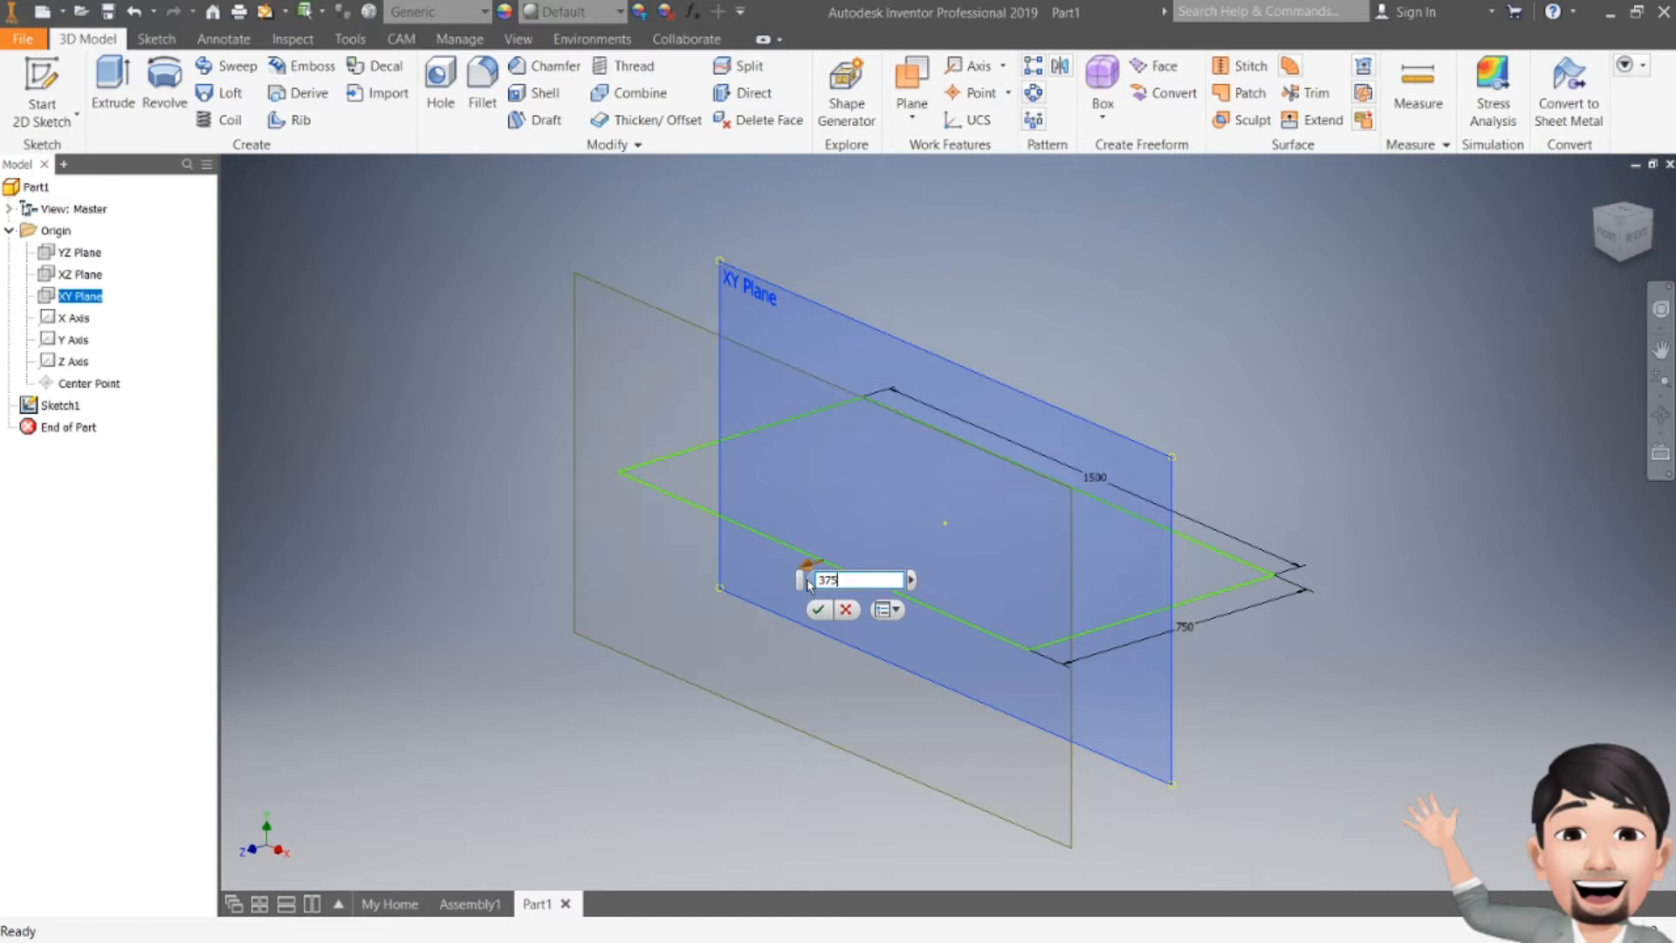
left_click(818, 610)
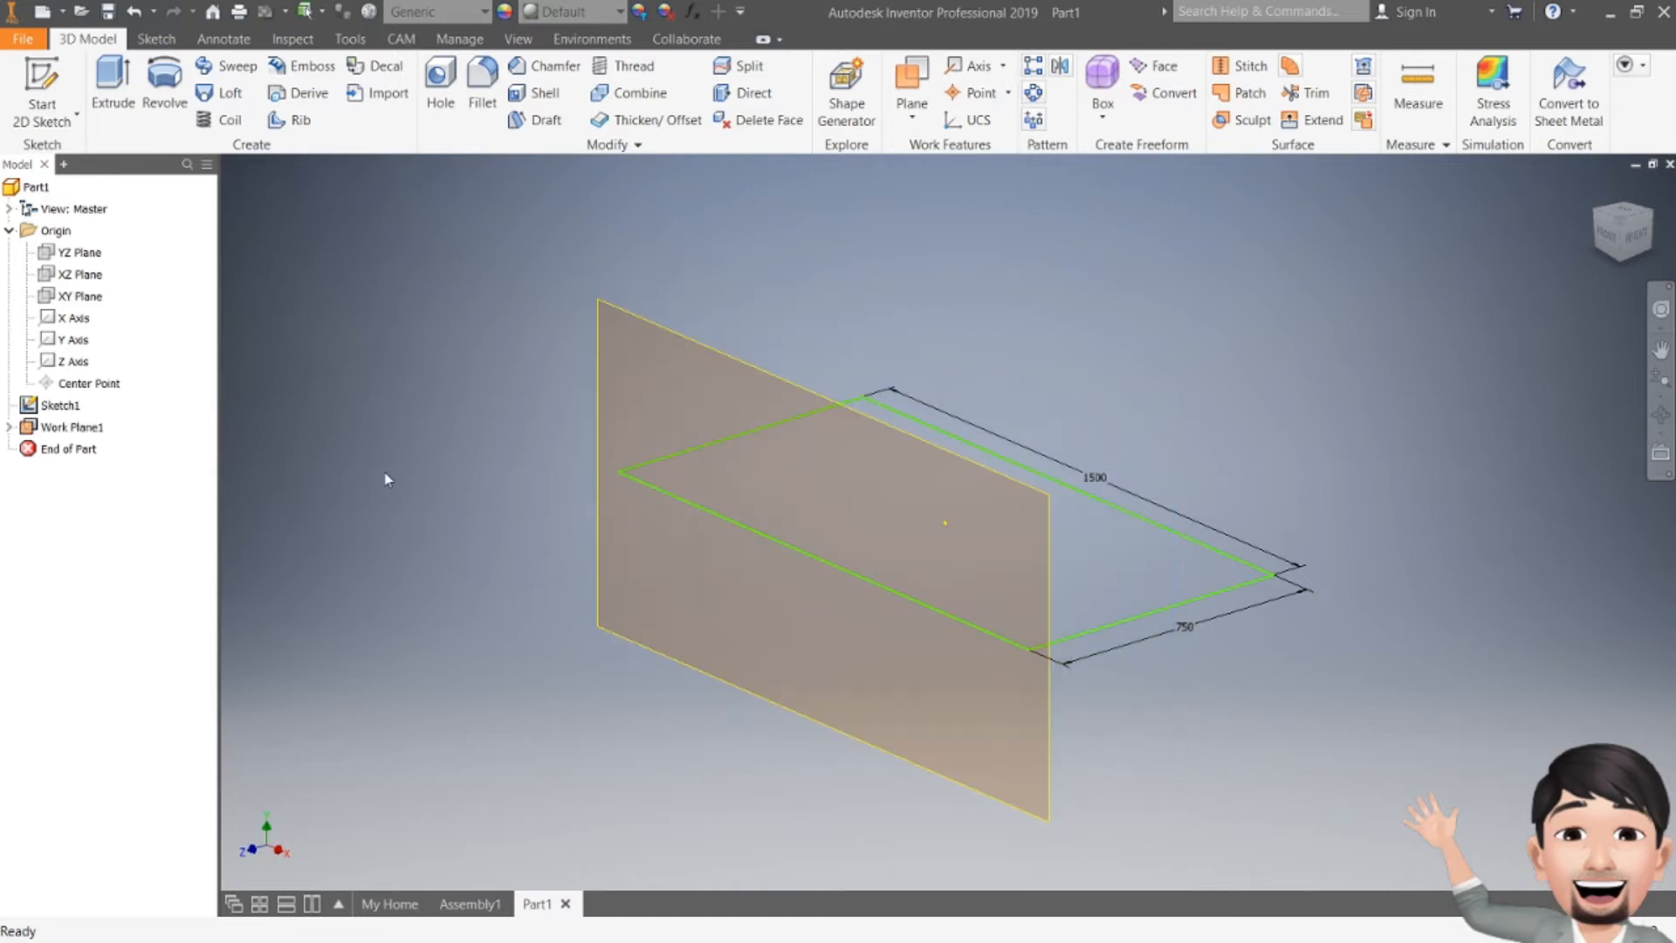
Step: Create a second work plane offset -375 mm from the XY Plane
left_click(912, 109)
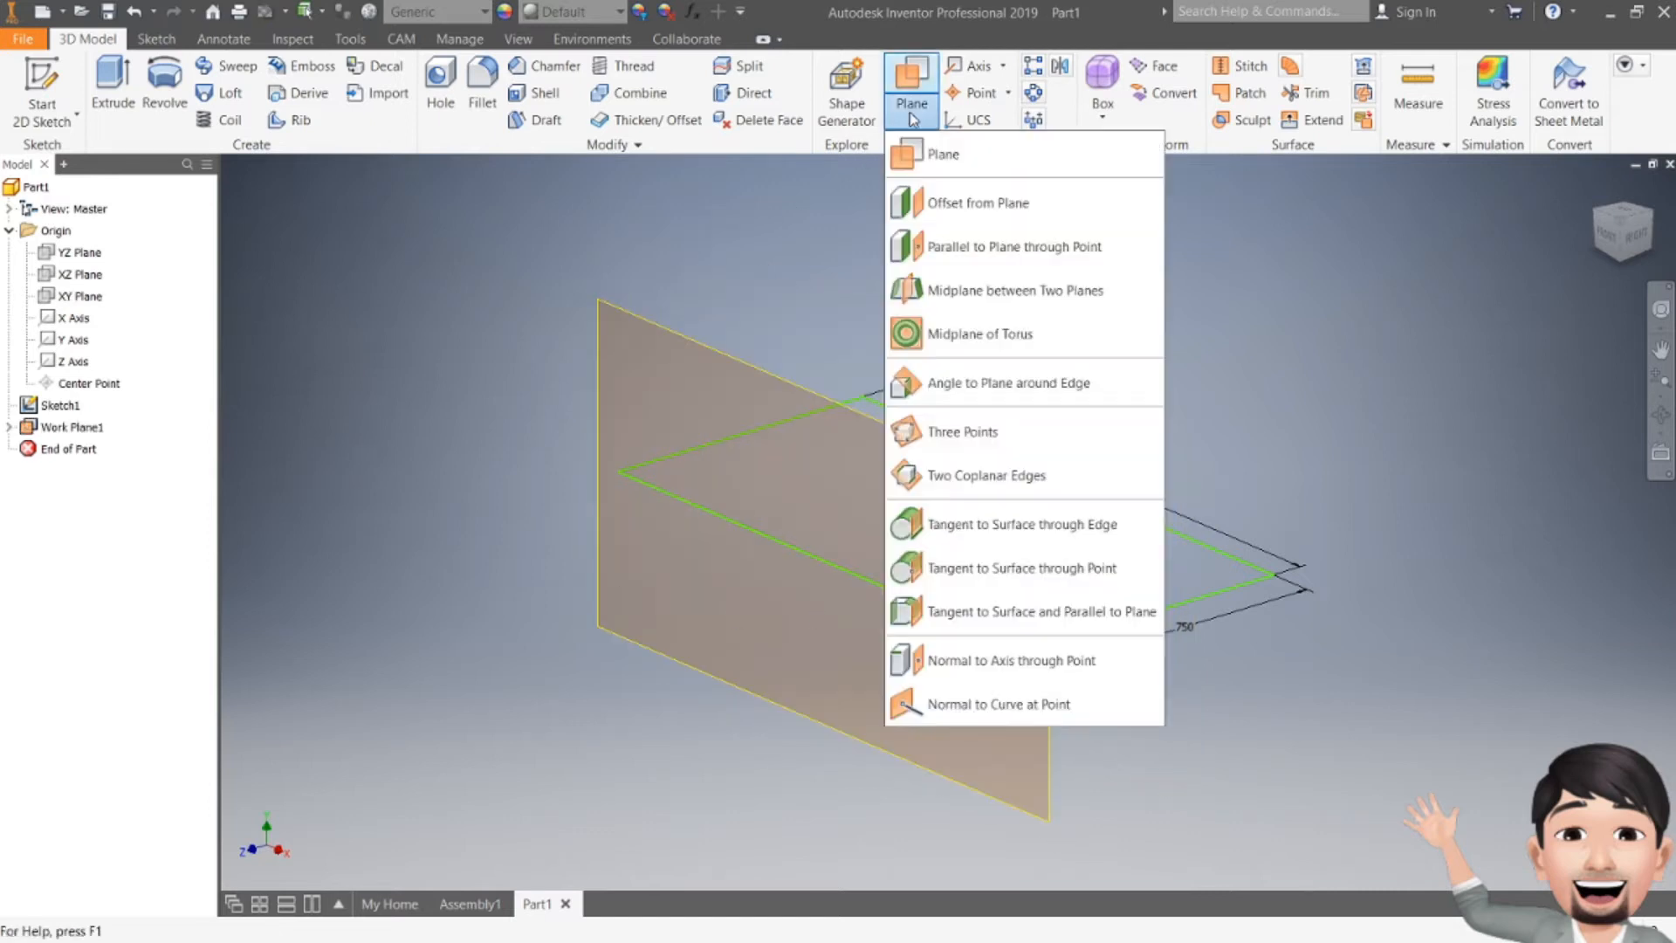
left_click(938, 204)
left_click(80, 297)
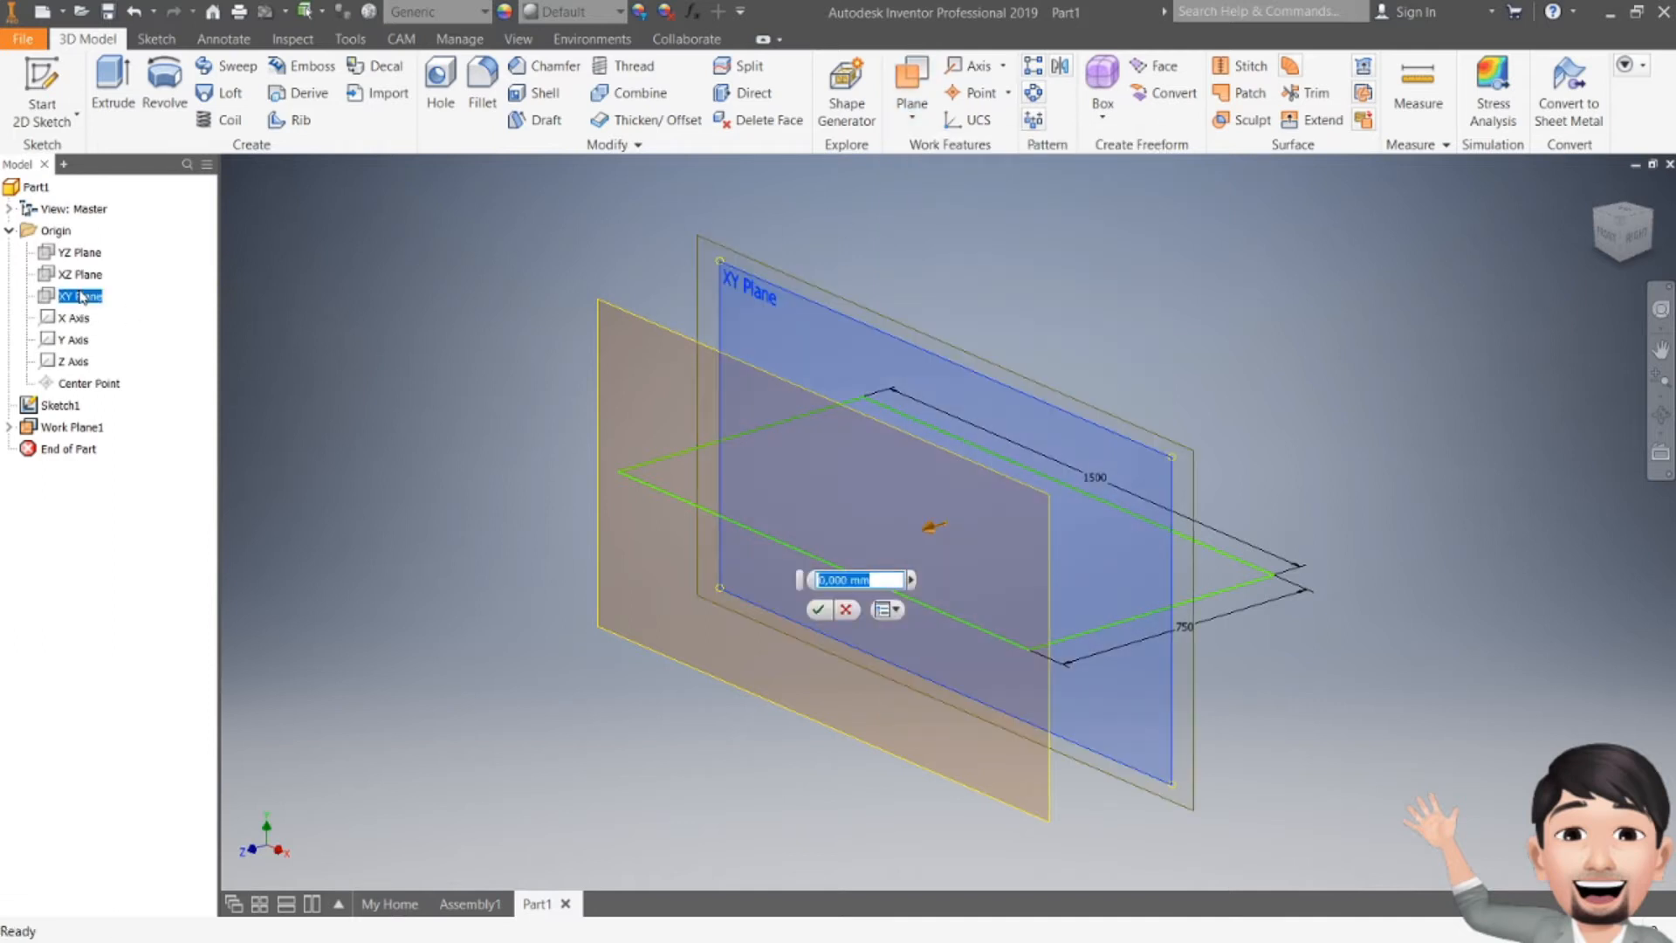
type("-375")
left_click(820, 610)
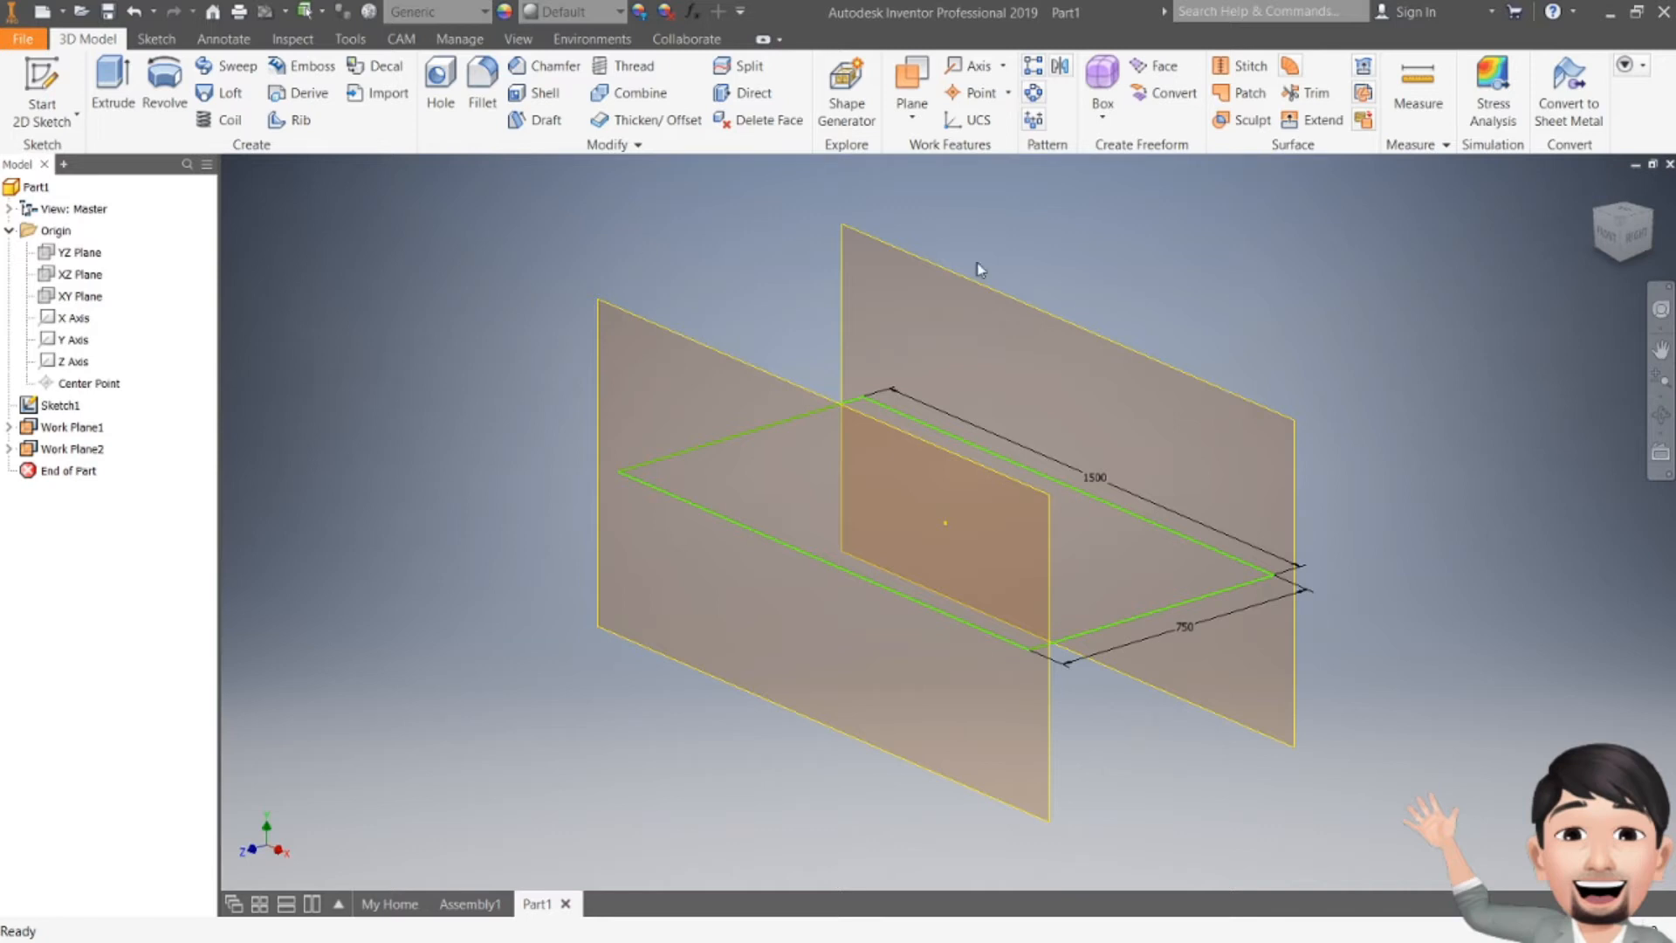
Step: Start a 2D sketch on the front work plane and draw a 500 mm vertical line down from the rectangle's left corner
left_click(53, 80)
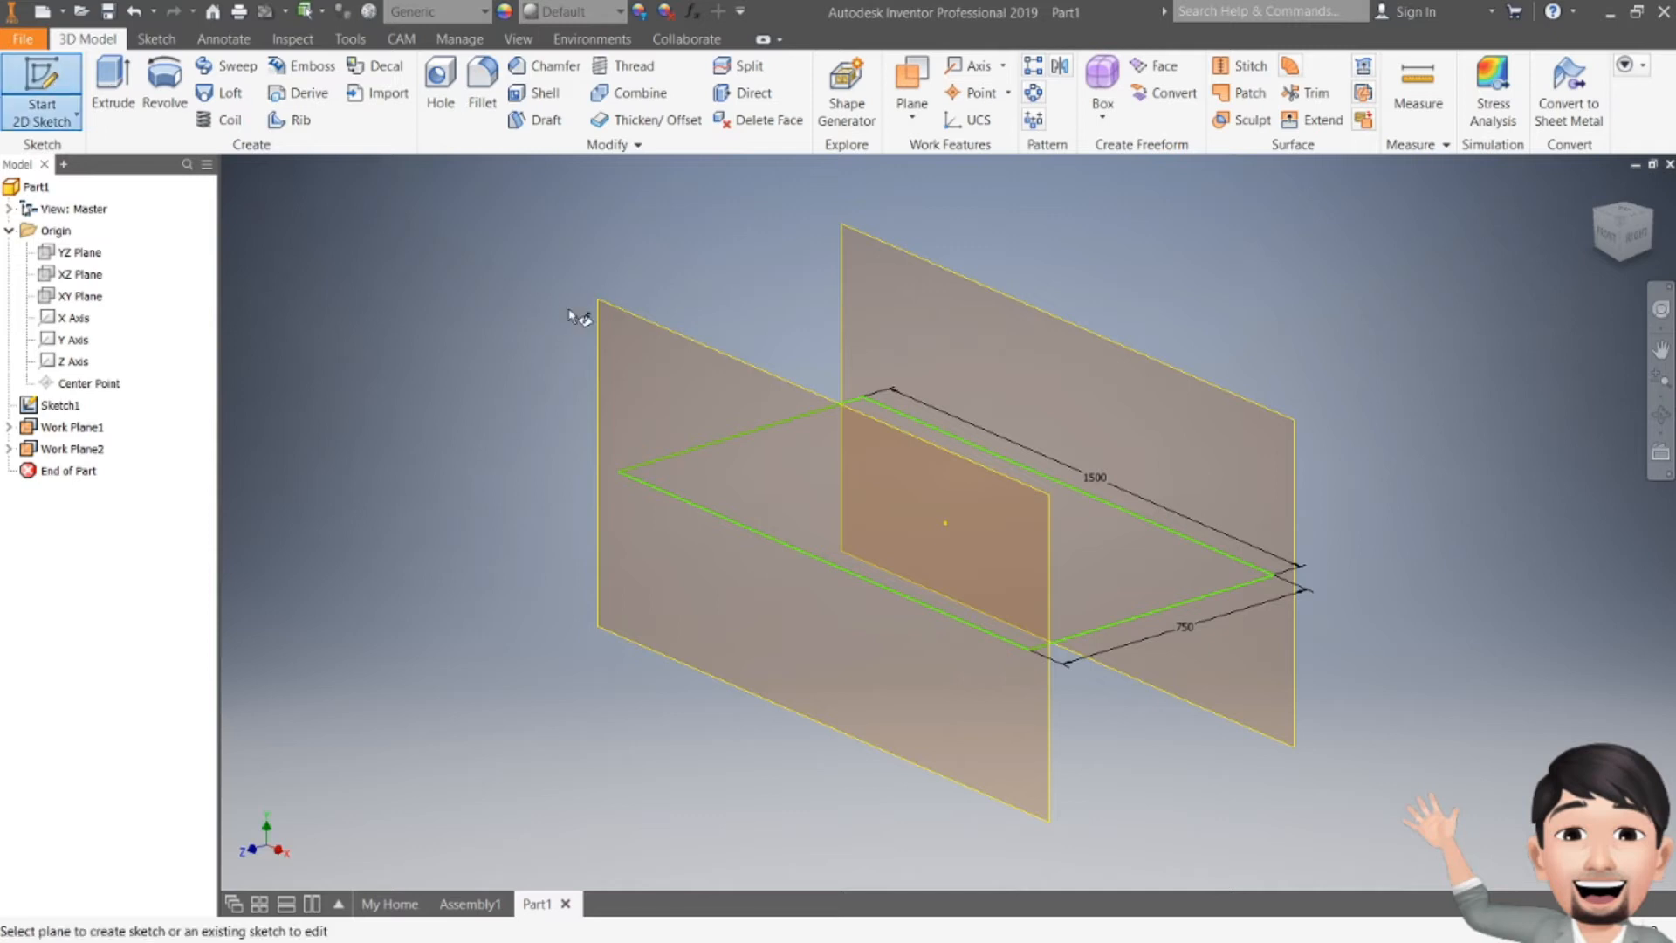
left_click(620, 316)
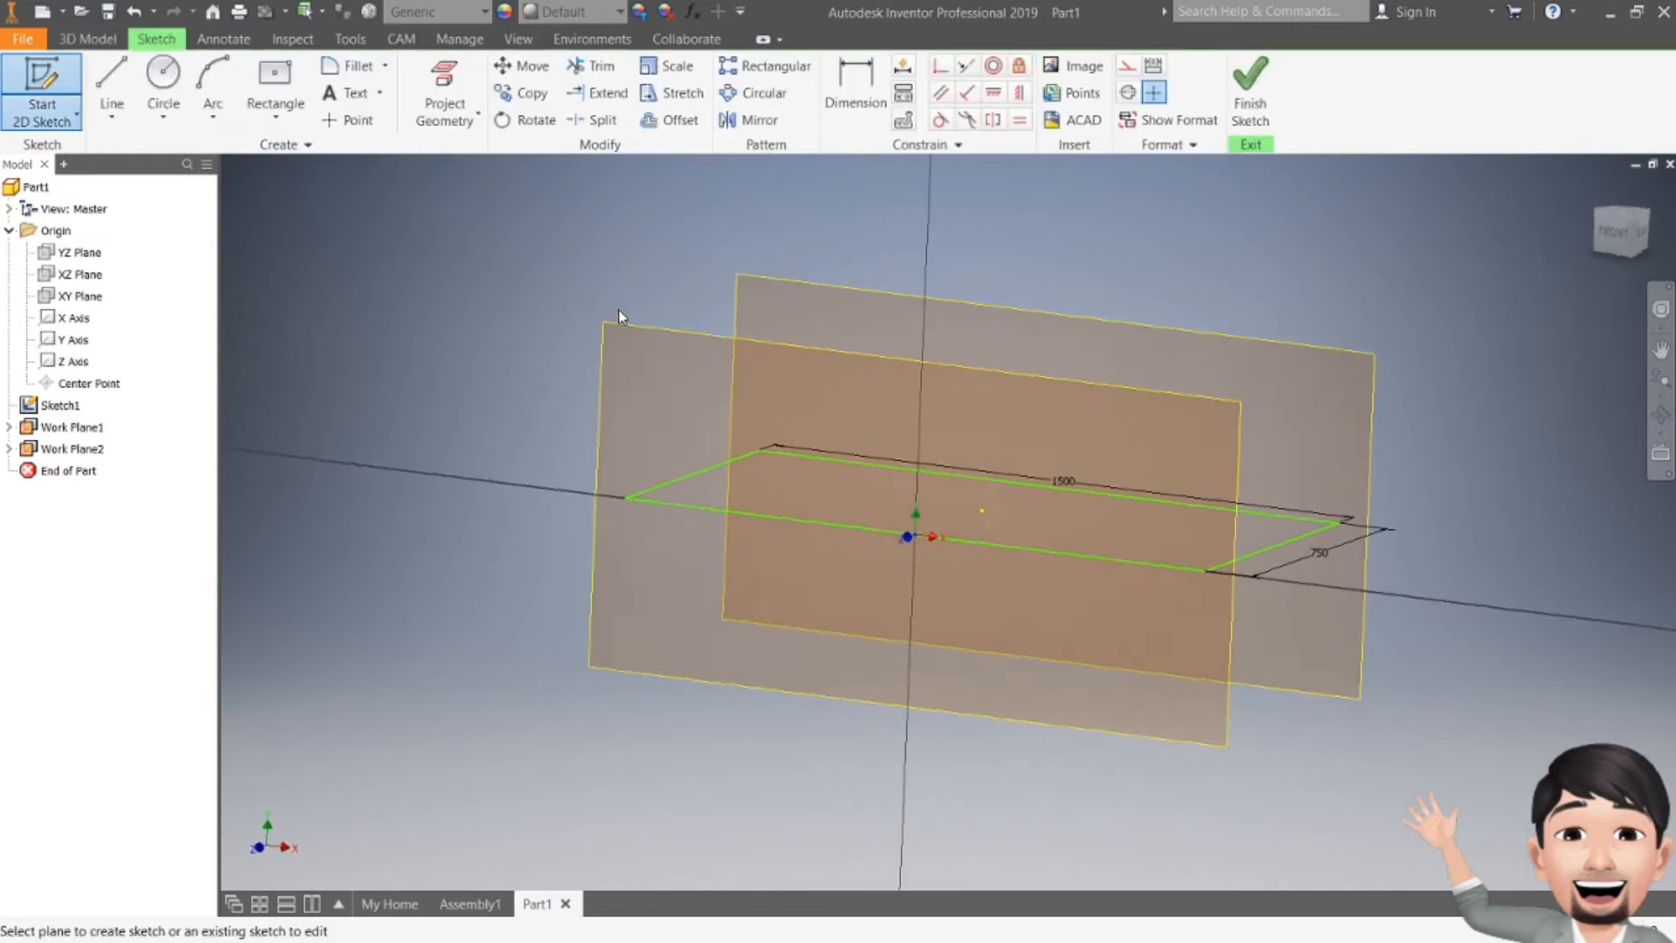
left_click(444, 87)
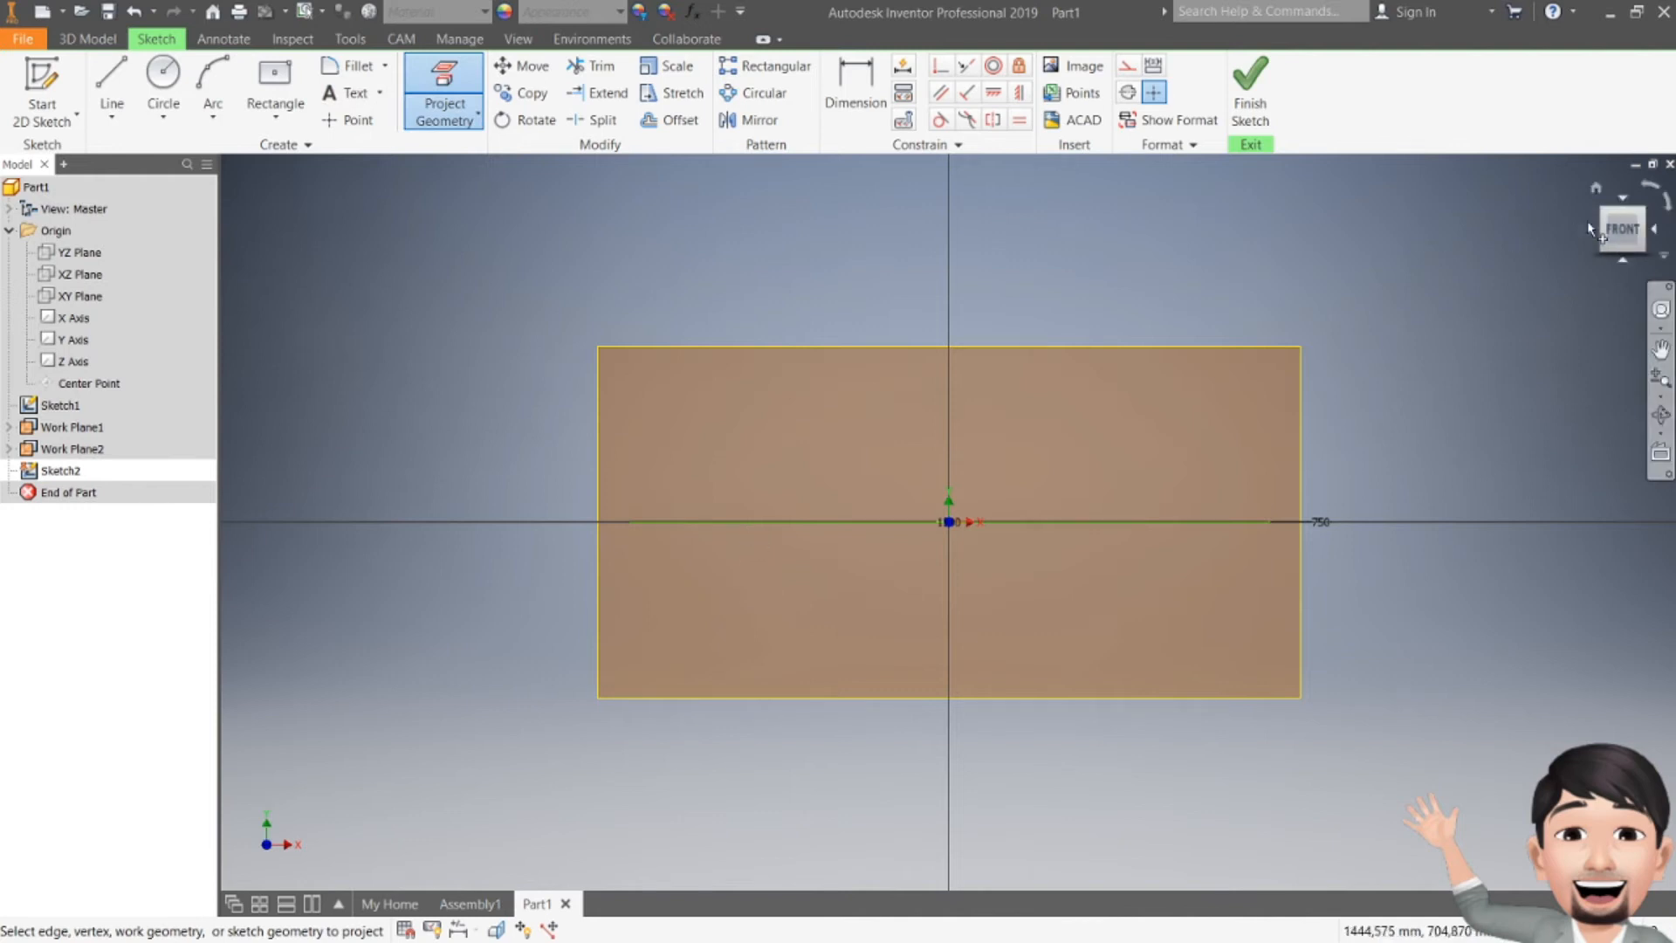
left_click_drag(1621, 231, 1585, 267)
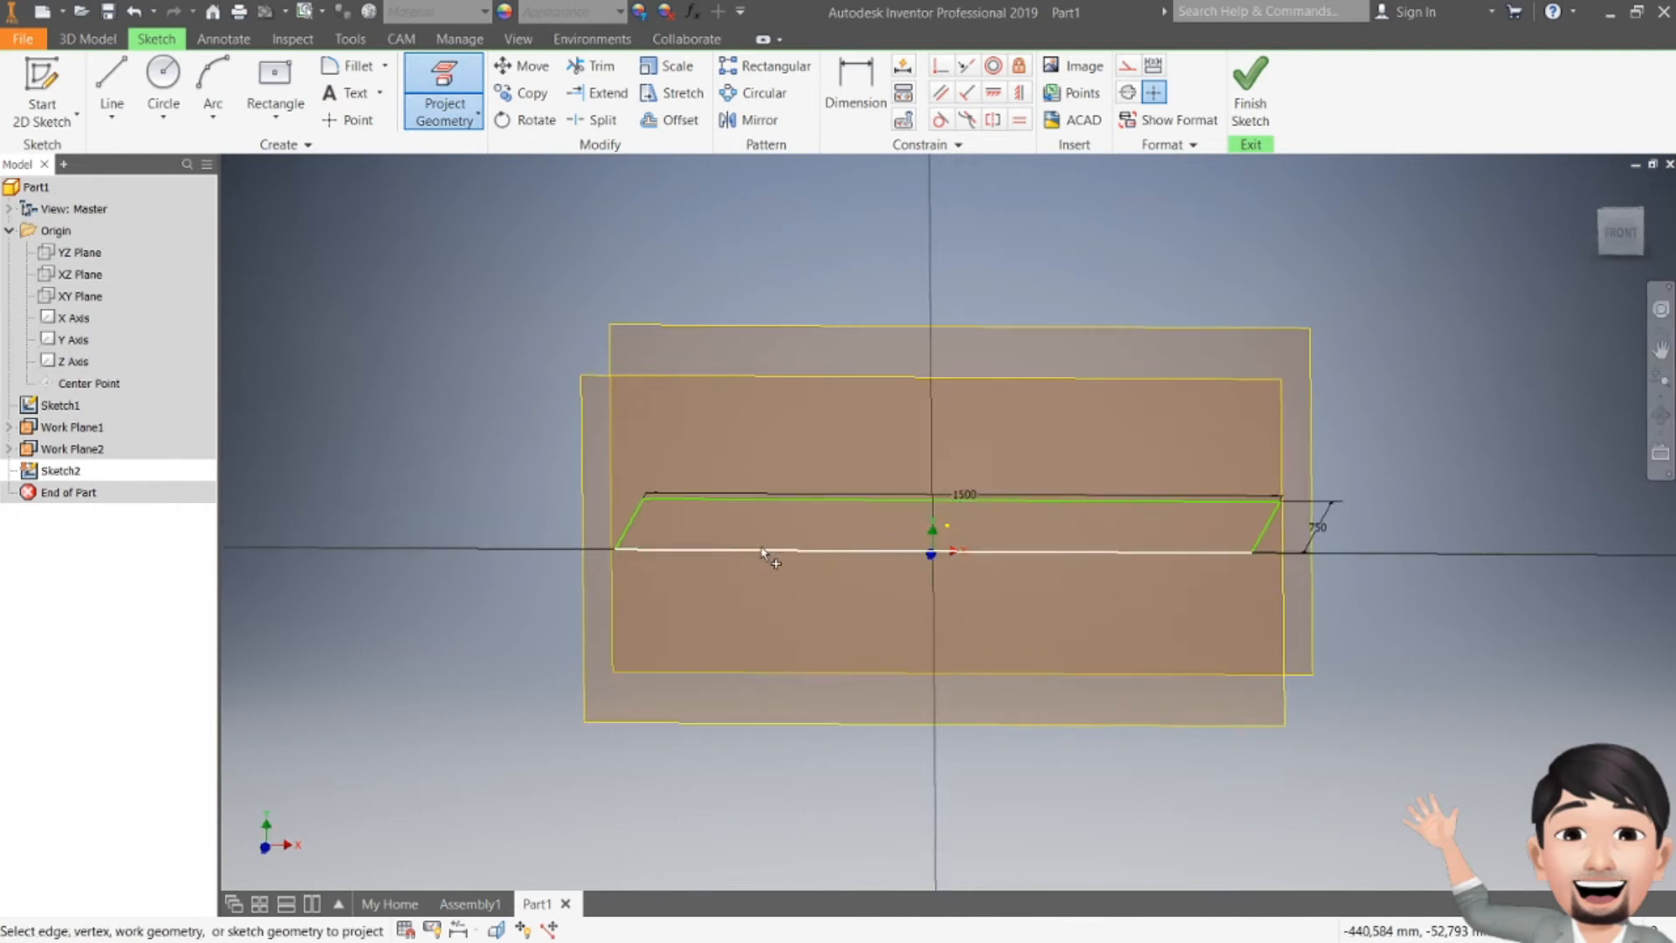
key("l")
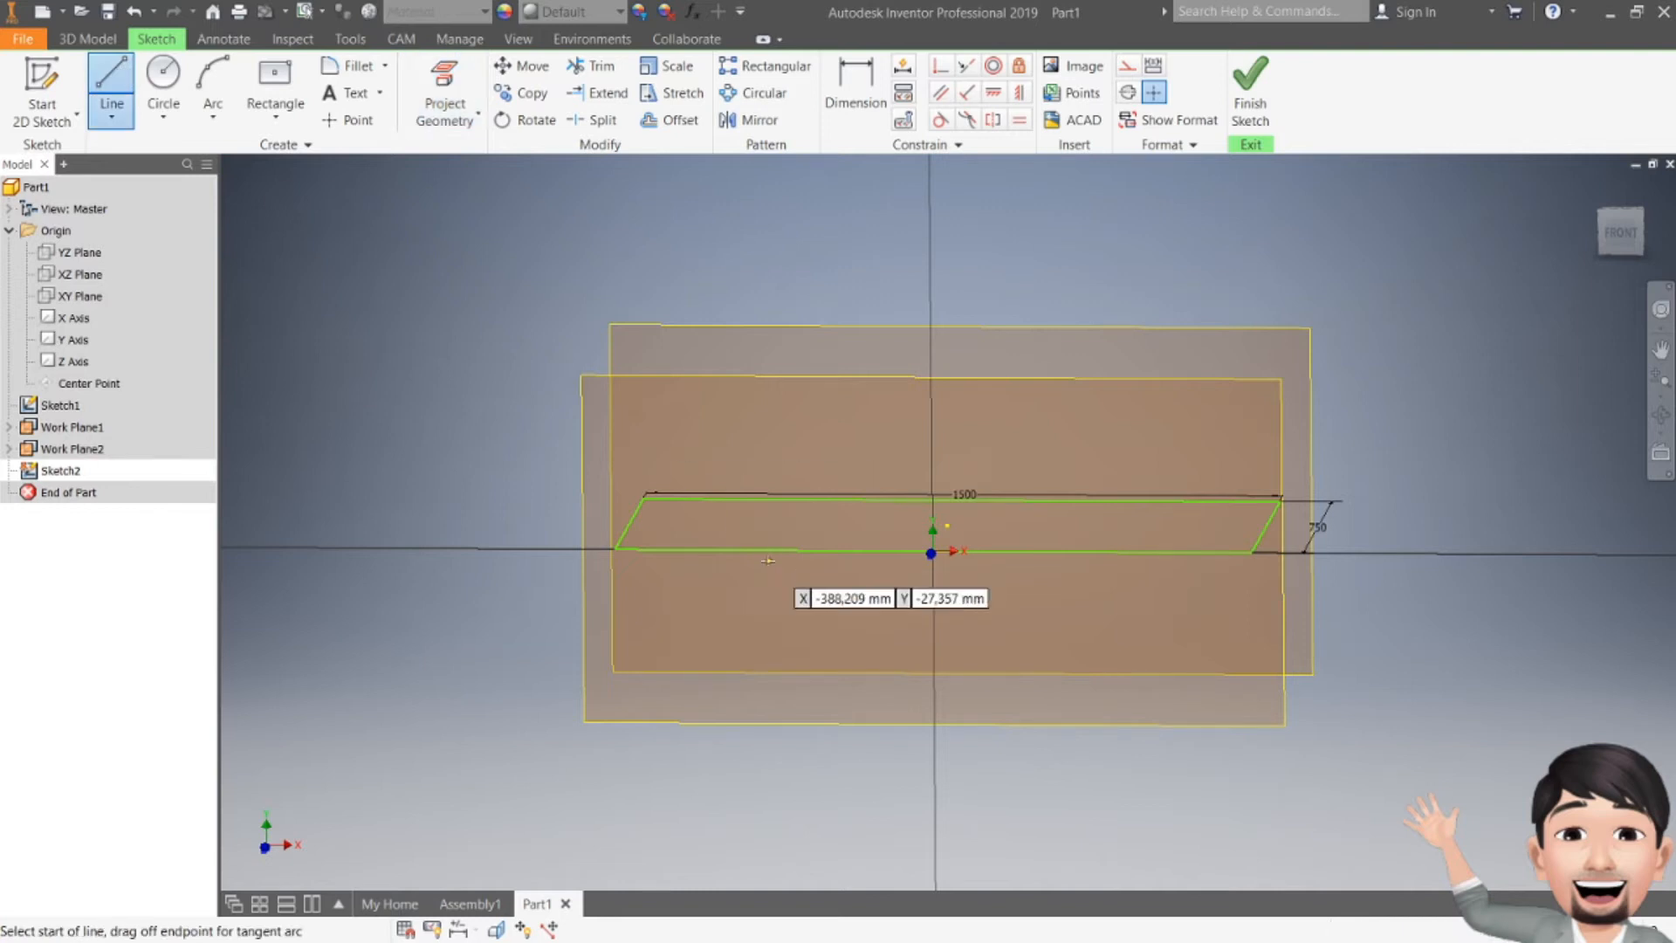
left_click(616, 549)
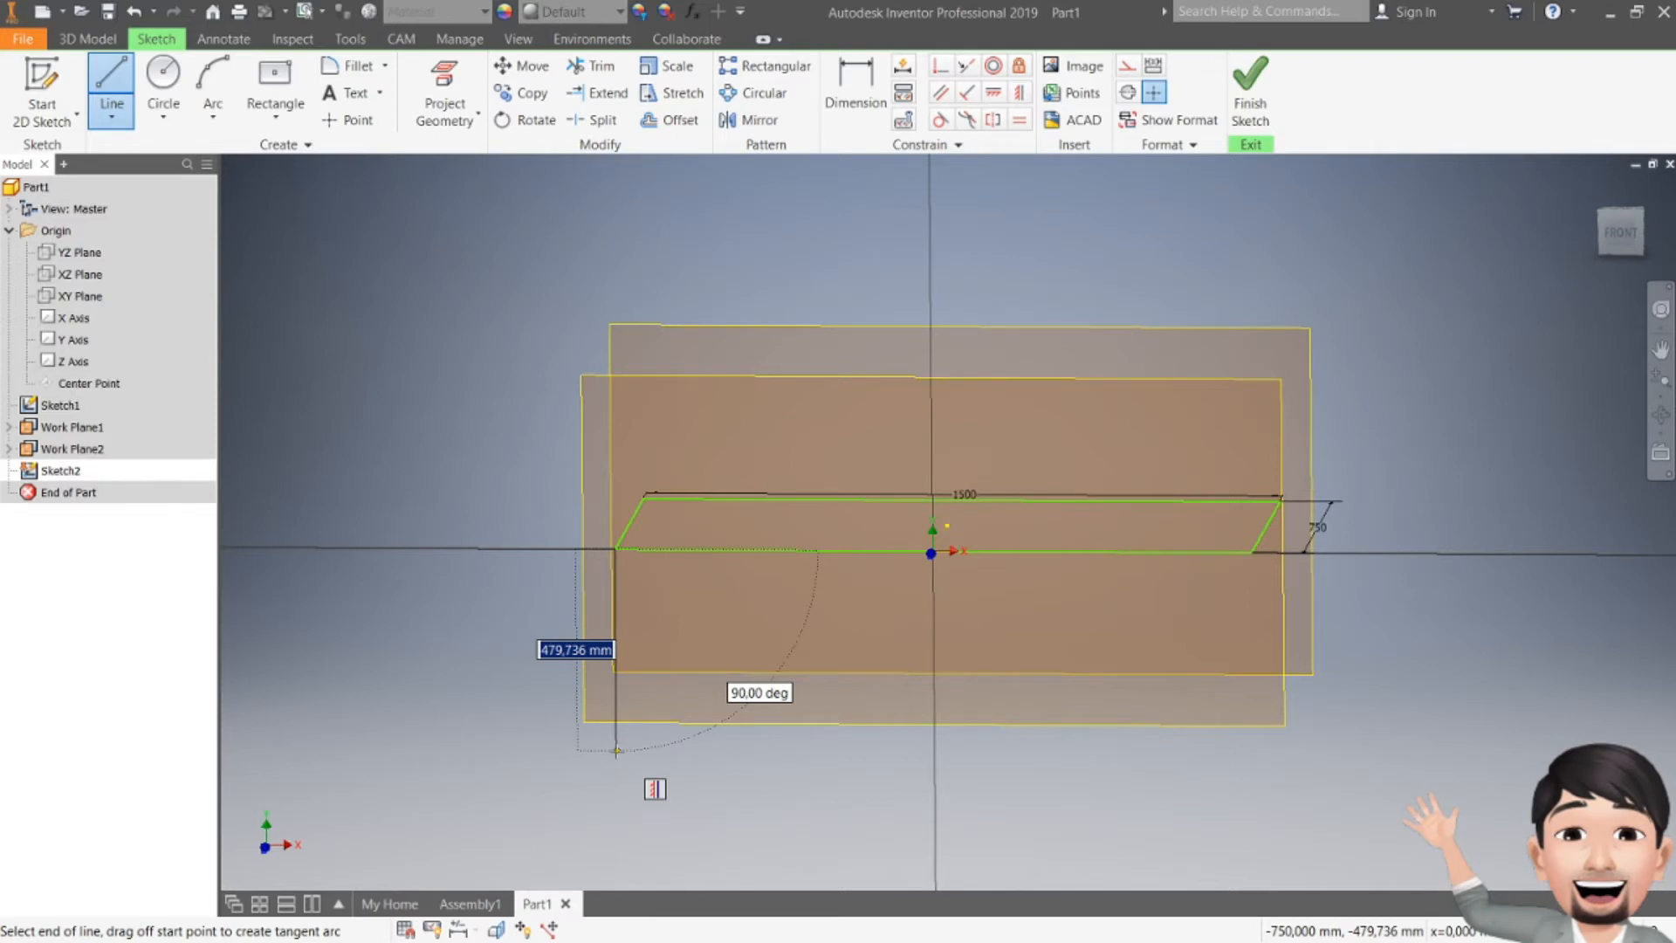
type("500")
key("Return")
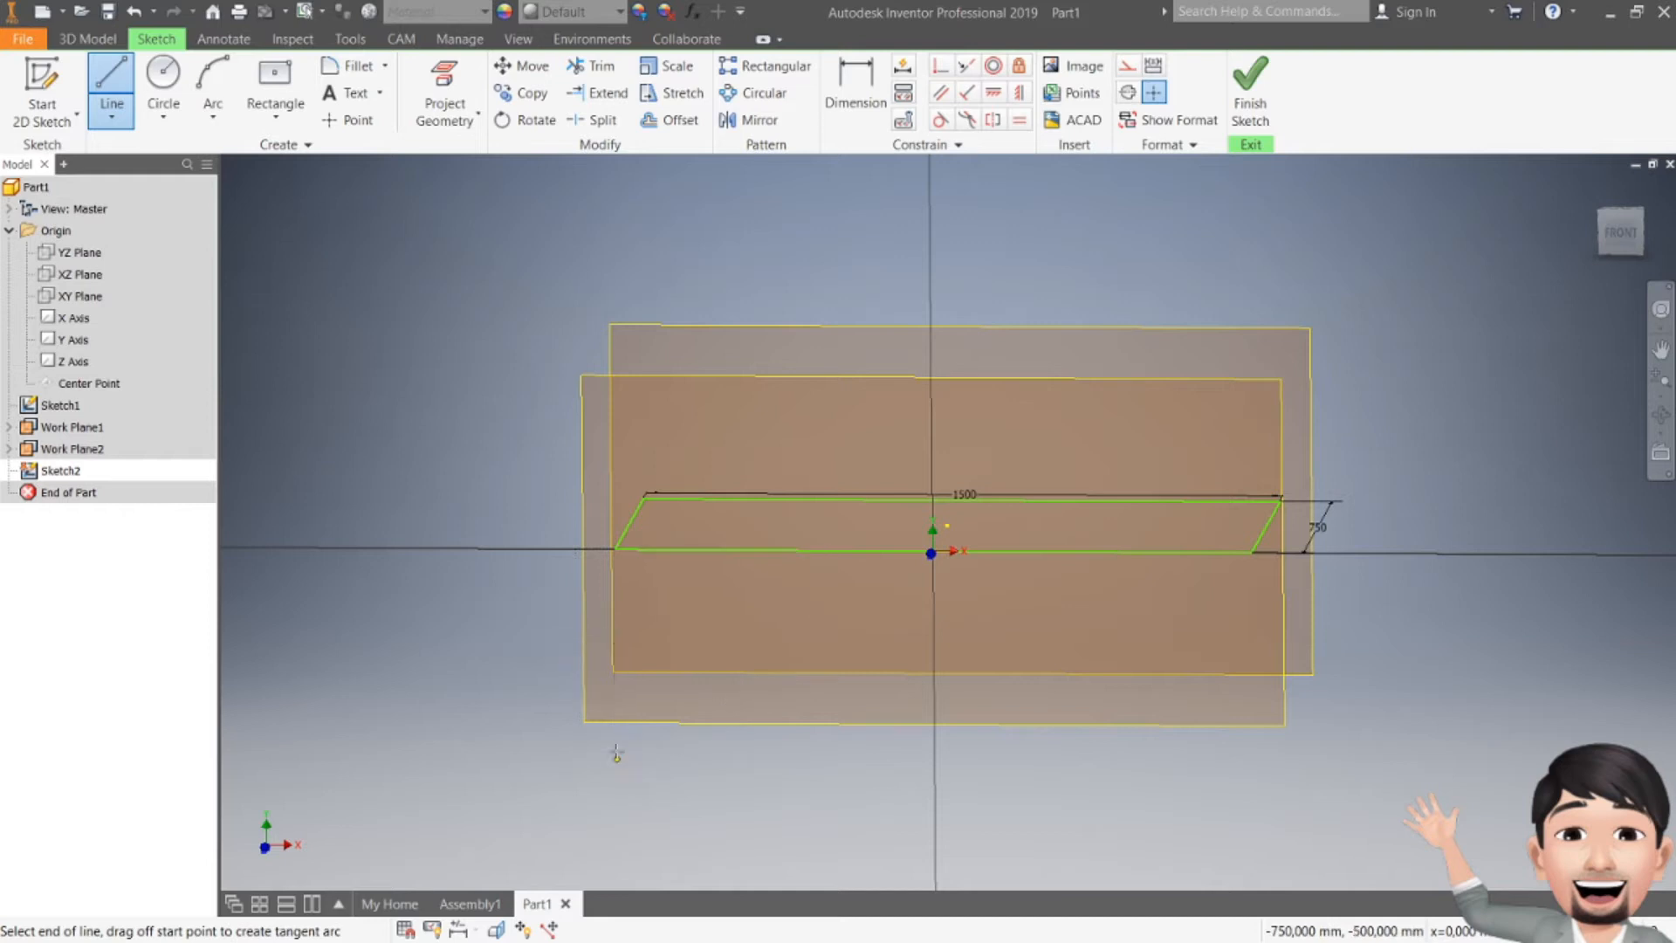
key("Escape")
Step: Draw a second 500 mm vertical line down from the rectangle's right corner and finish the sketch
left_click(1250, 553)
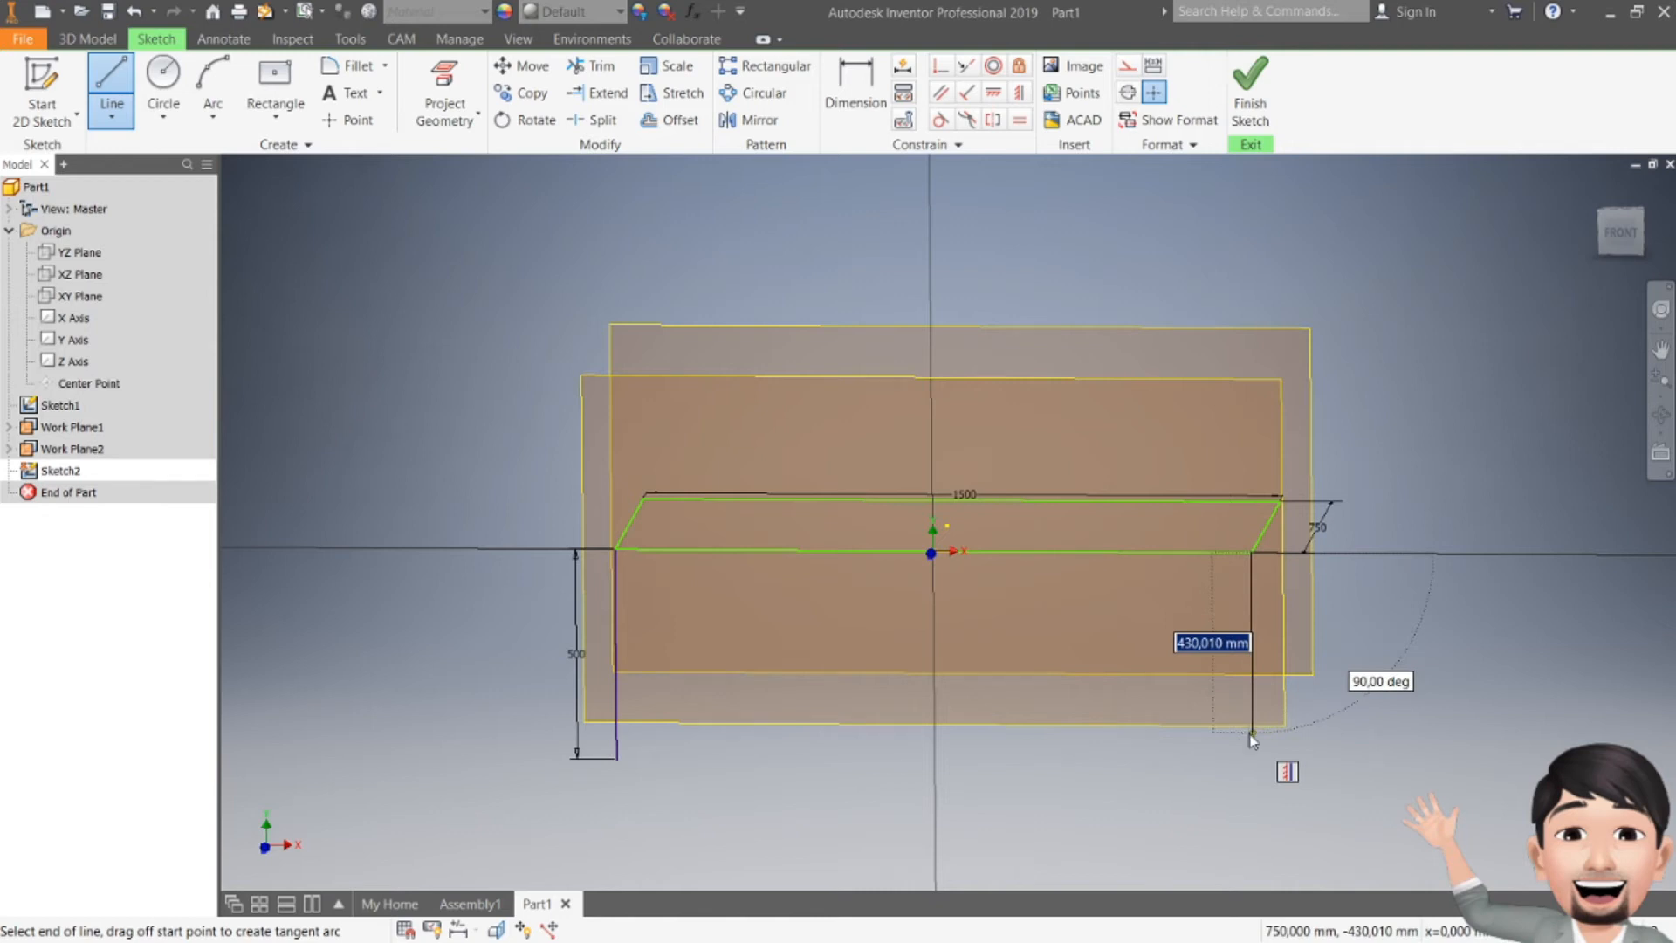
type("500")
key("Return")
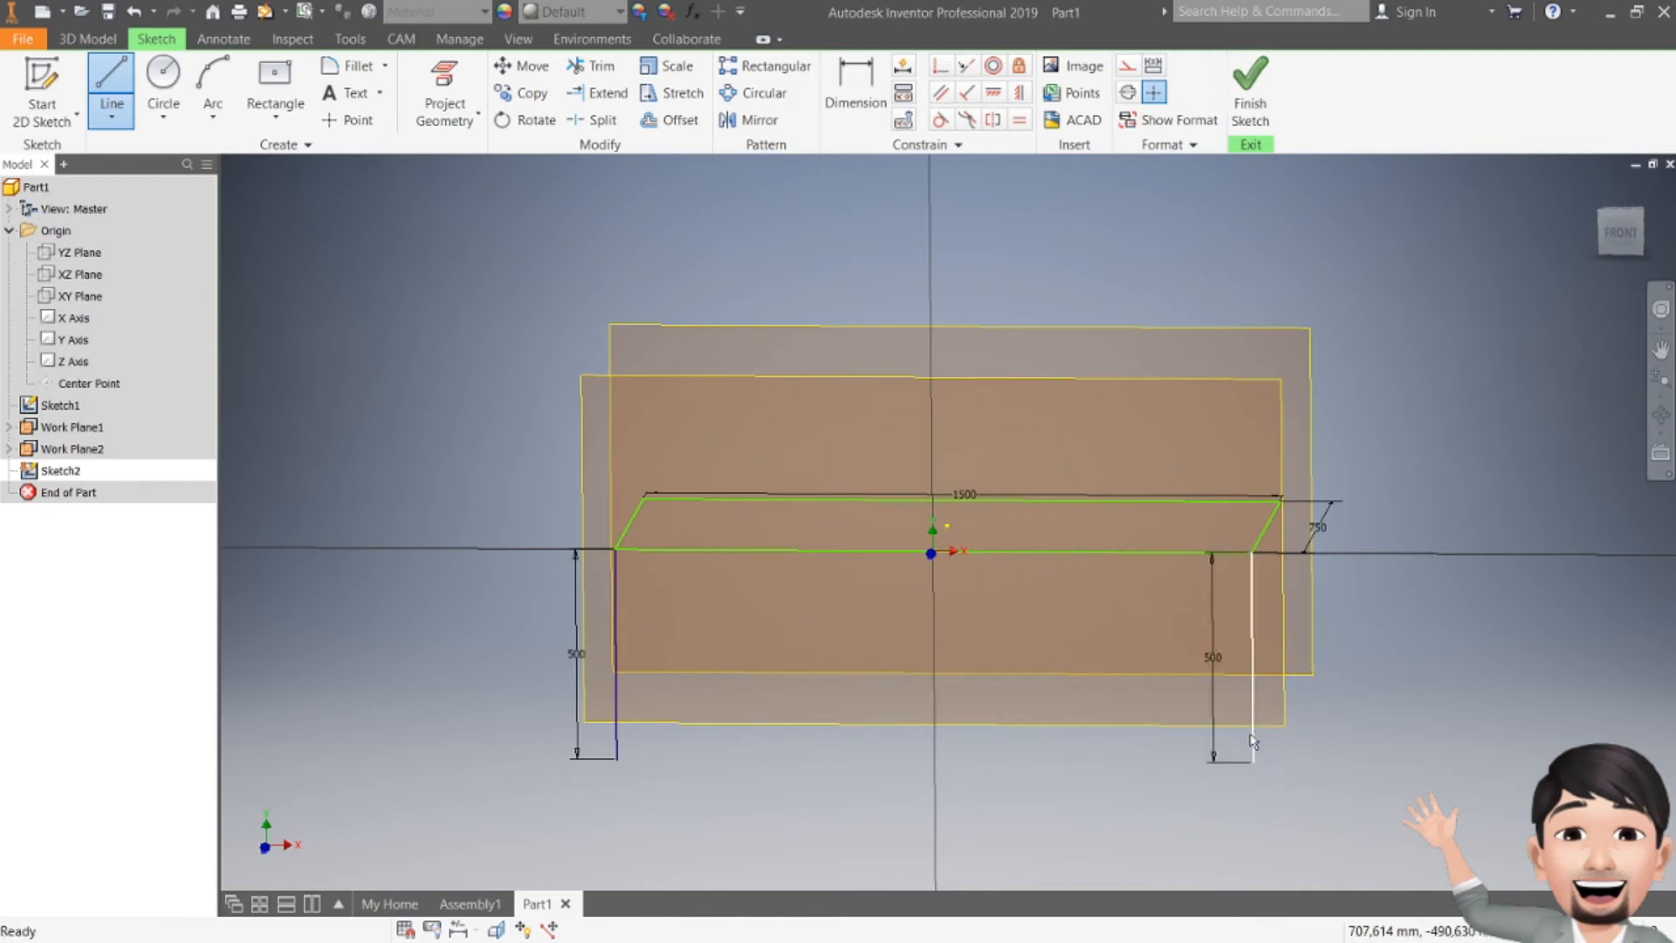
key("Escape")
left_click(1252, 87)
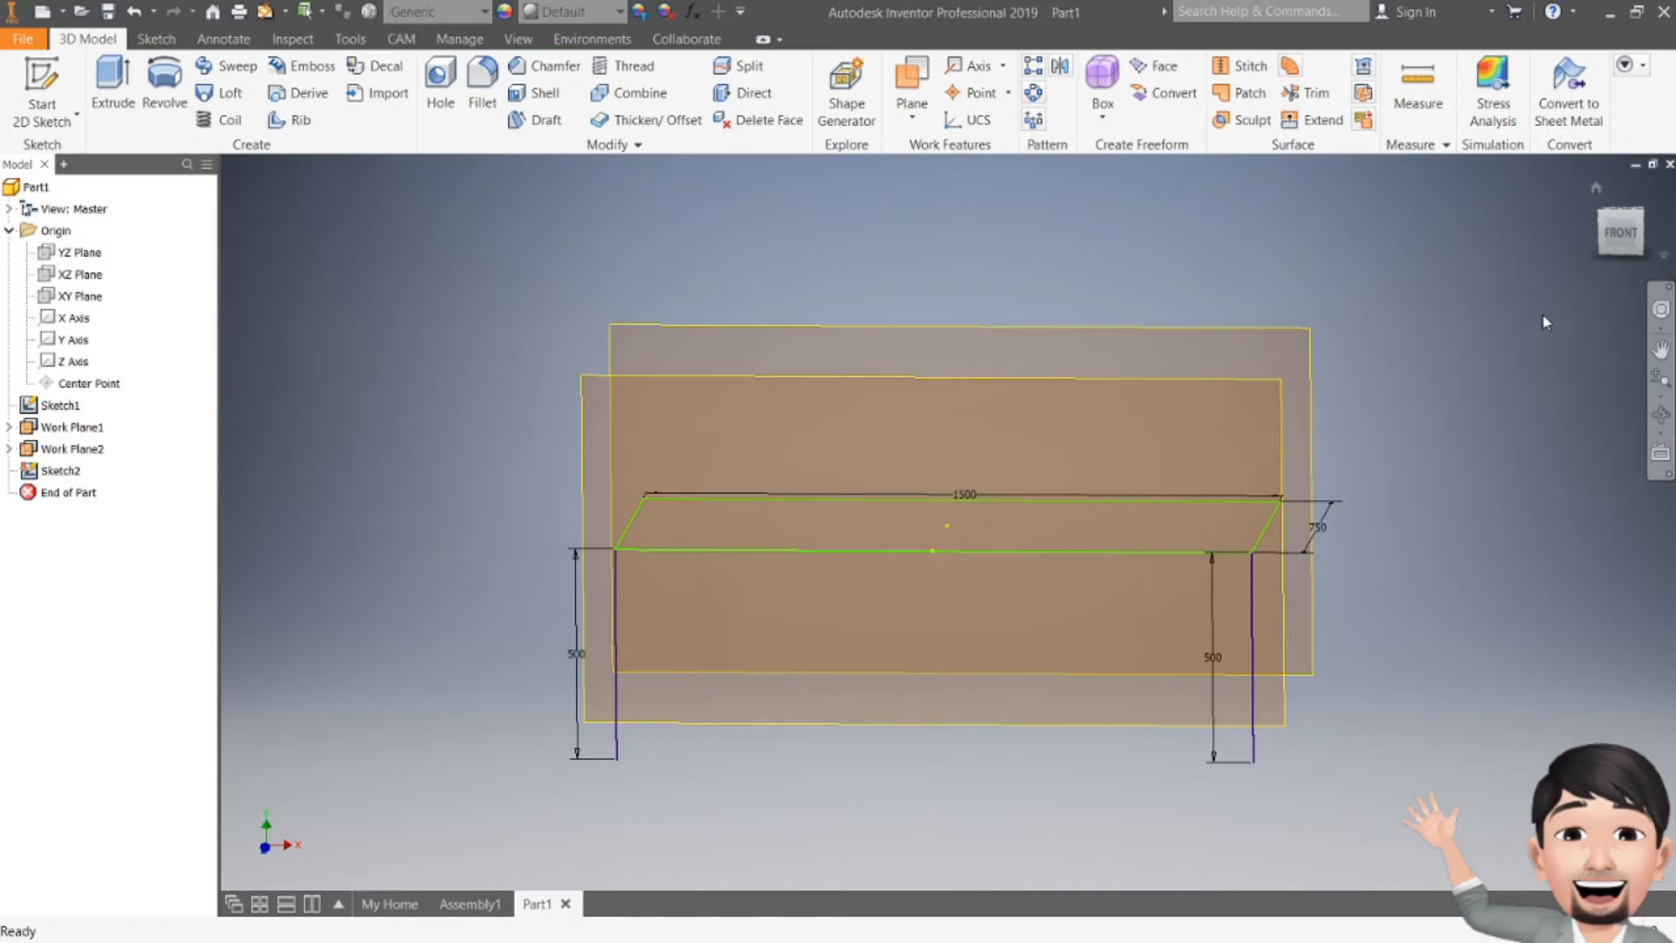
Step: Start a 2D sketch on the back work plane and draw a 500 mm vertical line down from the rectangle's back-left corner
middle_click_drag(1066, 523, 886, 599, "shift")
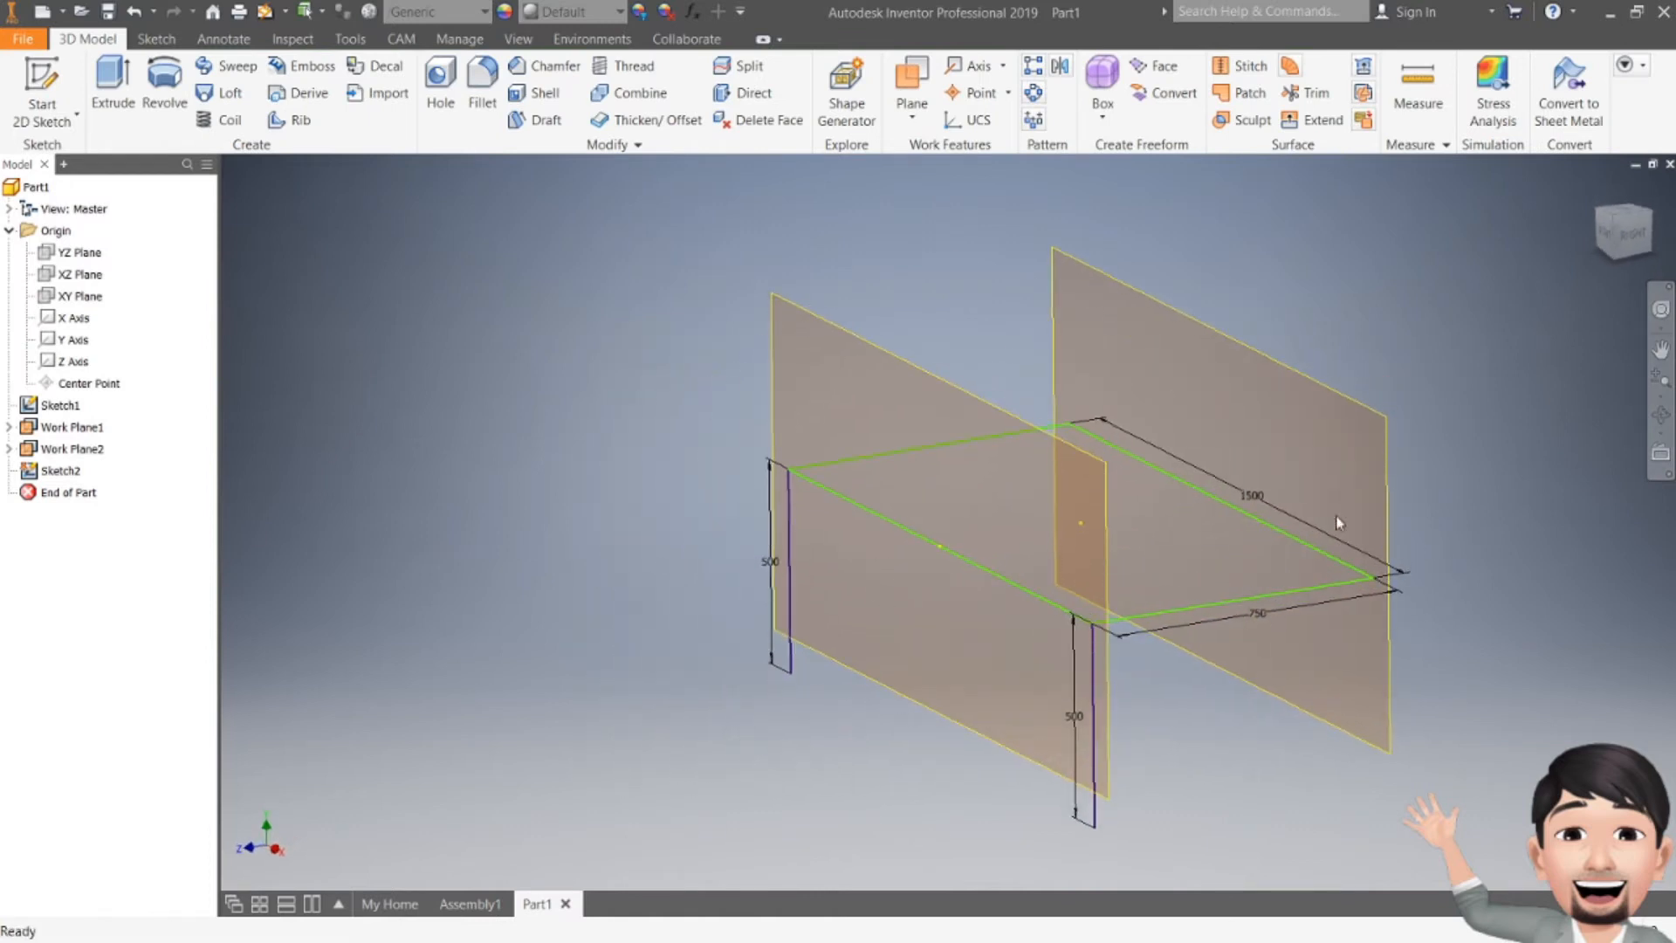
left_click(46, 83)
left_click(1248, 349)
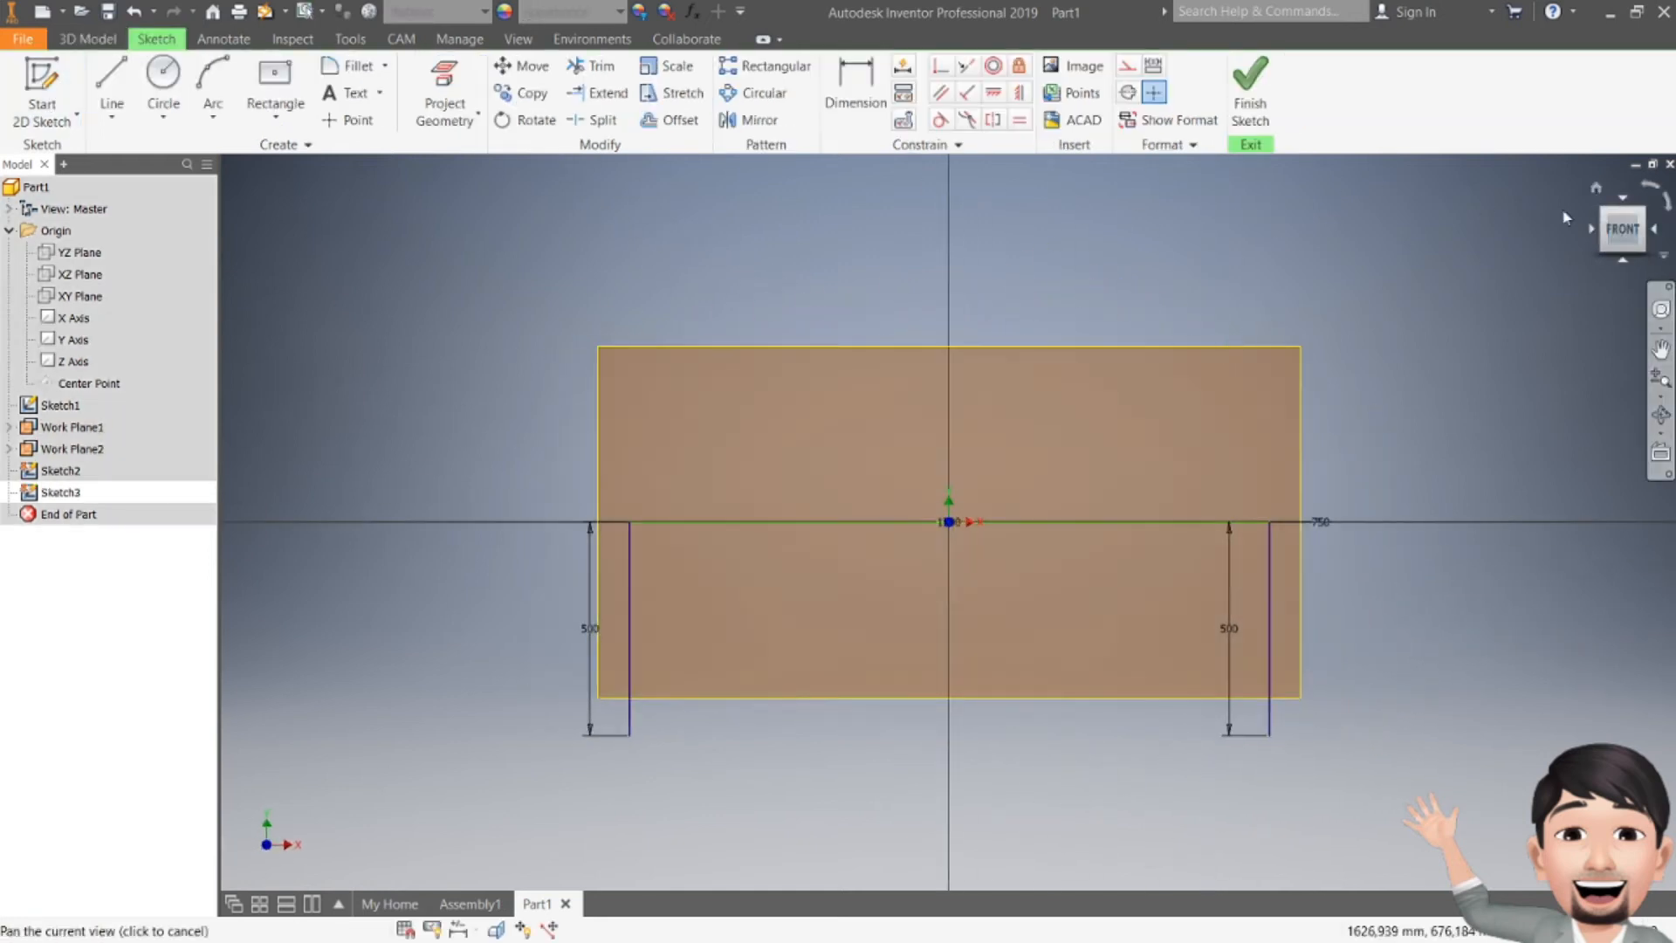
key("F4")
left_click_drag(1009, 388, 943, 408)
left_click(470, 111)
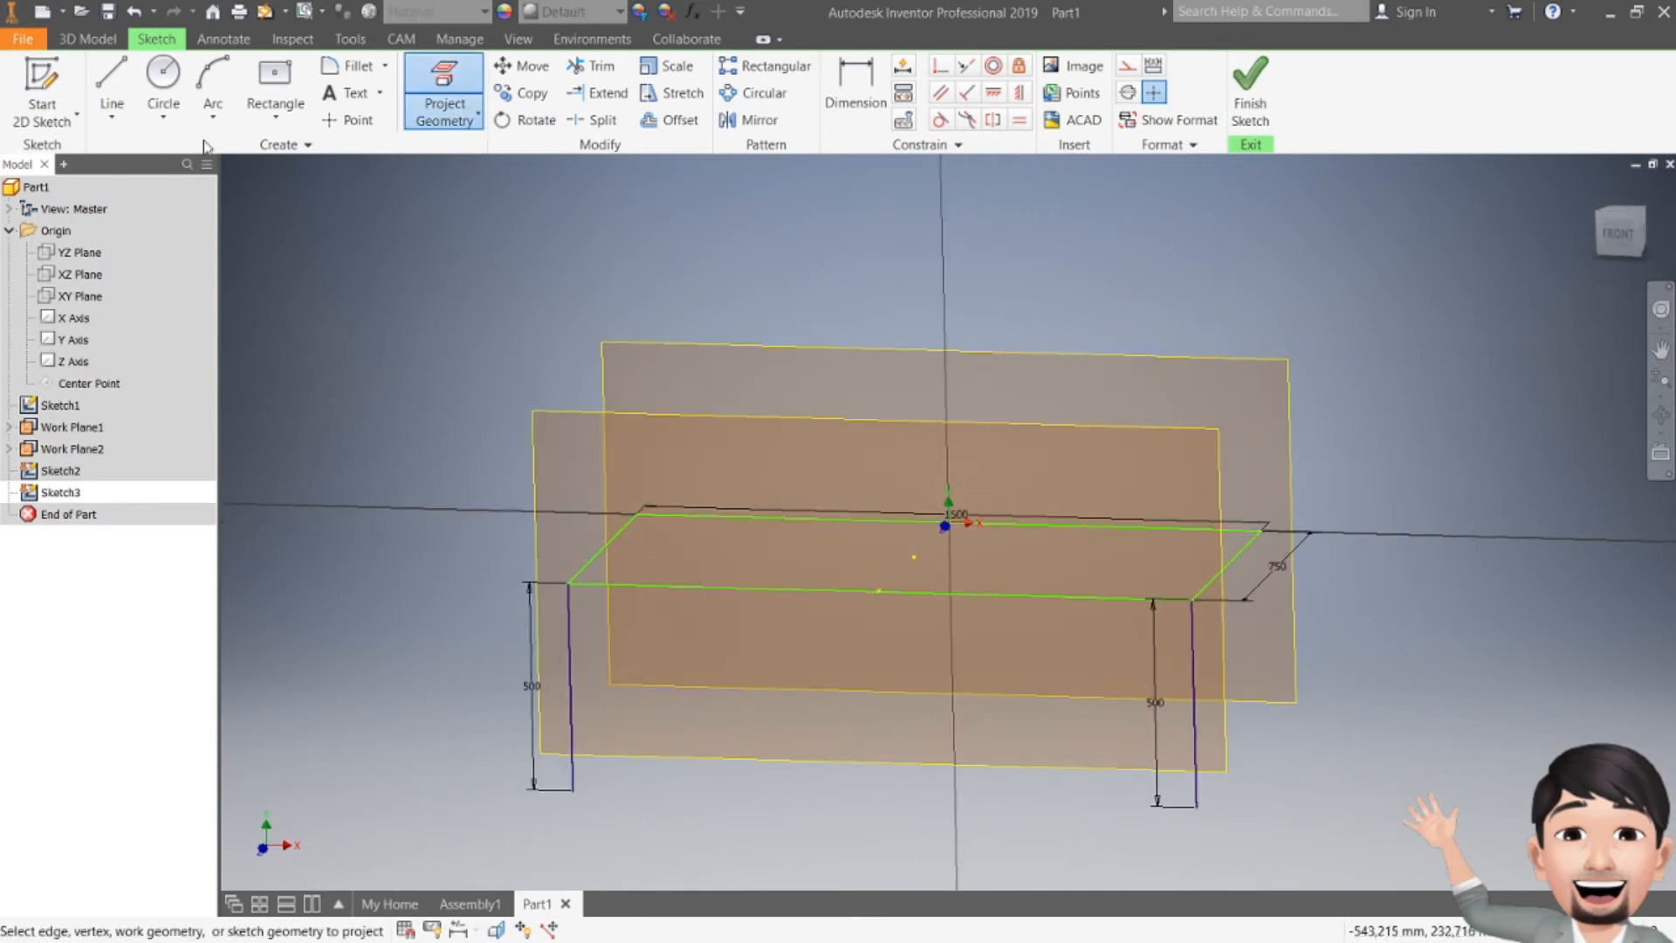
left_click(112, 88)
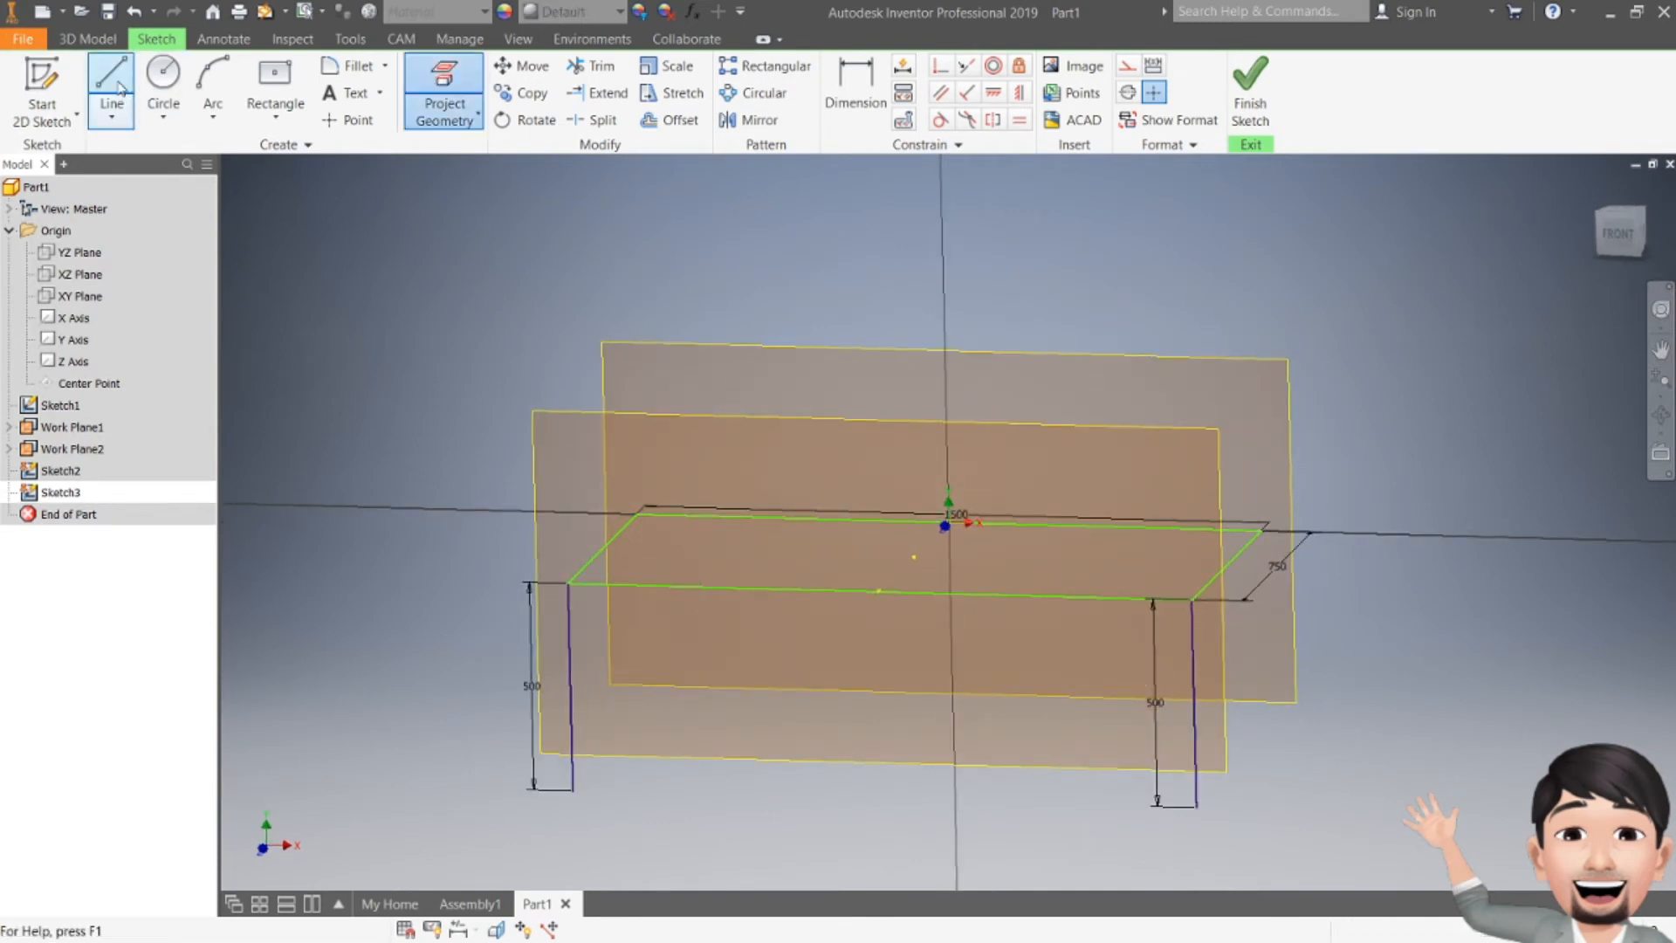
left_click(637, 508)
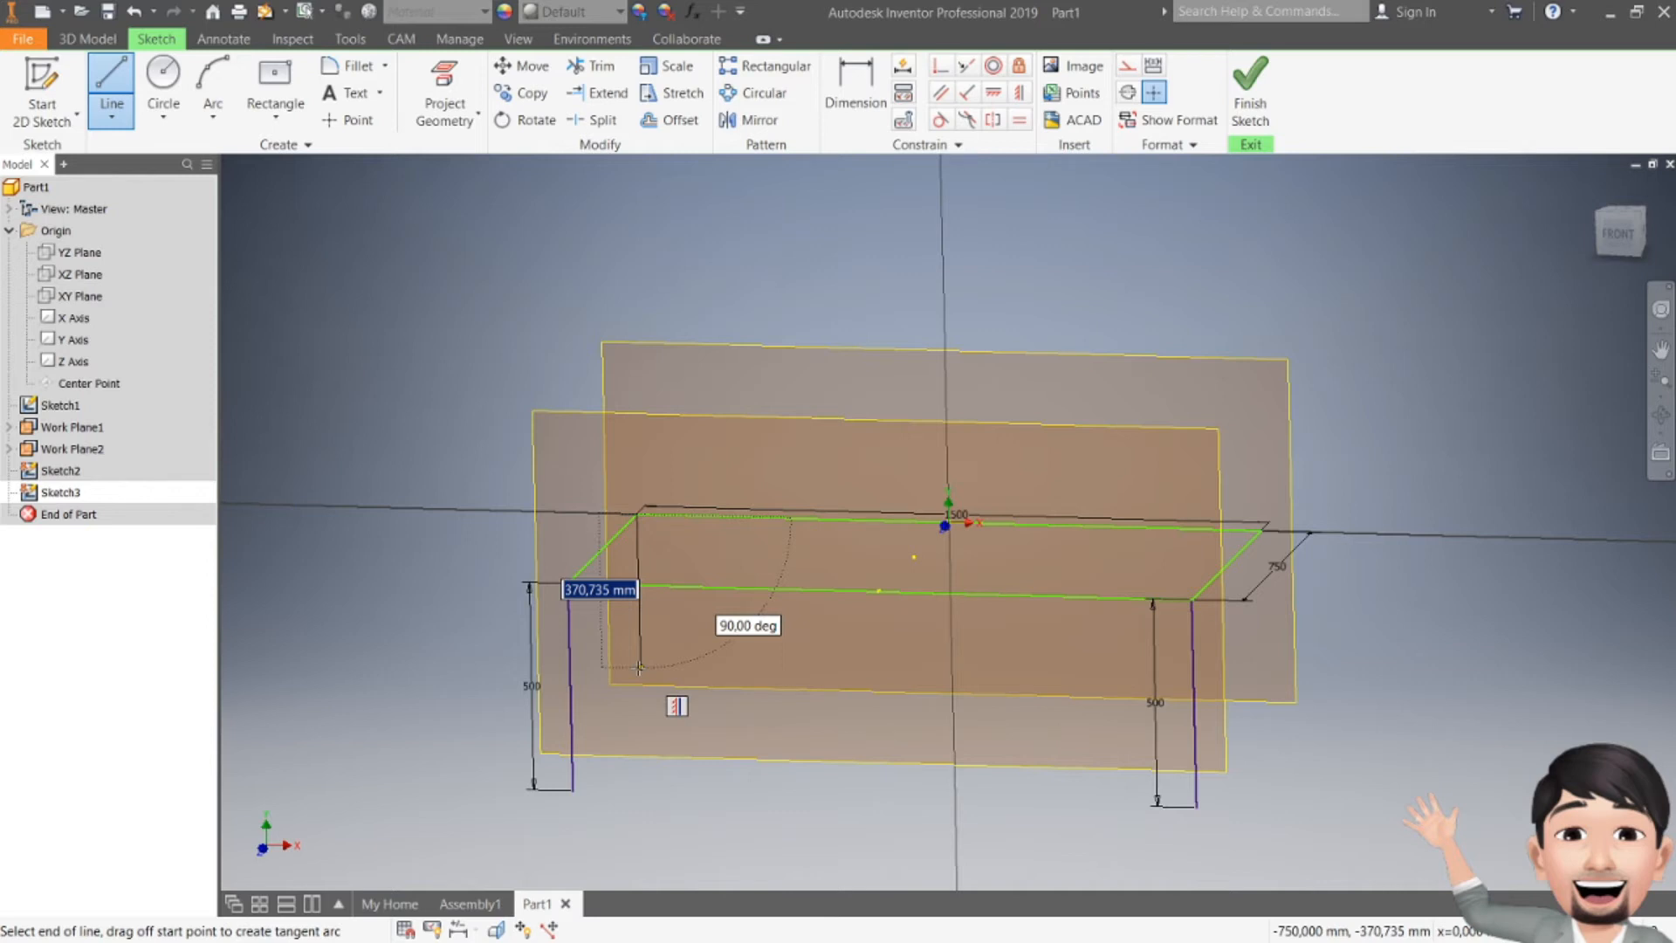
type("500")
key("Return")
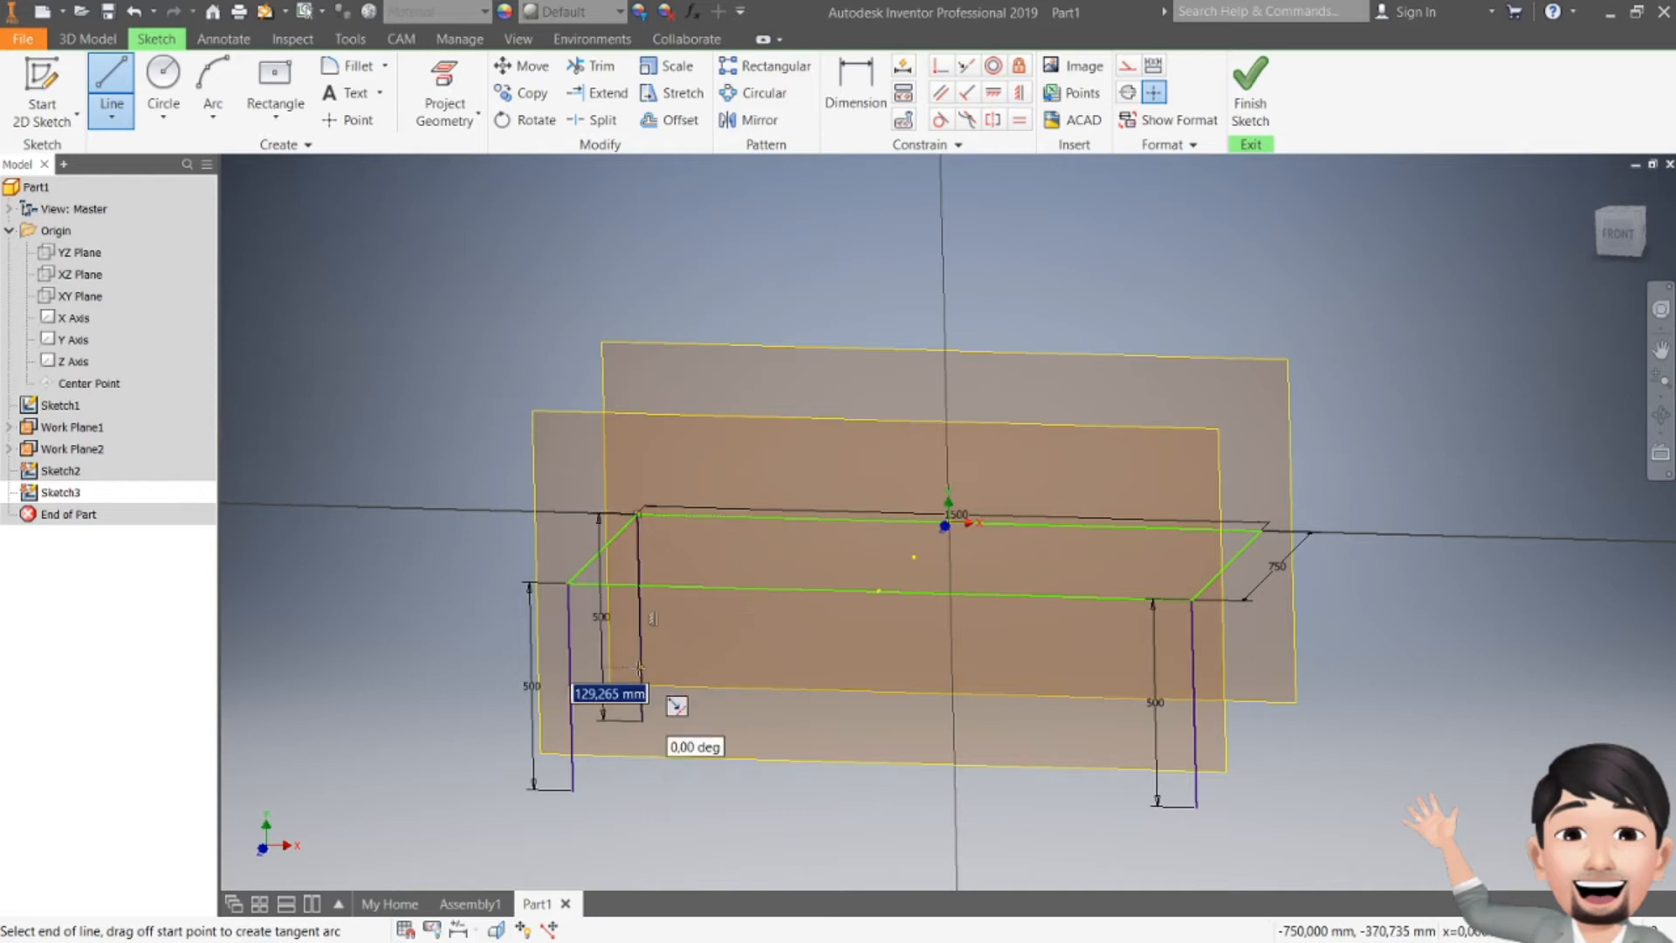
key("Escape")
Step: Draw another 500 mm vertical line down from the back-right corner and finish the sketch
key("l")
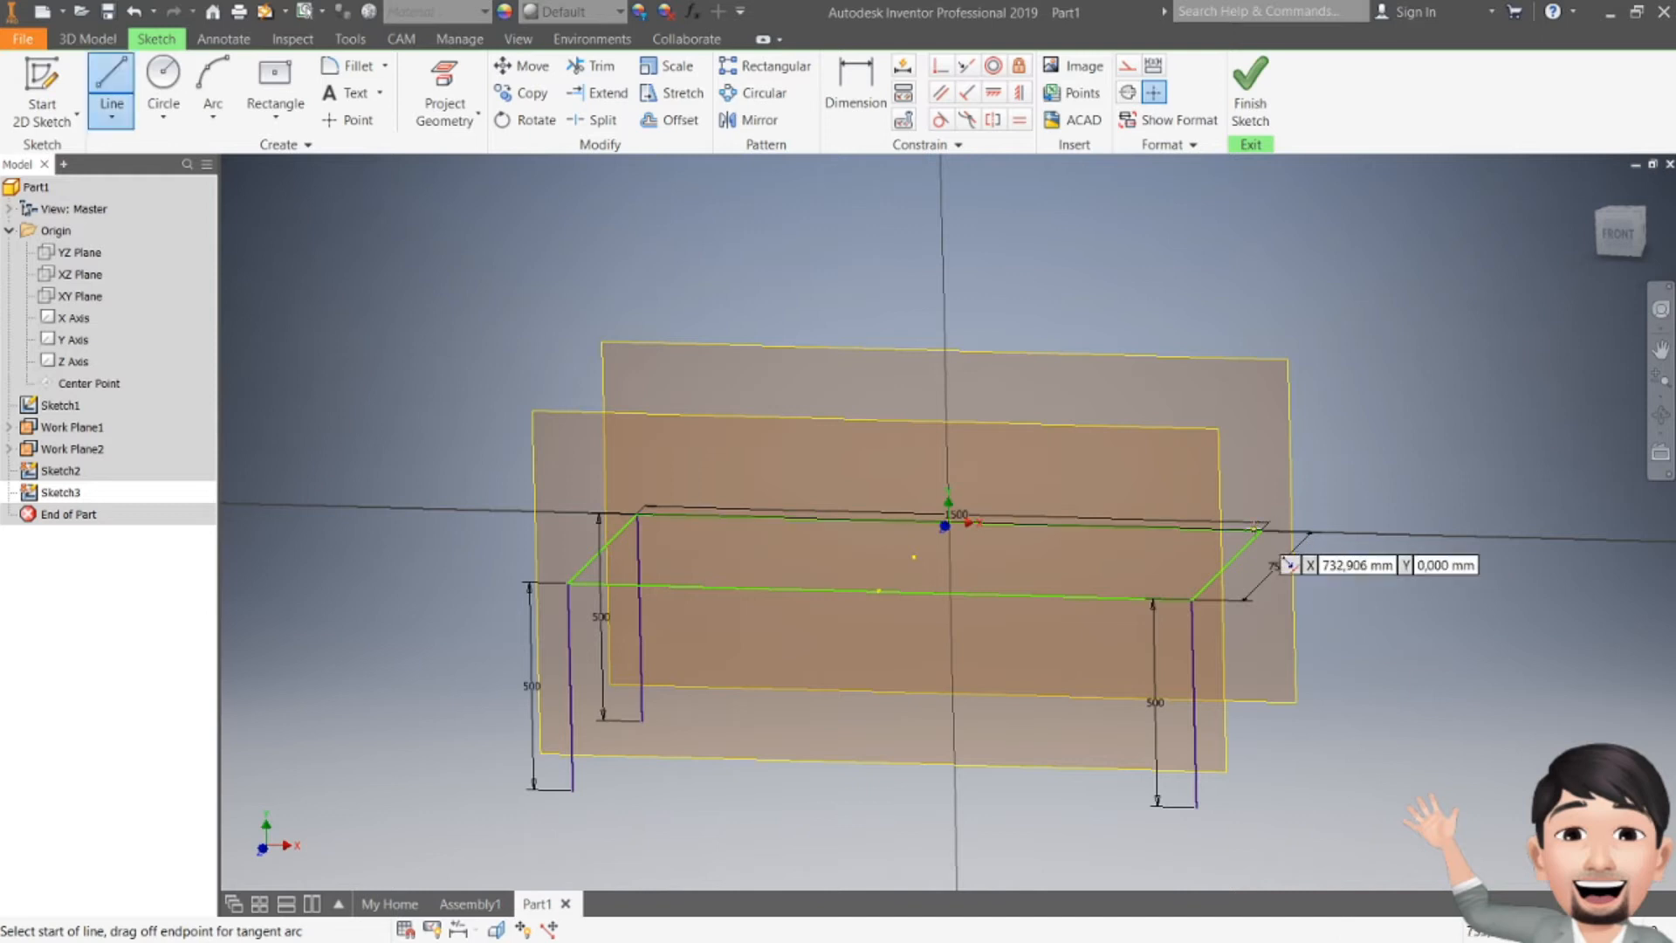
left_click(1263, 530)
type("500")
key("Return")
key("Escape")
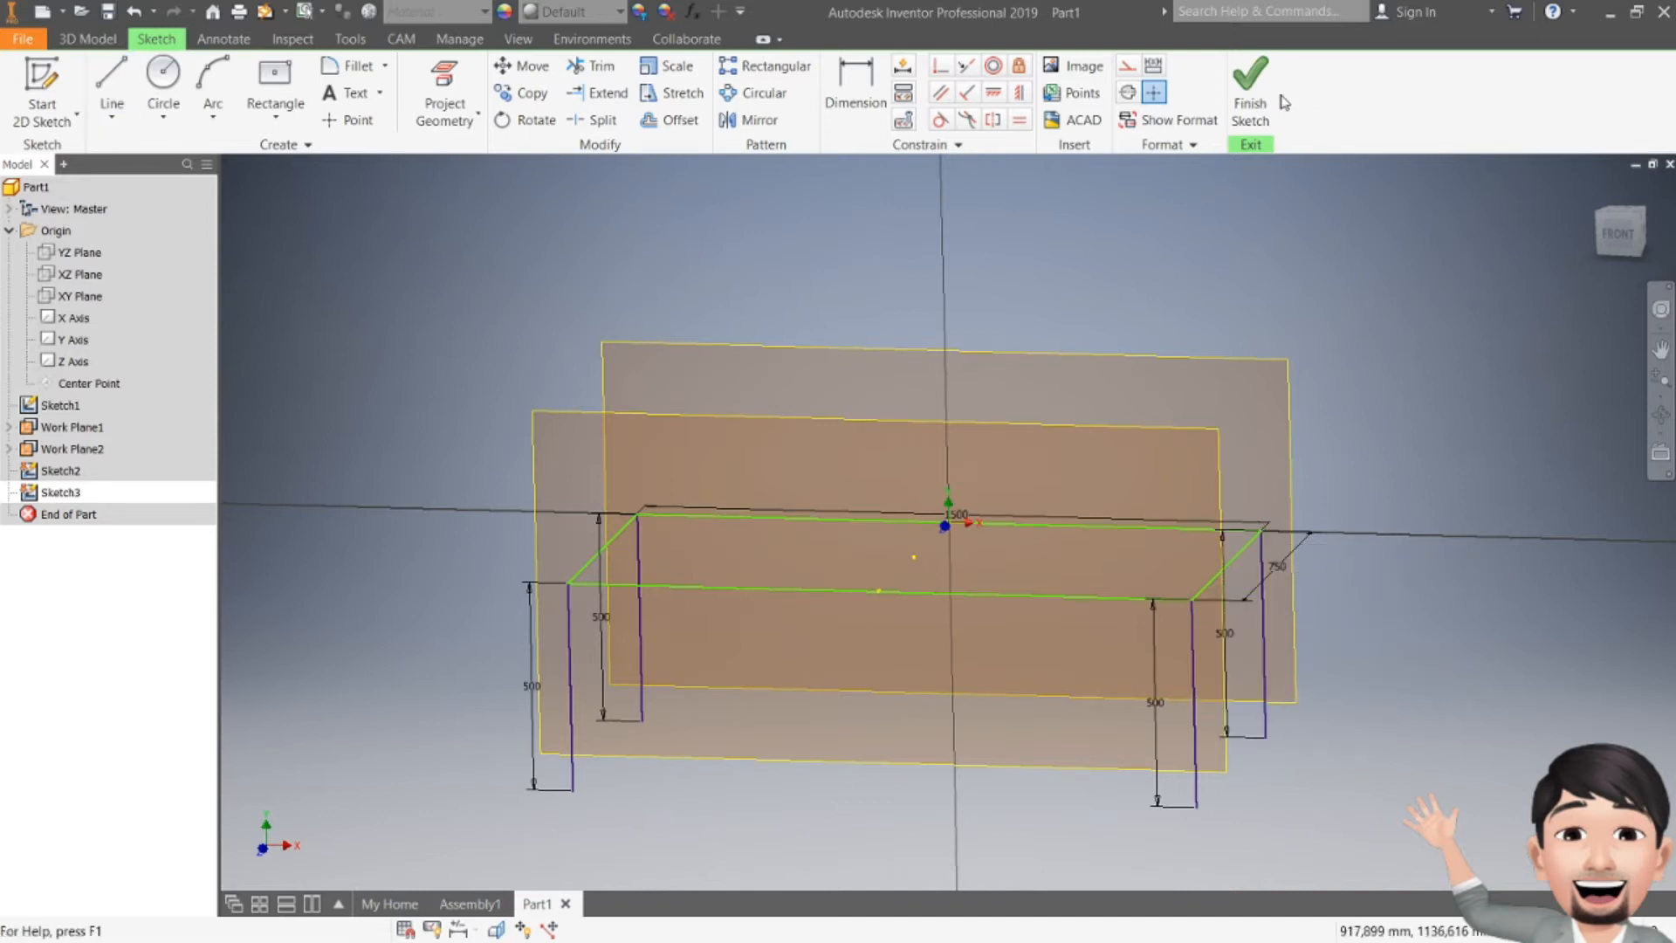
left_click(1253, 87)
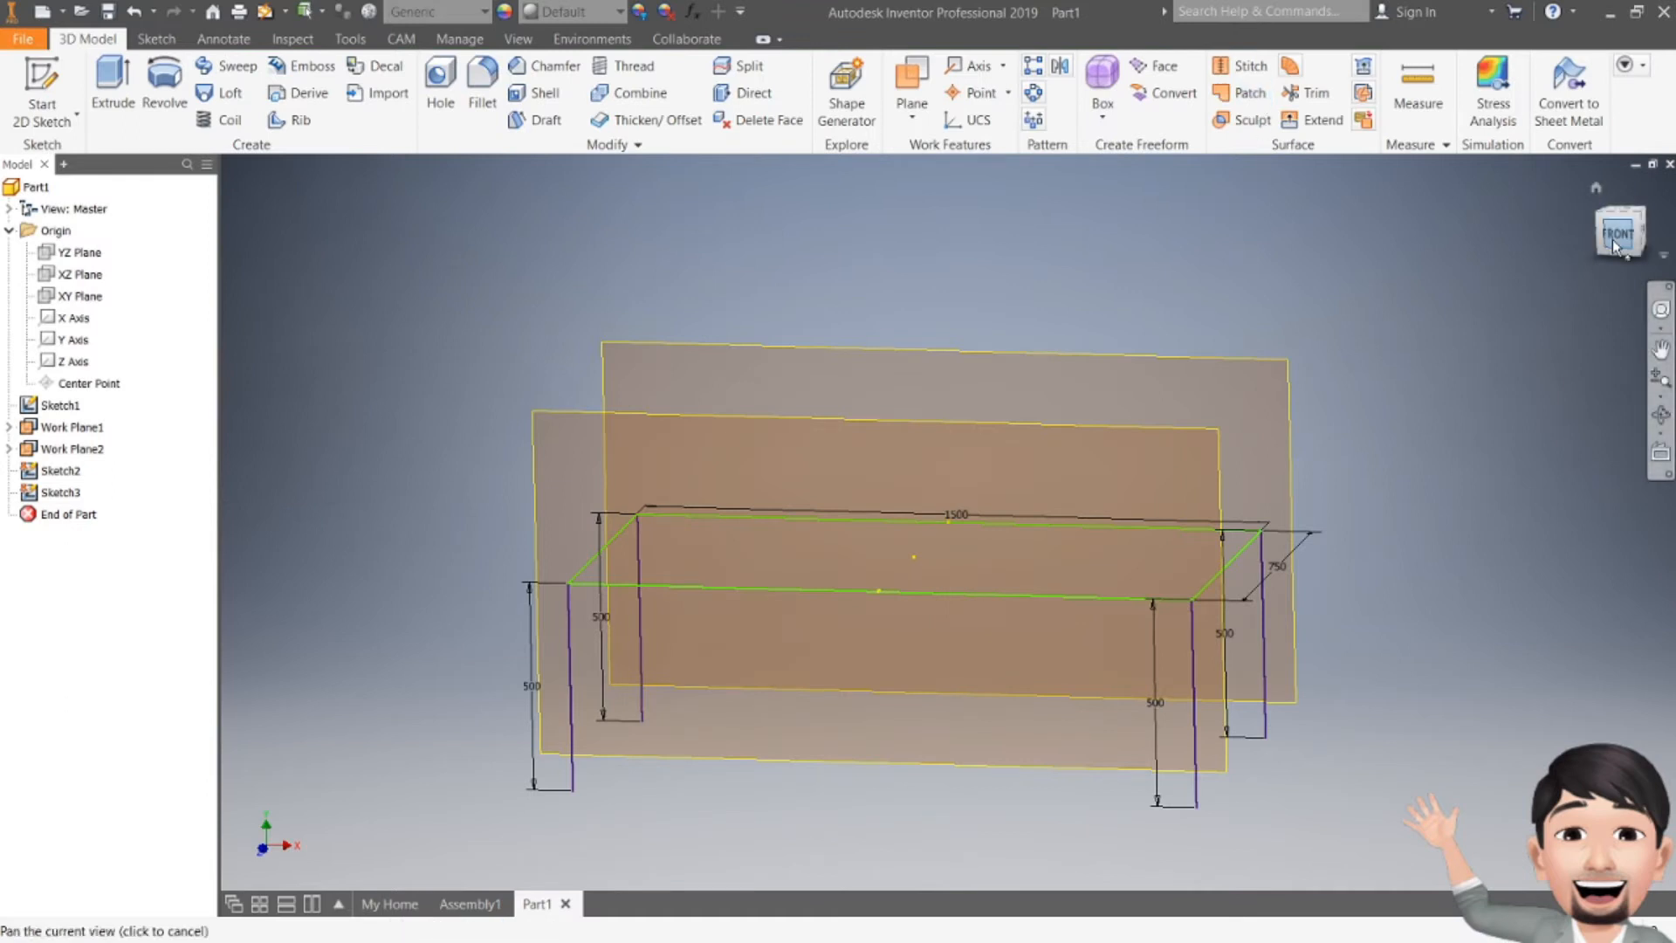
Step: Hide both work planes, Work Plane1 and Work Plane2
left_click(1613, 244)
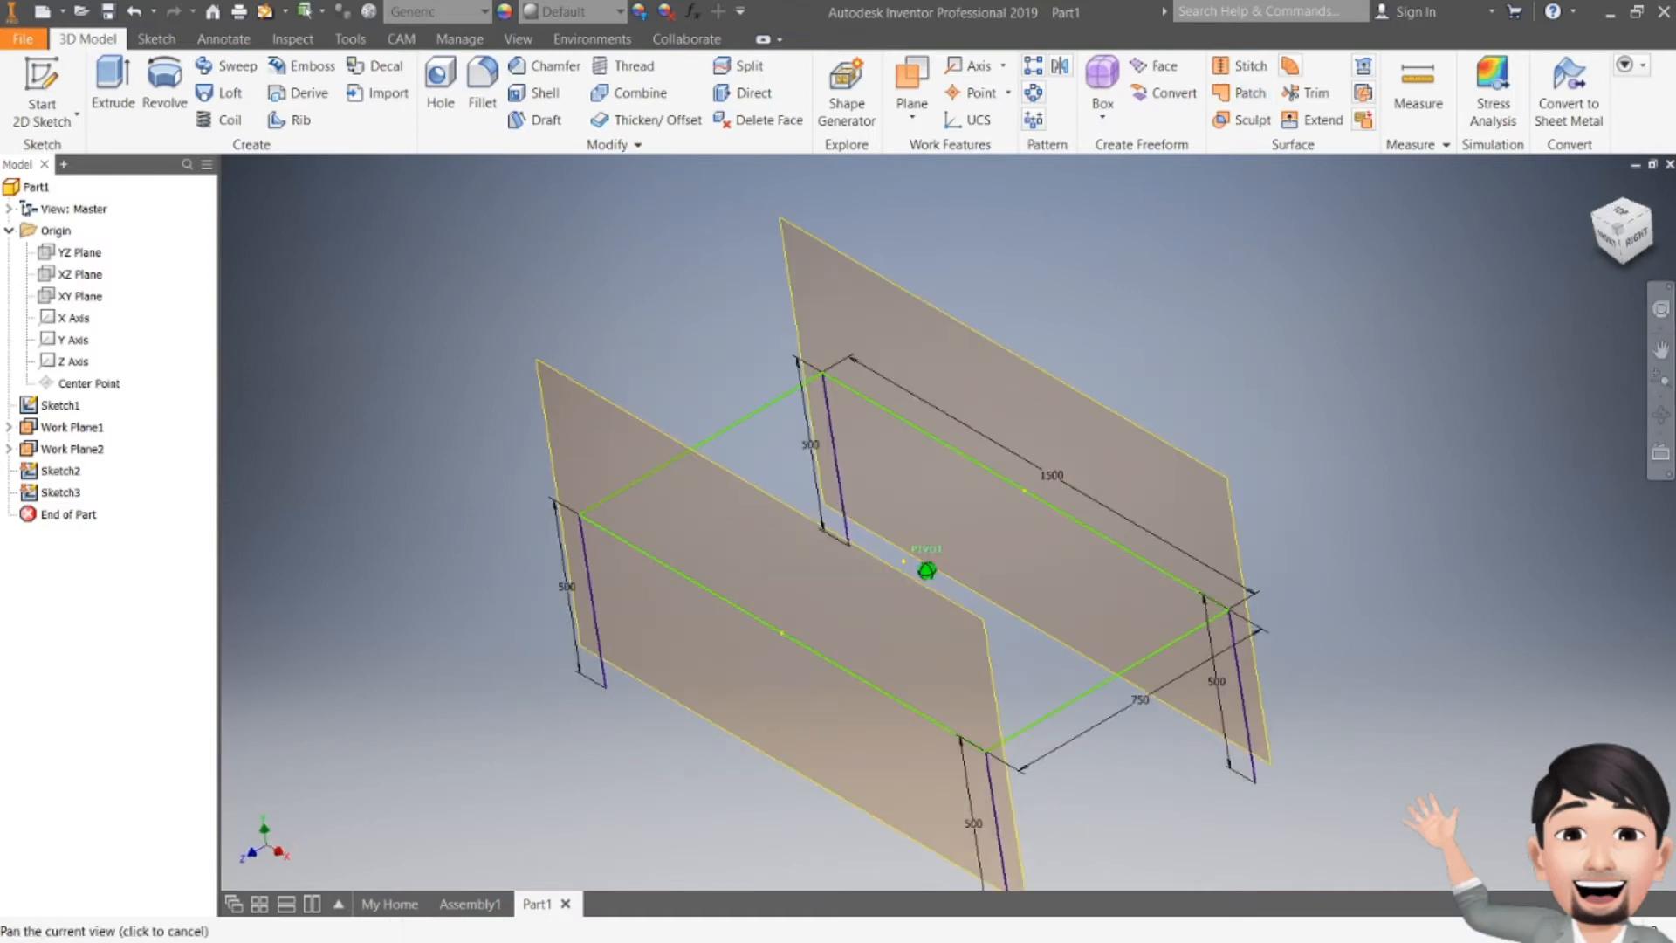
right_click(52, 427)
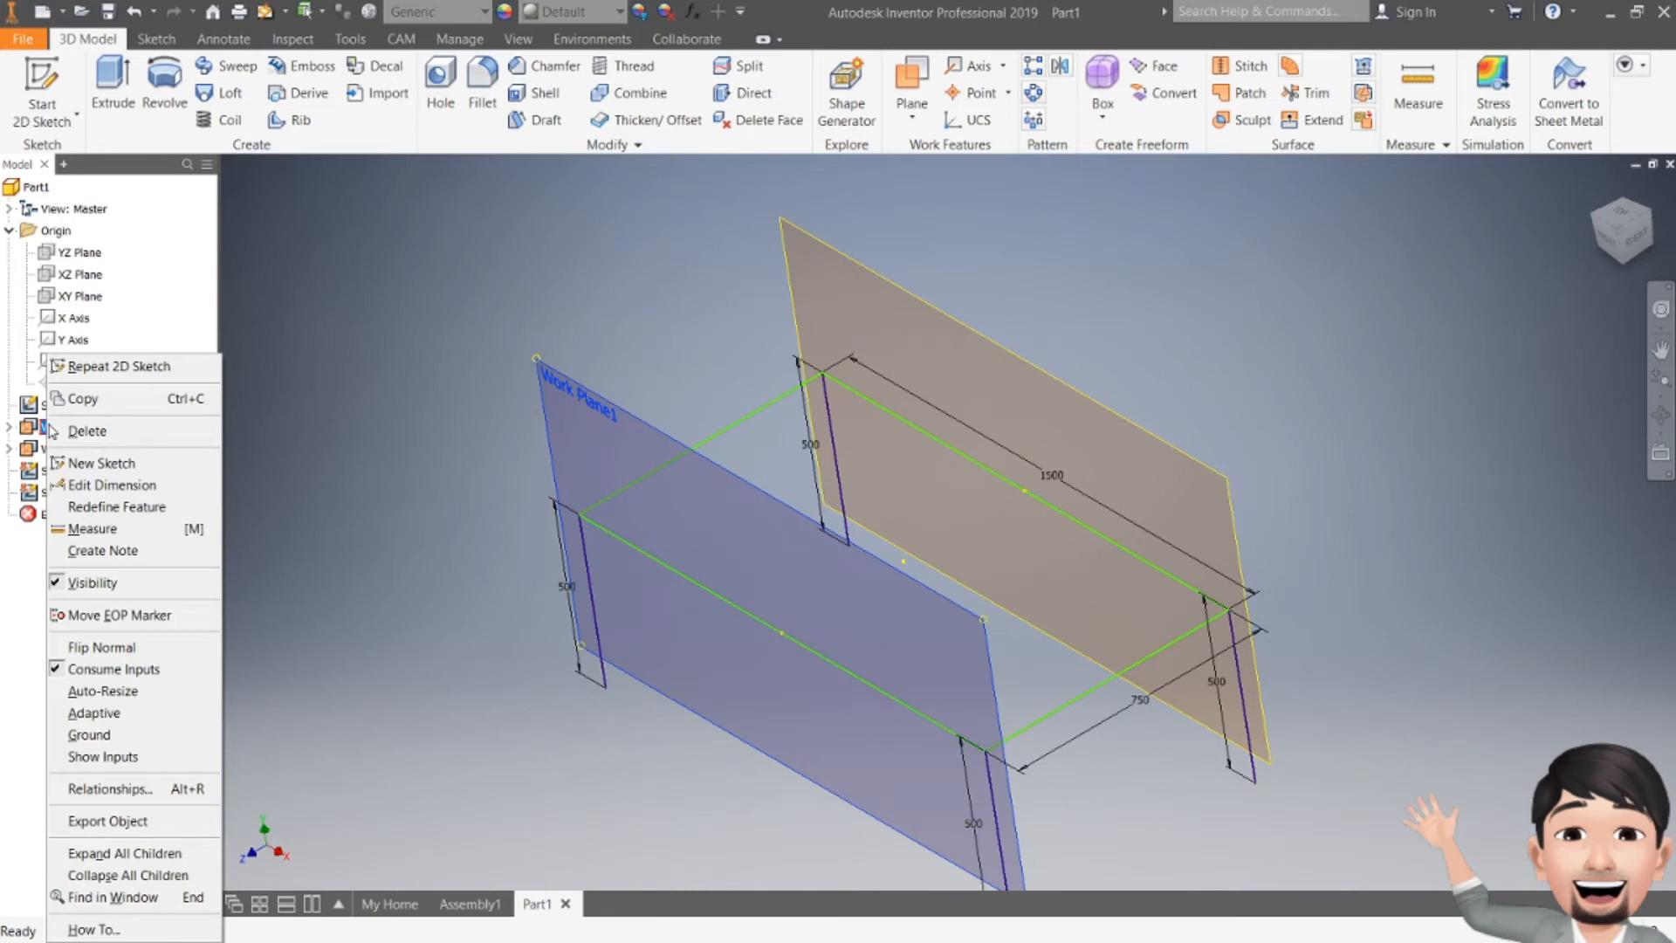
left_click(92, 582)
right_click(68, 448)
left_click(96, 582)
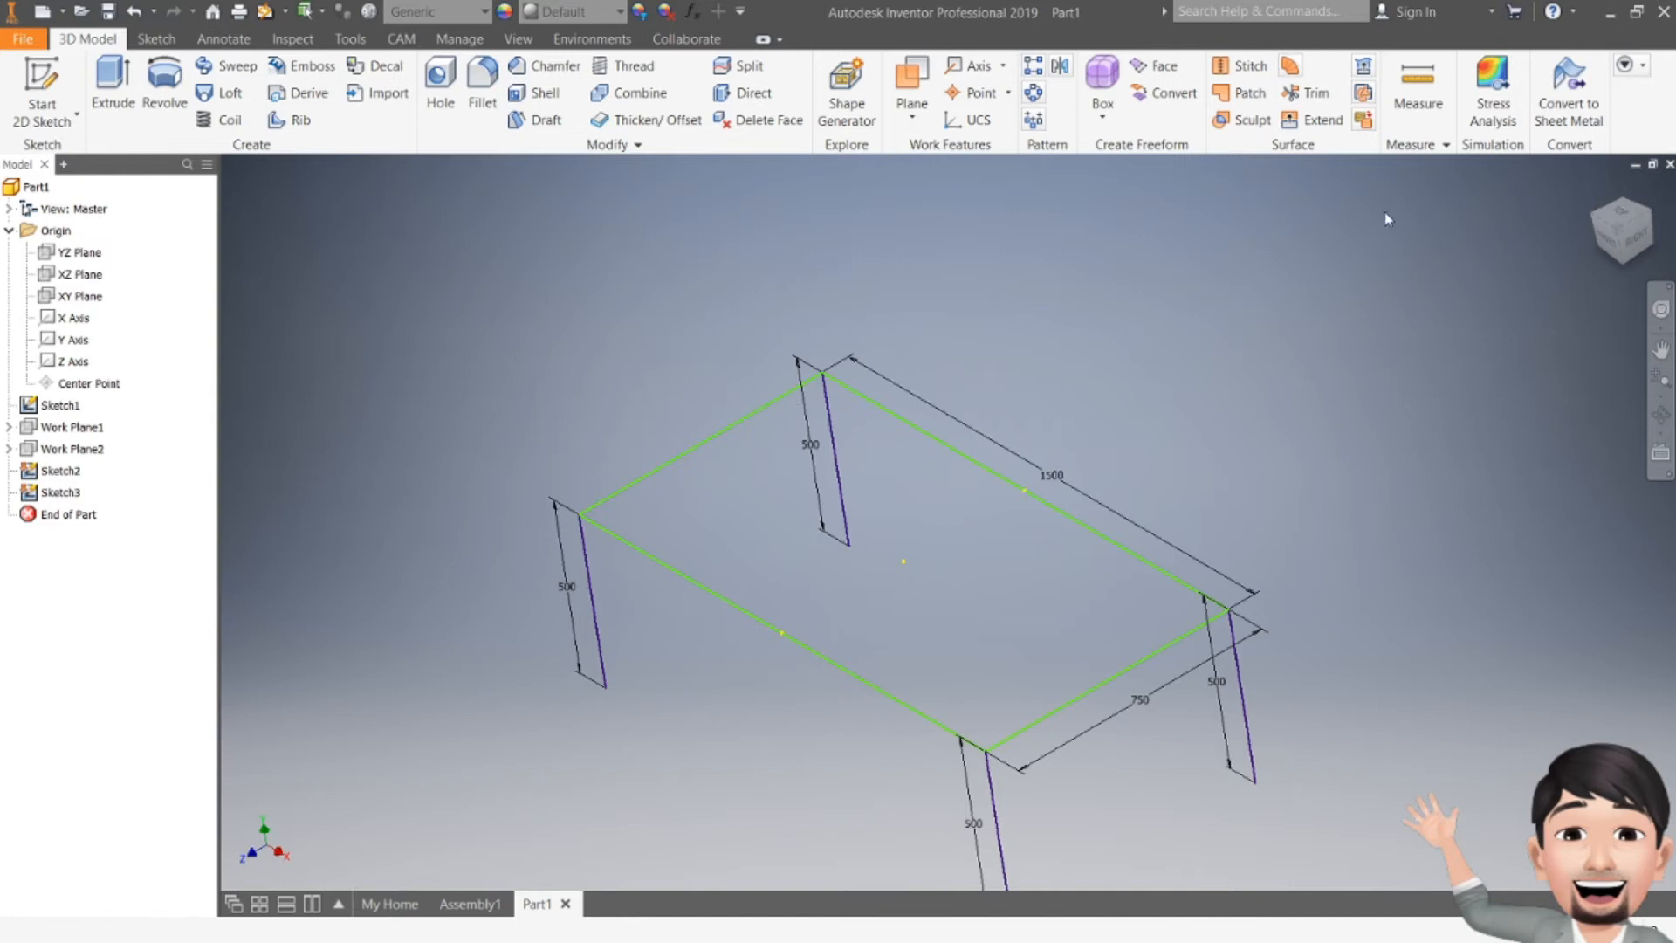
Step: Hide the two leg sketches, Sketch2 and Sketch3
mouse_move(1388, 219)
middle_mouse_down("shift")
mouse_move(1407, 190)
mouse_move(1398, 109)
middle_mouse_up("shift")
mouse_move(1061, 480)
middle_mouse_down("shift")
mouse_move(1044, 491)
mouse_move(1063, 590)
mouse_move(1038, 507)
middle_mouse_up("shift")
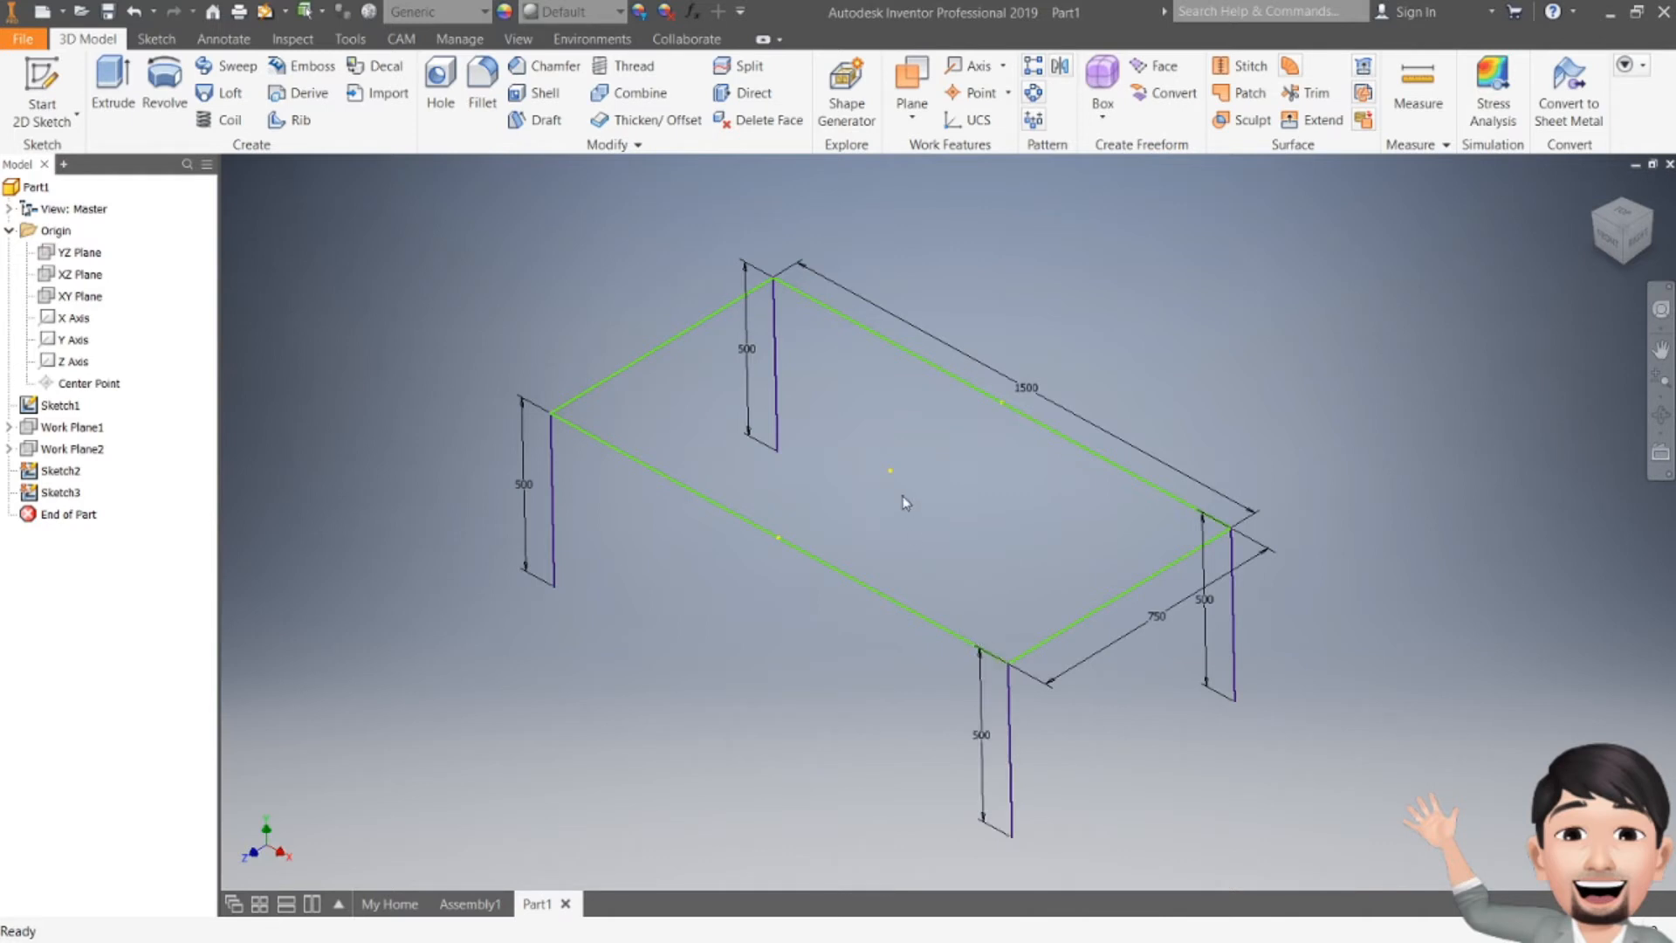
right_click(48, 474)
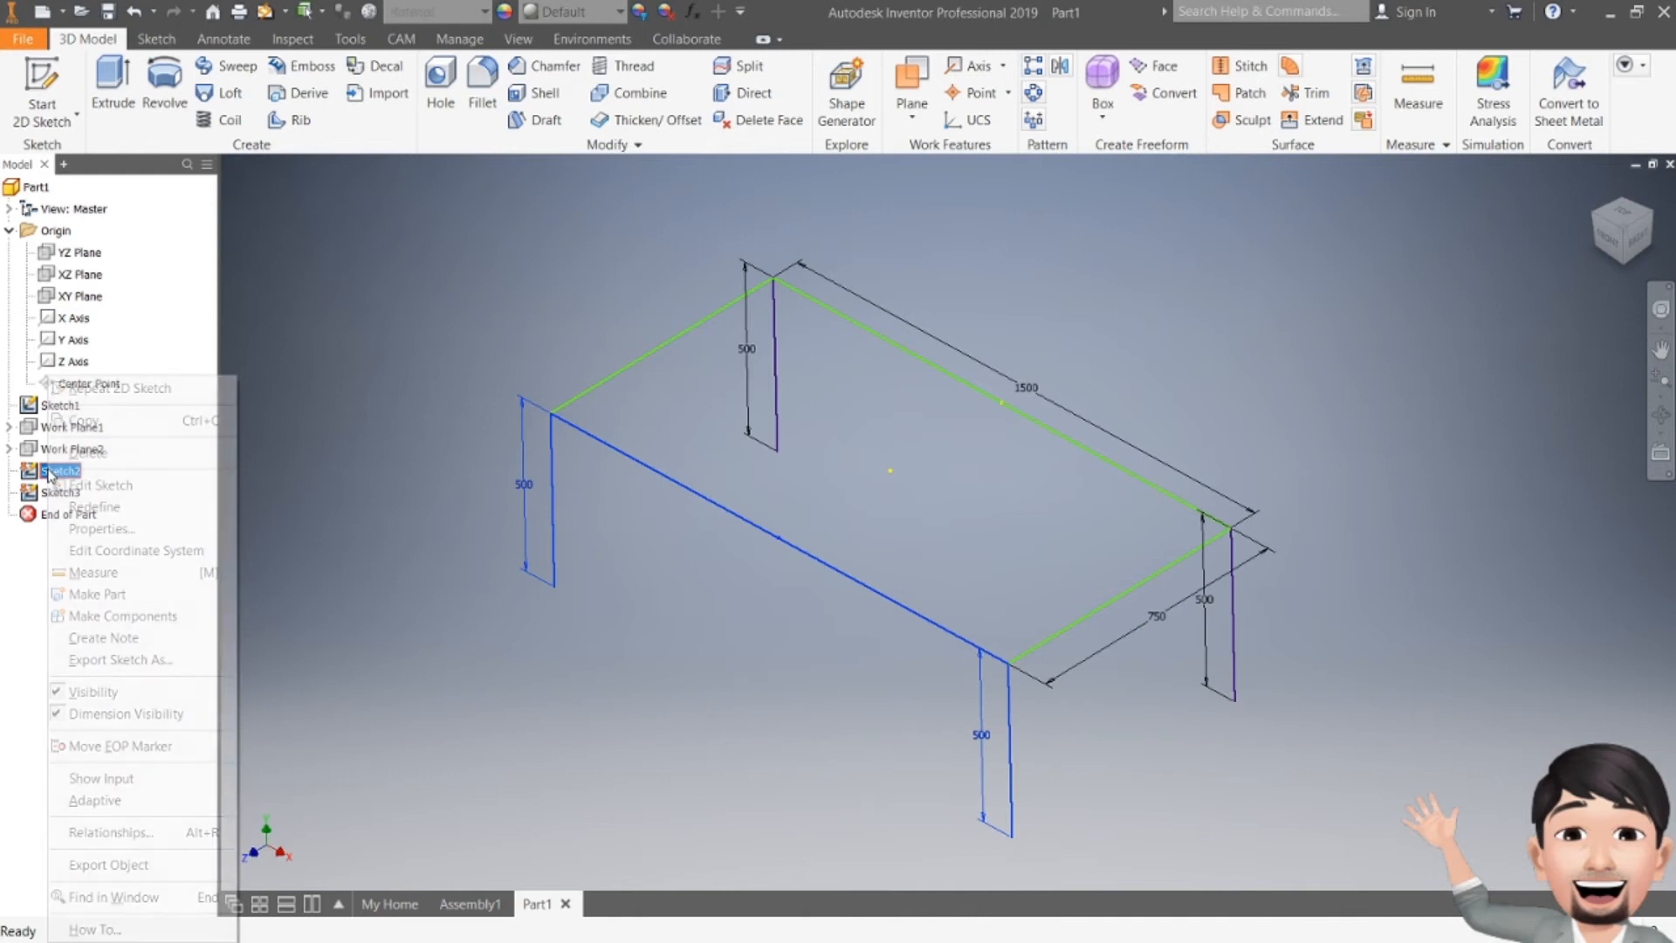
left_click(89, 695)
right_click(61, 492)
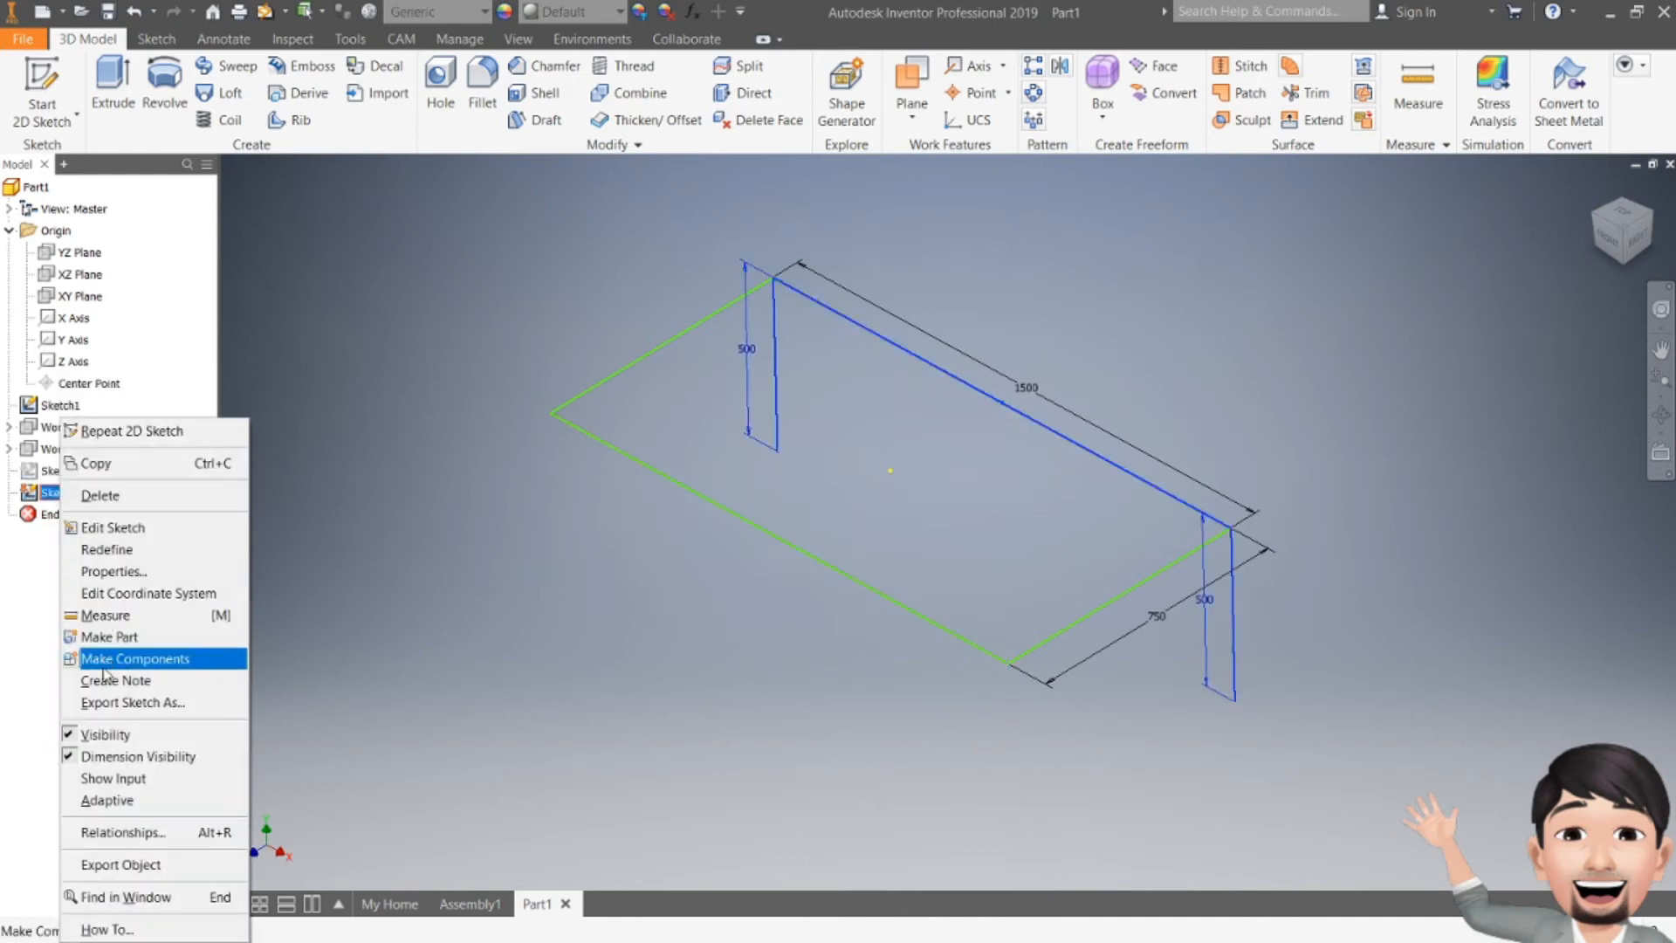
left_click(92, 735)
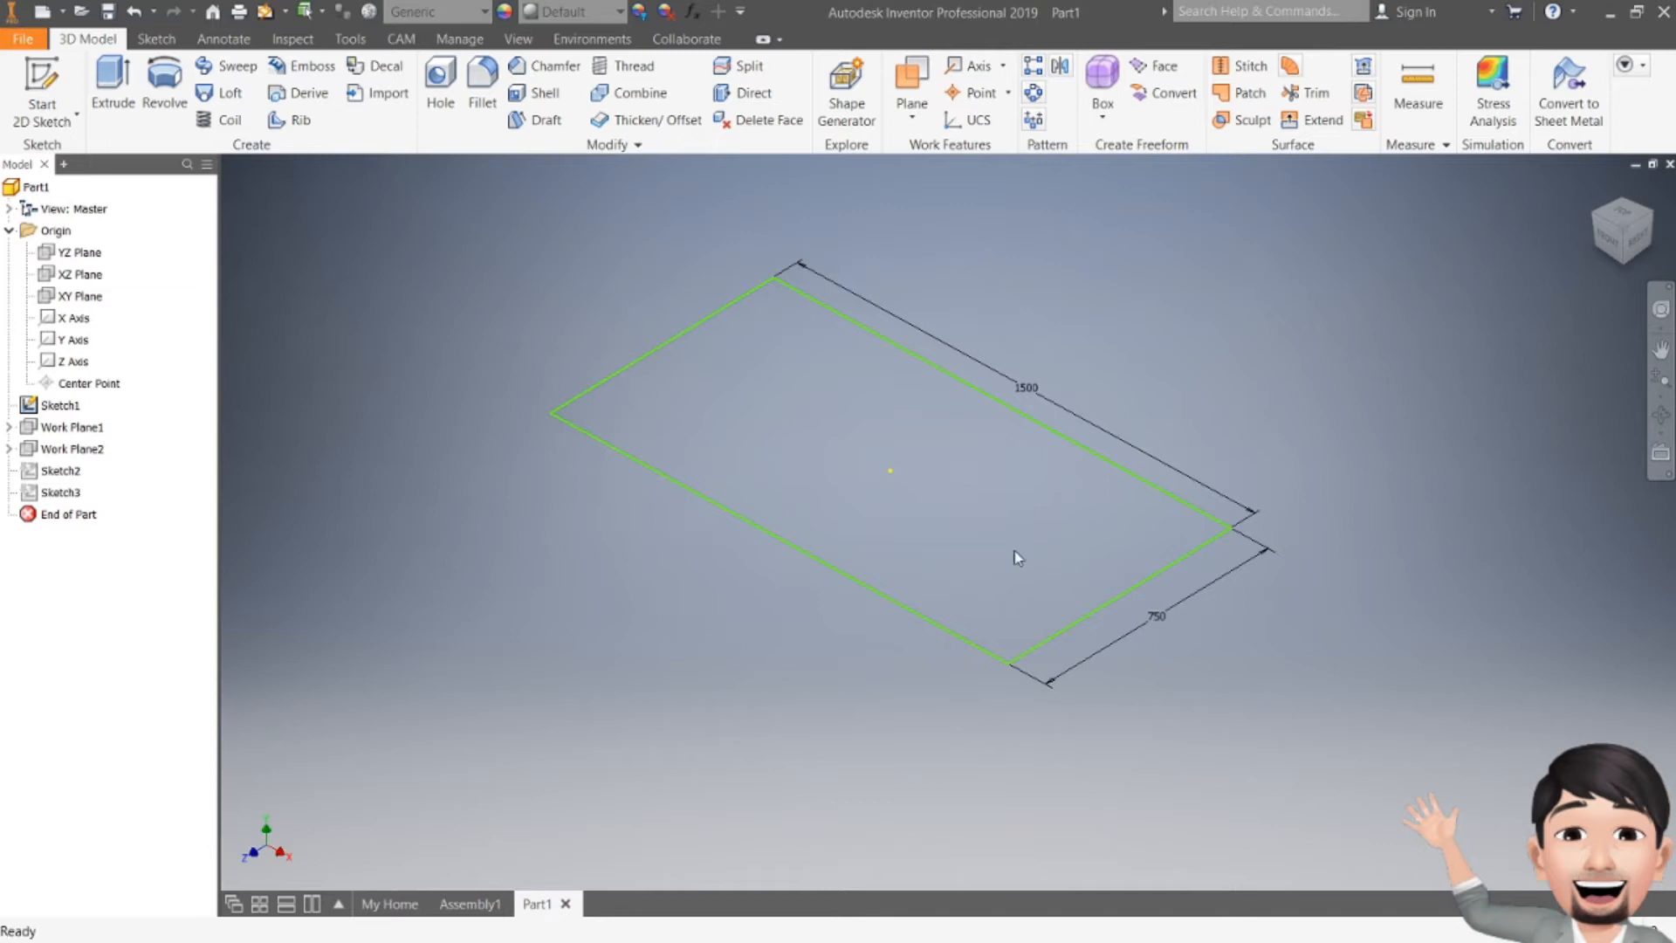
Step: Start a new 3D sketch
left_click(48, 122)
left_click(88, 199)
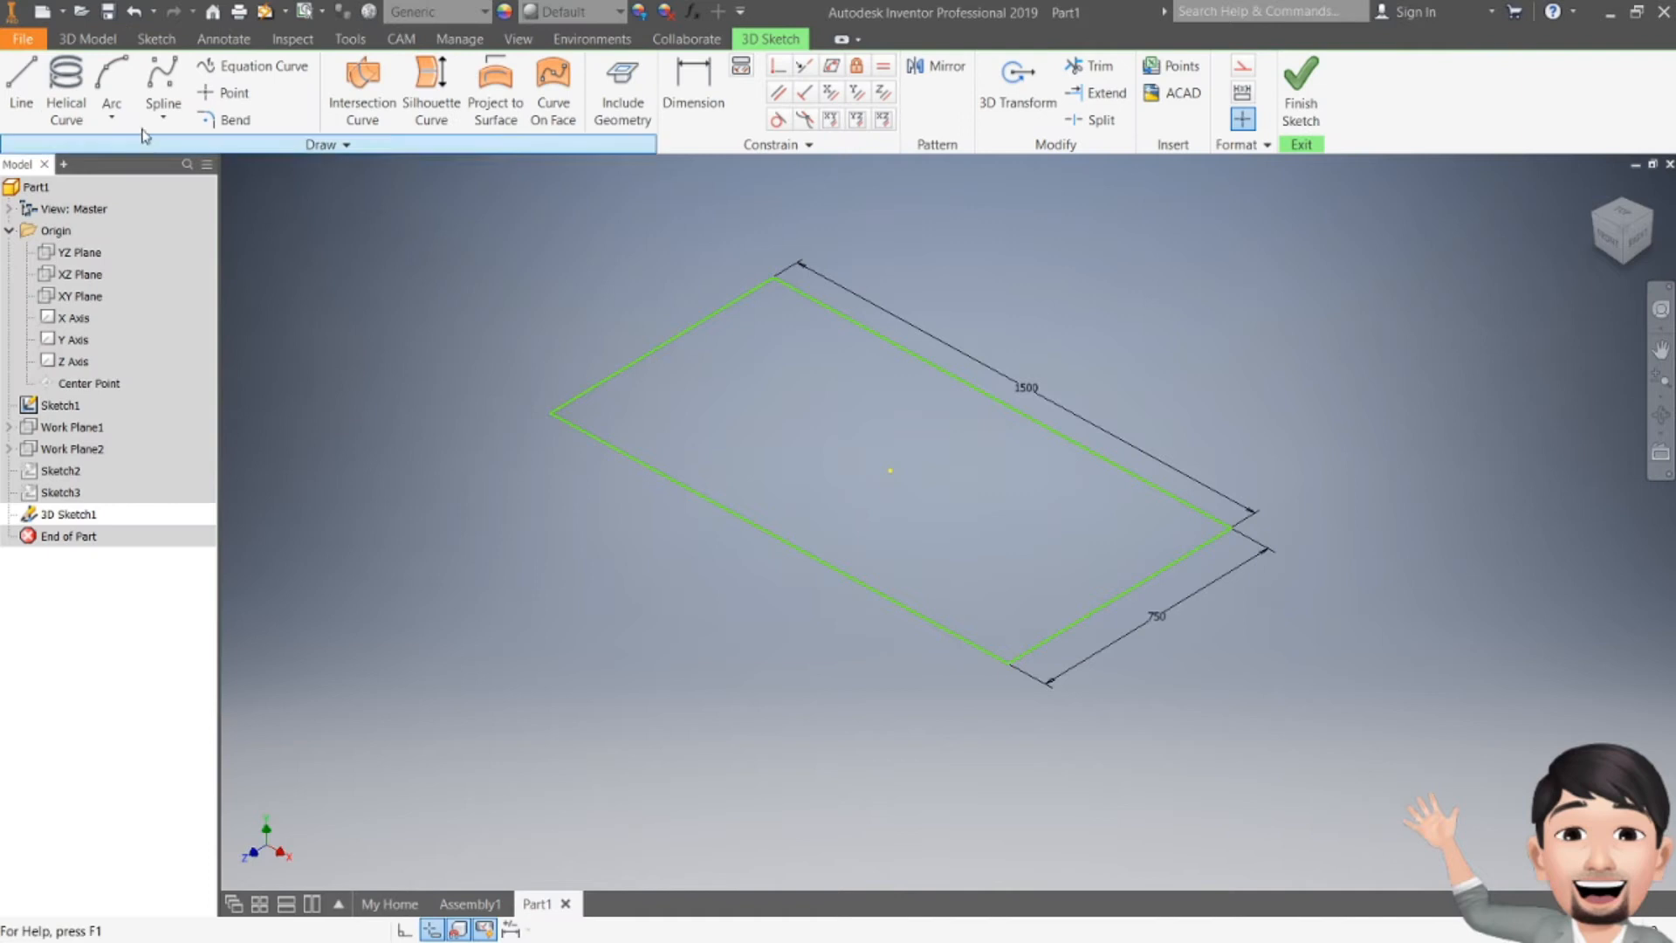
left_click(21, 77)
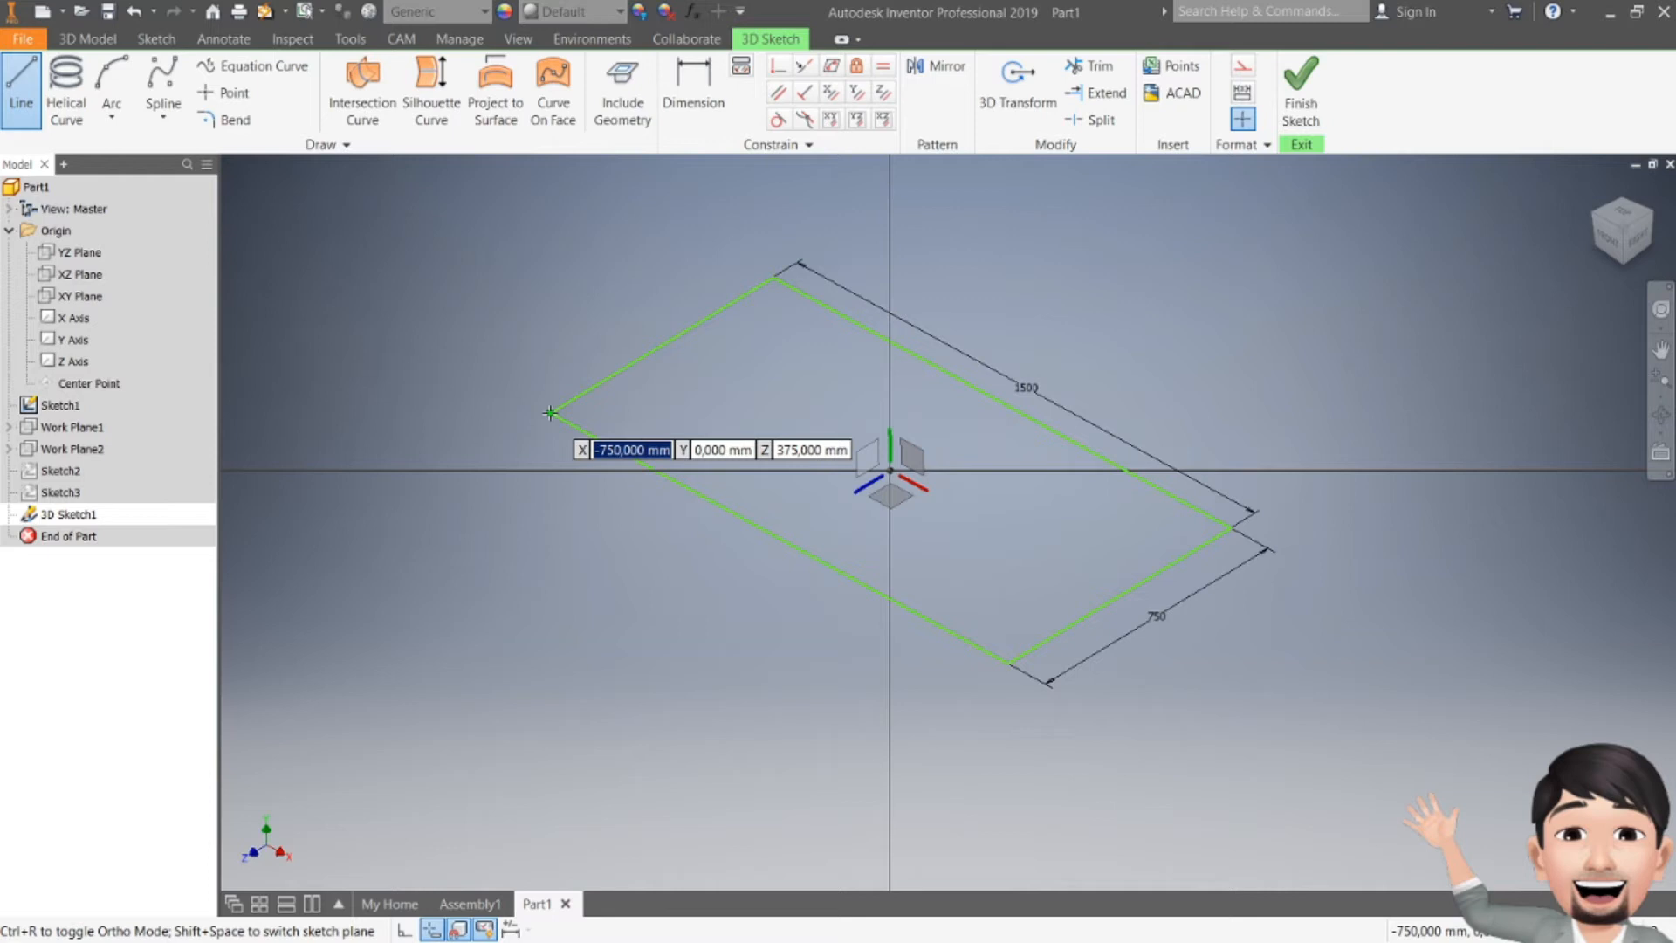
left_click(550, 412)
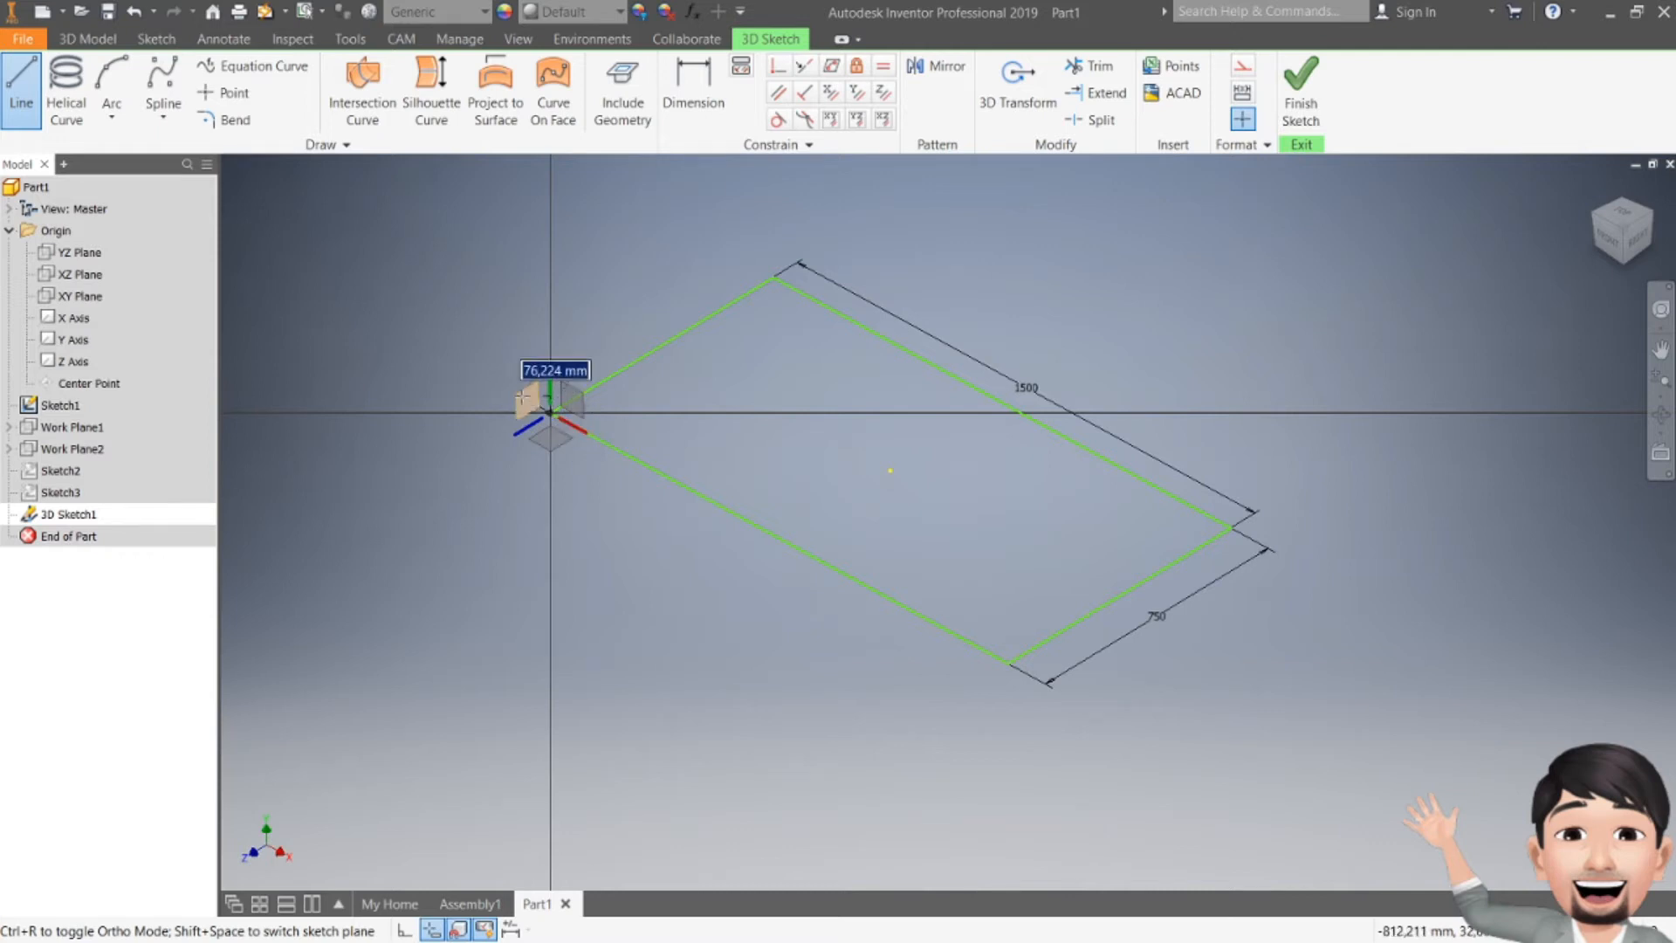
left_click(652, 400)
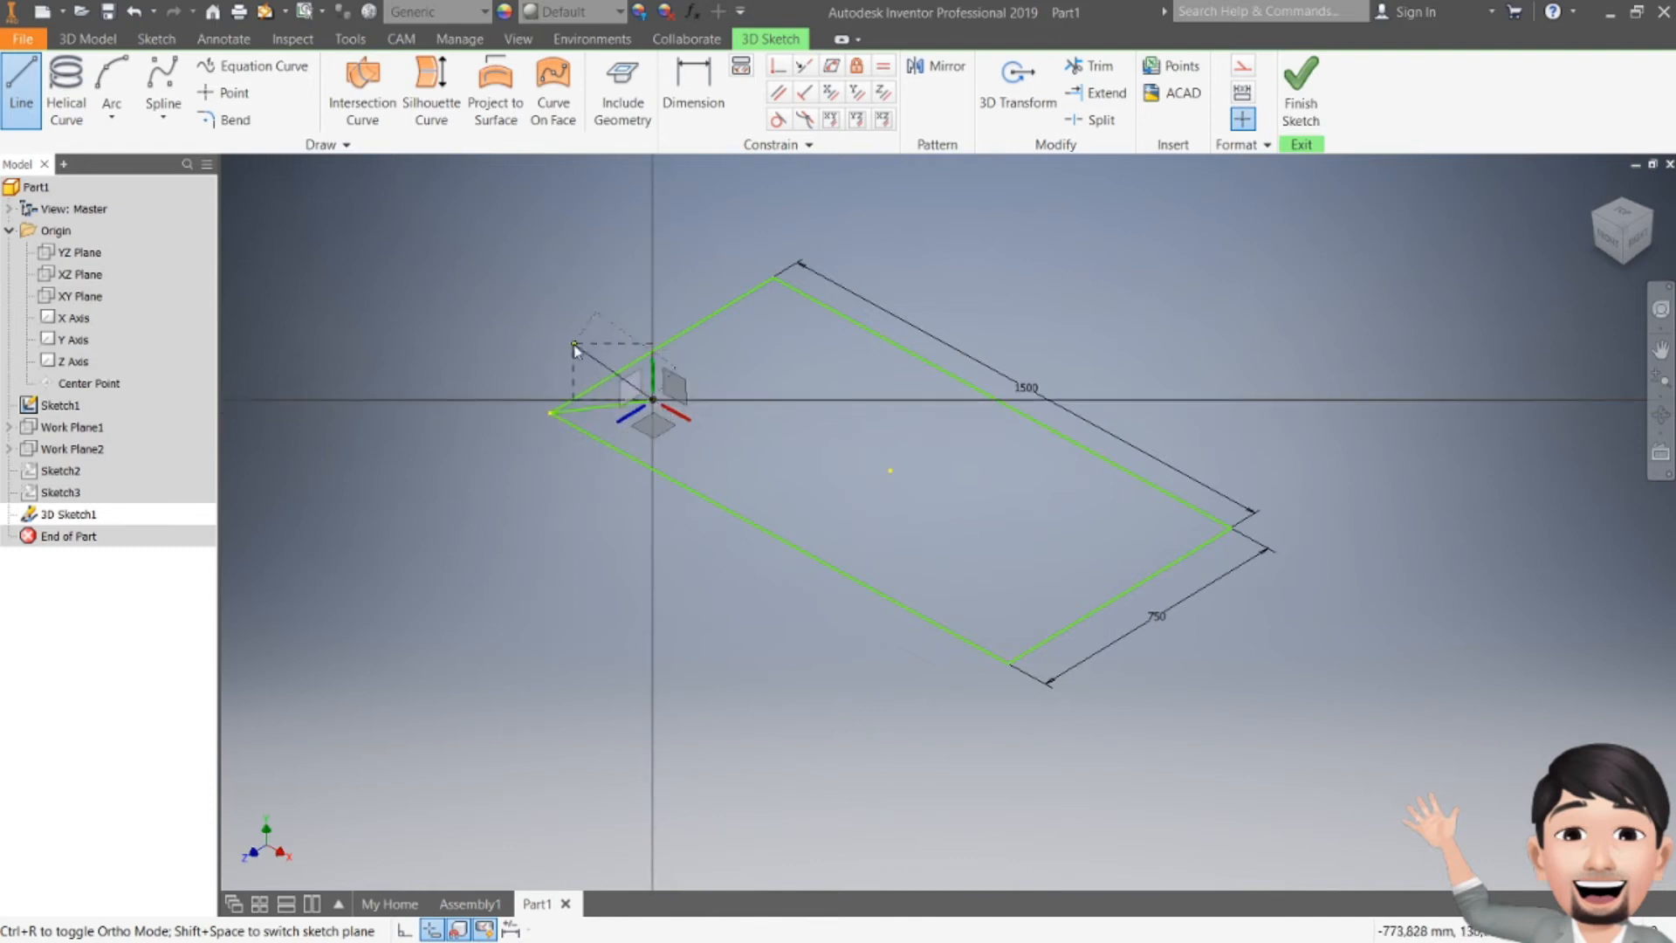
key("Escape")
Step: Draw a 500 mm vertical line down from the rectangle's left corner in the 3D sketch
left_click(21, 87)
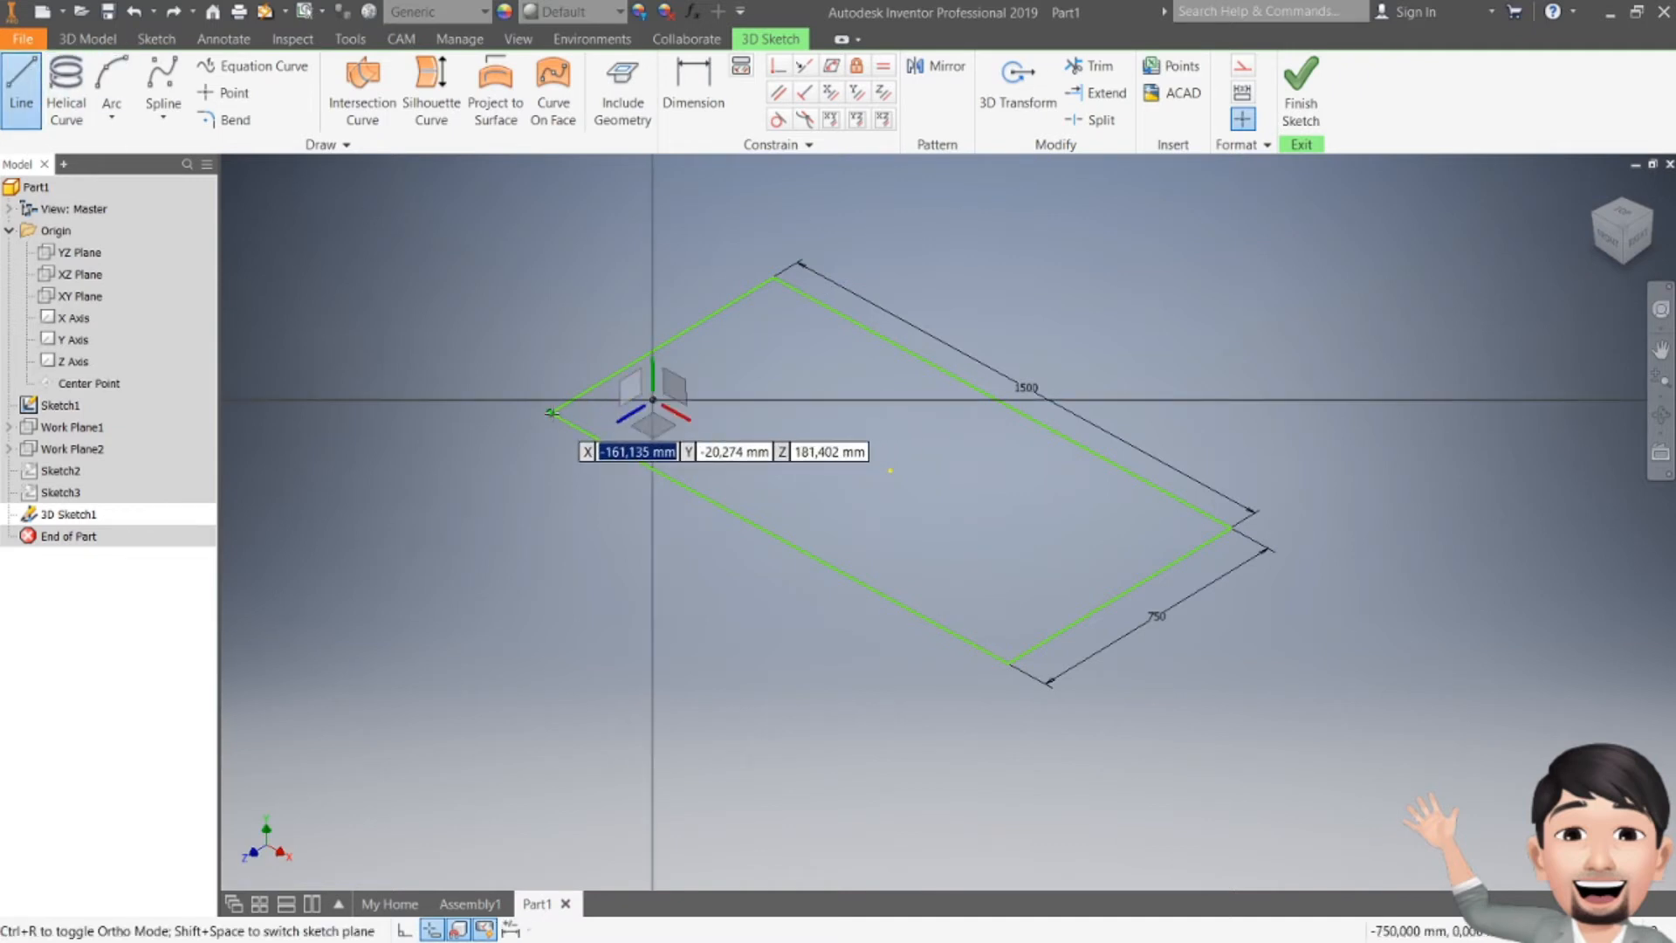
scroll(536, 398, "up", 3)
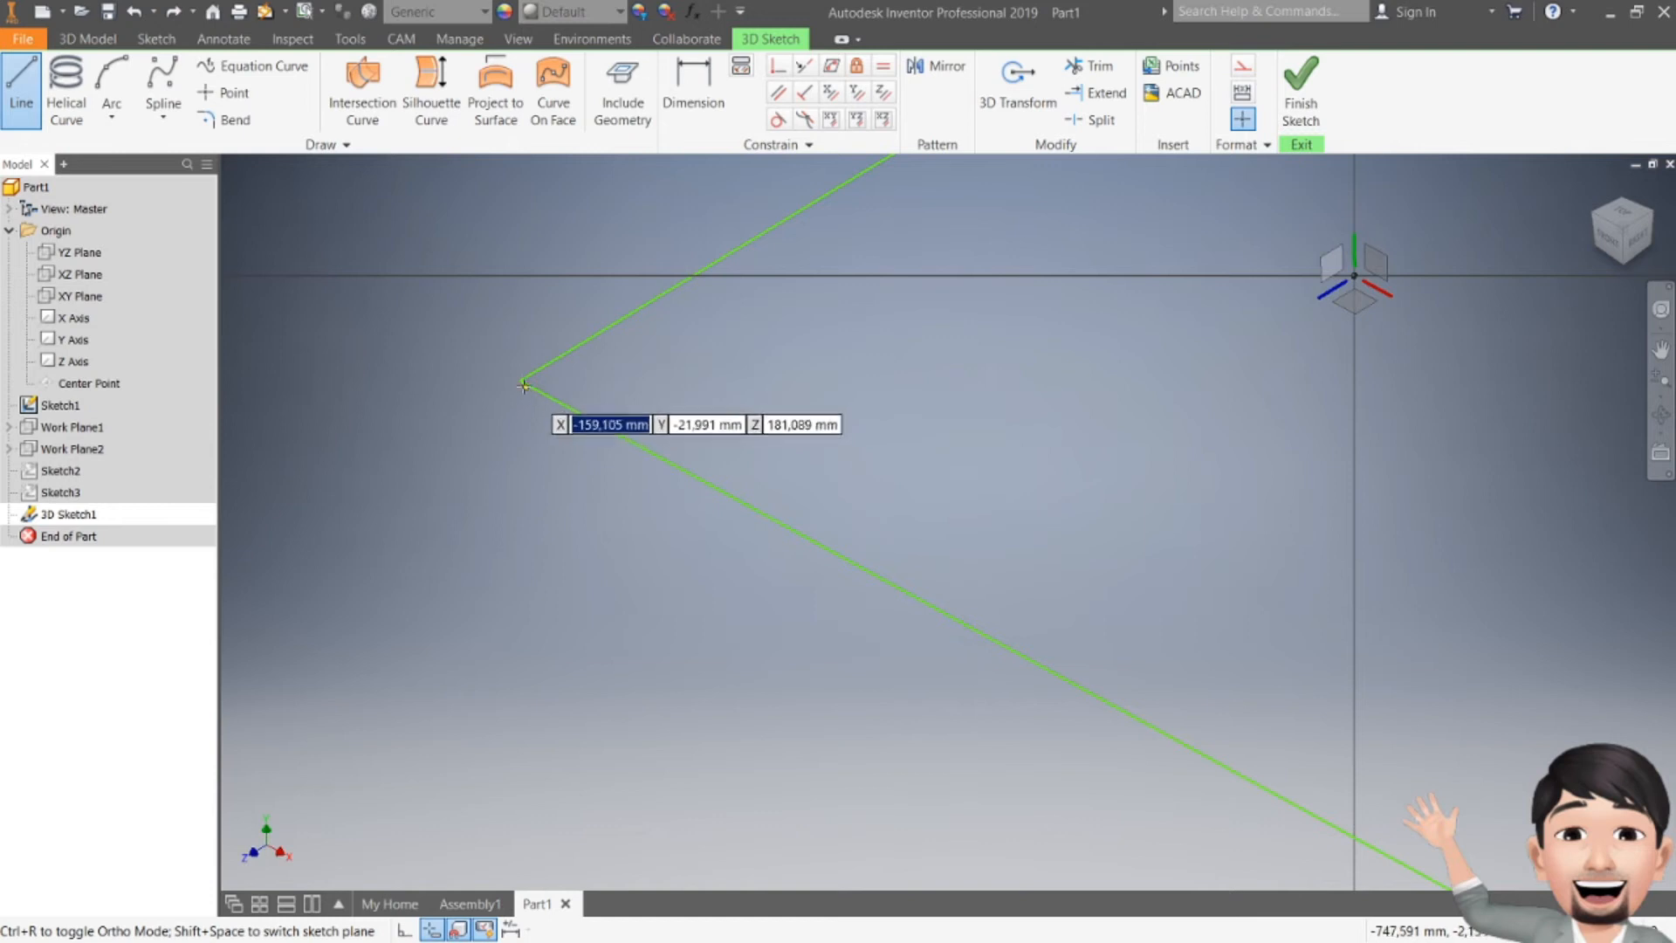
left_click(519, 381)
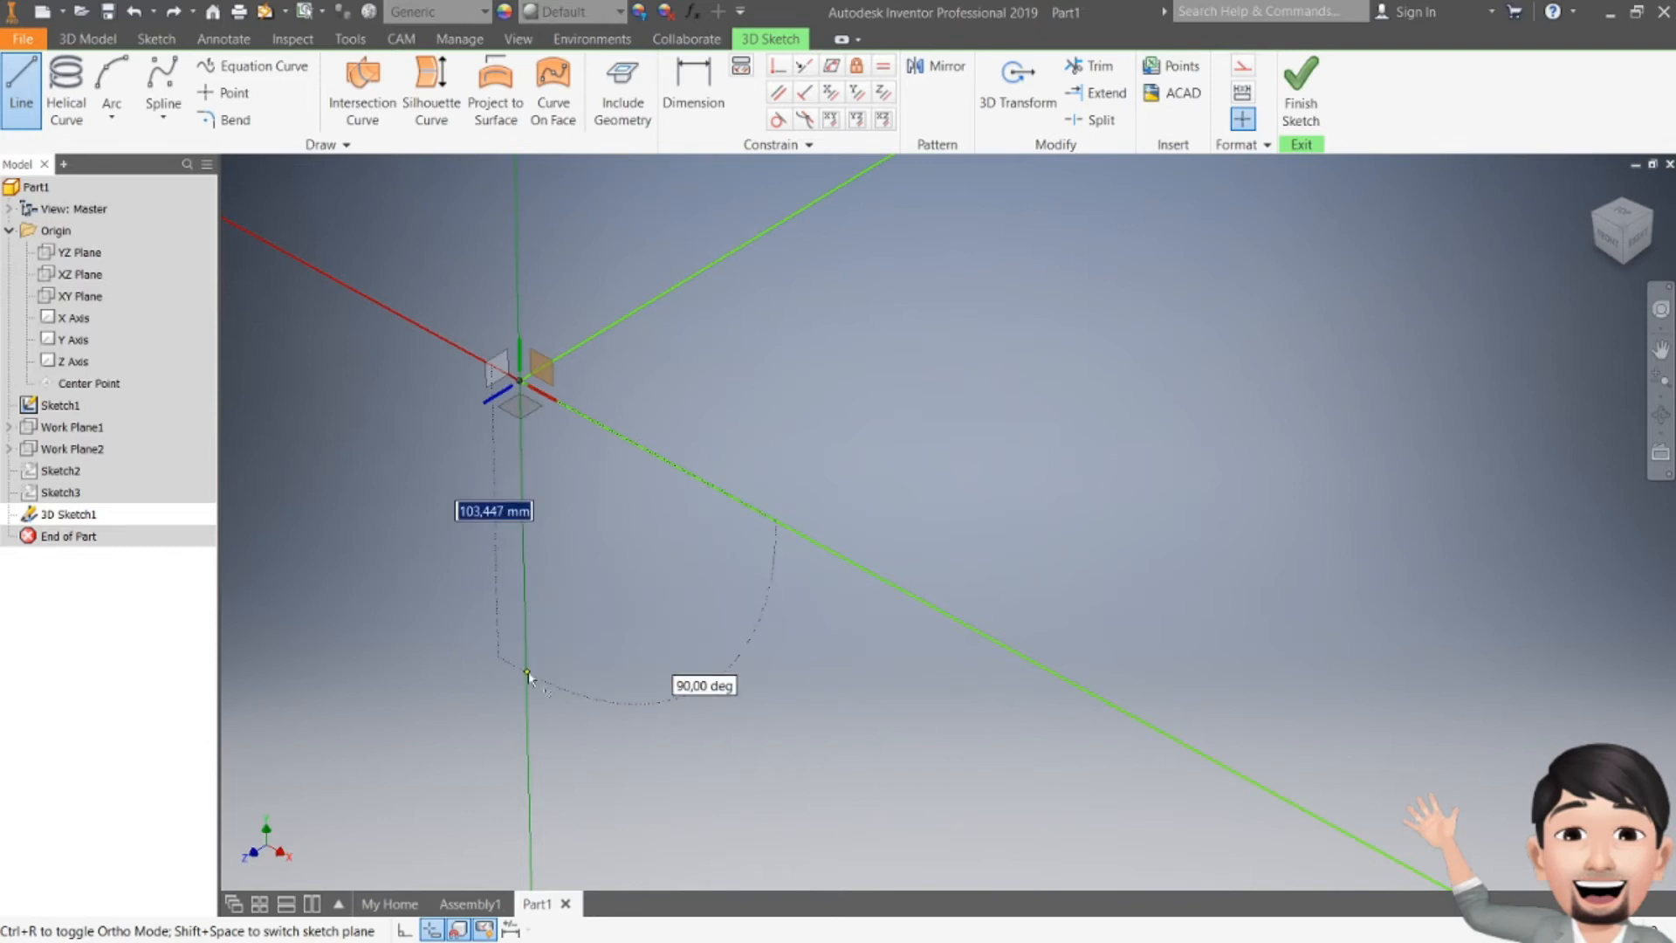
key("BackSpace")
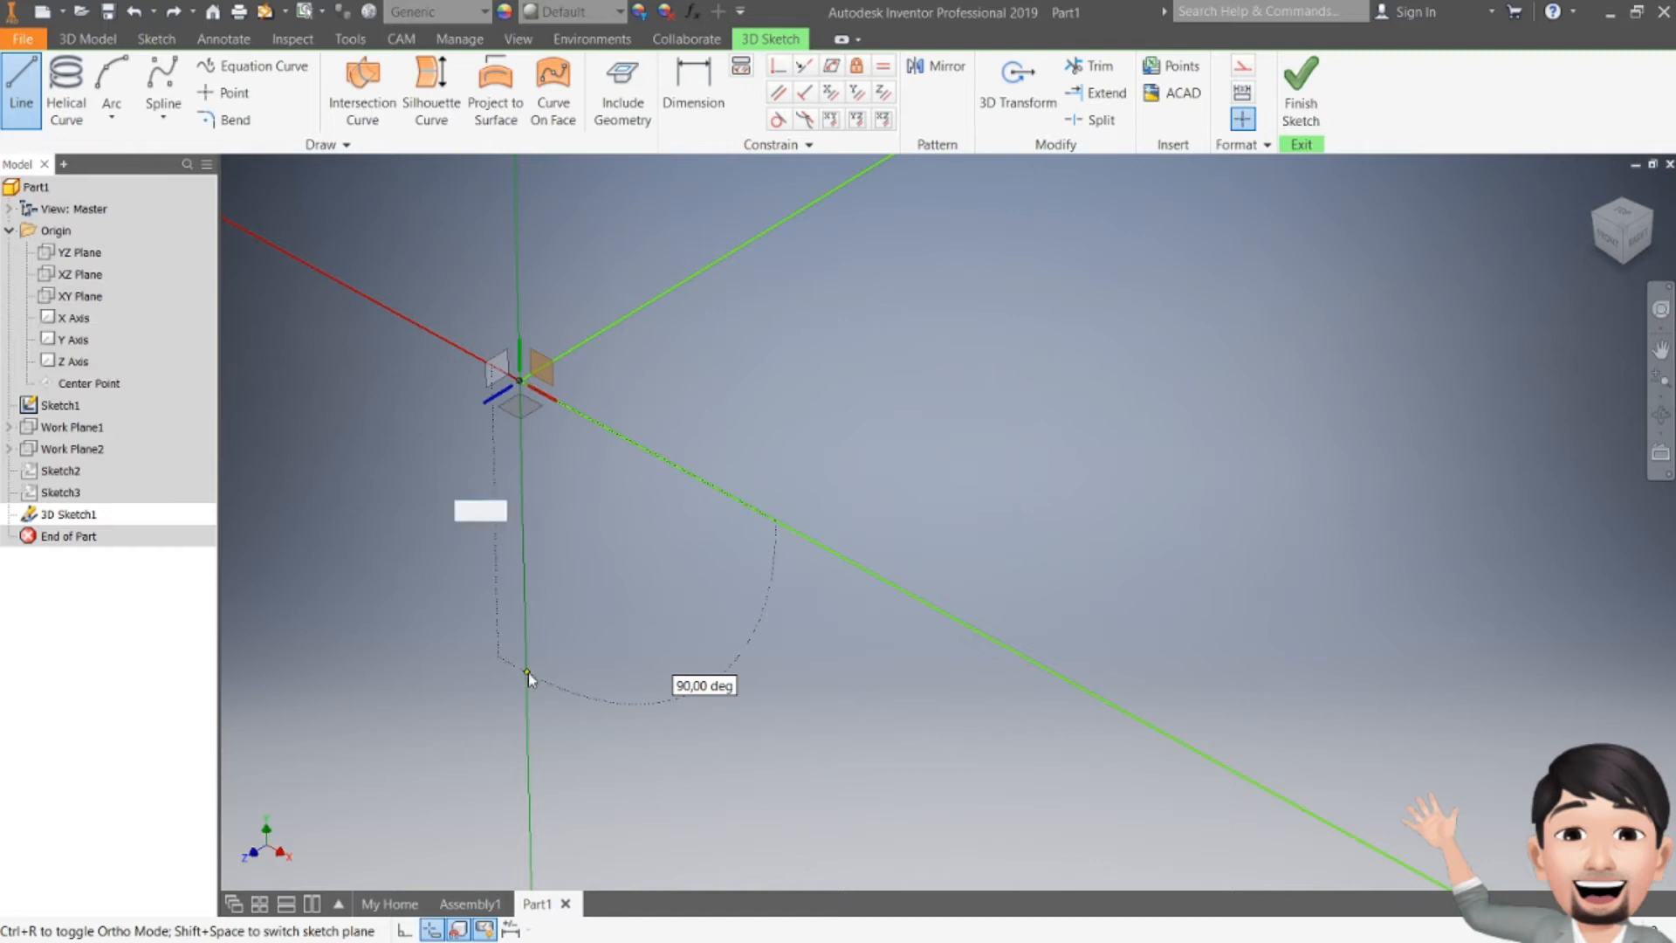
type("500")
key("Return")
scroll(528, 673, "down", 3)
middle_click_drag(793, 524, 636, 349)
key("Escape")
Step: Draw a second 500 mm vertical leg line down from the rectangle's front corner in the 3D sketch
mouse_move(674, 535)
middle_mouse_down()
mouse_move(625, 359)
mouse_move(598, 490)
middle_mouse_up()
scroll(623, 400, "down", 3)
left_click(22, 85)
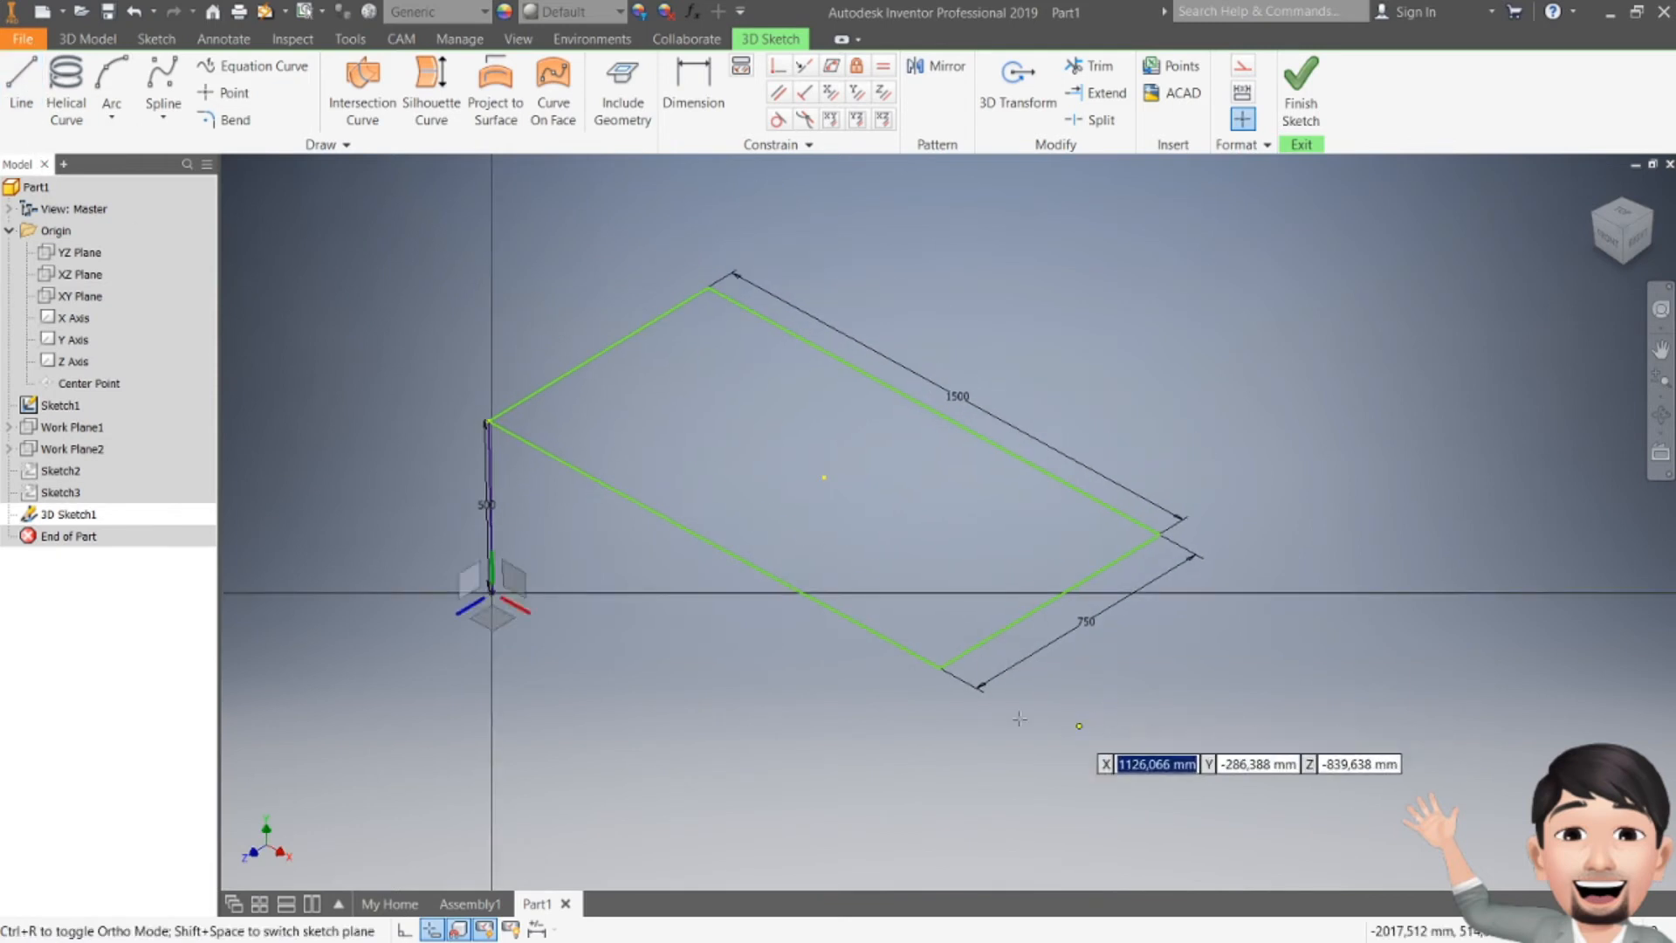
scroll(936, 670, "up", 3)
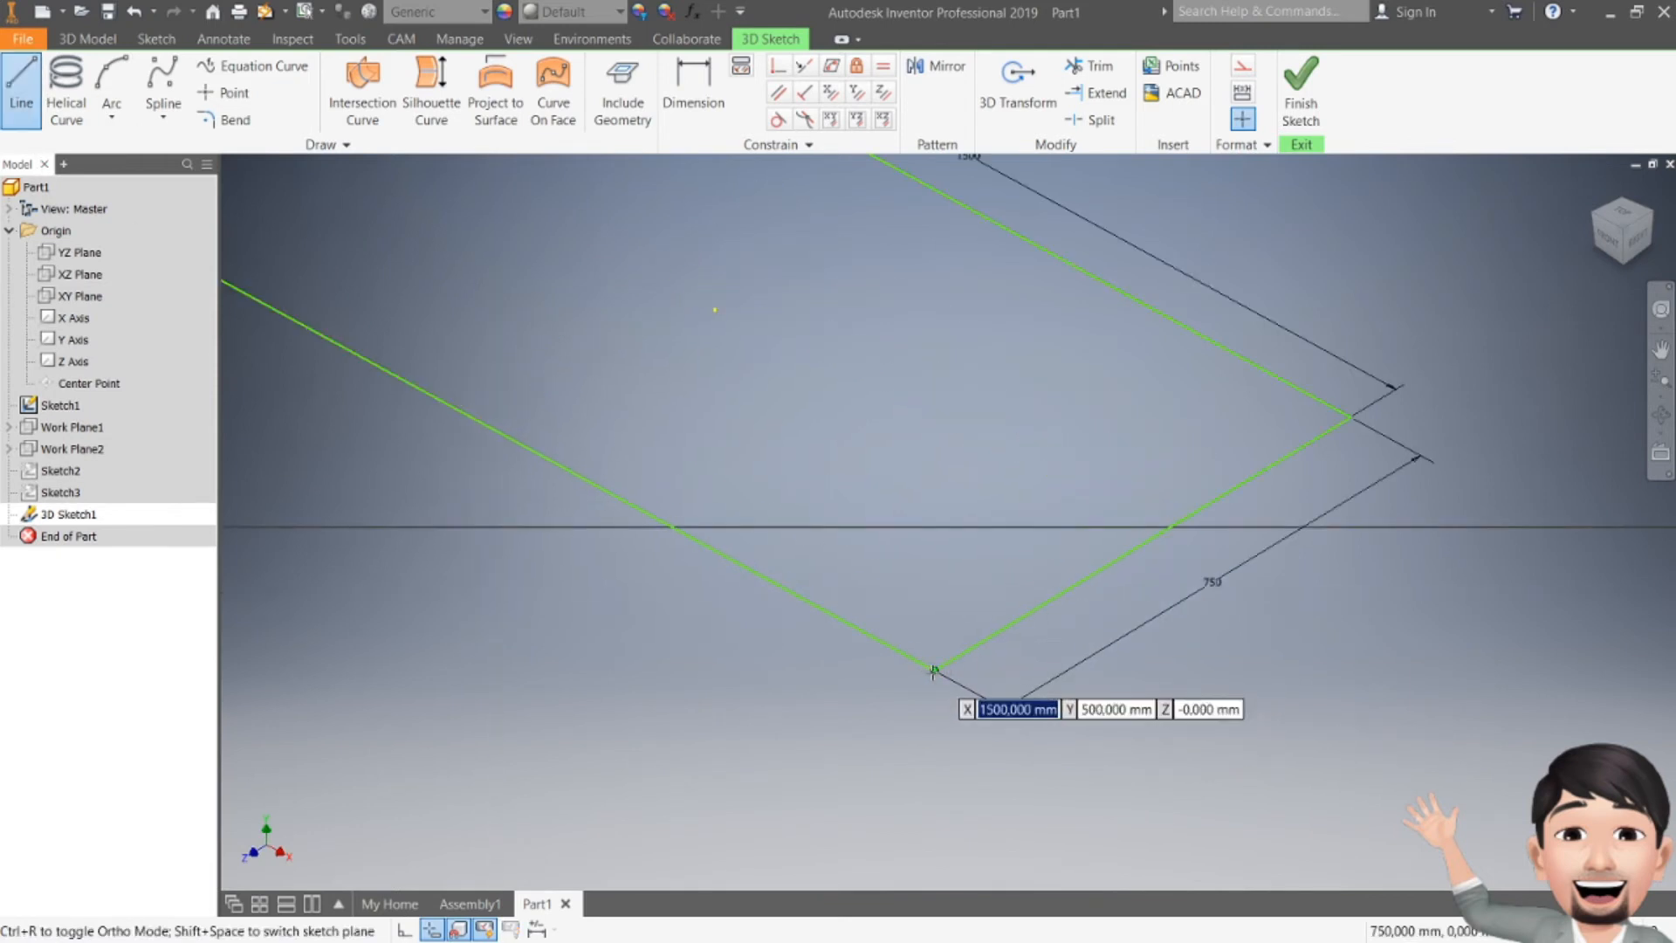
left_click(933, 671)
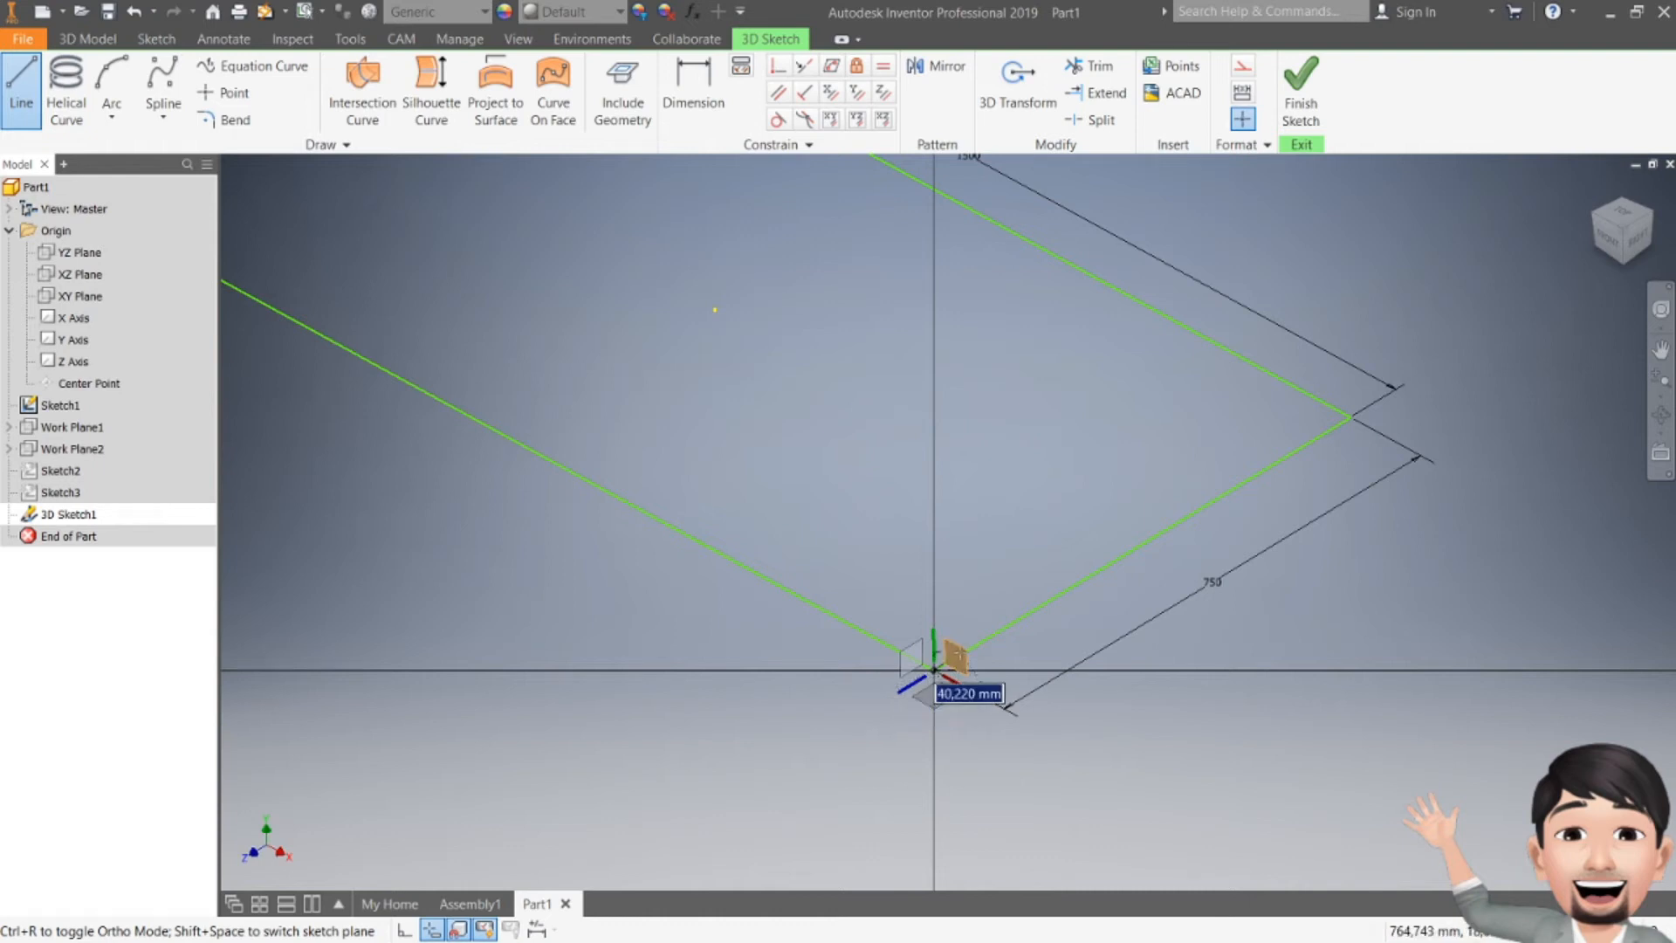
left_click(1605, 245)
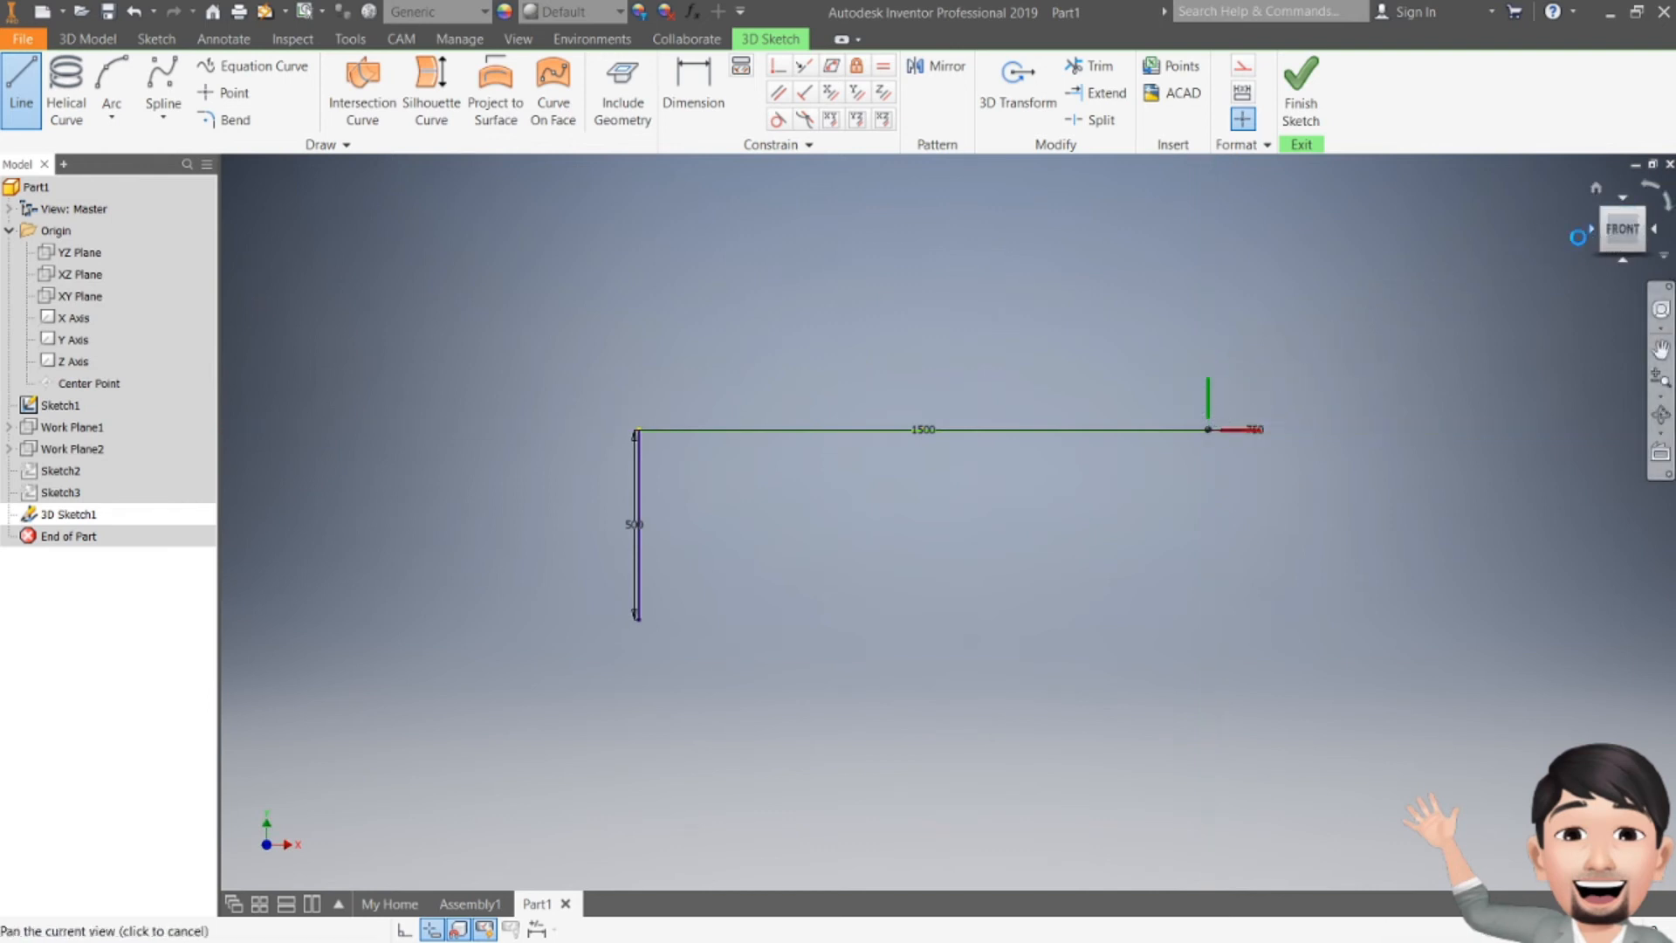
middle_click_drag(1103, 474, 852, 500, "shift")
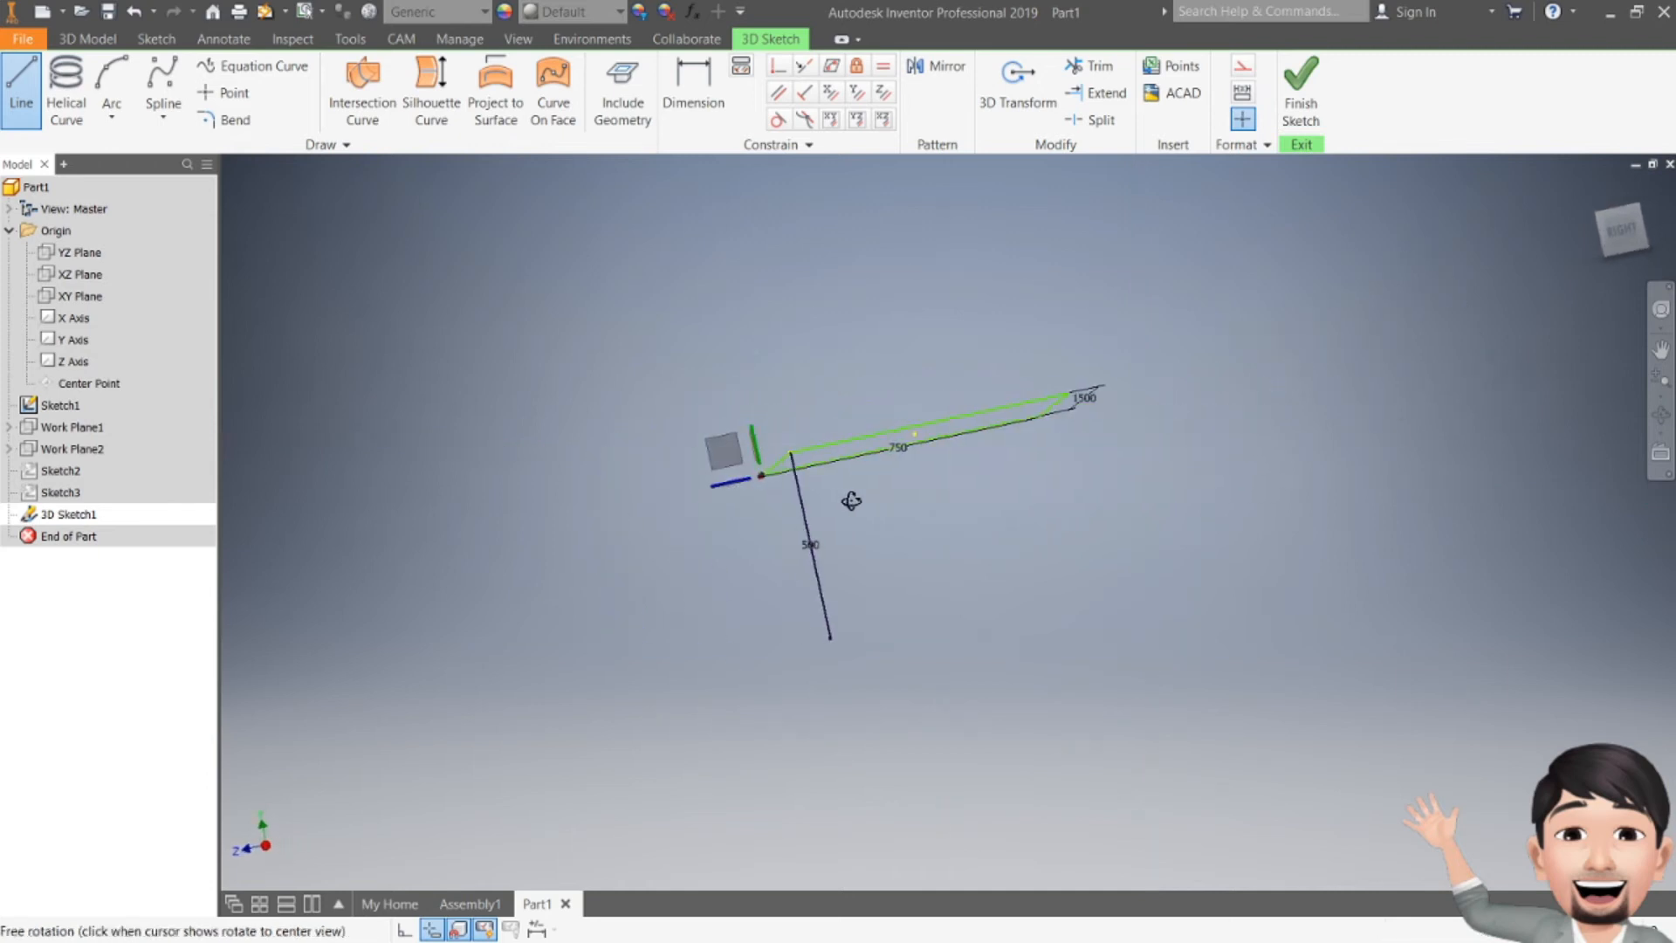
middle_click_drag(688, 487, 992, 533, "shift")
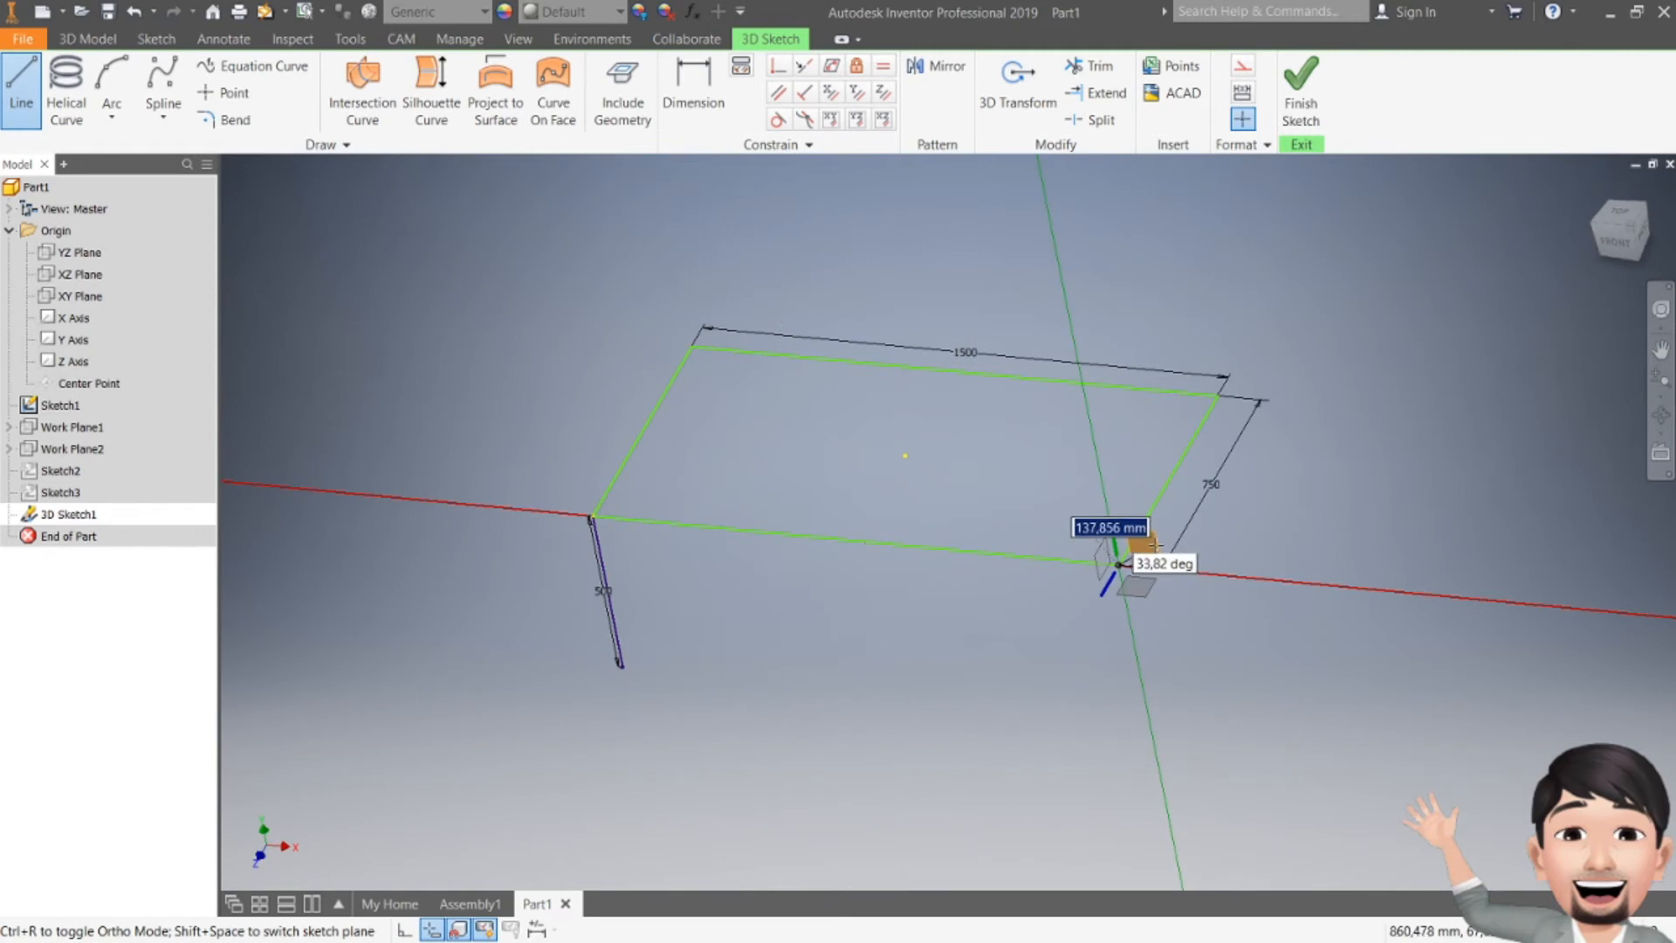
scroll(1121, 548, "up", 3)
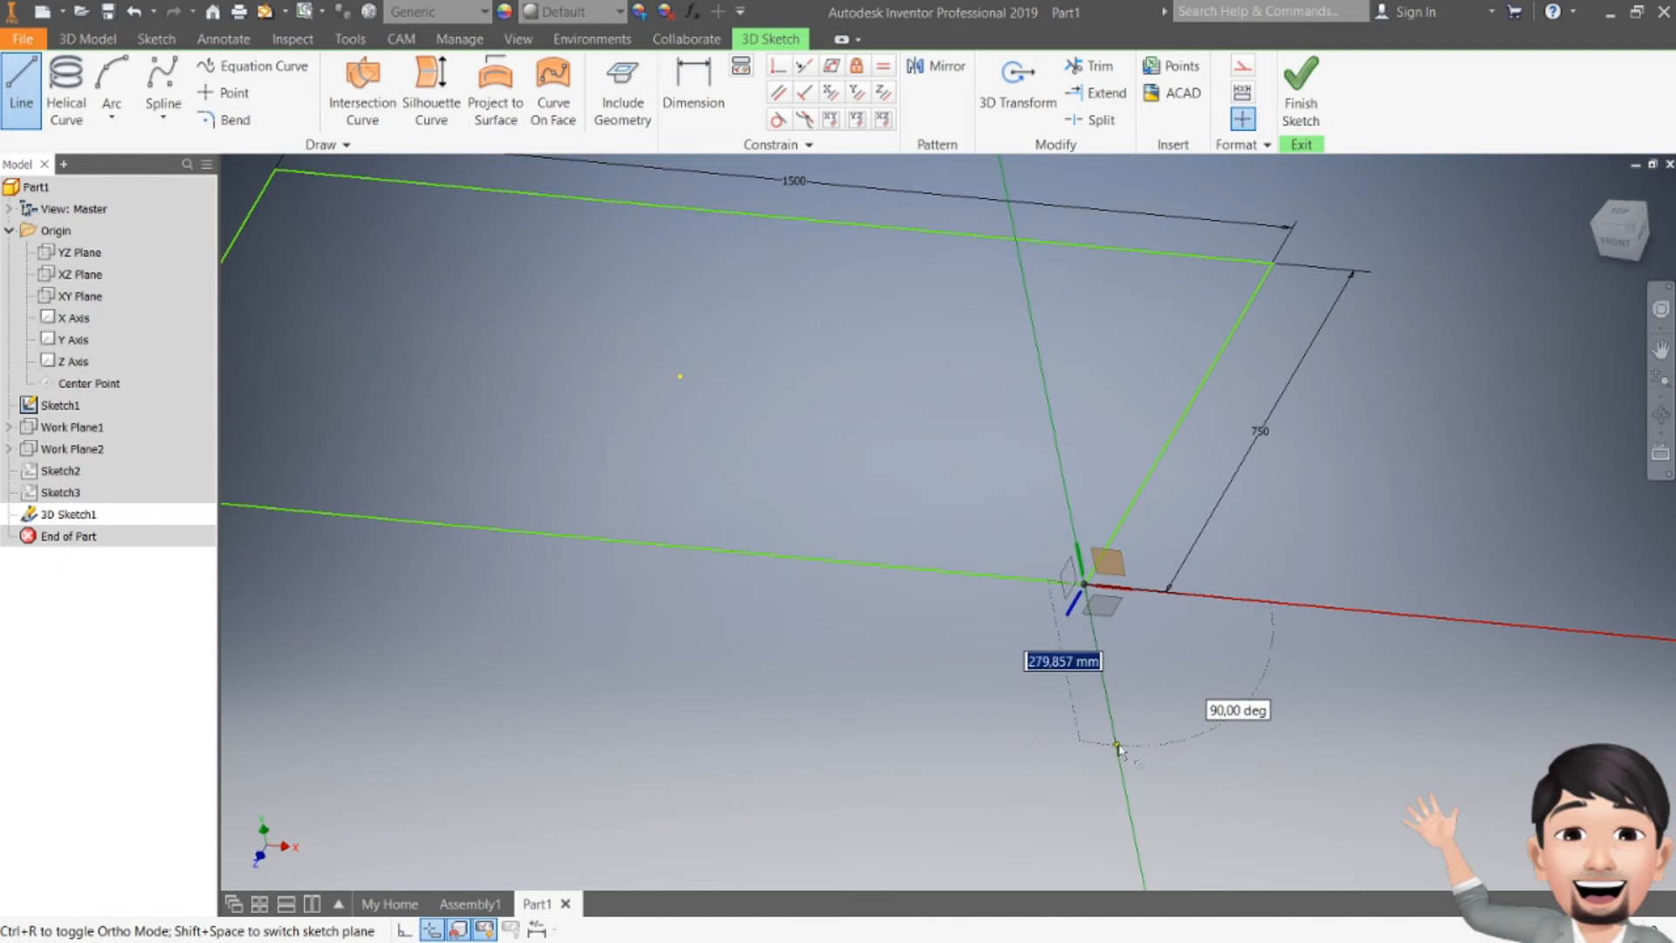
type("500")
key("Return")
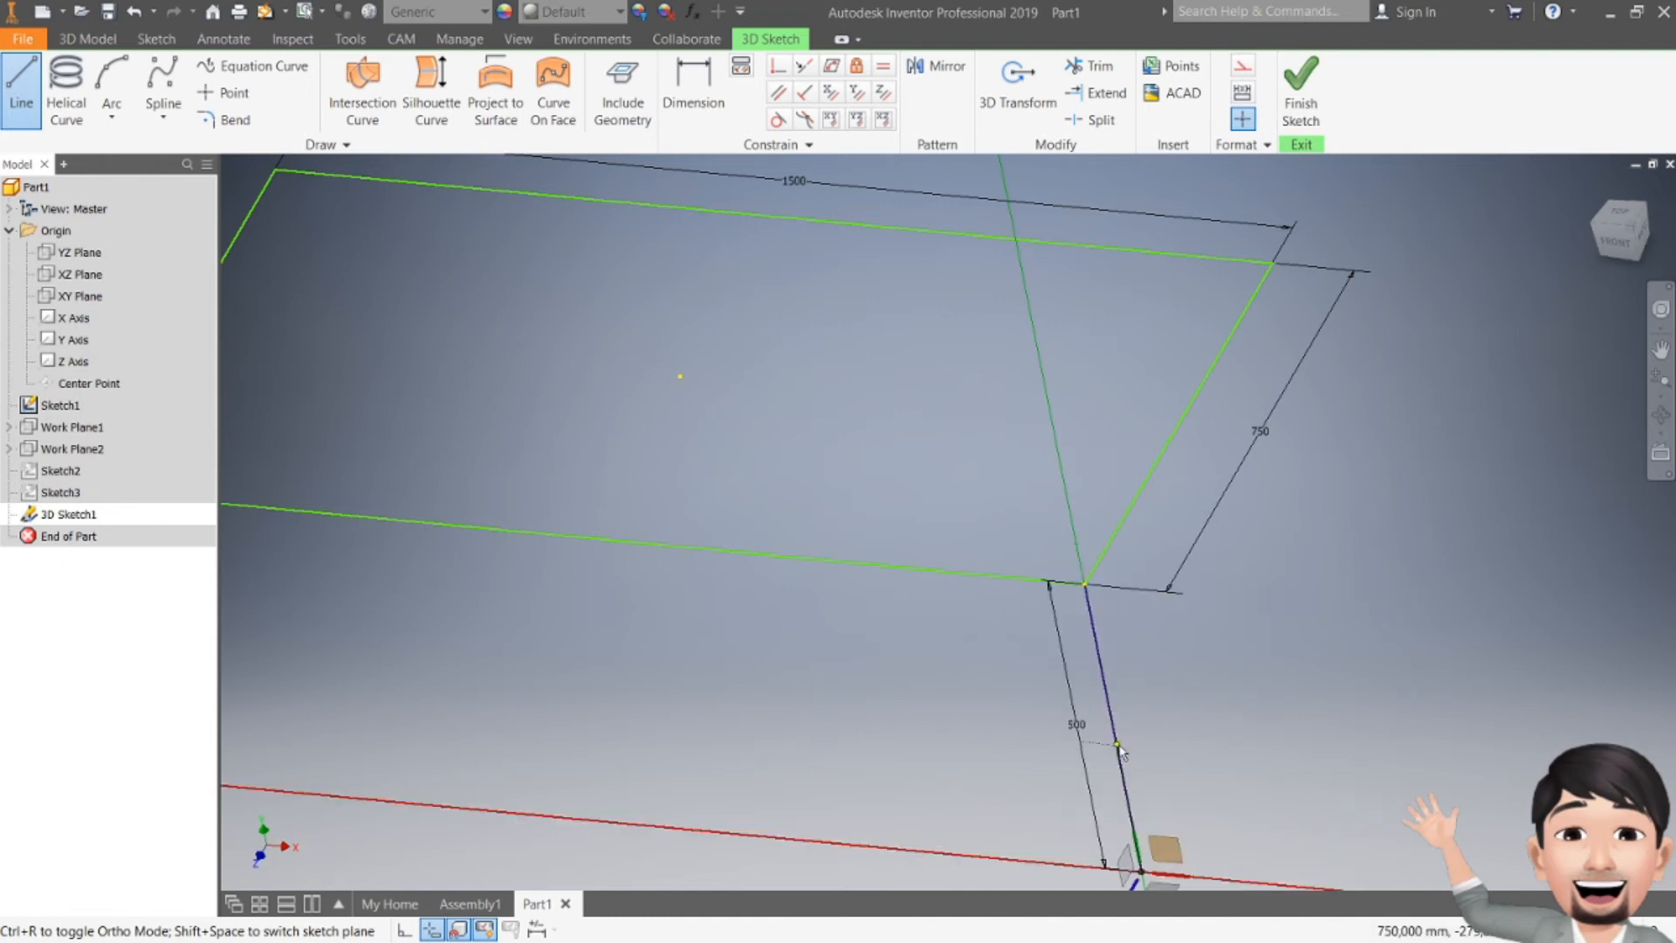
key("Escape")
Step: Draw a third 500 mm vertical leg line down from the rectangle's right corner
scroll(1275, 595, "up", 3)
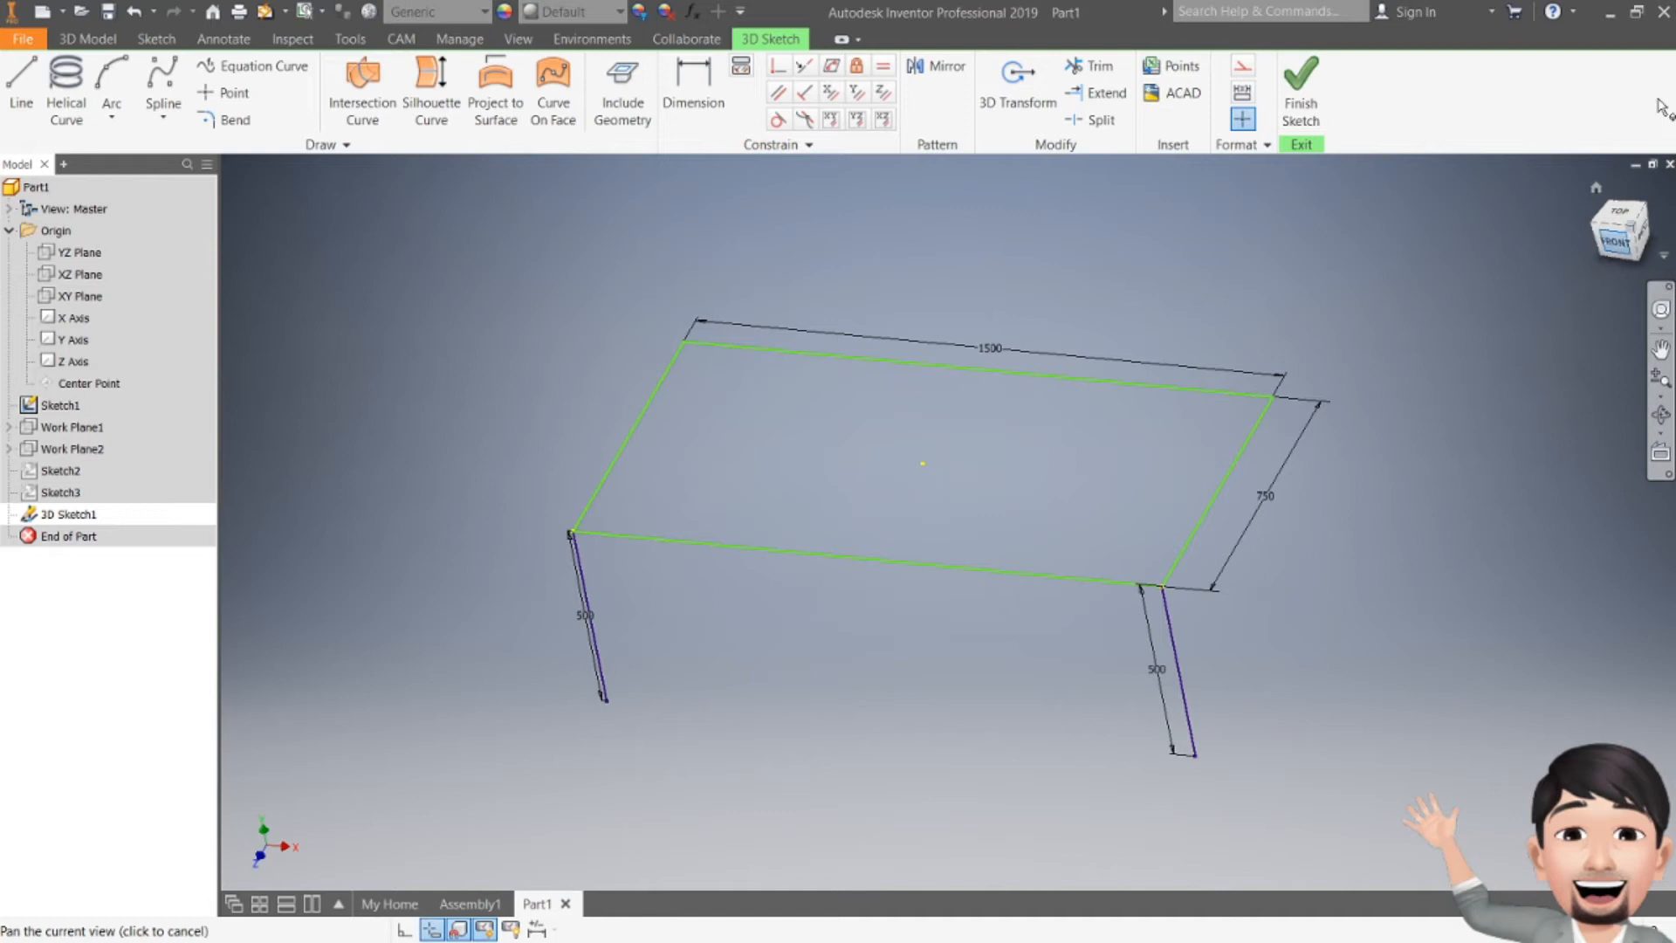
mouse_move(1615, 235)
left_mouse_down()
mouse_move(1584, 208)
mouse_move(1523, 222)
mouse_move(1521, 275)
mouse_move(1519, 188)
mouse_move(1617, 229)
mouse_move(1606, 300)
left_mouse_up()
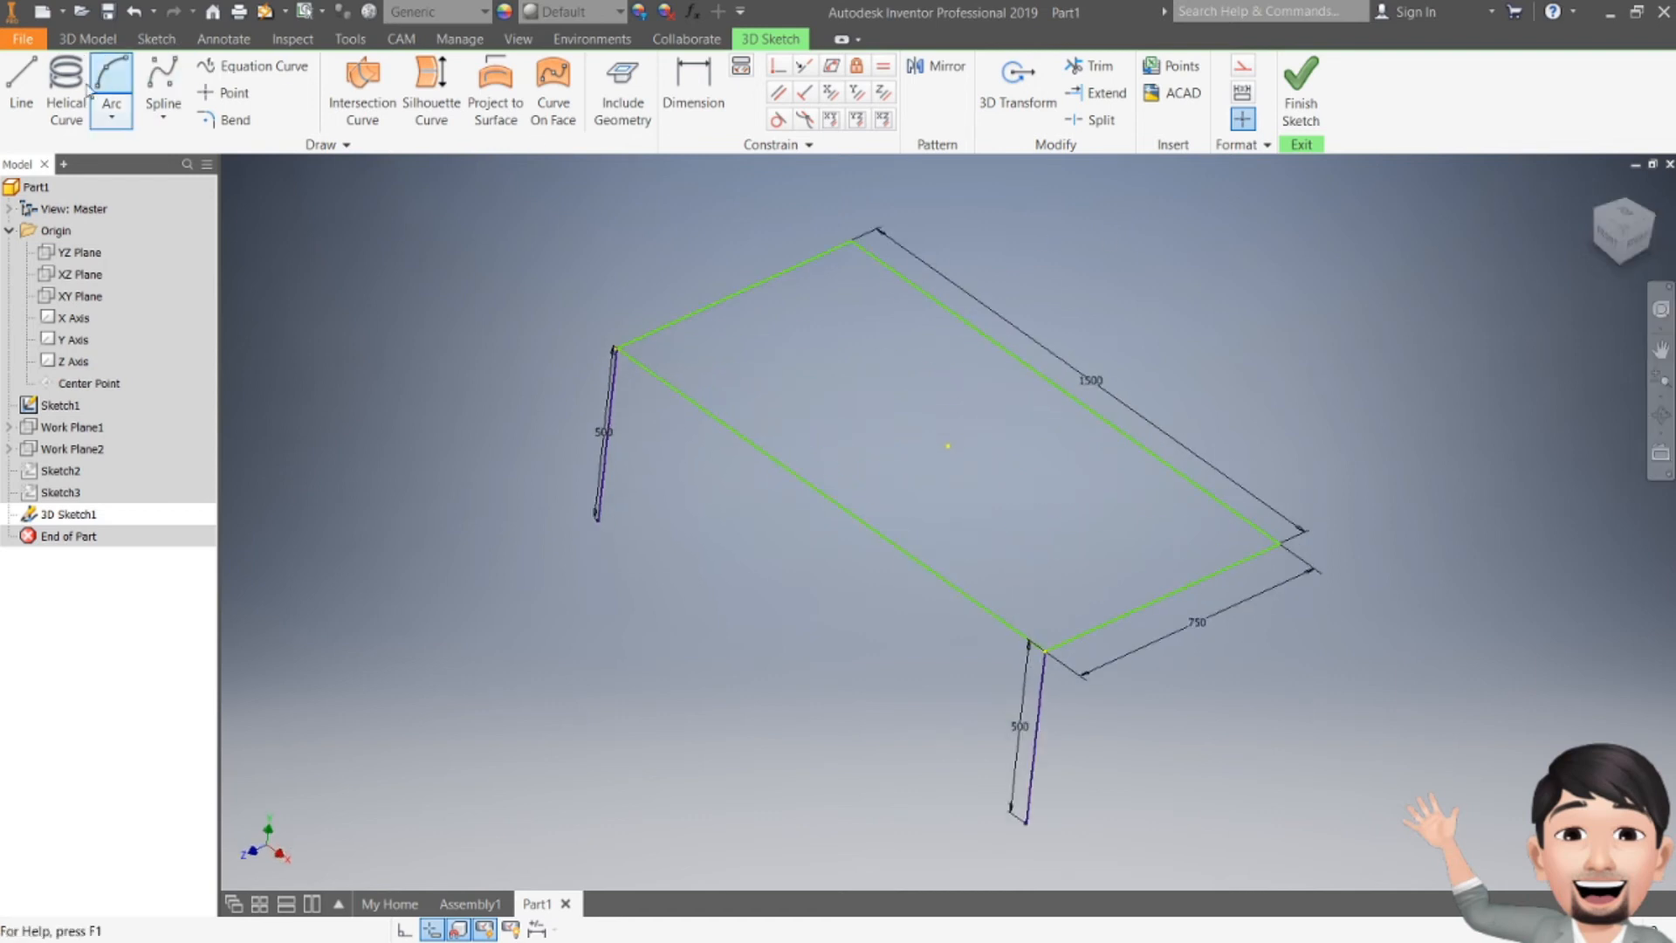
left_click(23, 98)
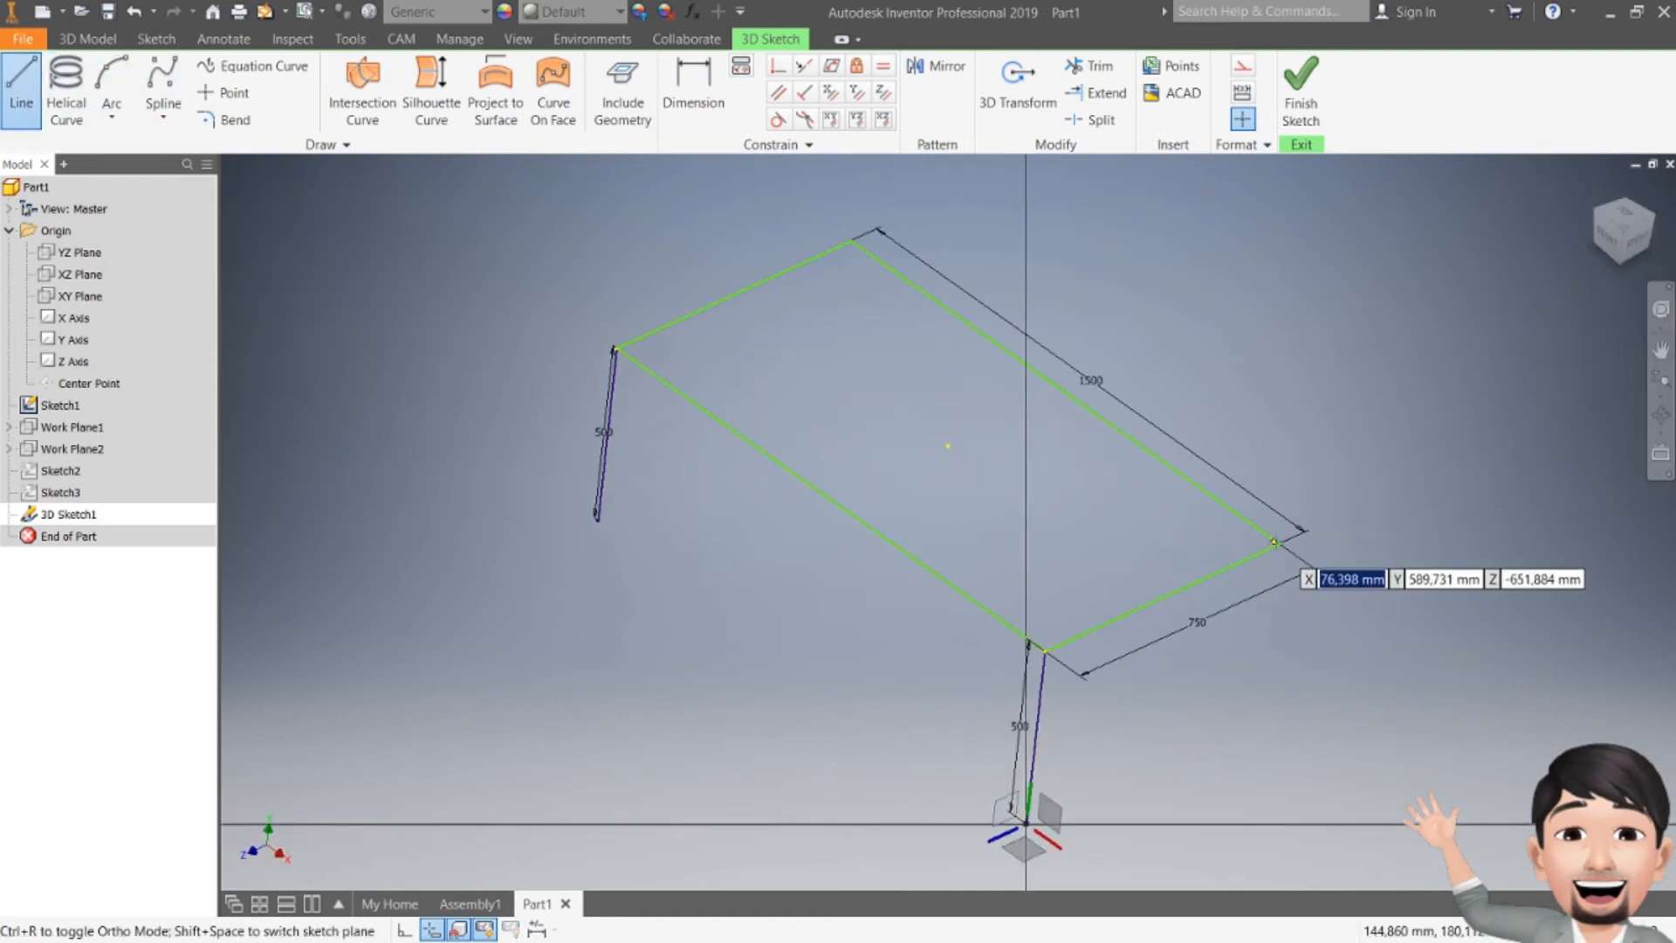
left_click(1276, 543)
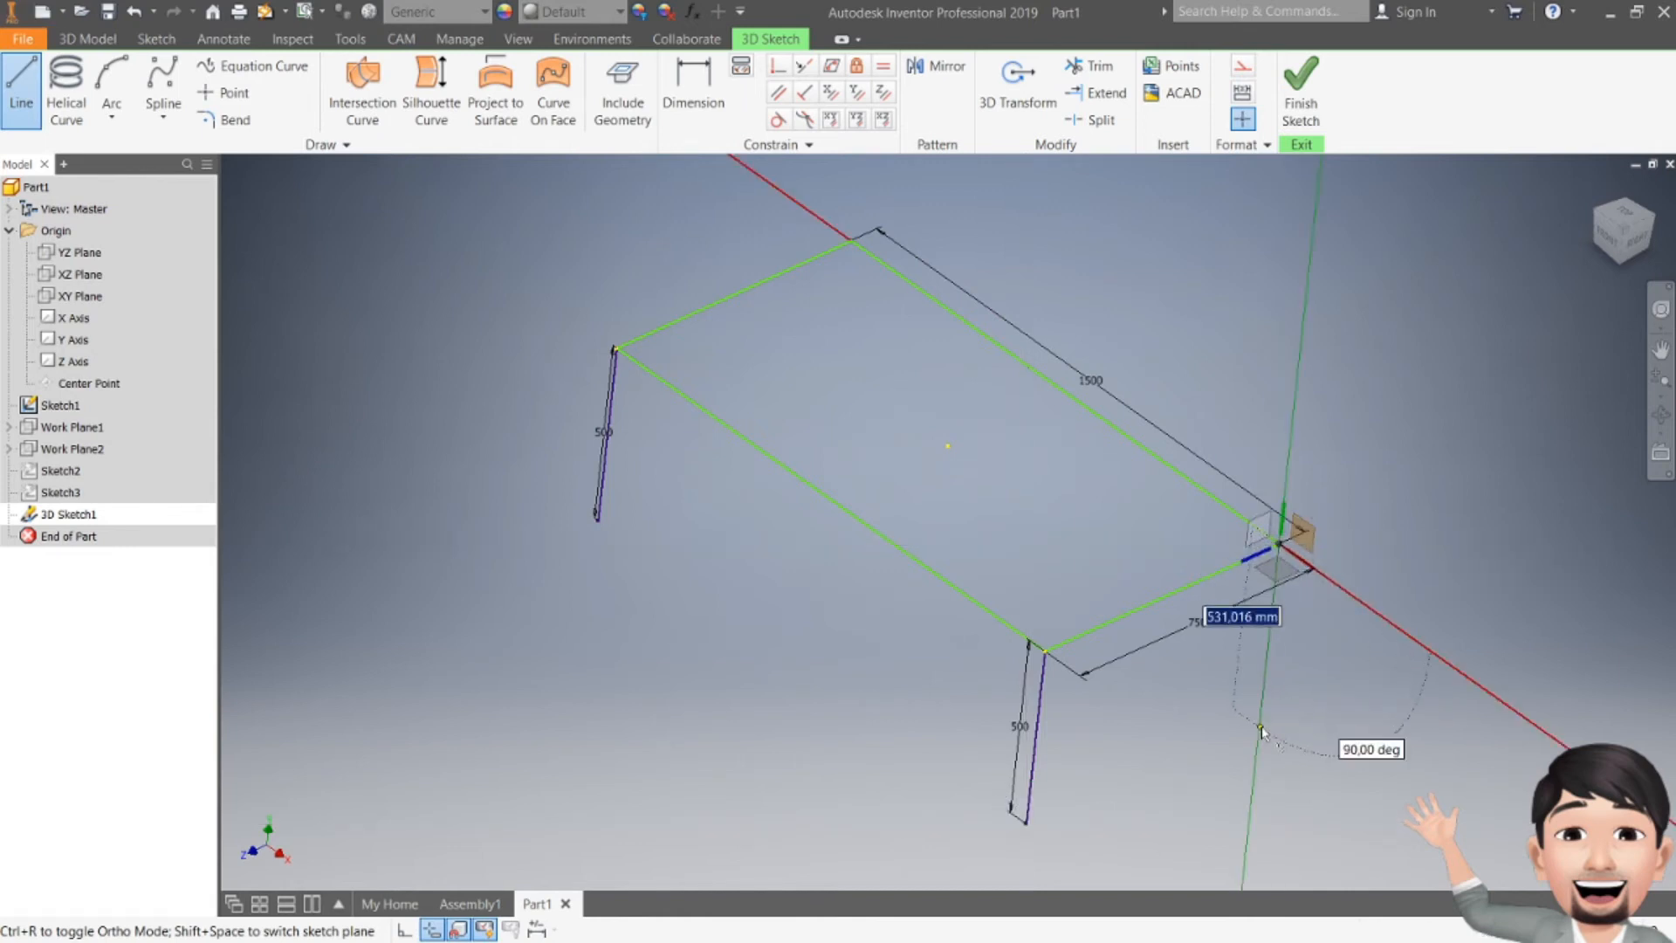
type("500")
key("Return")
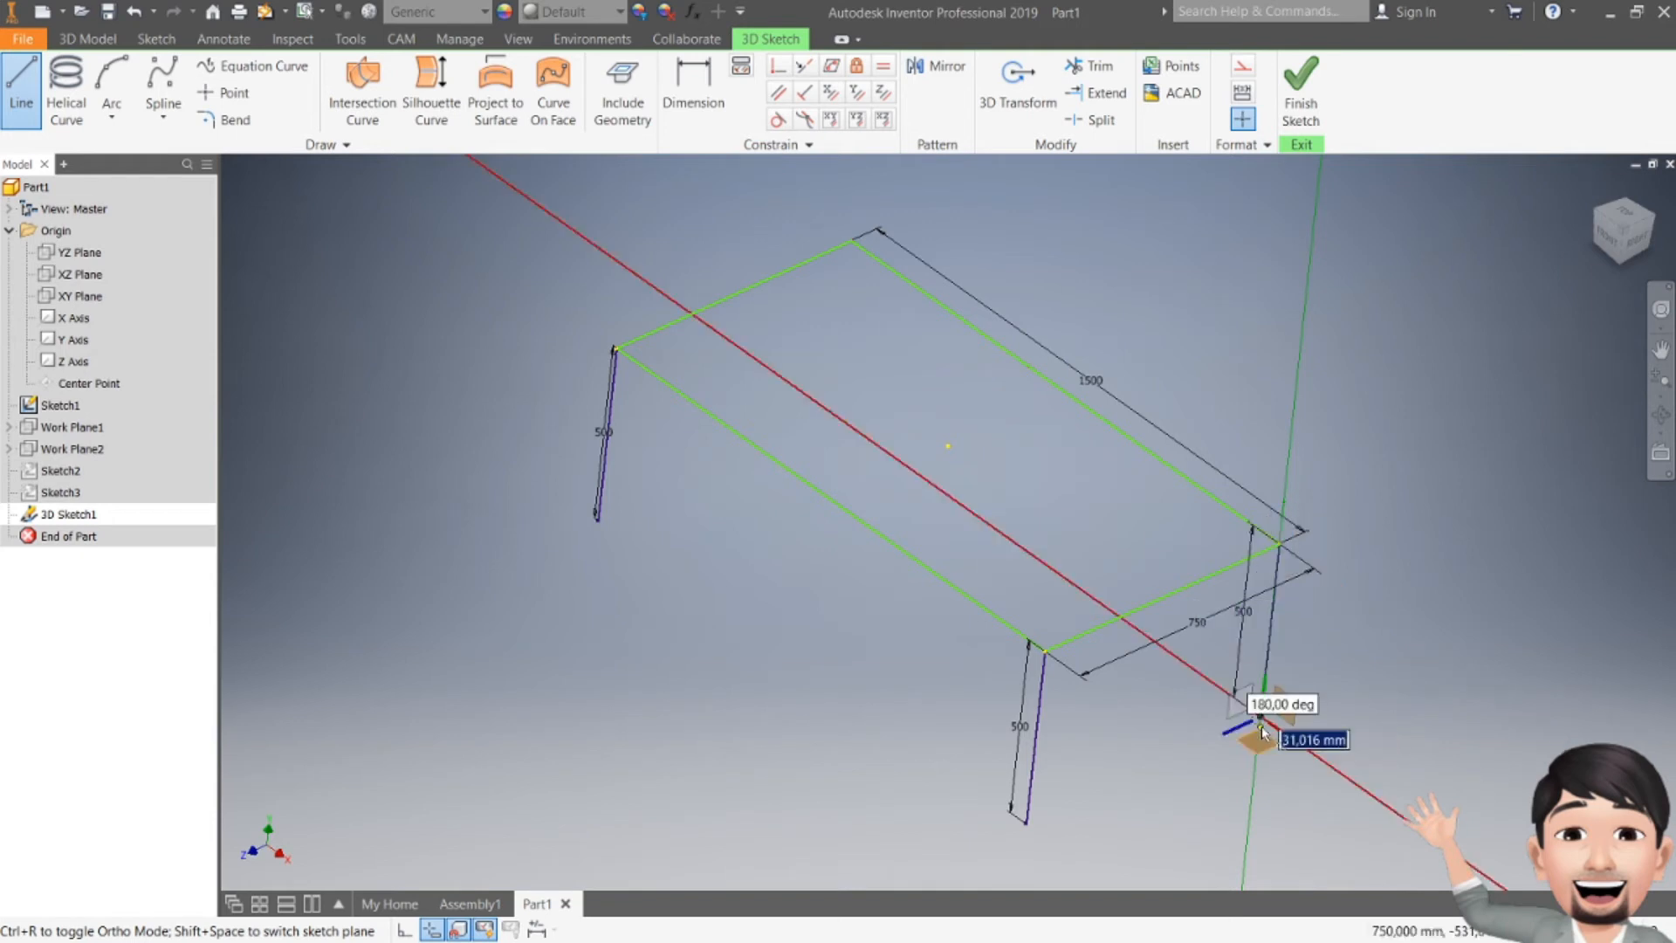
Step: Draw the fourth 500 mm vertical leg line down from the rectangle's back corner
left_click(851, 241)
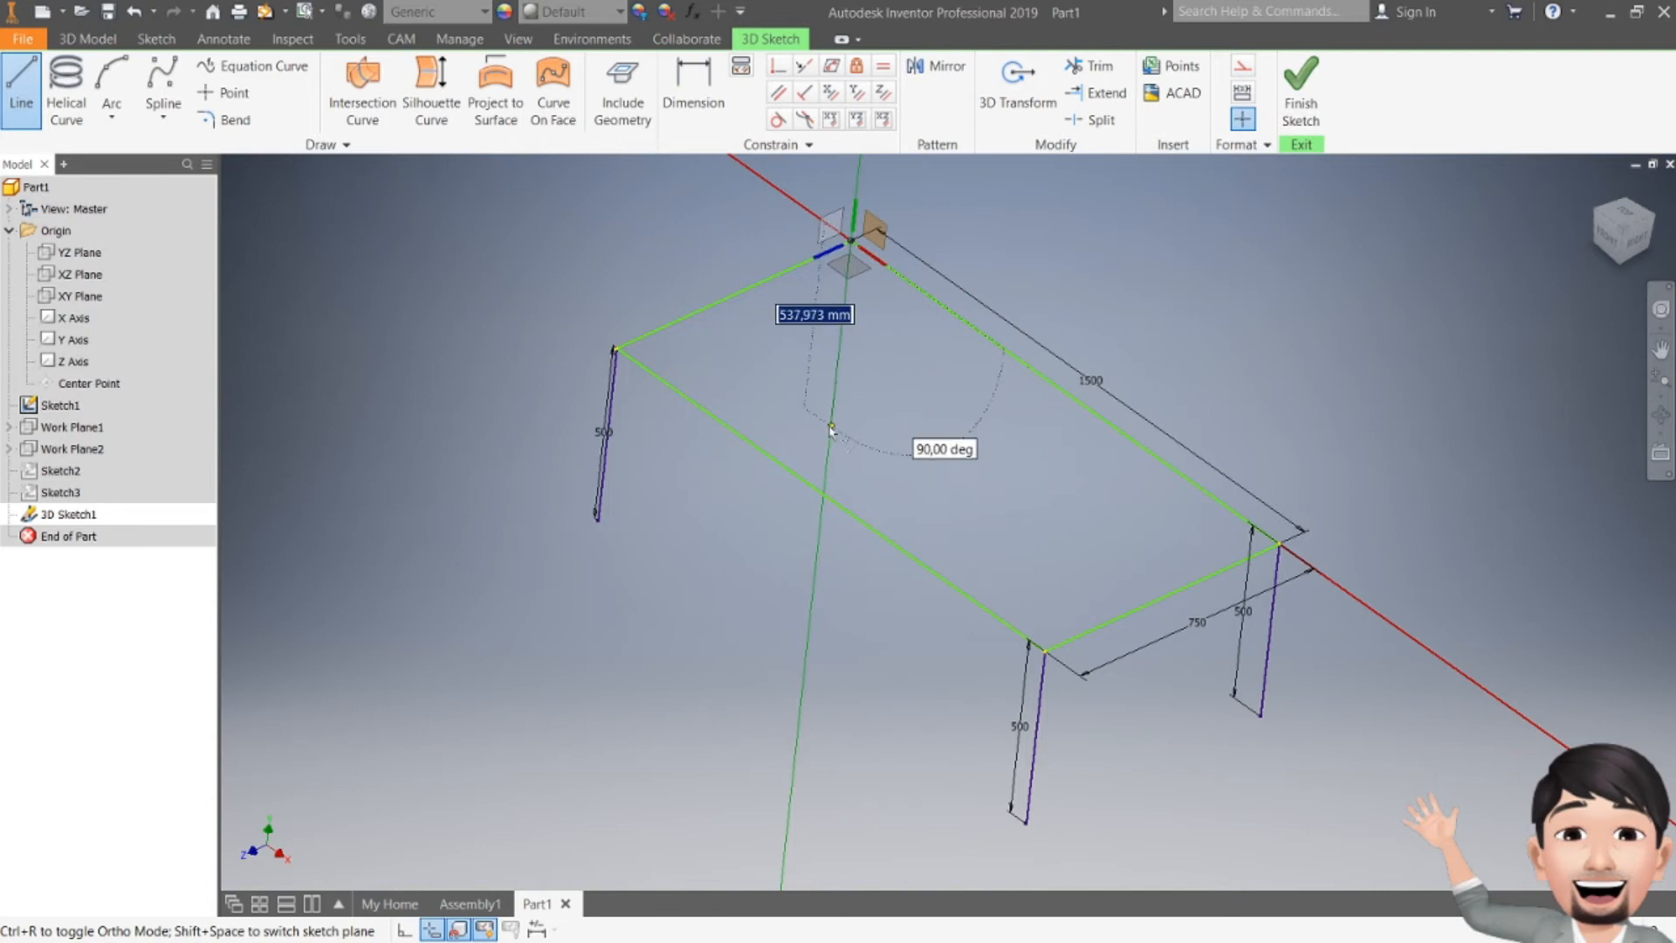
type("500")
key("Return")
key("Escape")
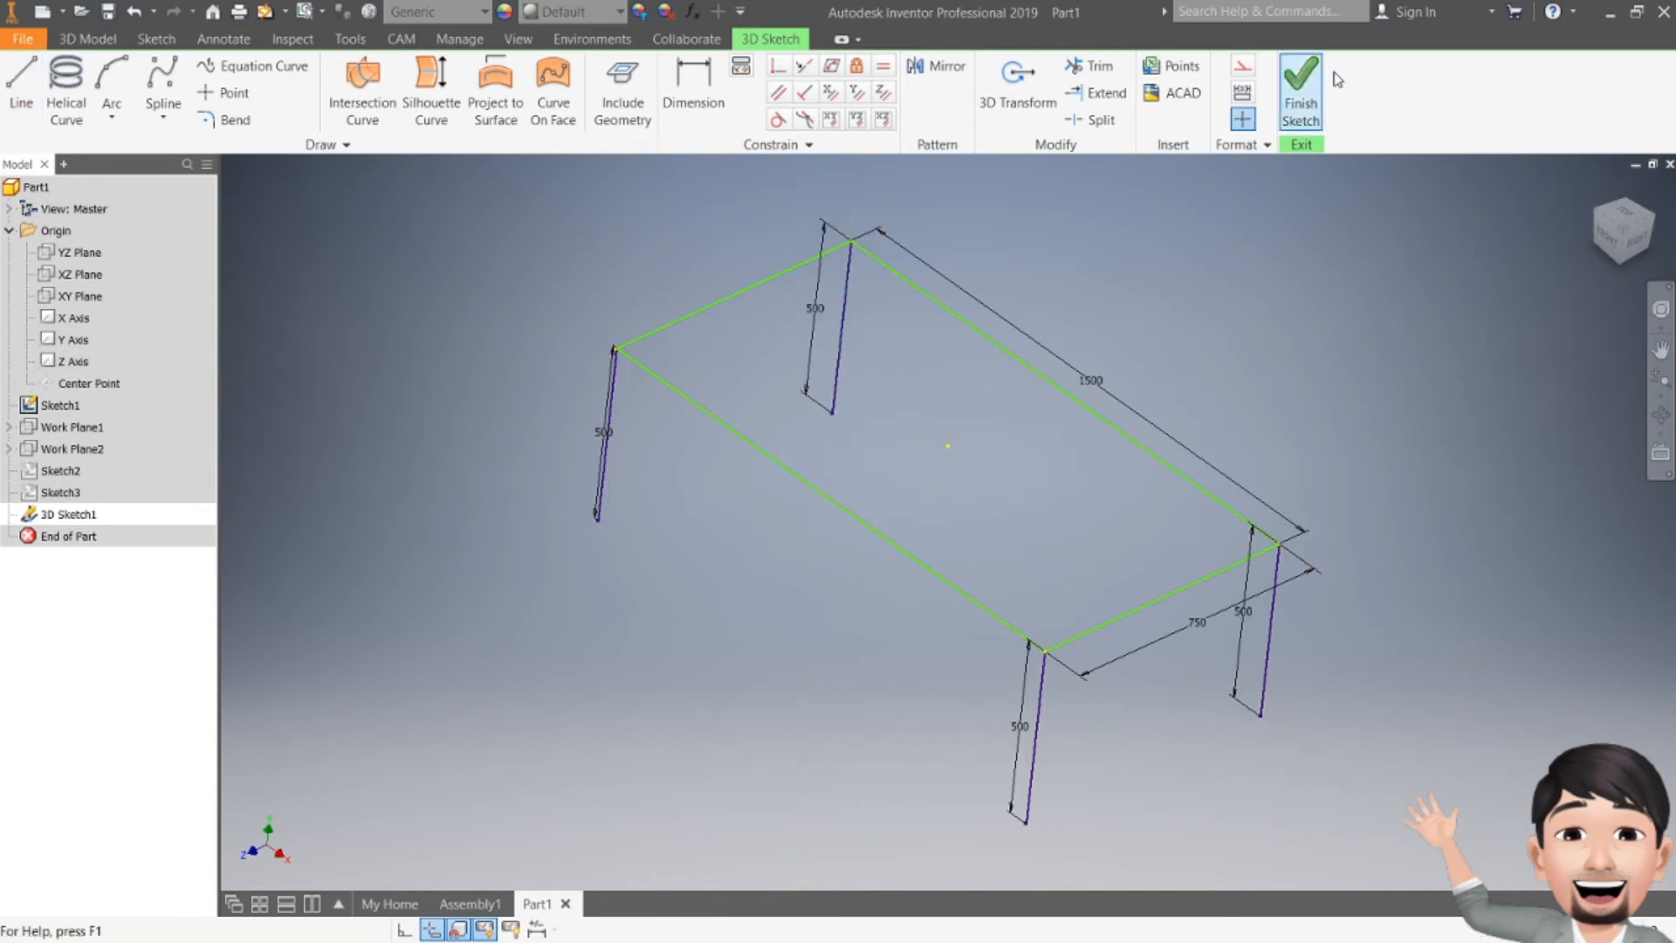
Step: Finish the 3D sketch and save the part as Frame Meja in the Frame folder
left_click(1305, 89)
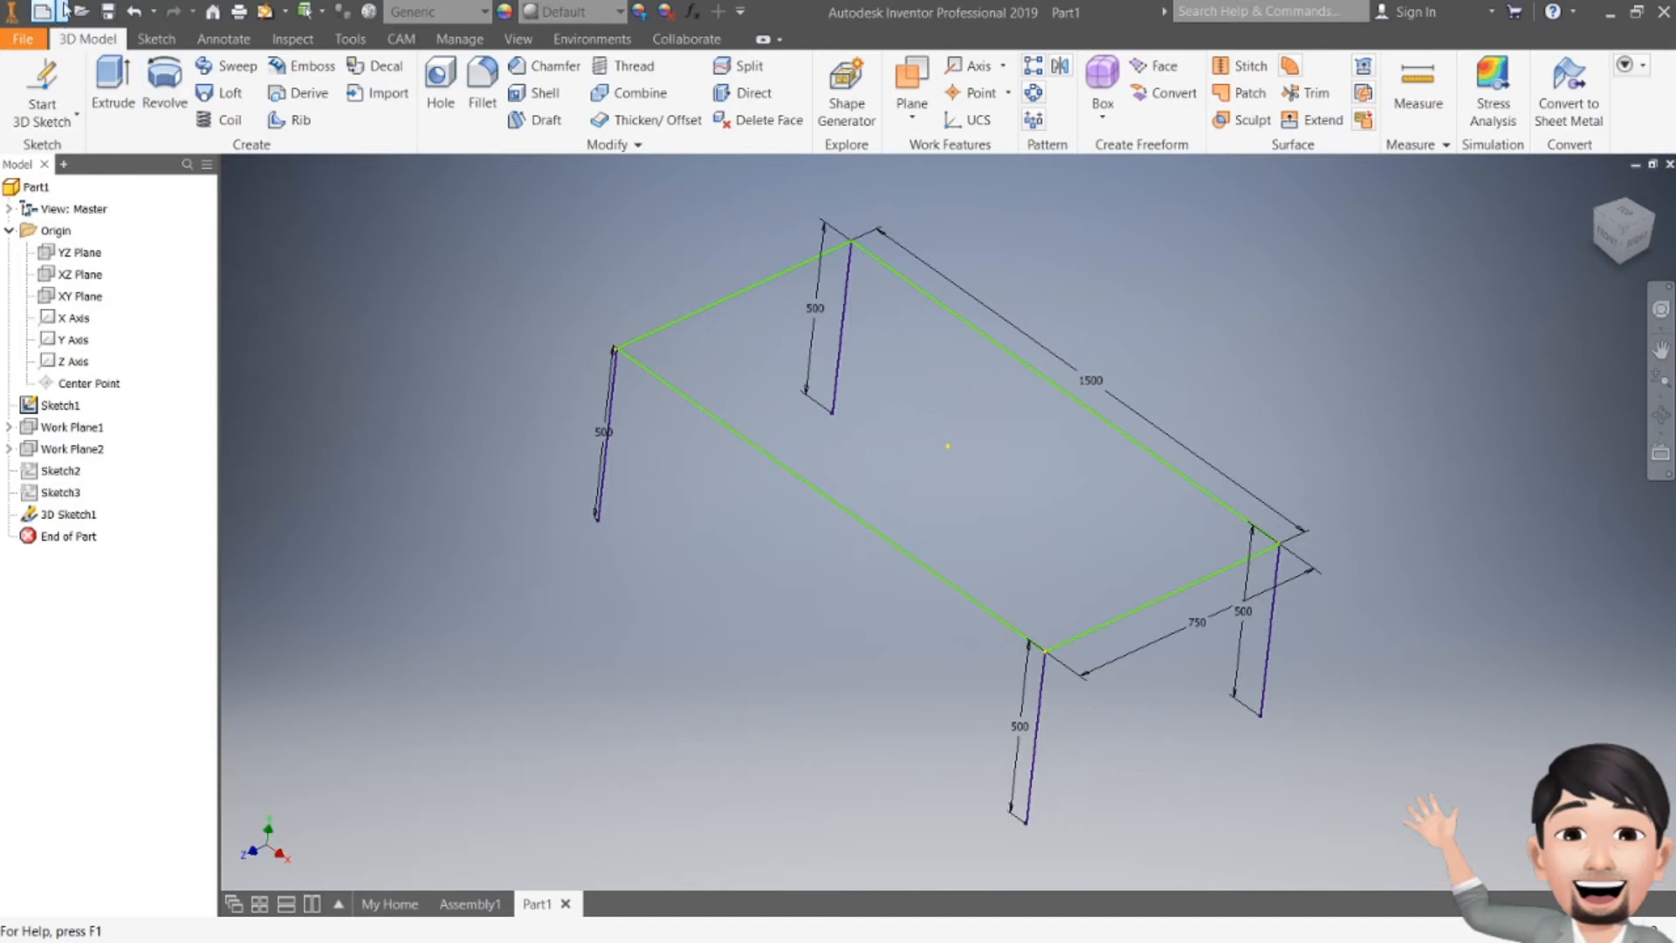
left_click(106, 12)
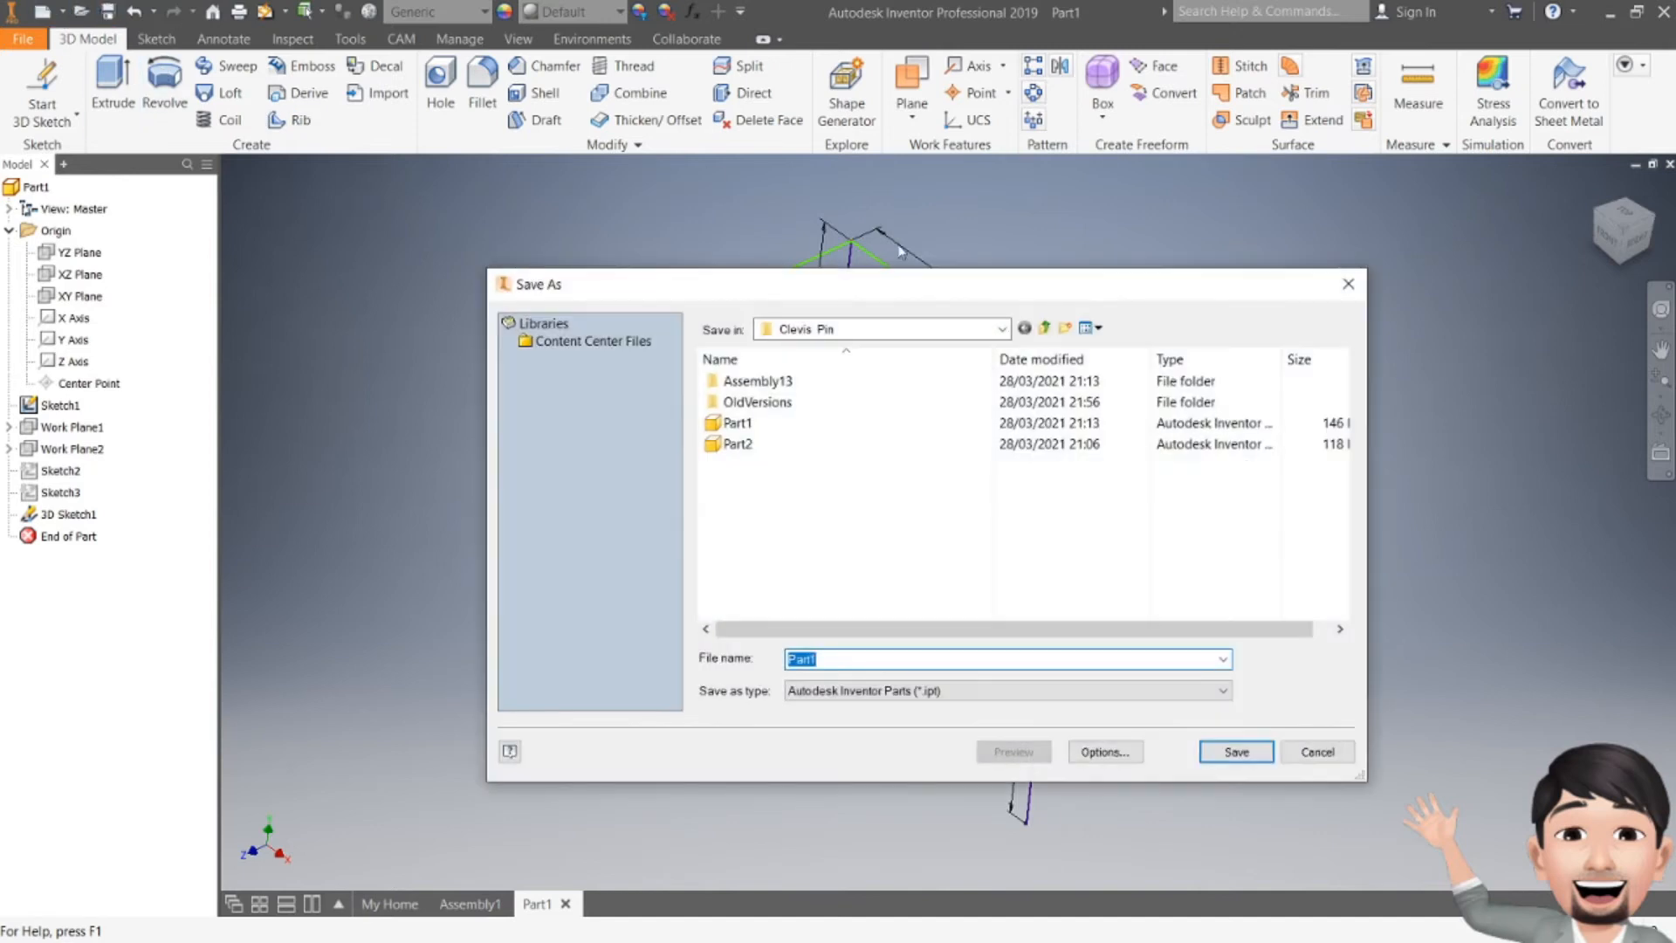
left_click(1043, 328)
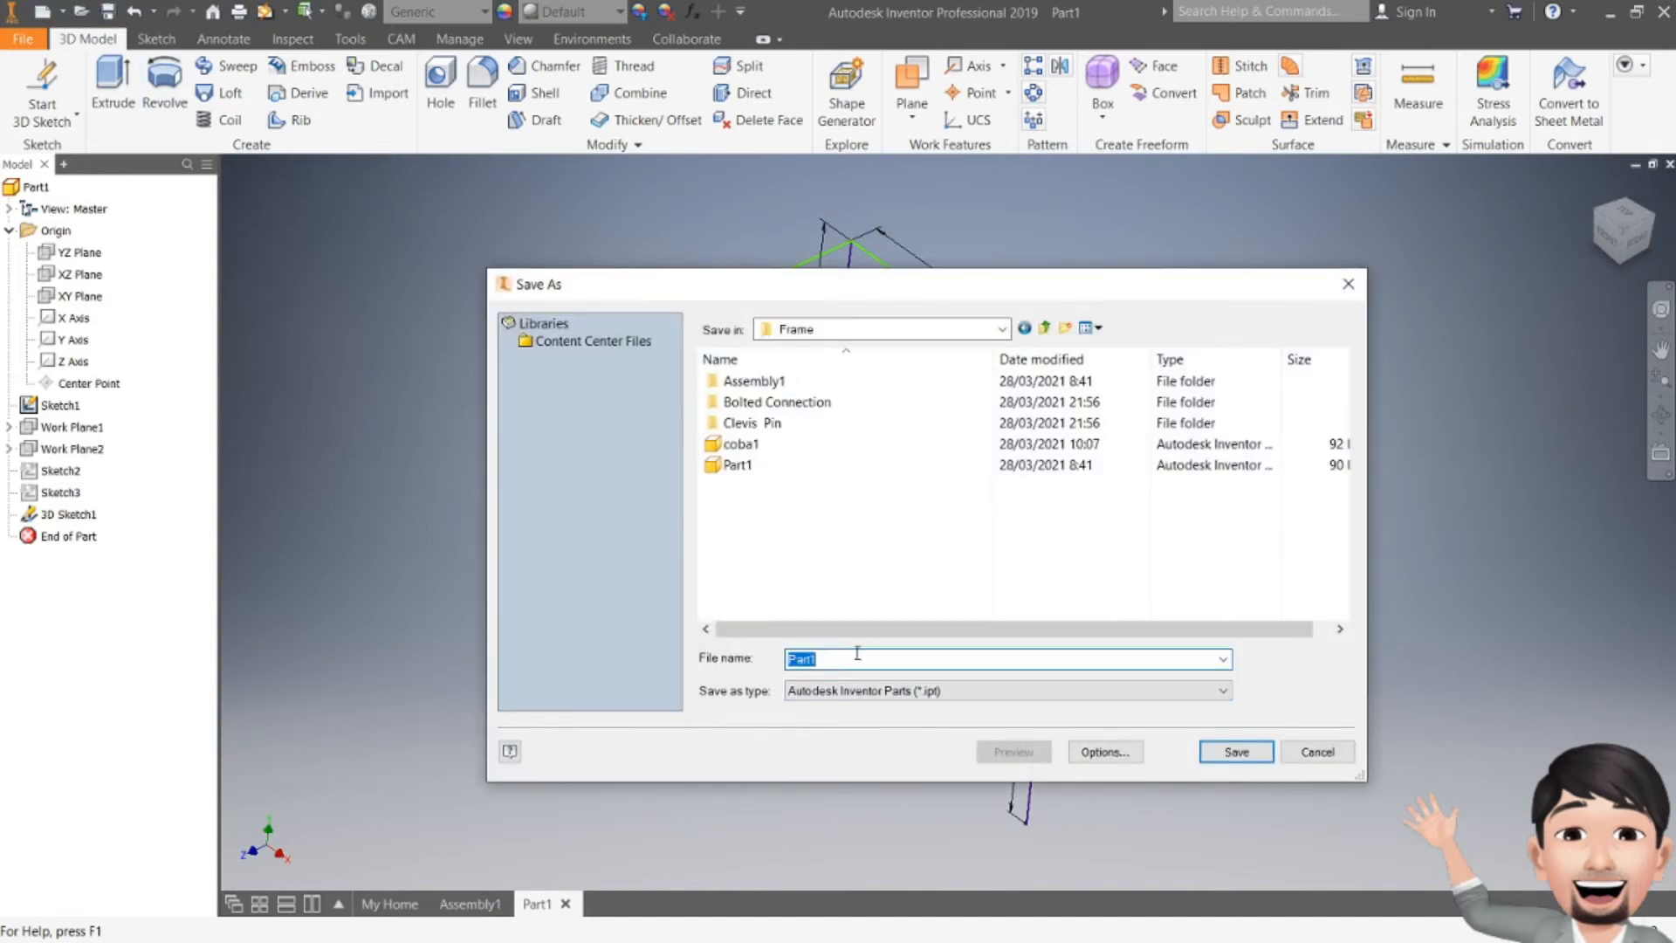
left_click_drag(857, 653, 702, 690)
type("Frame Meja")
left_click(1231, 752)
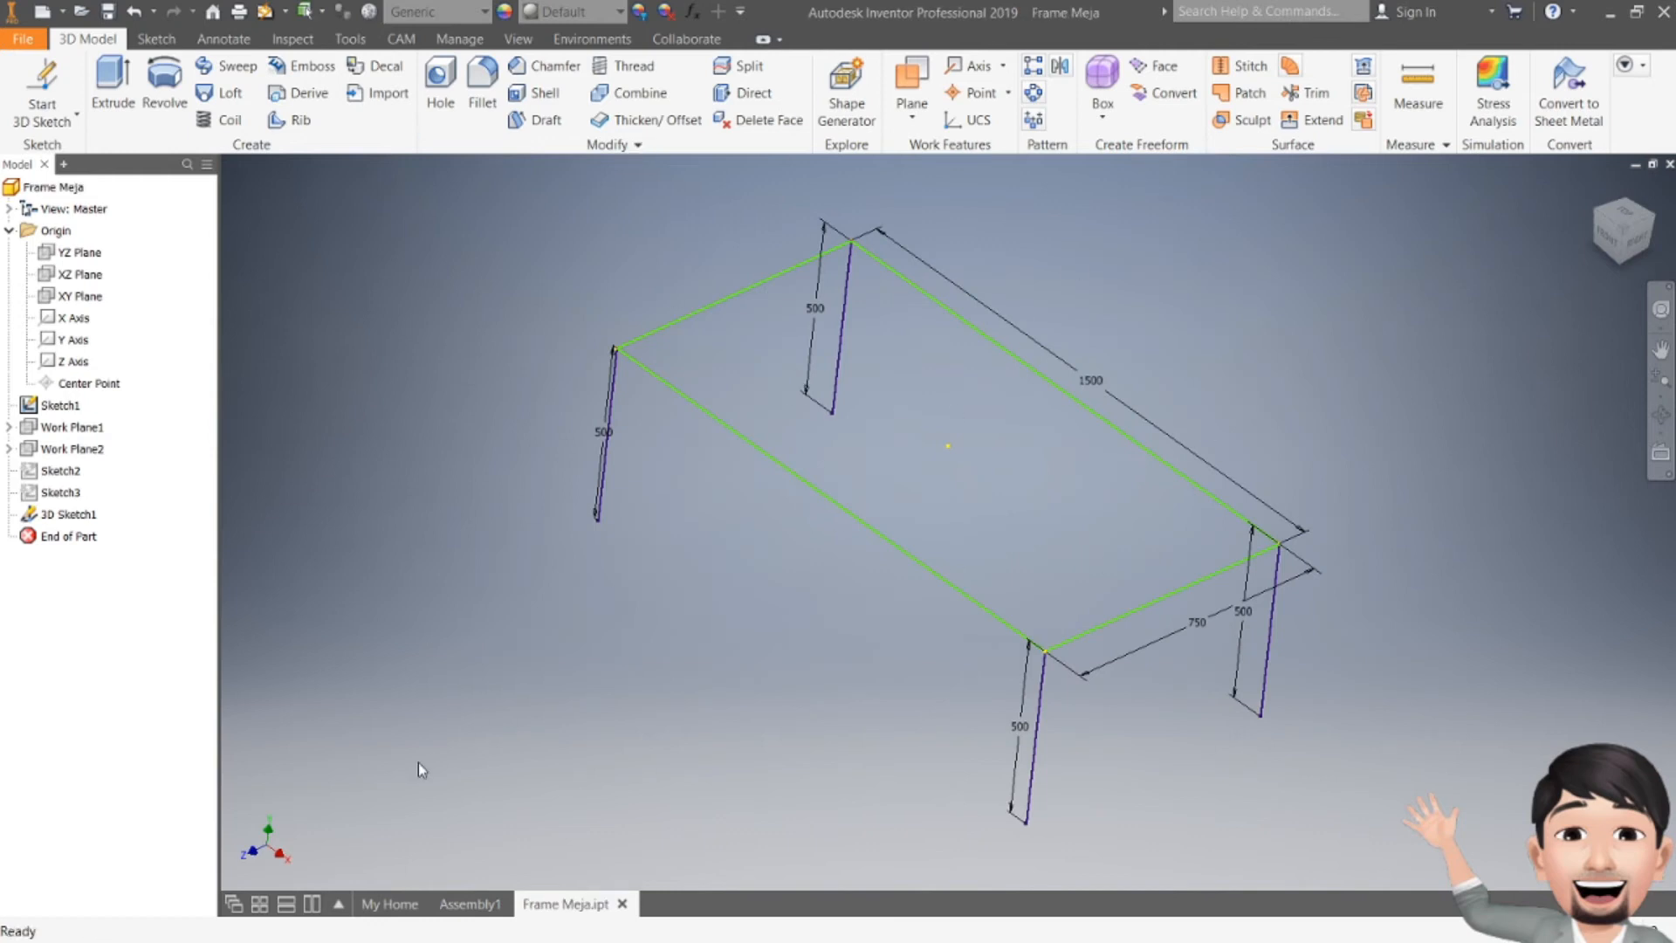
Step: Create a new assembly from the Standard (mm).iam template
left_click(382, 892)
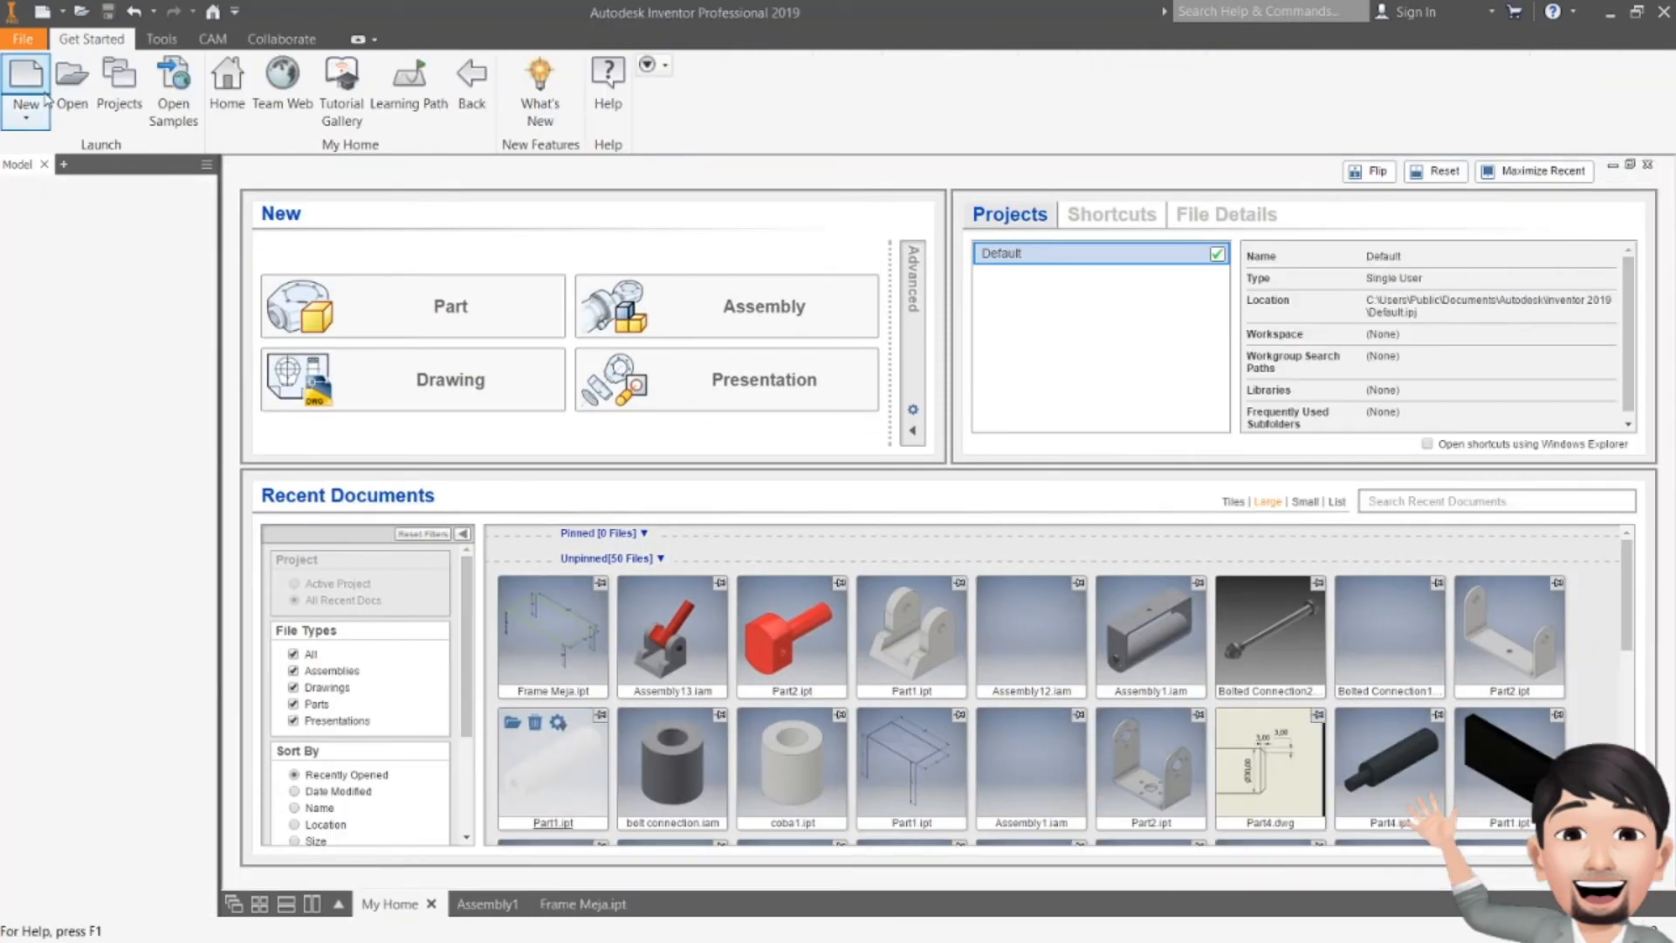
left_click(39, 87)
left_click(688, 440)
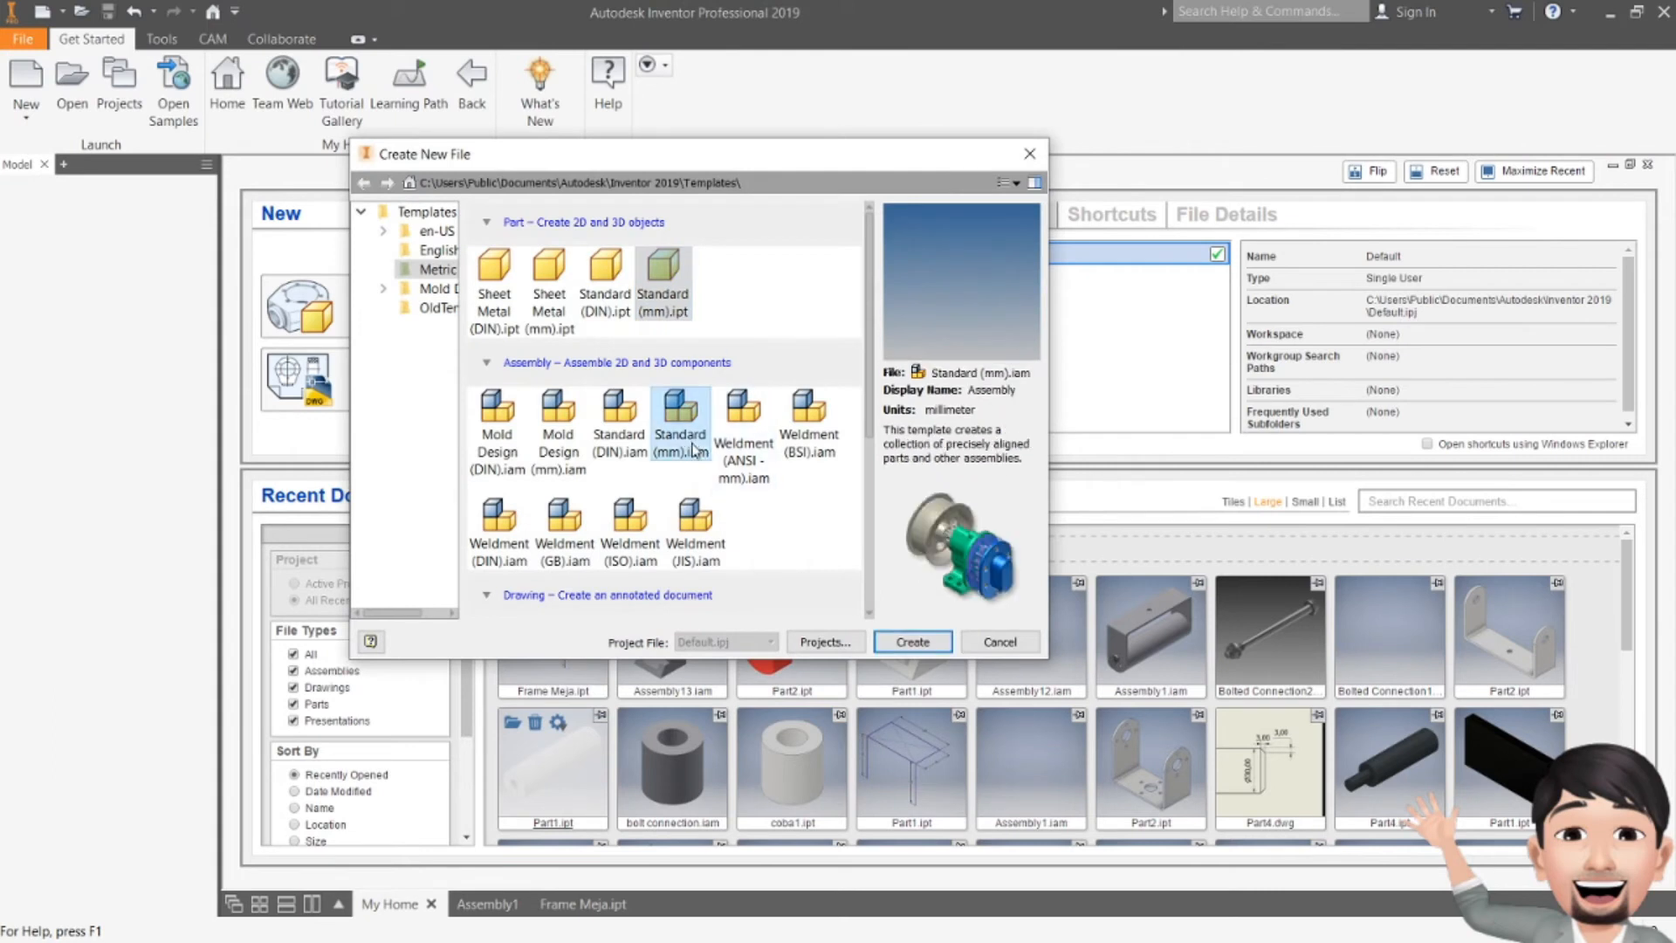
left_click(904, 646)
left_click(799, 568)
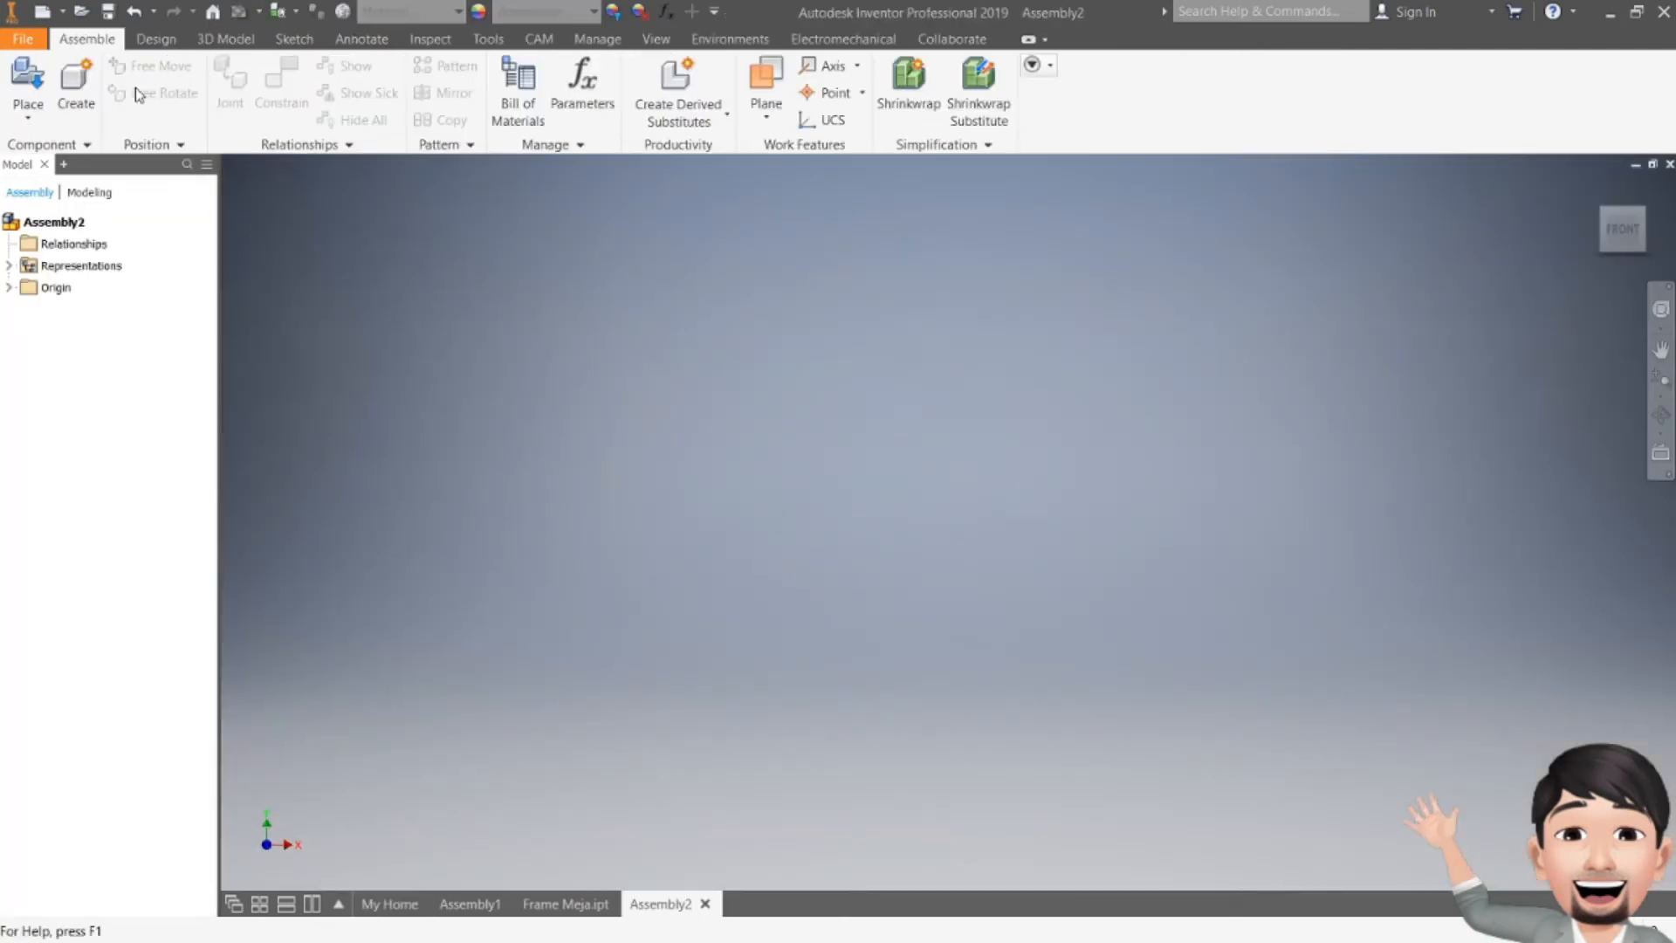
Step: Place the Frame Meja part from the Frame folder into the assembly as a single component
left_click(29, 79)
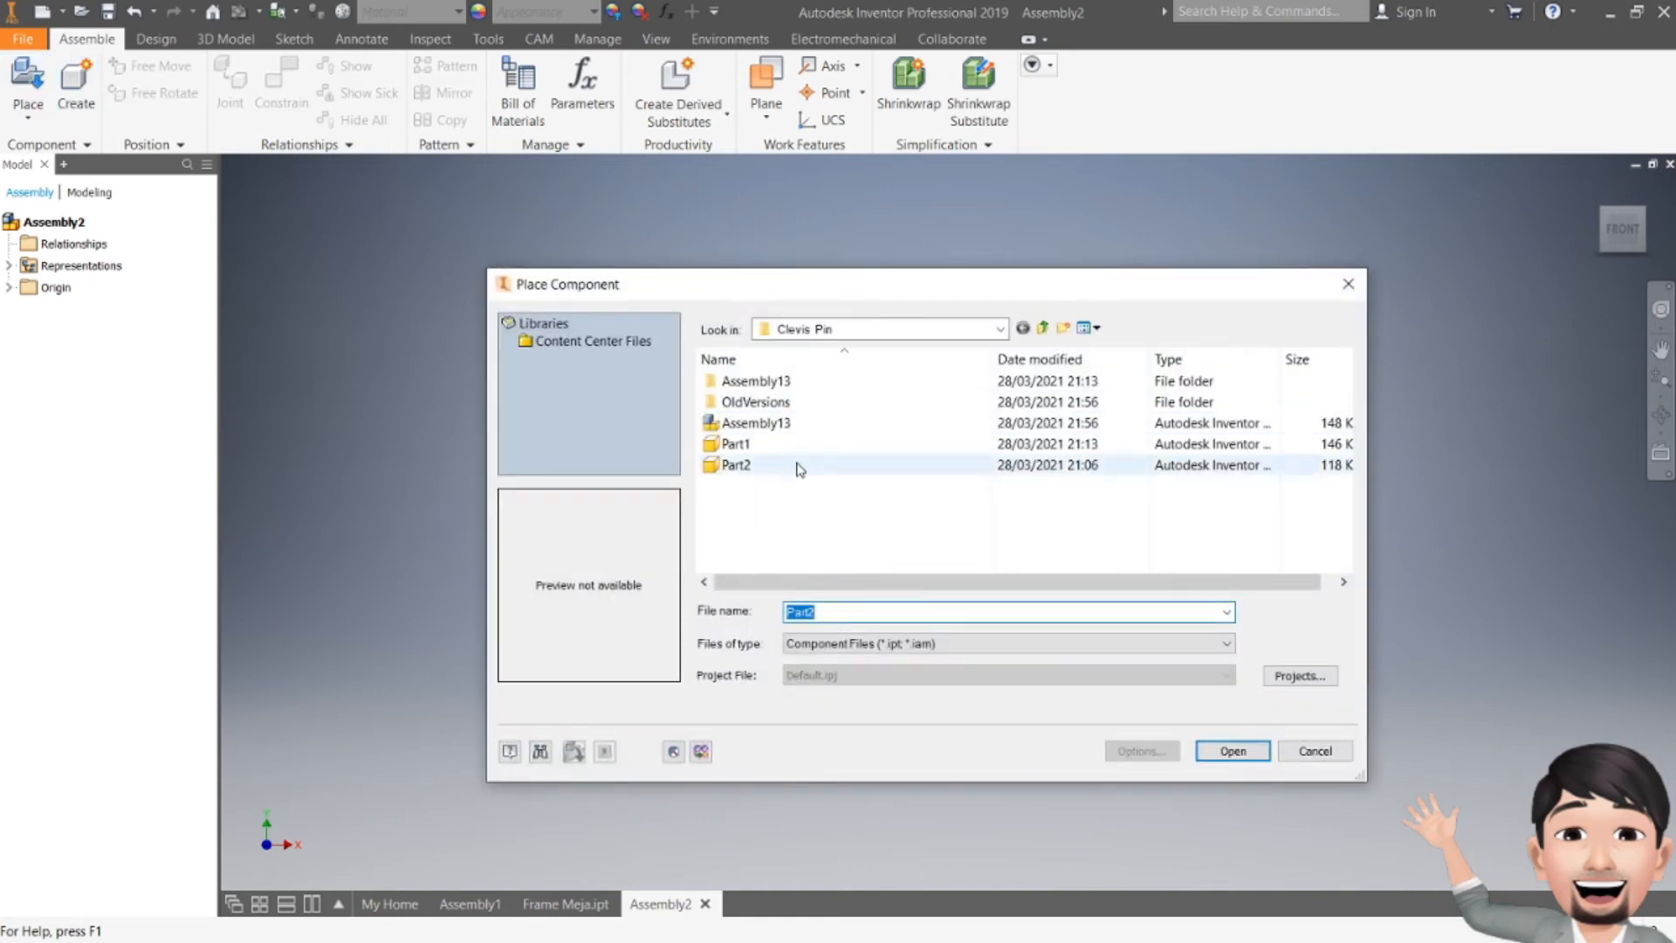
left_click(1002, 330)
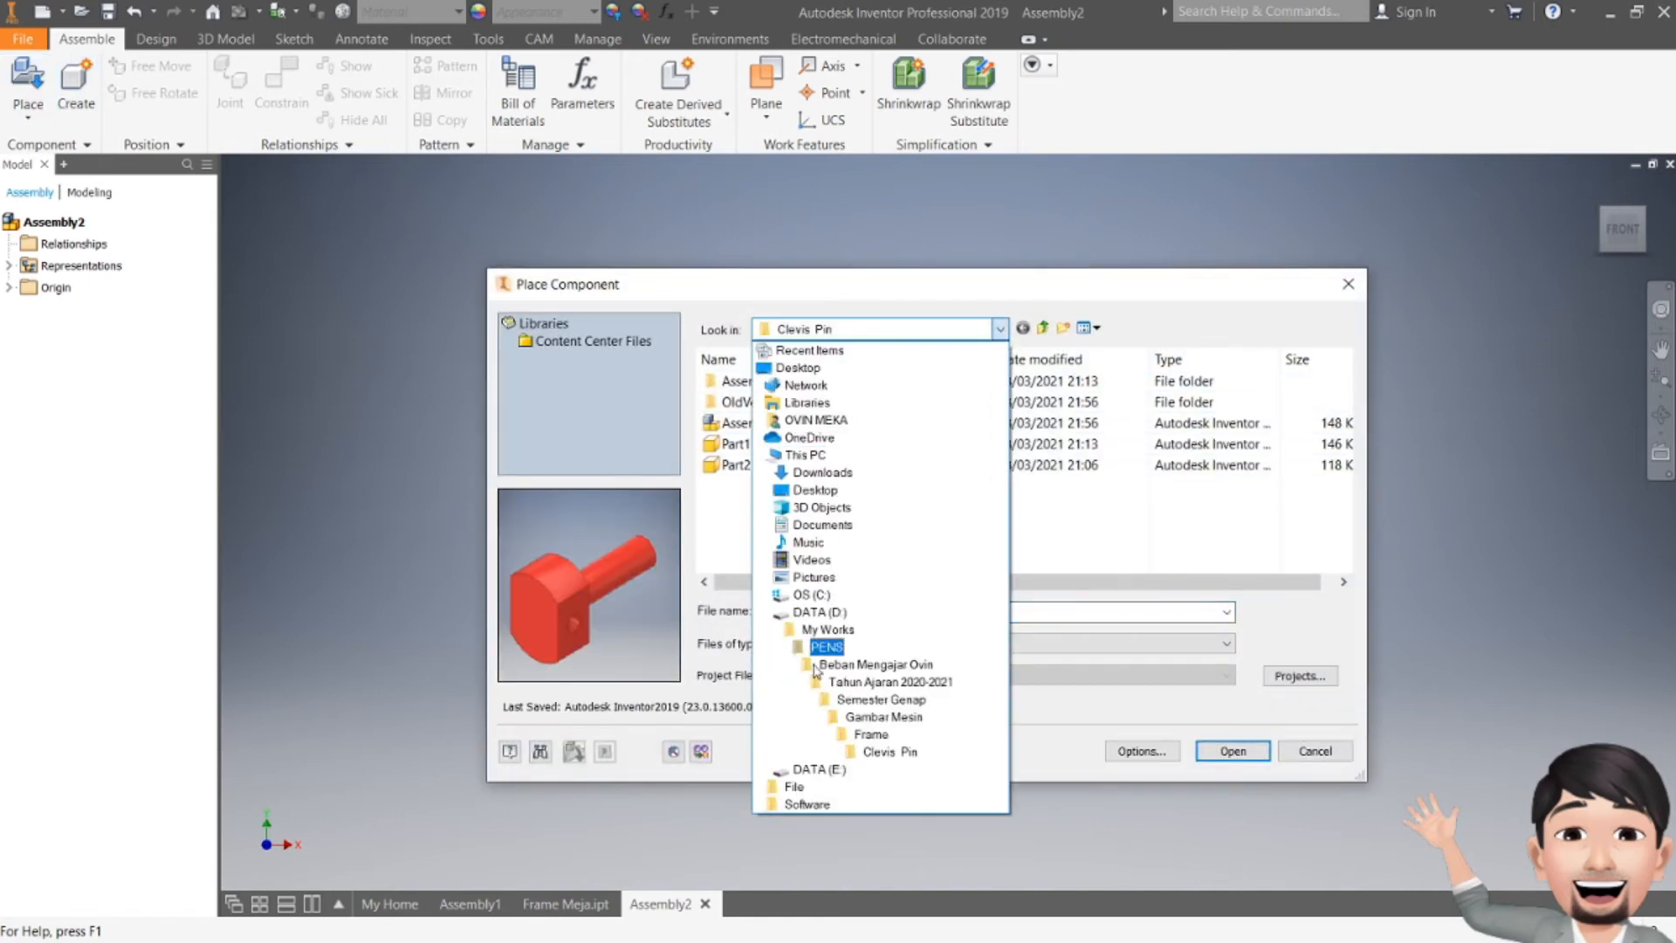
left_click(847, 730)
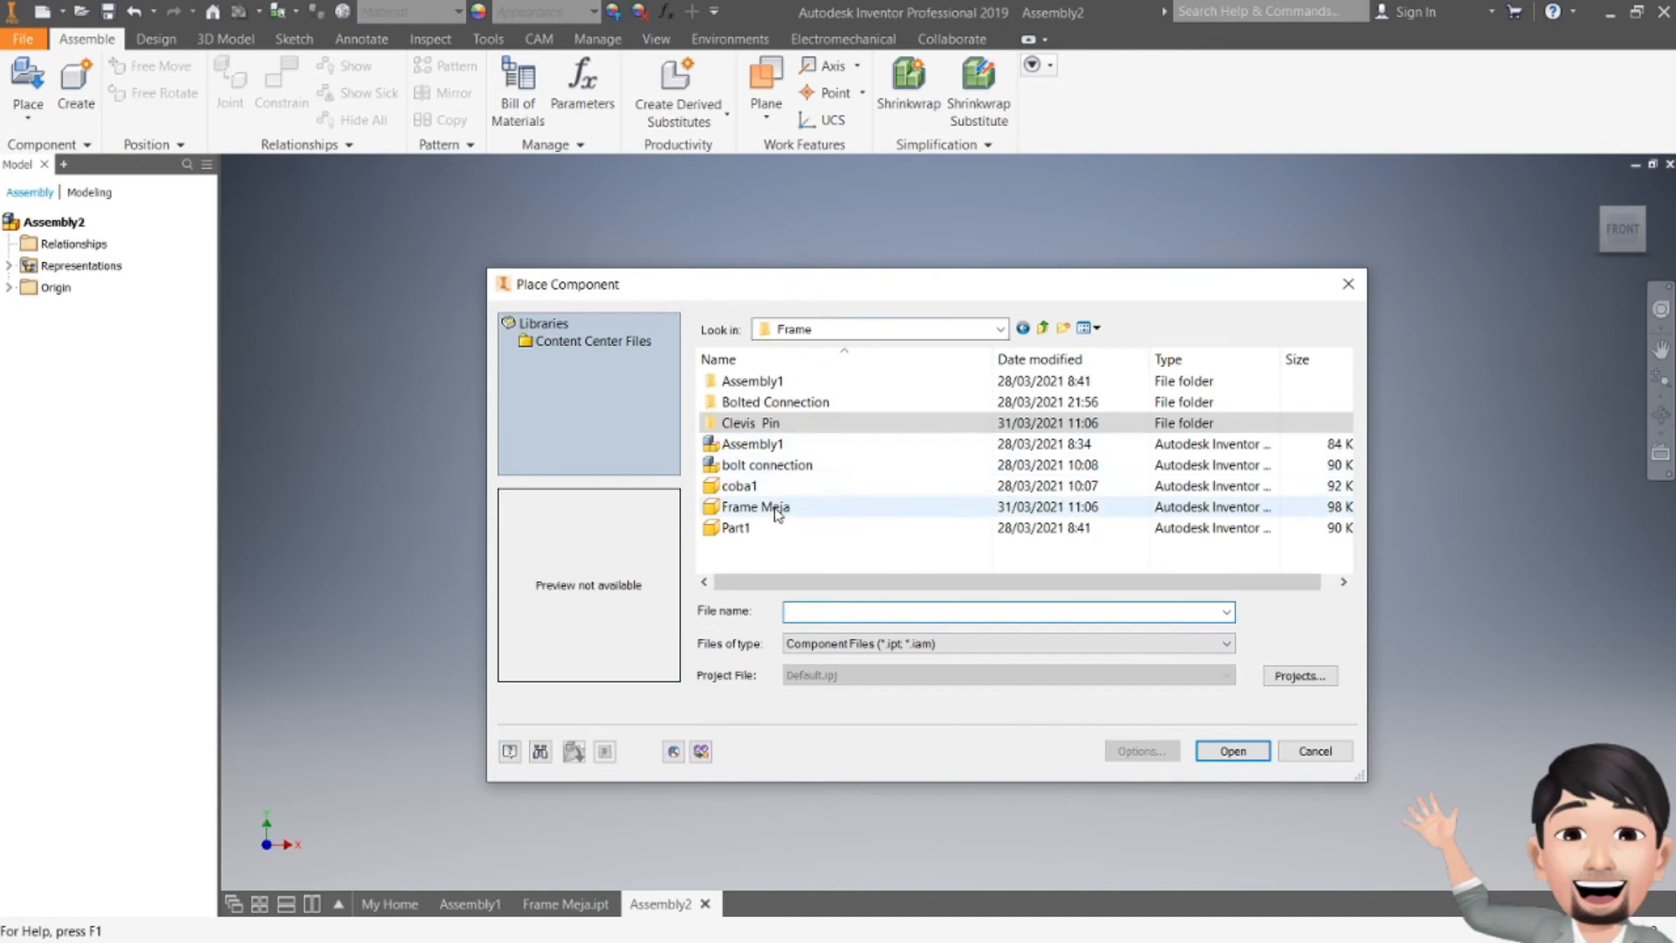
left_click(742, 508)
left_click(1209, 759)
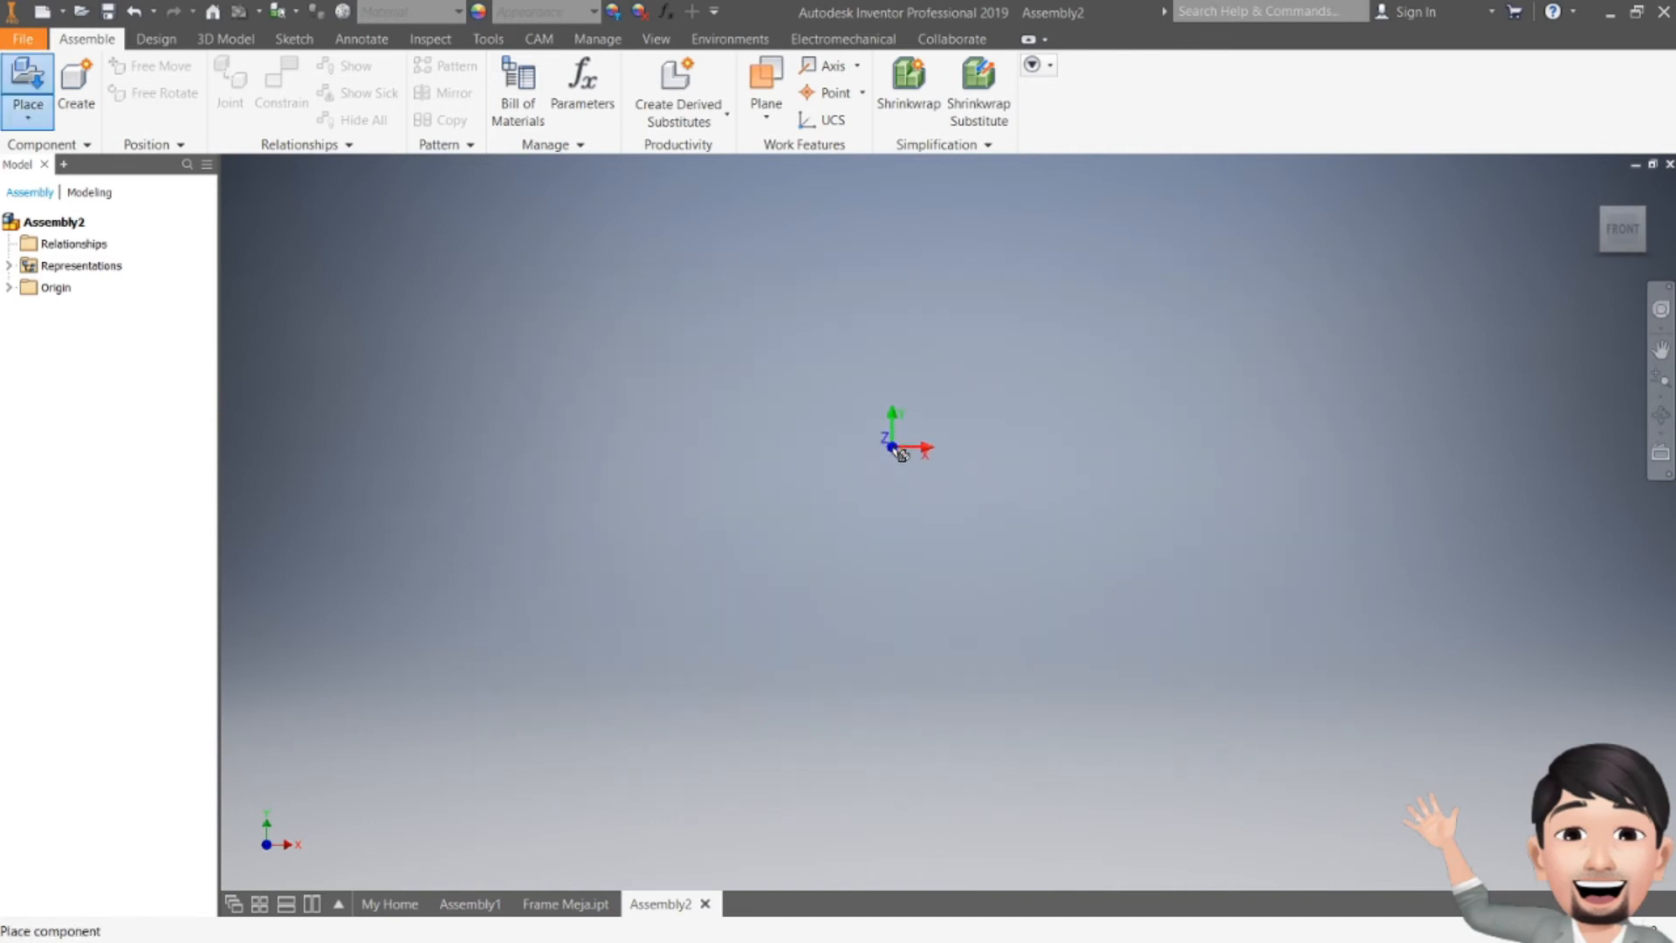
left_click(1015, 481)
key("Escape")
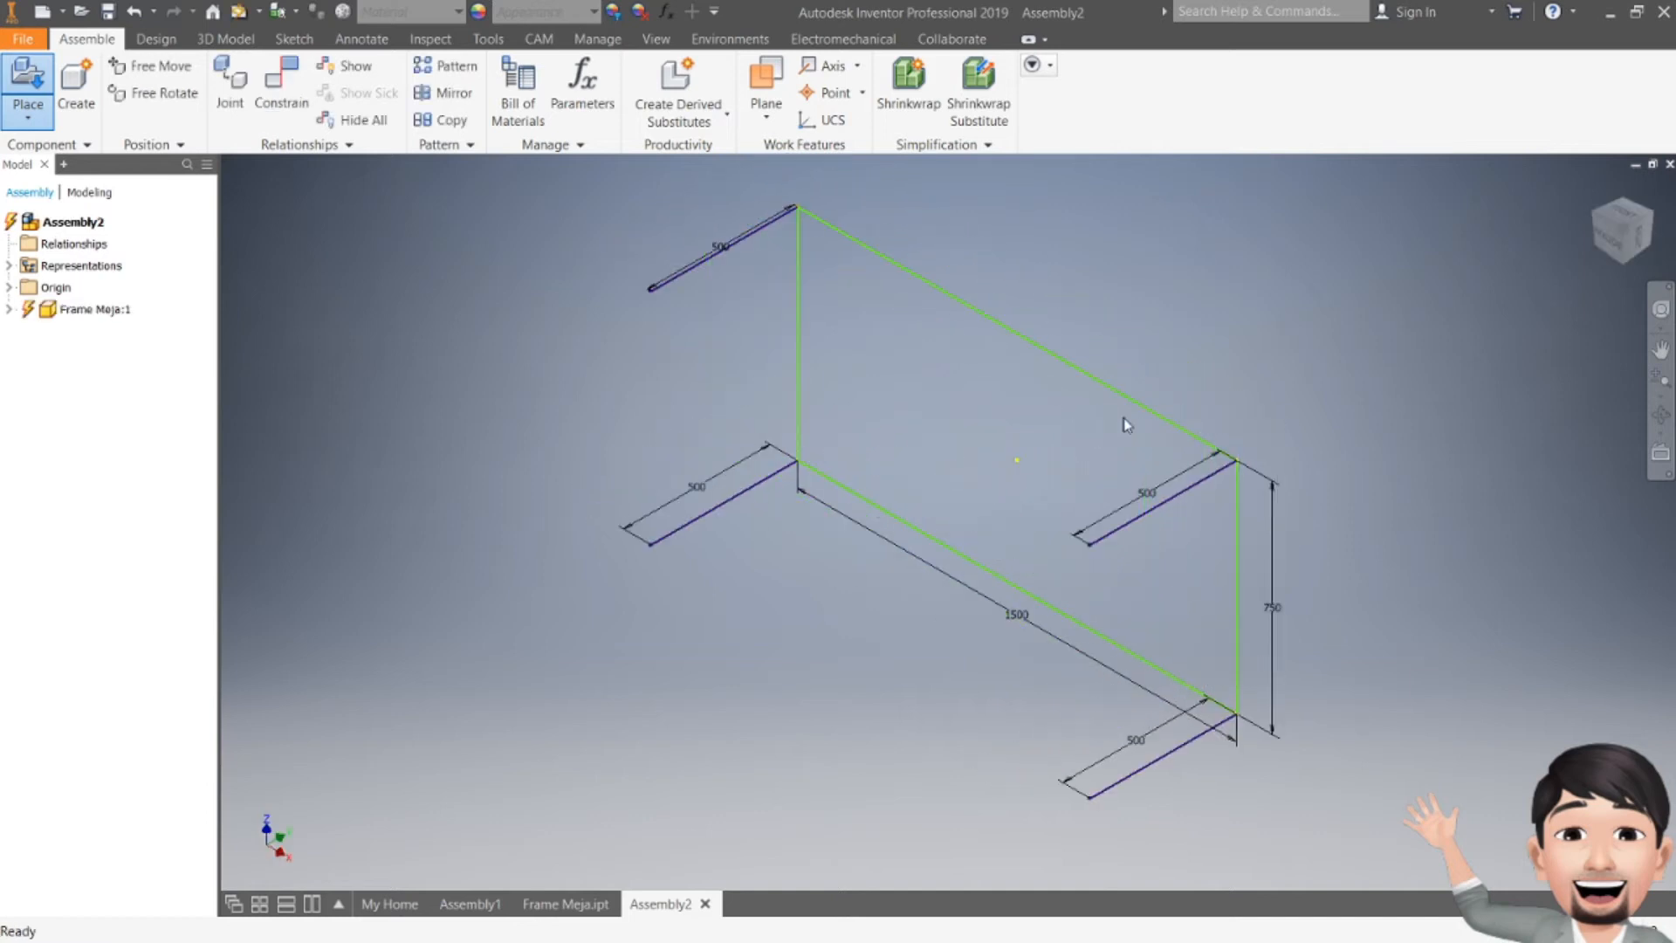
Step: Orient the assembly to an isometric view and set it as the Home view using Fit to View
left_click(1624, 223)
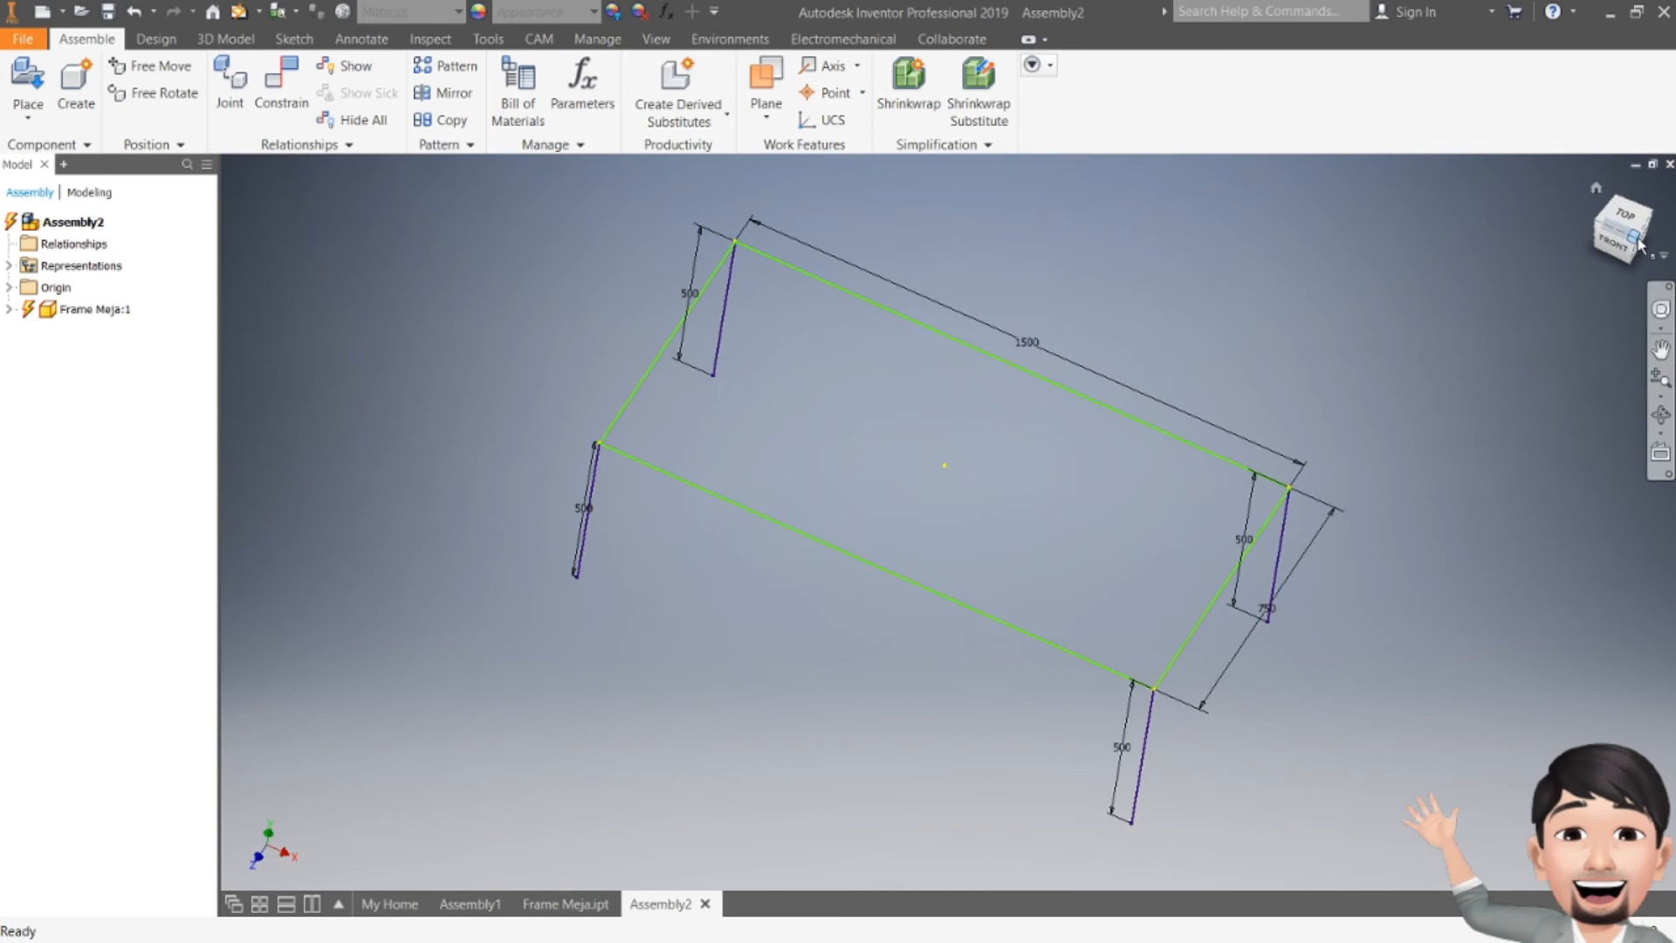
left_click(1634, 238)
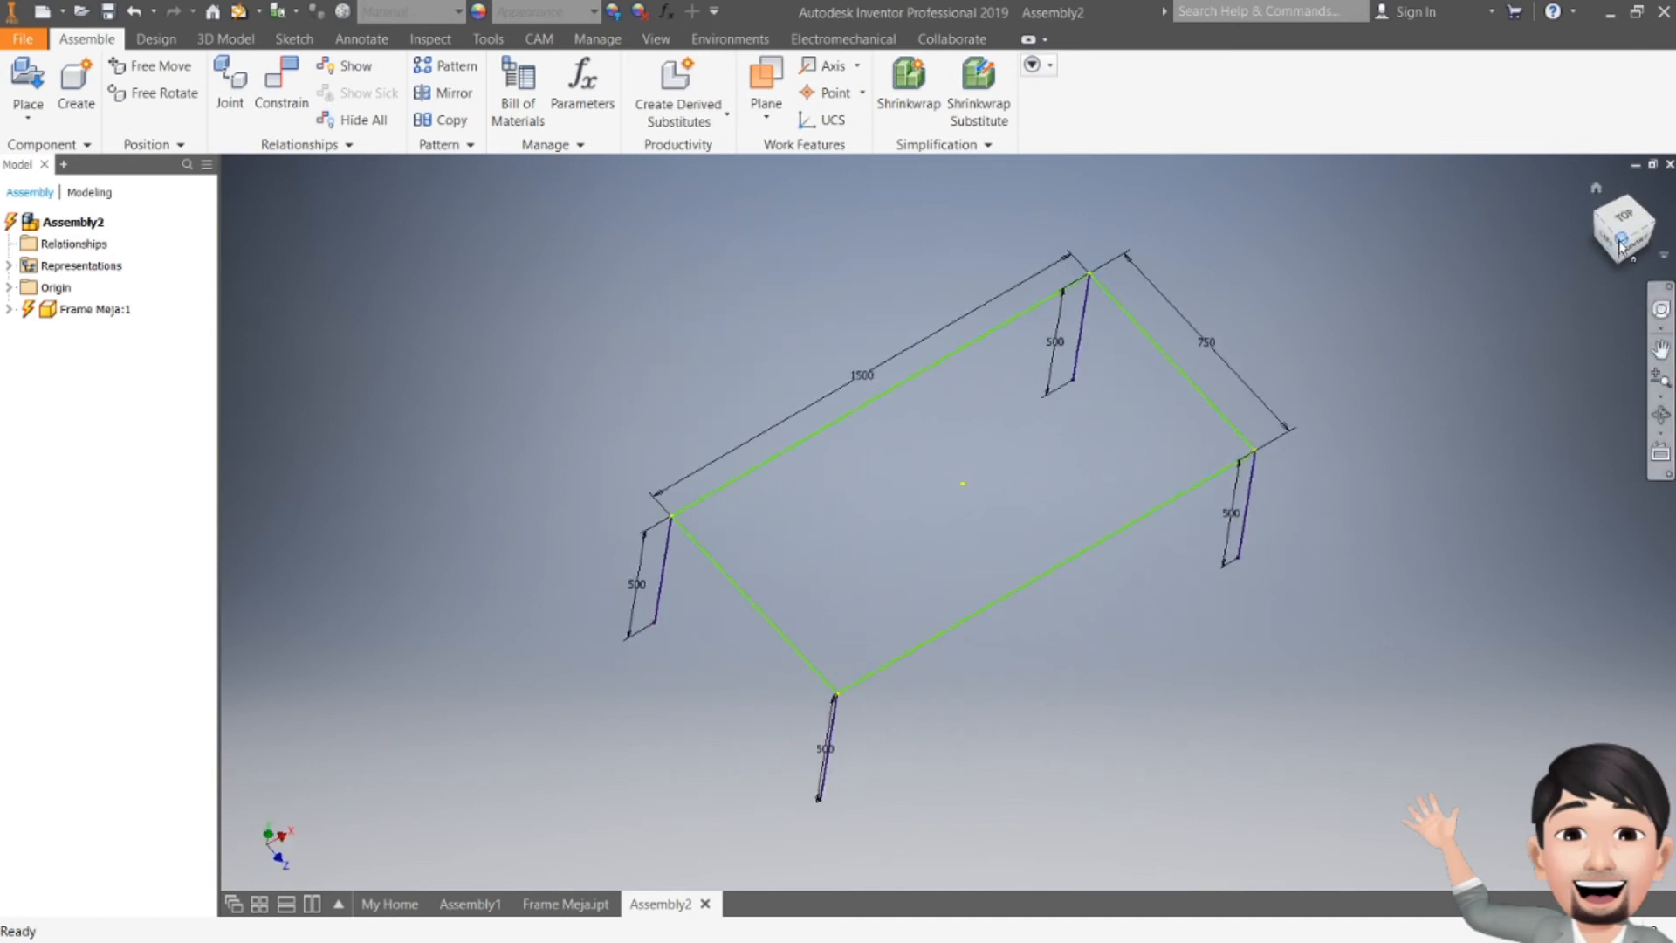
left_click(1621, 245)
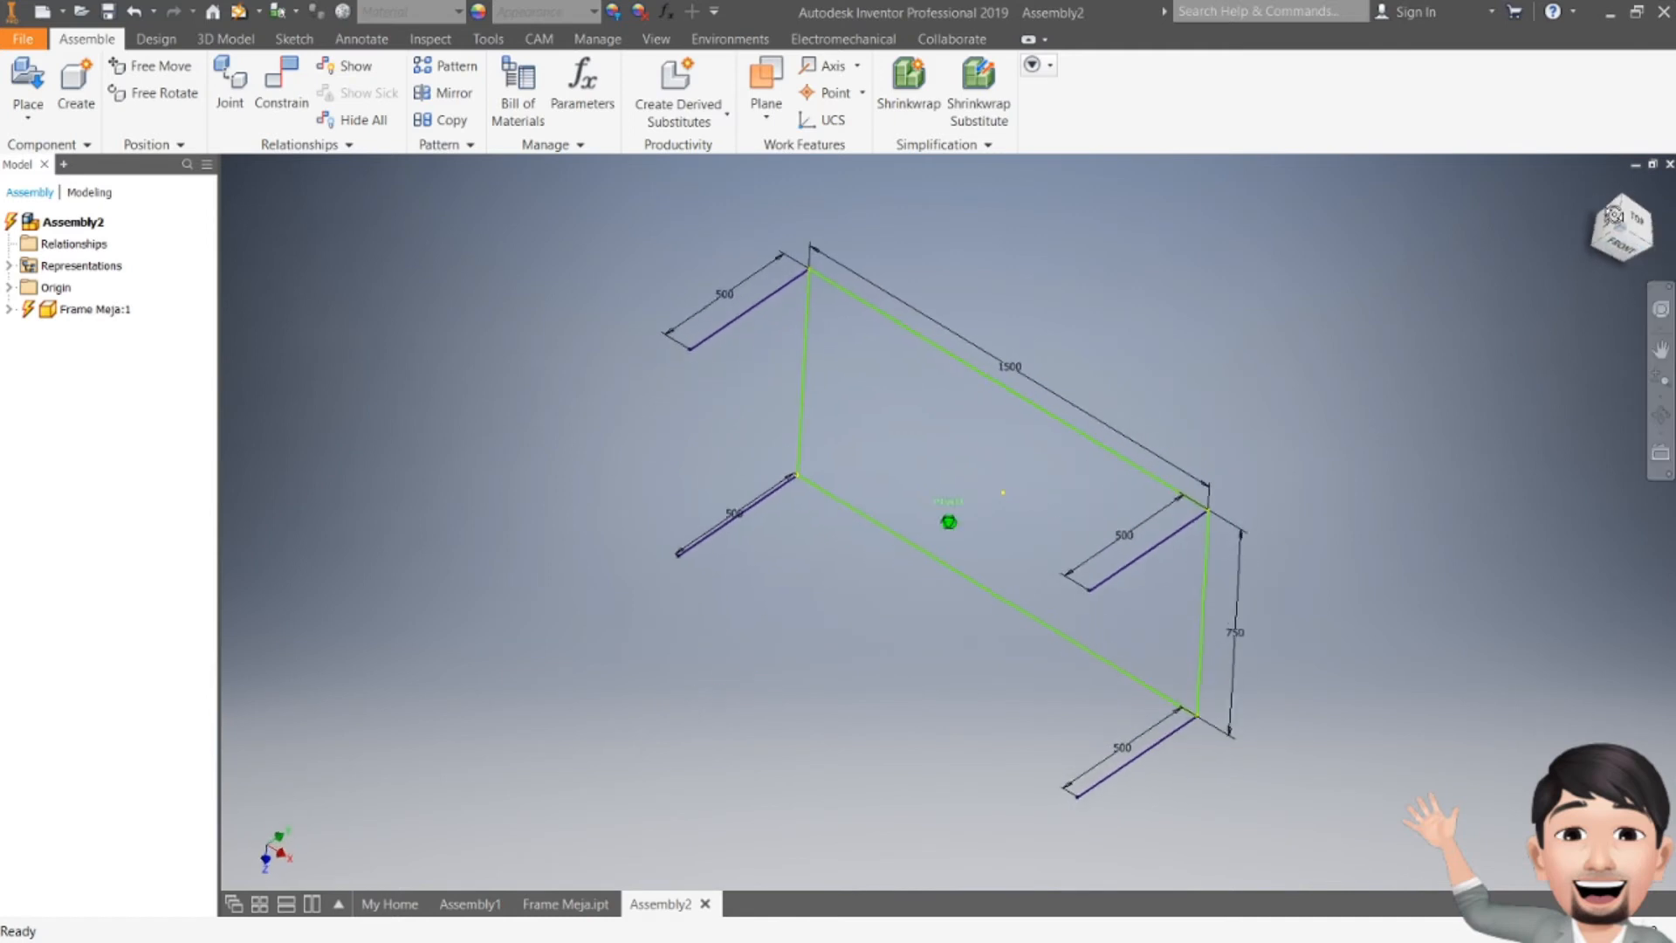
key("F4")
mouse_move(1131, 447)
left_mouse_down()
mouse_move(1074, 344)
mouse_move(1126, 415)
mouse_move(1239, 404)
mouse_move(1334, 347)
mouse_move(1336, 441)
left_mouse_up()
key("Escape")
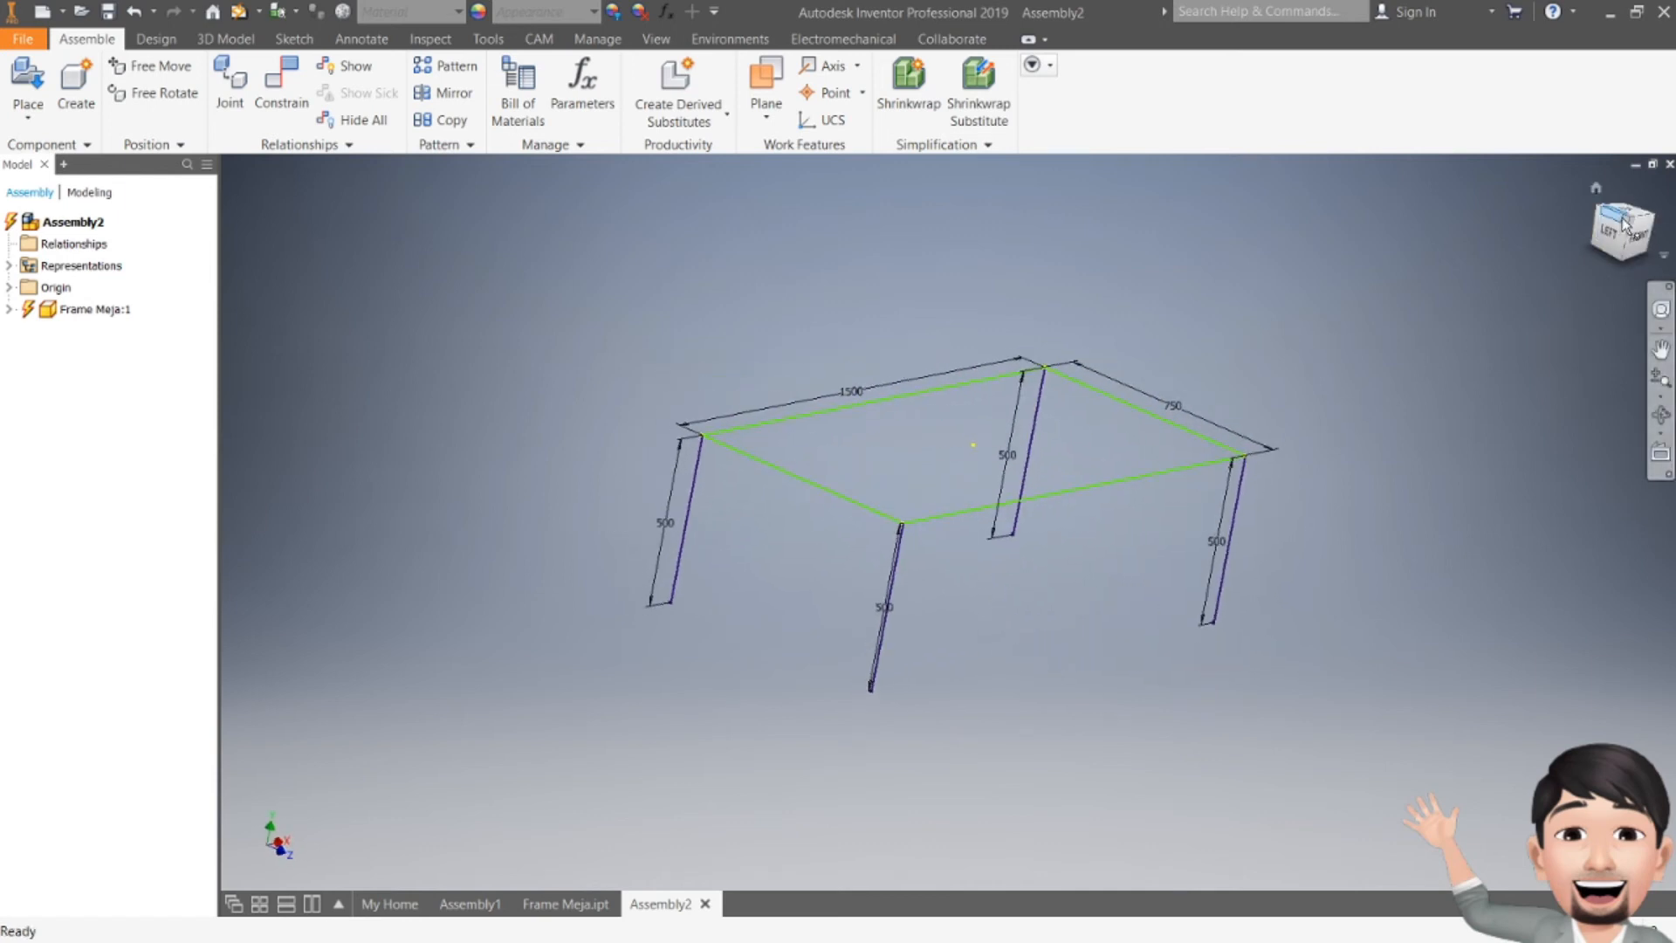
left_click(1624, 225)
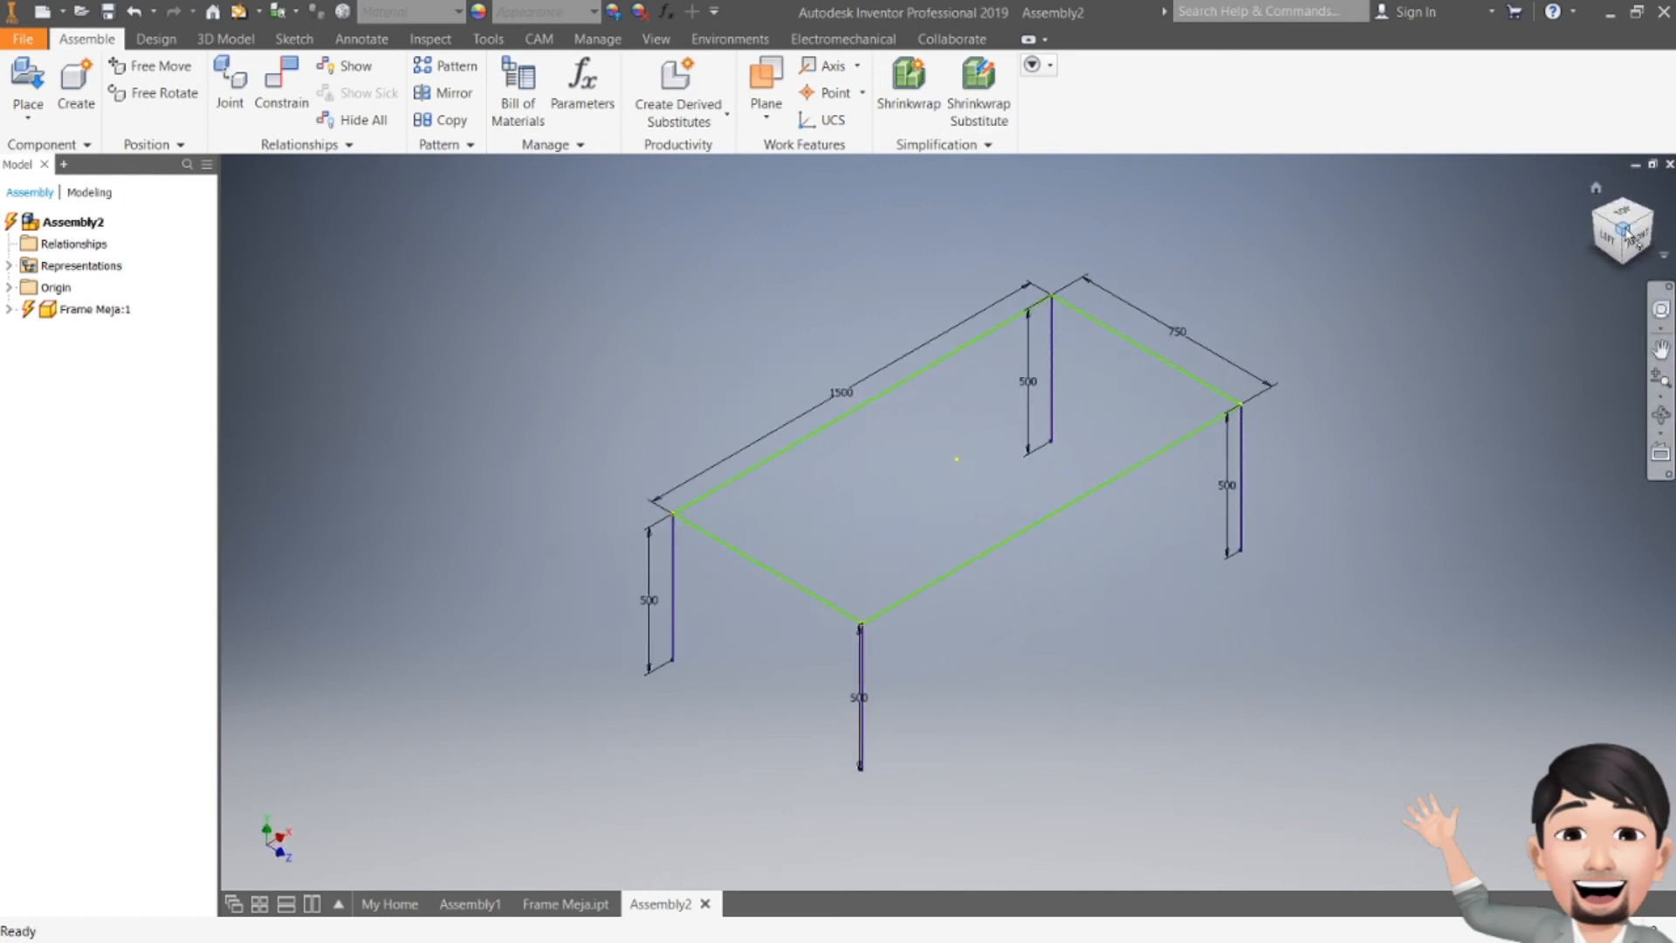
right_click(1626, 232)
mouse_move(1530, 384)
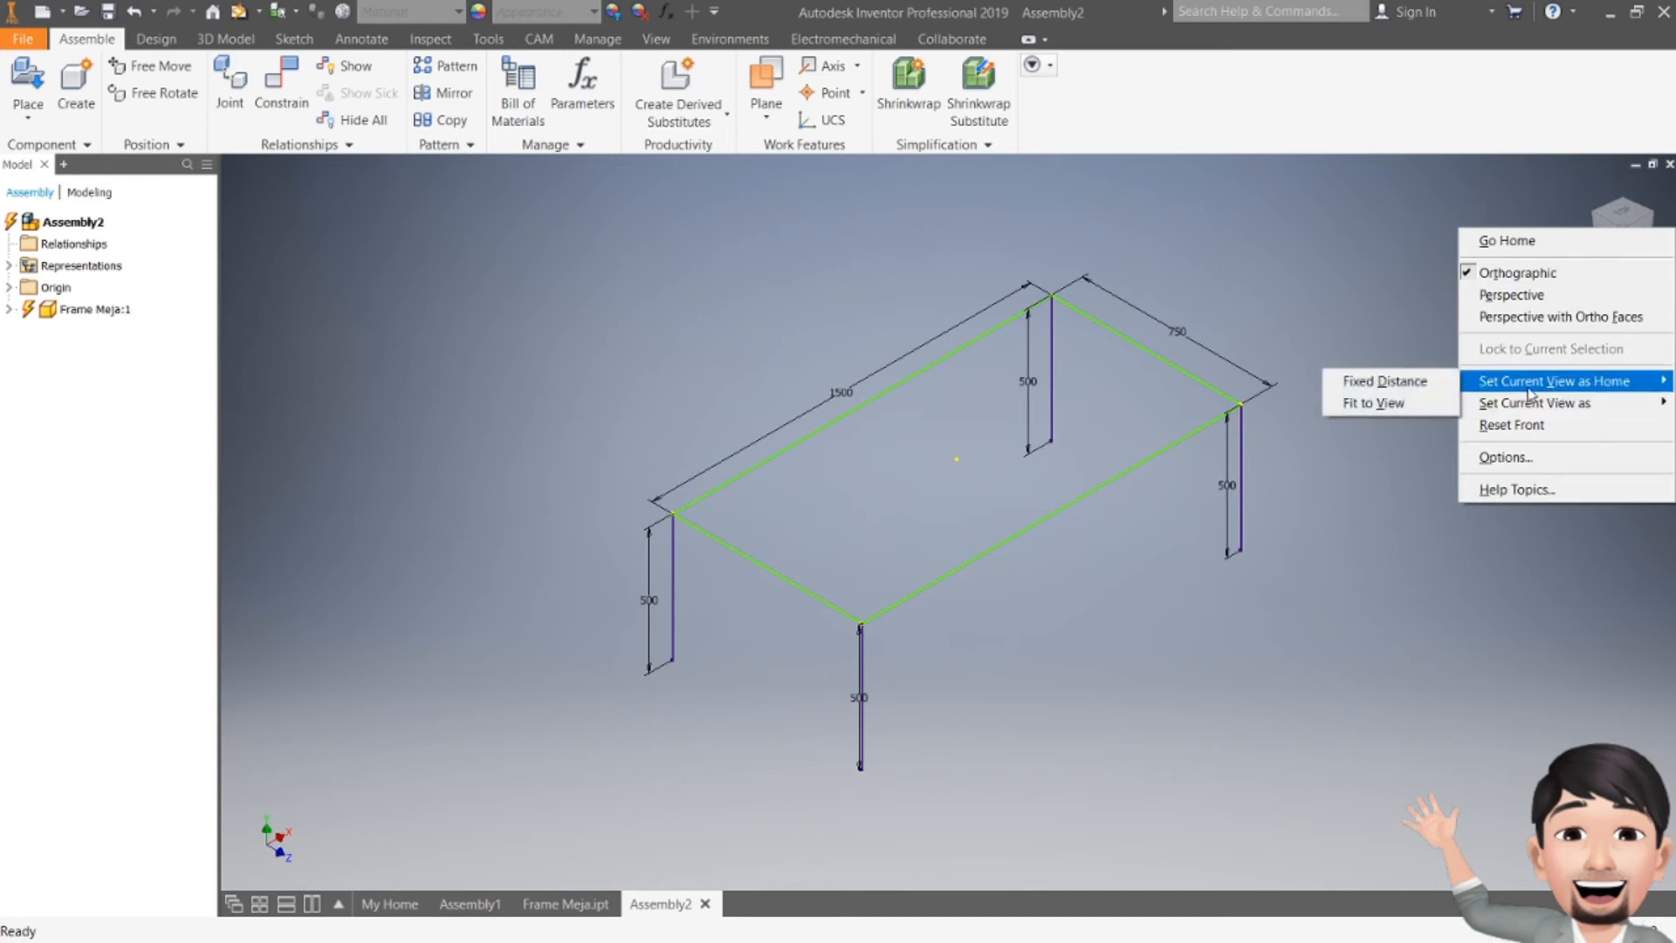
left_click(1385, 404)
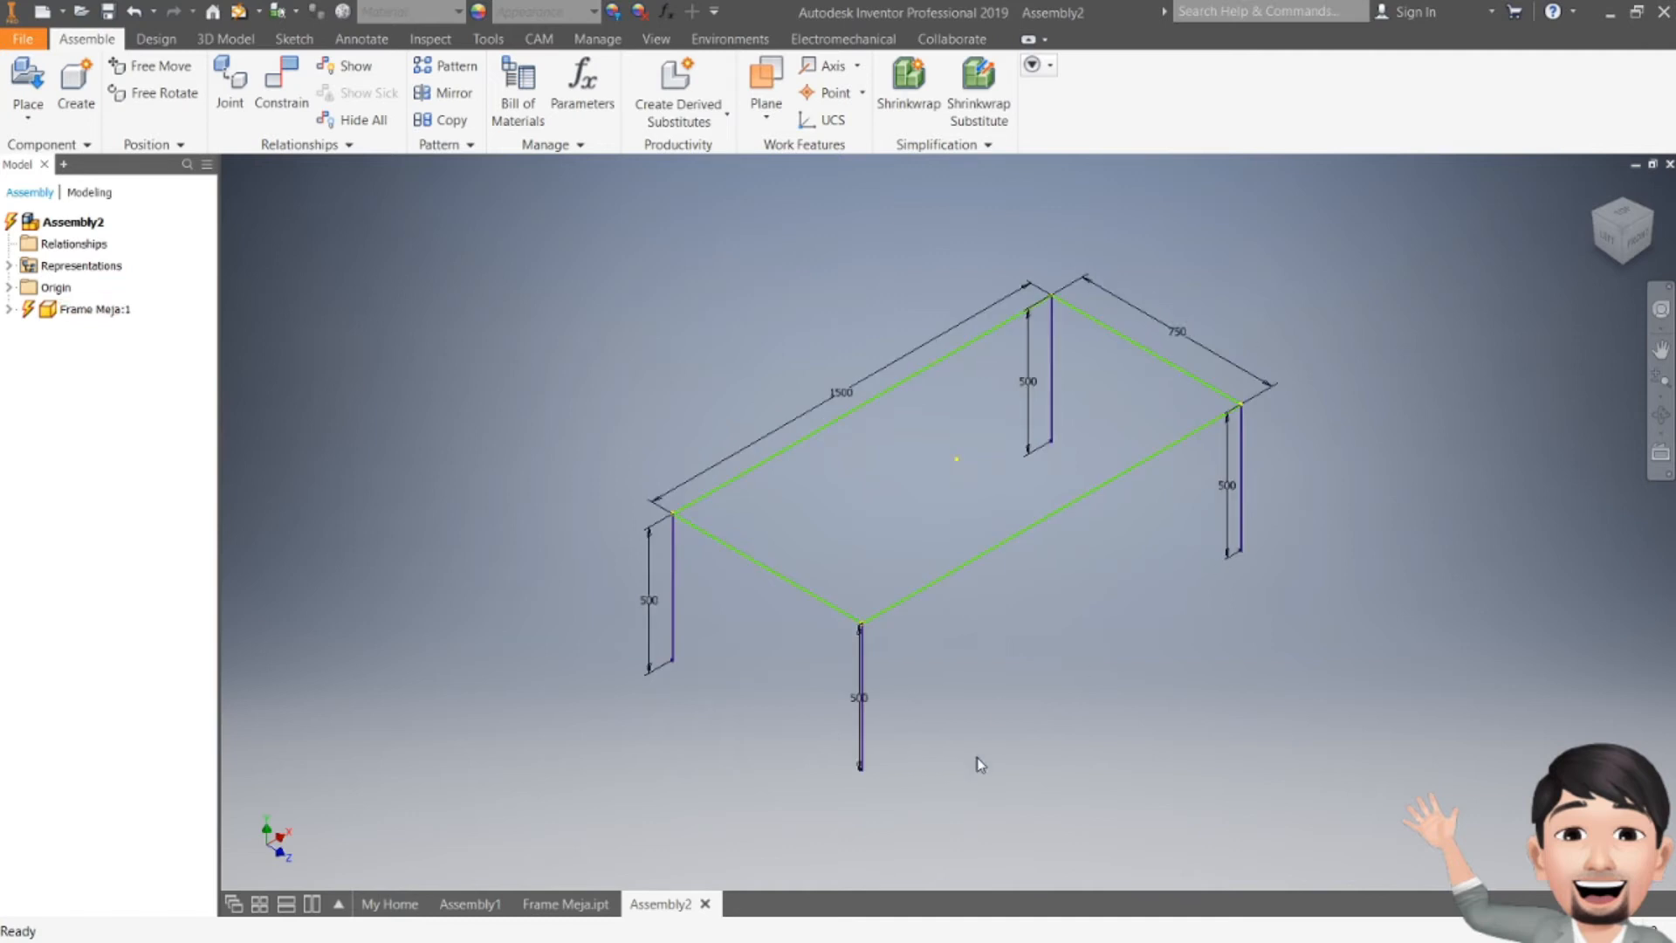
Step: In the Frame Meja part, turn off dimension visibility for Sketch1
left_click(565, 903)
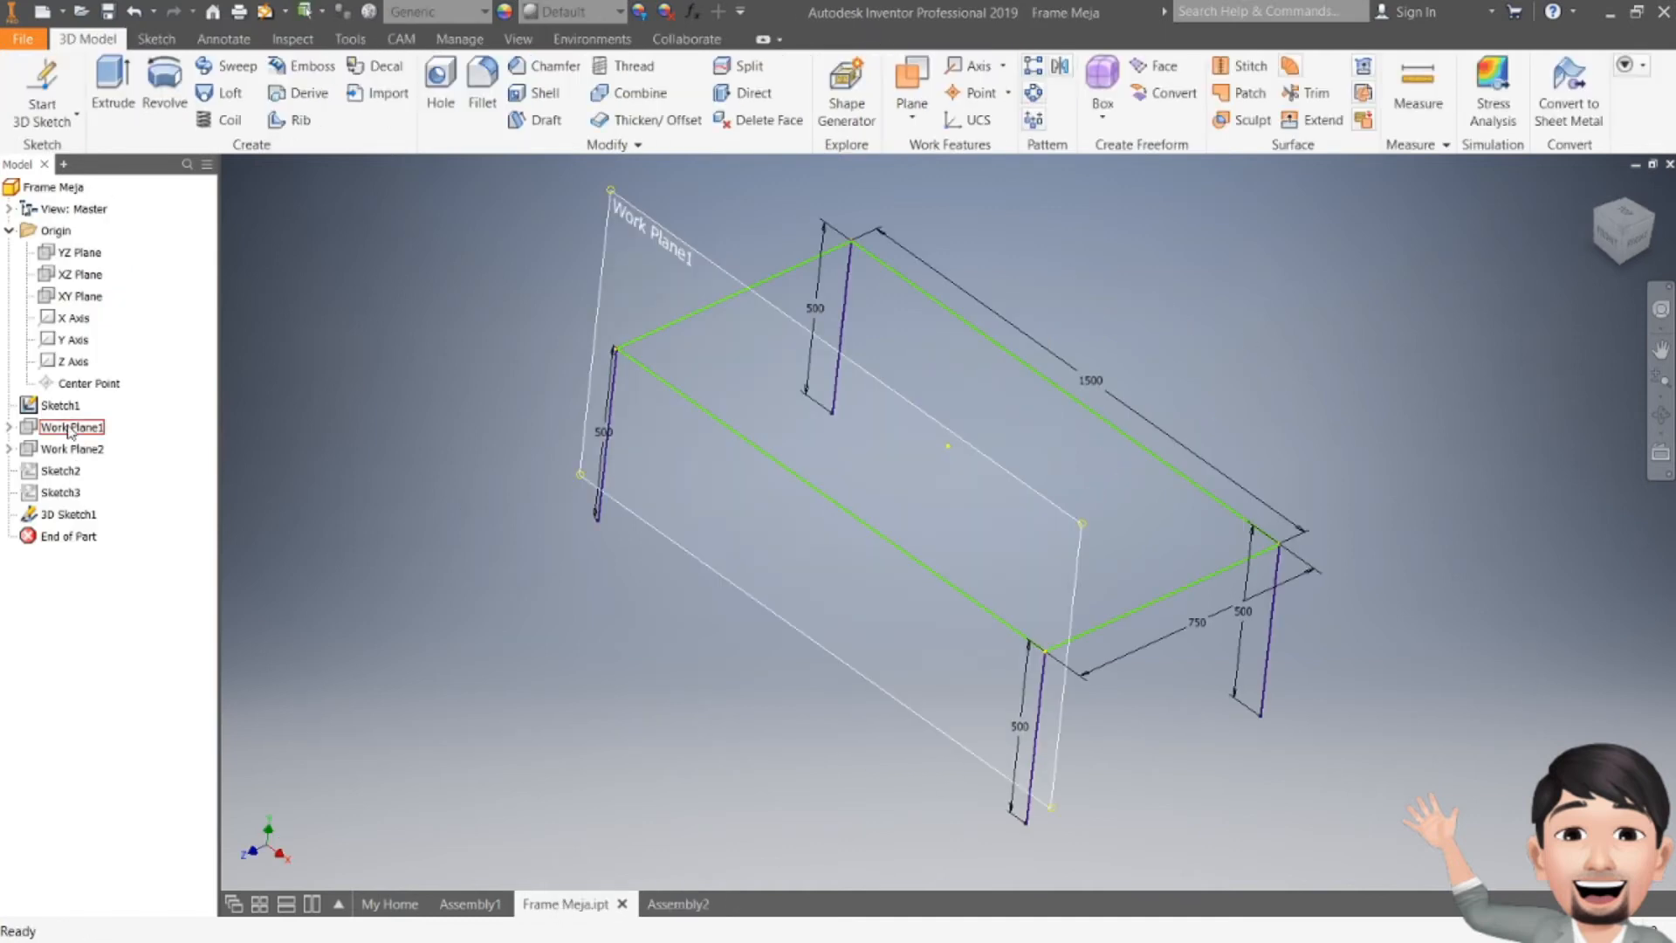
right_click(50, 405)
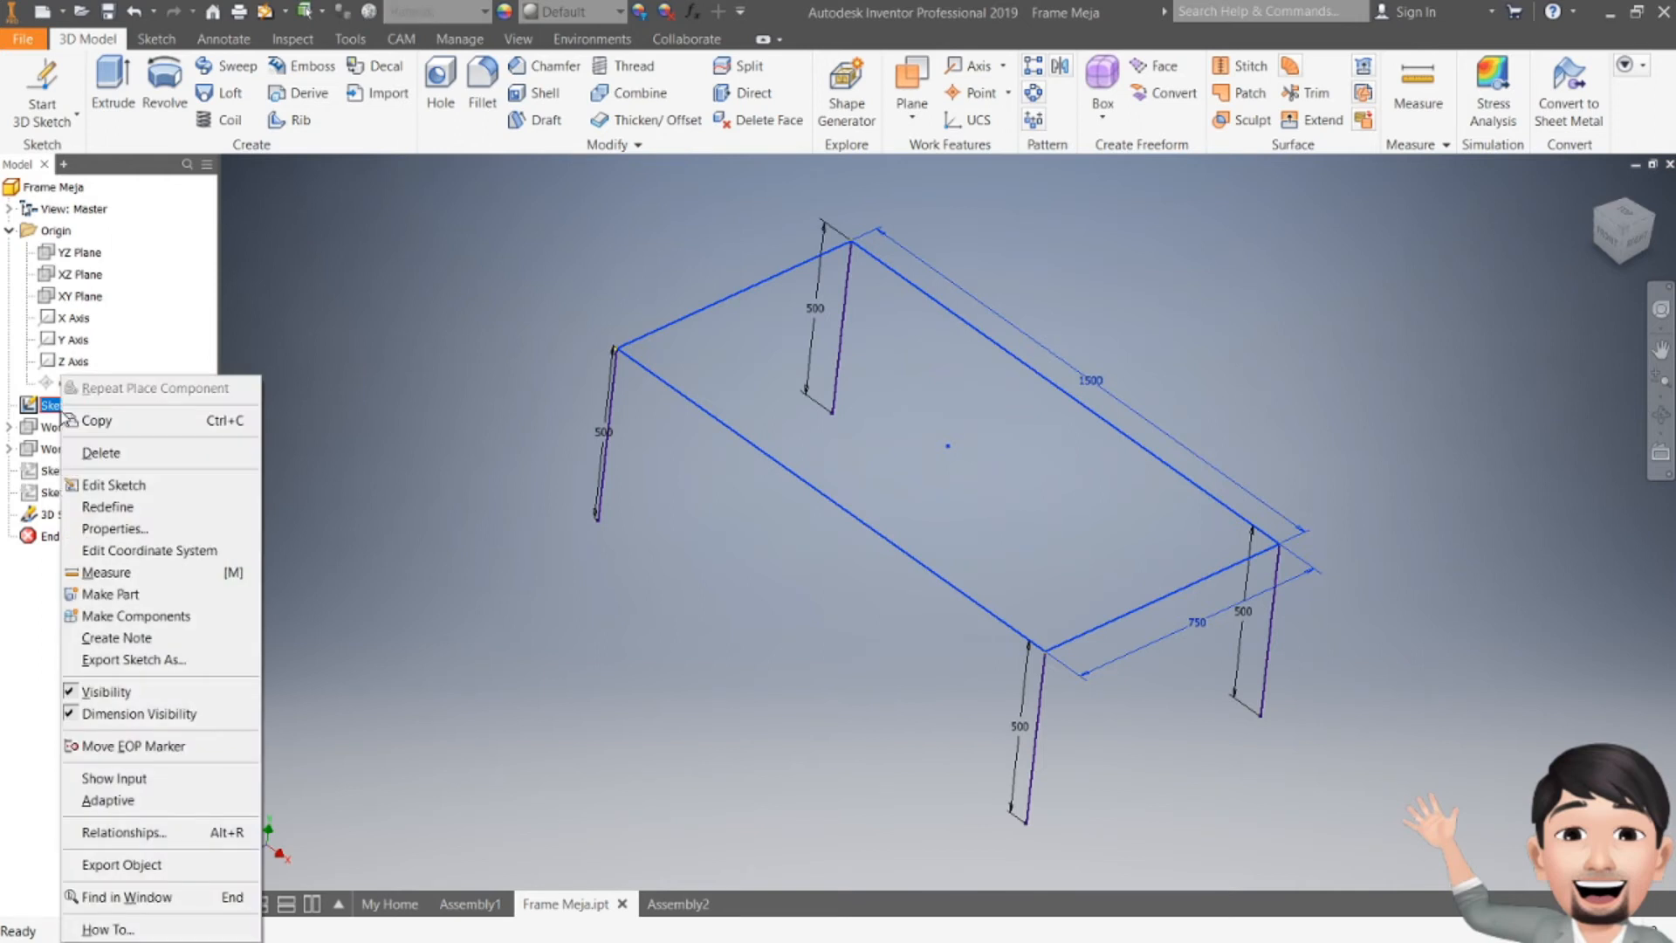
left_click(171, 713)
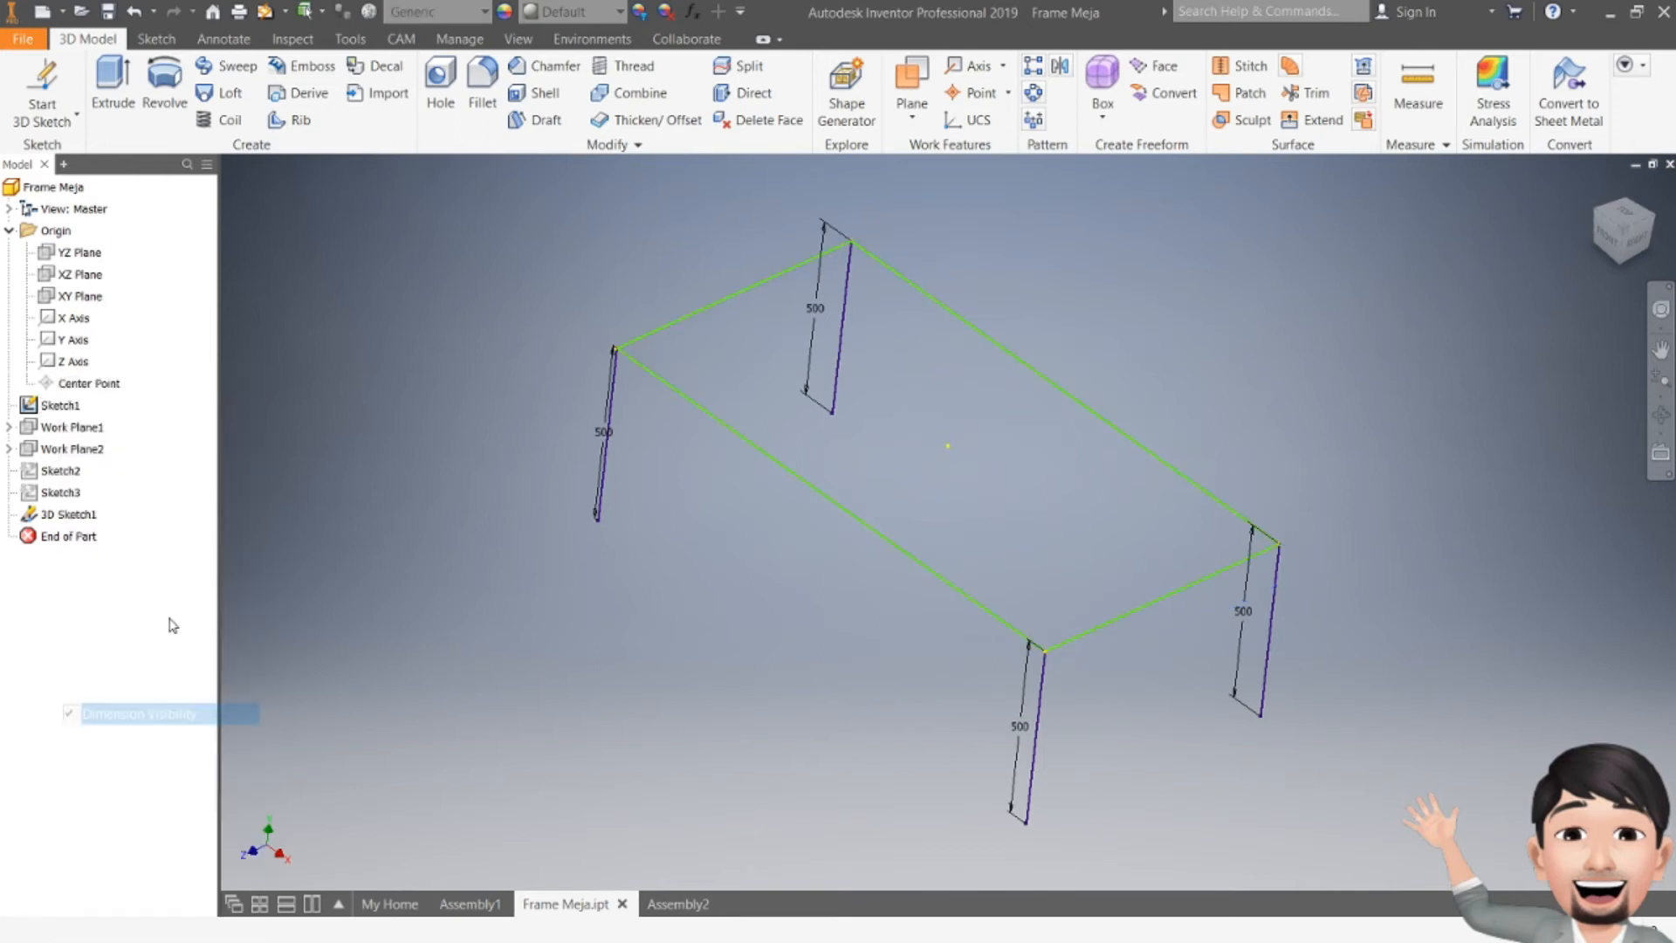
Step: Turn off dimension visibility for 3D Sketch1 and save the part
right_click(54, 509)
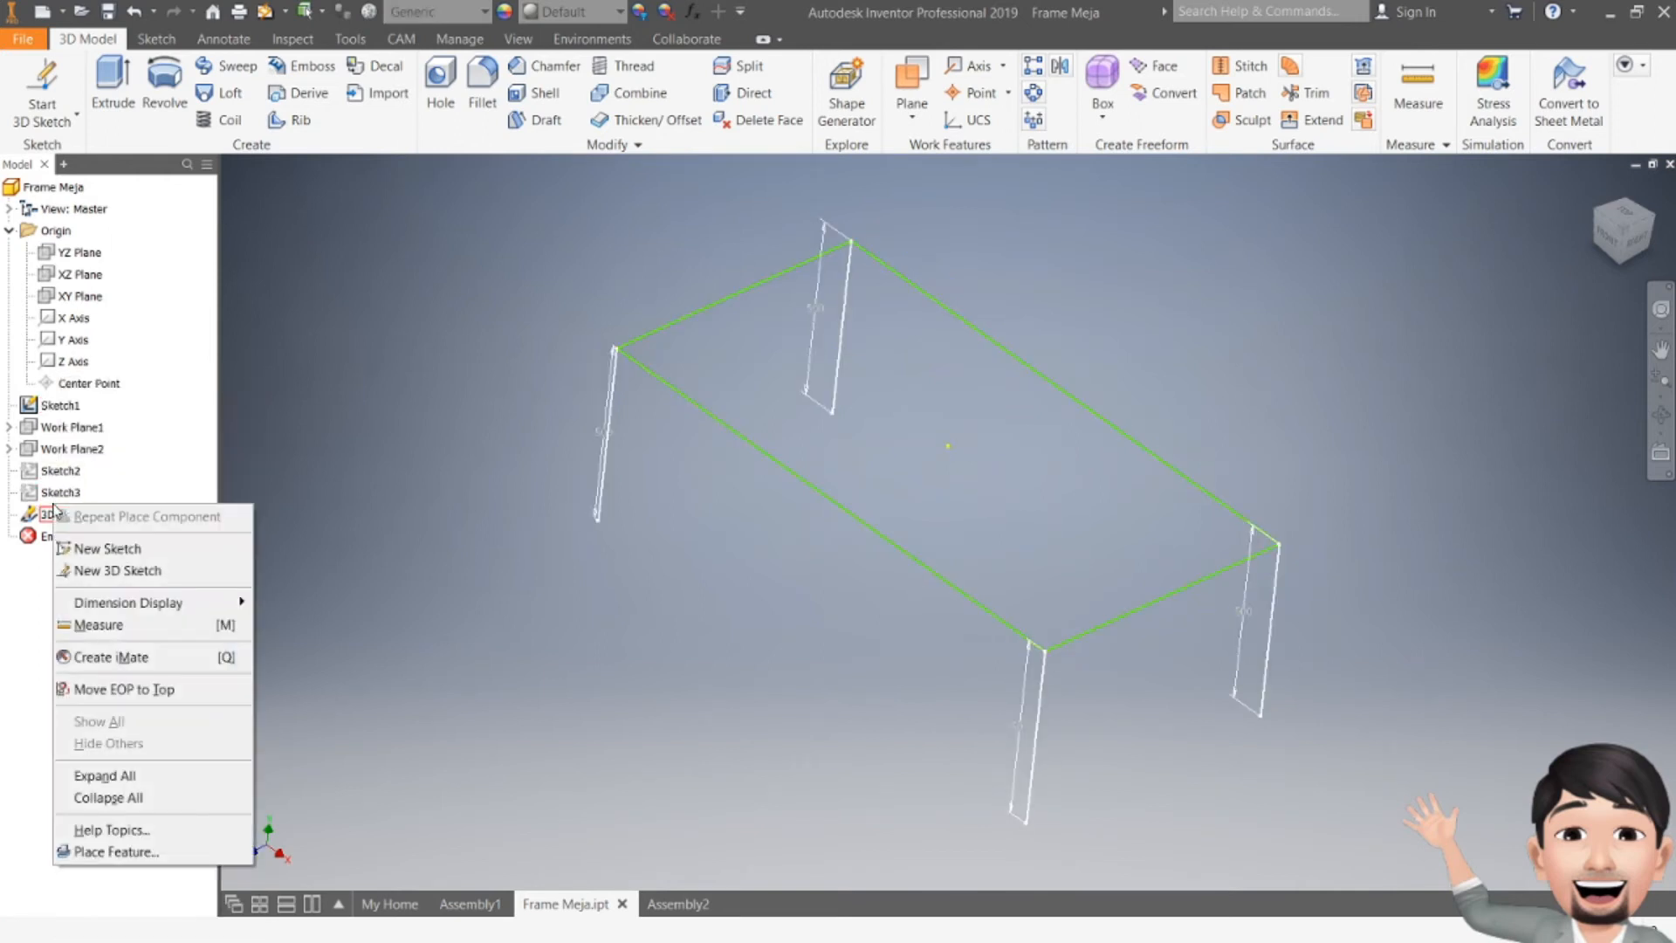
left_click(55, 513)
right_click(55, 515)
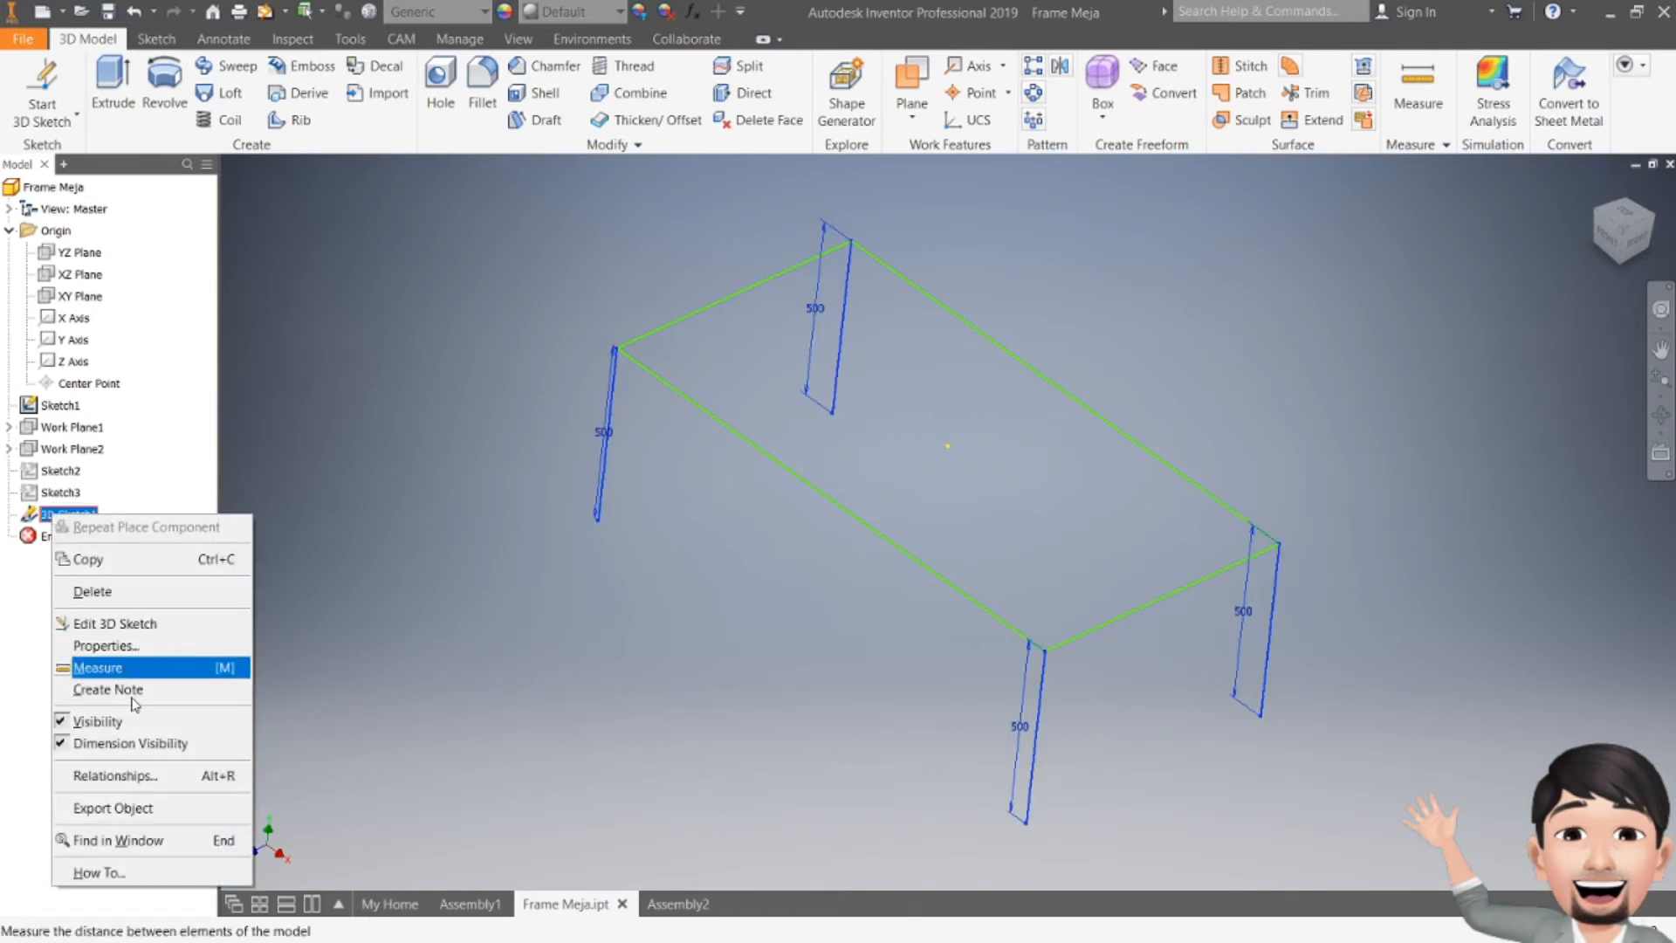
left_click(129, 743)
left_click(108, 13)
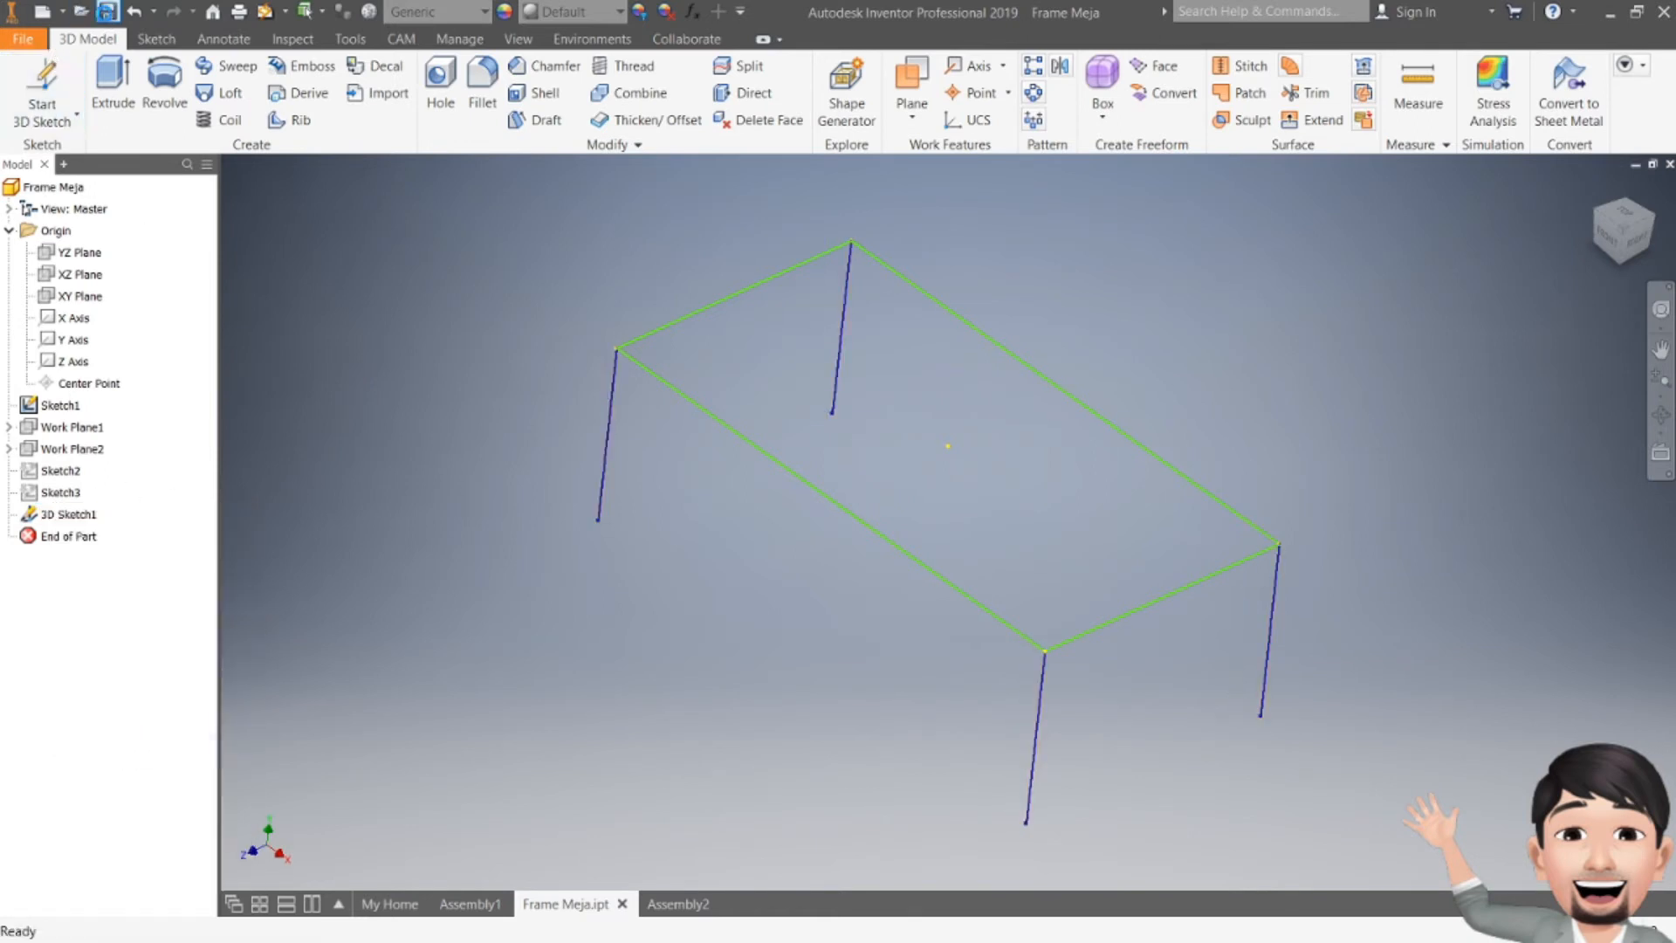
Step: In the assembly, start Insert Frame and save the assembly as Frame Meja when prompted
left_click(679, 904)
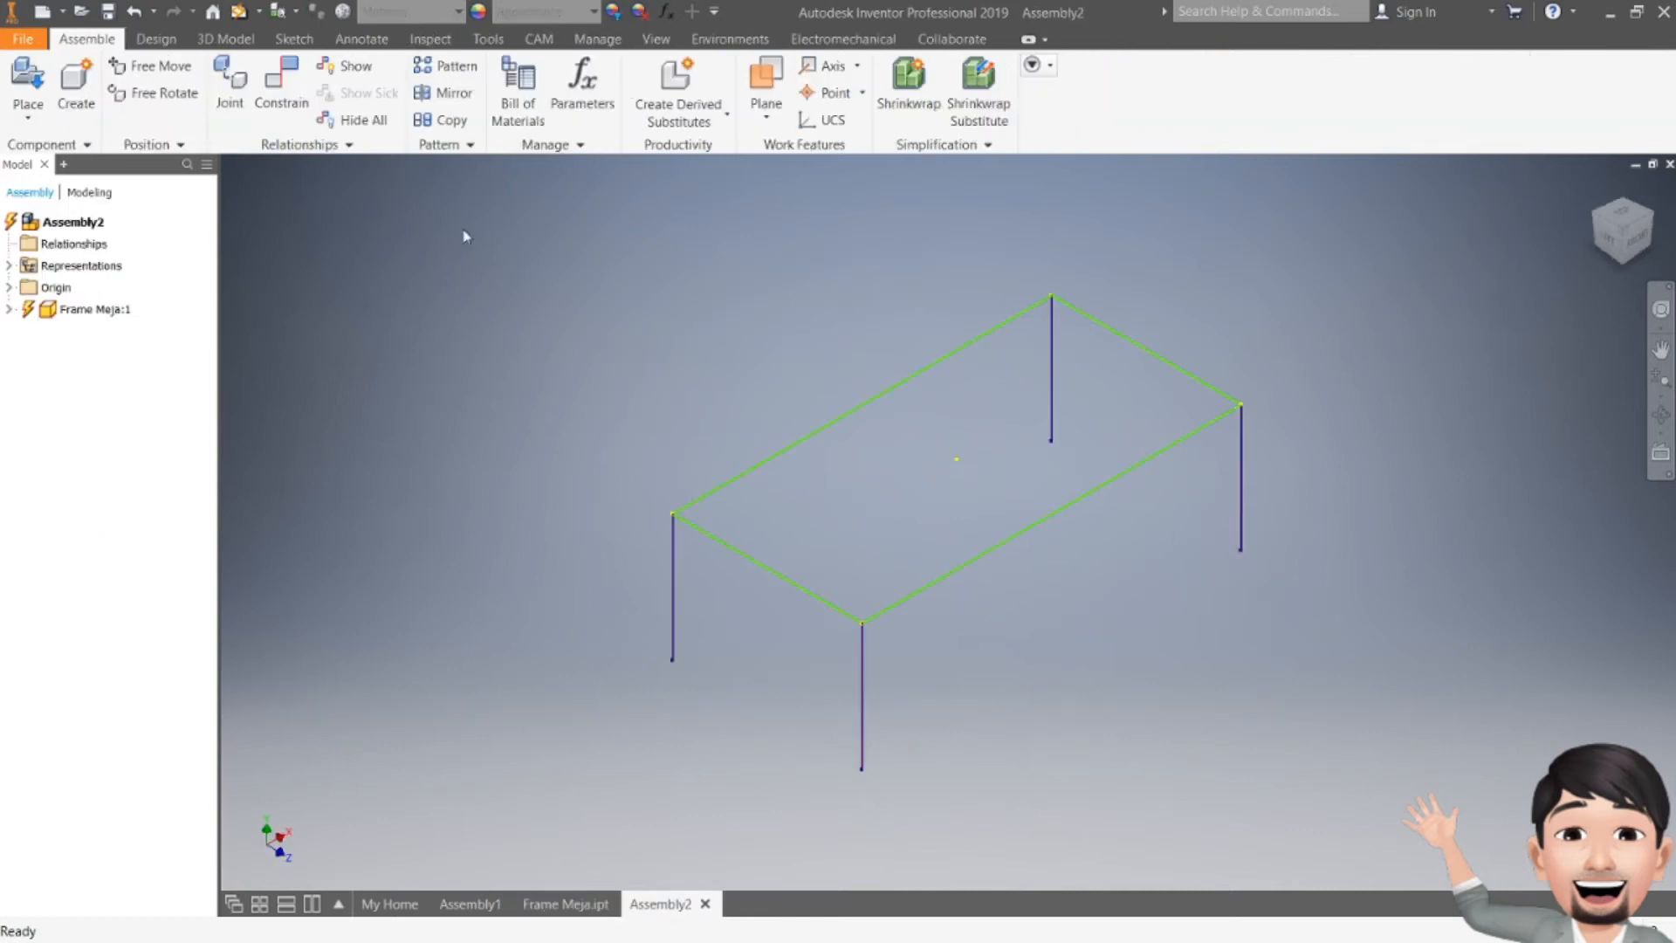
left_click(157, 41)
left_click(155, 78)
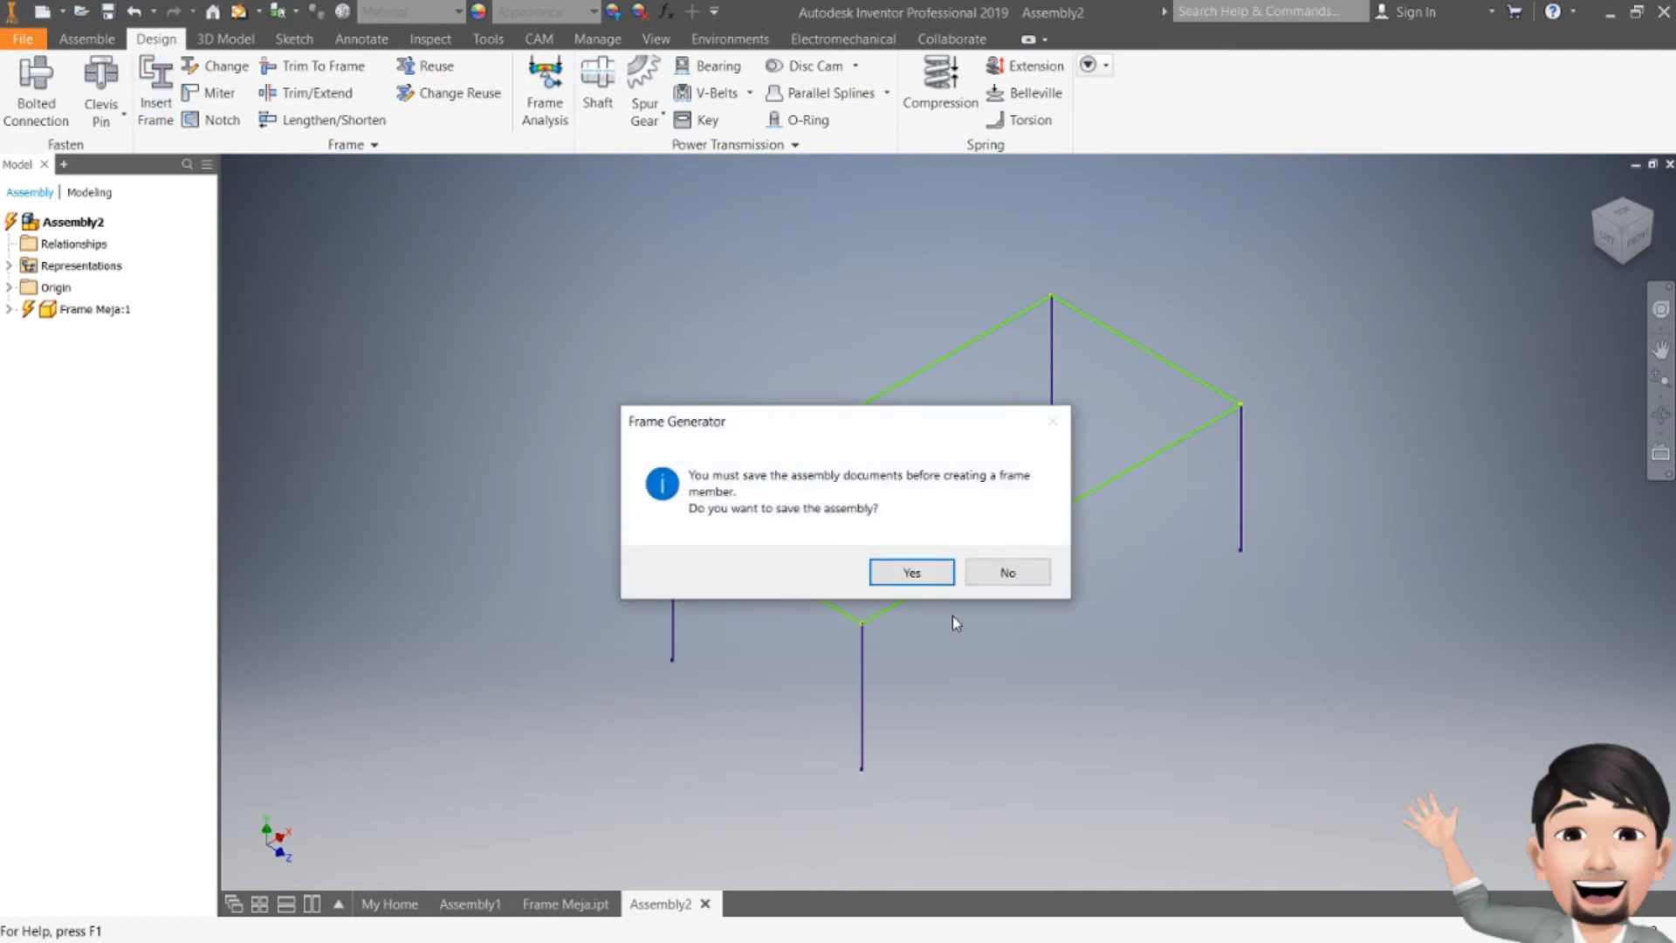
left_click(925, 574)
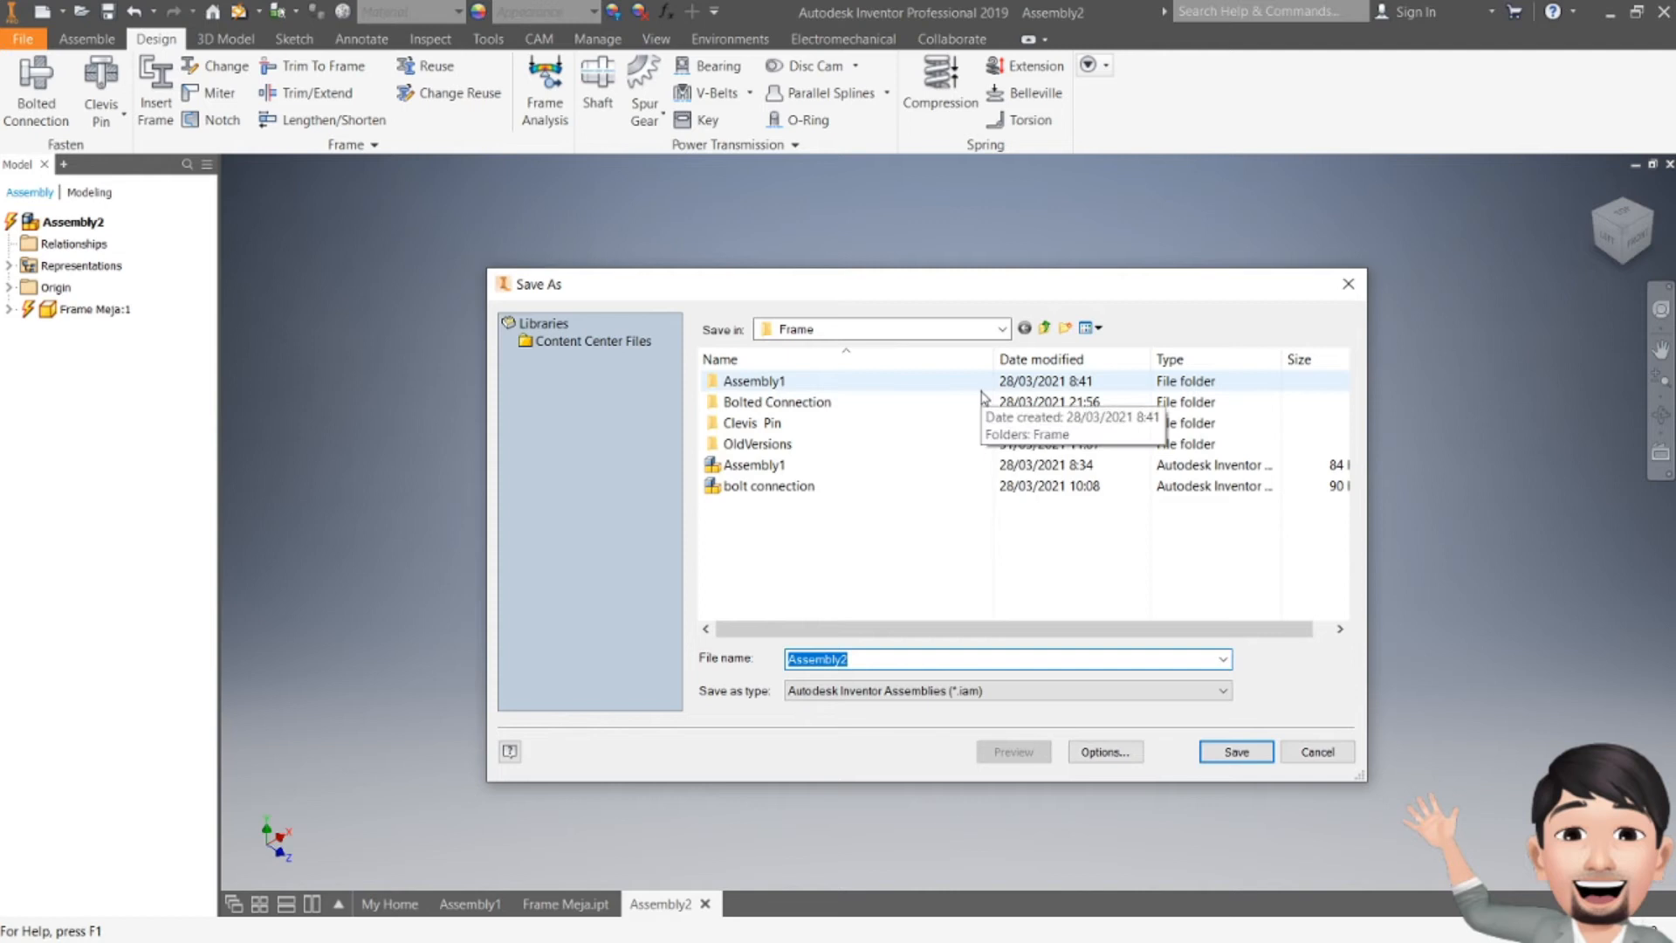
type("Frame Meja")
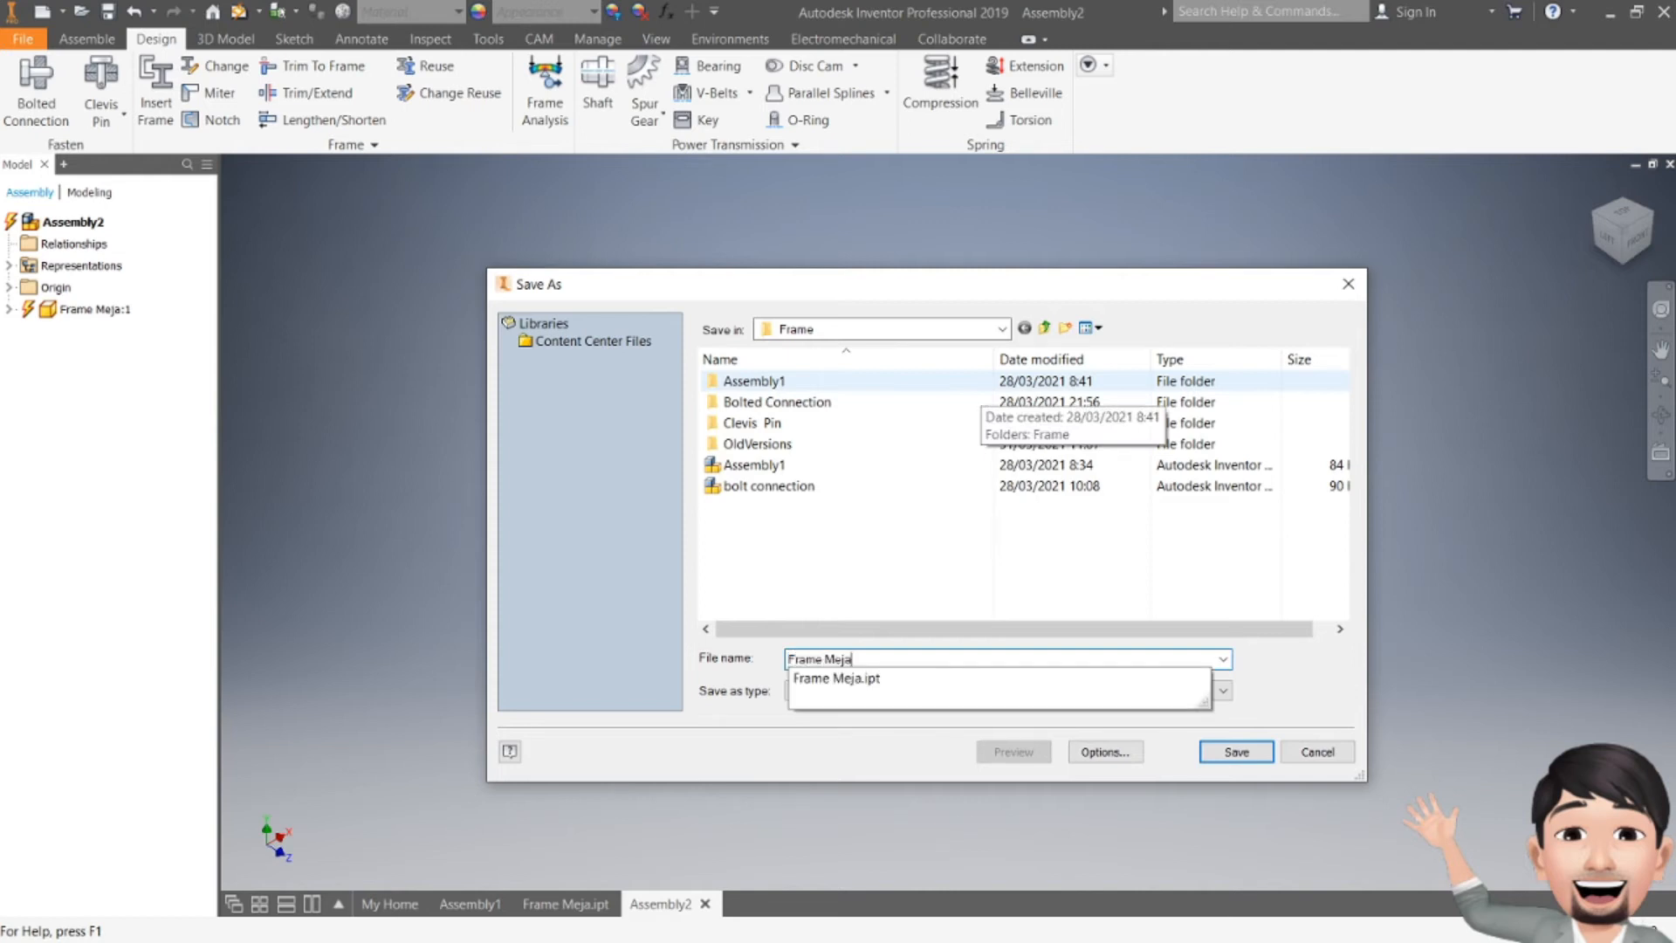
left_click(1241, 750)
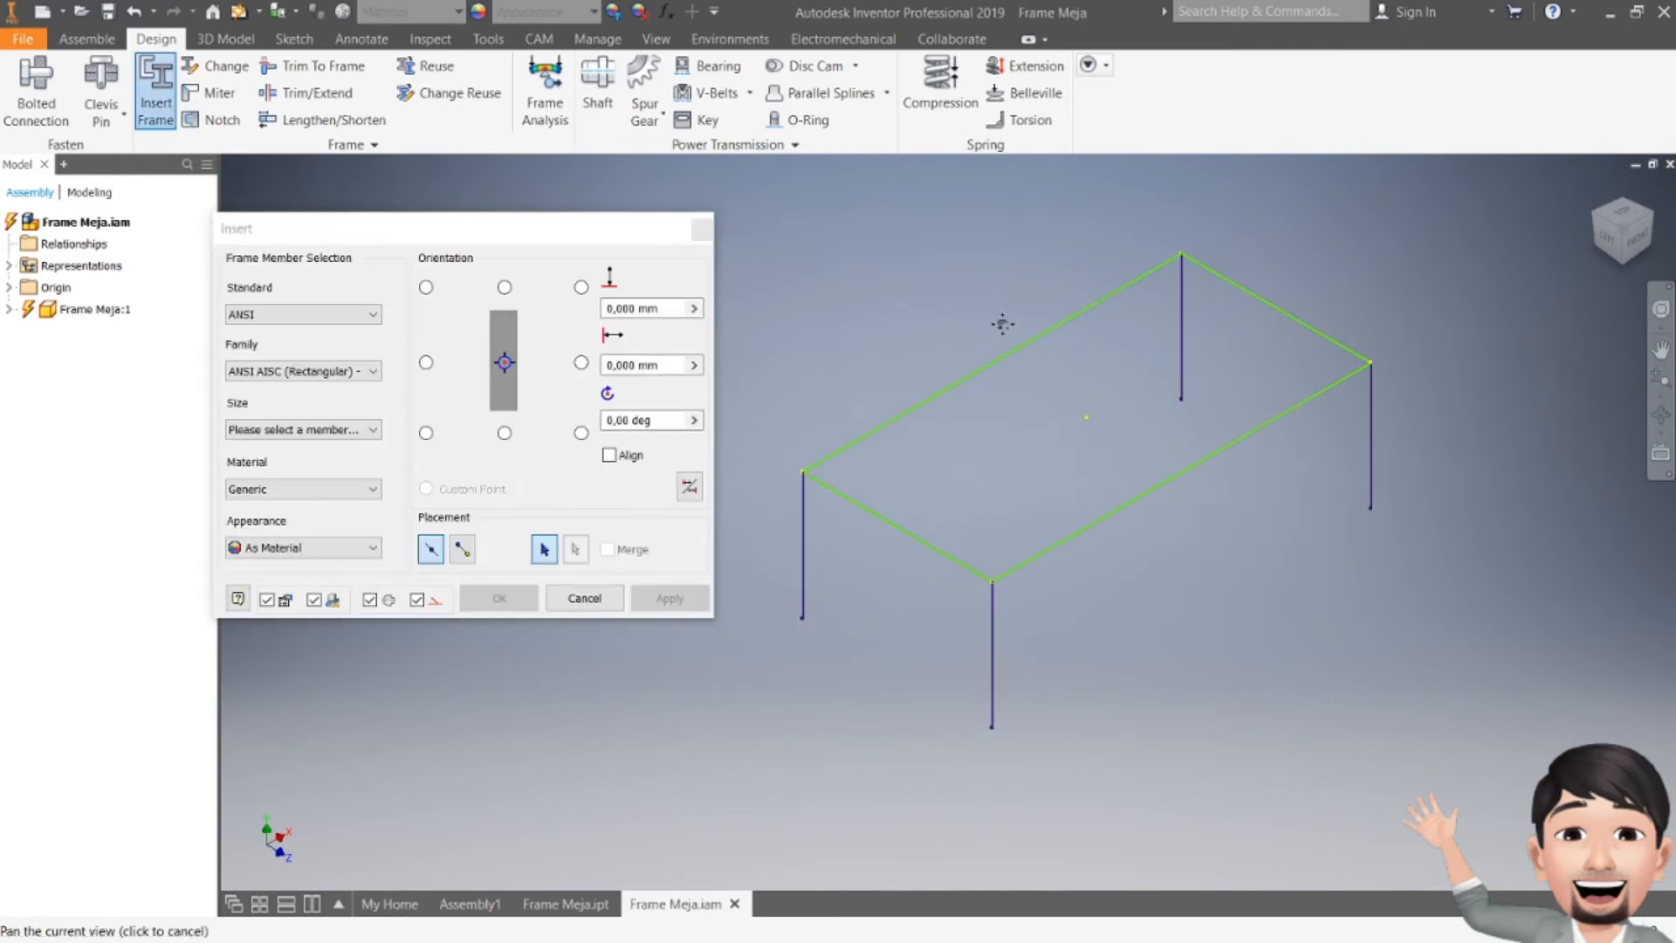
left_click_drag(495, 229, 521, 196)
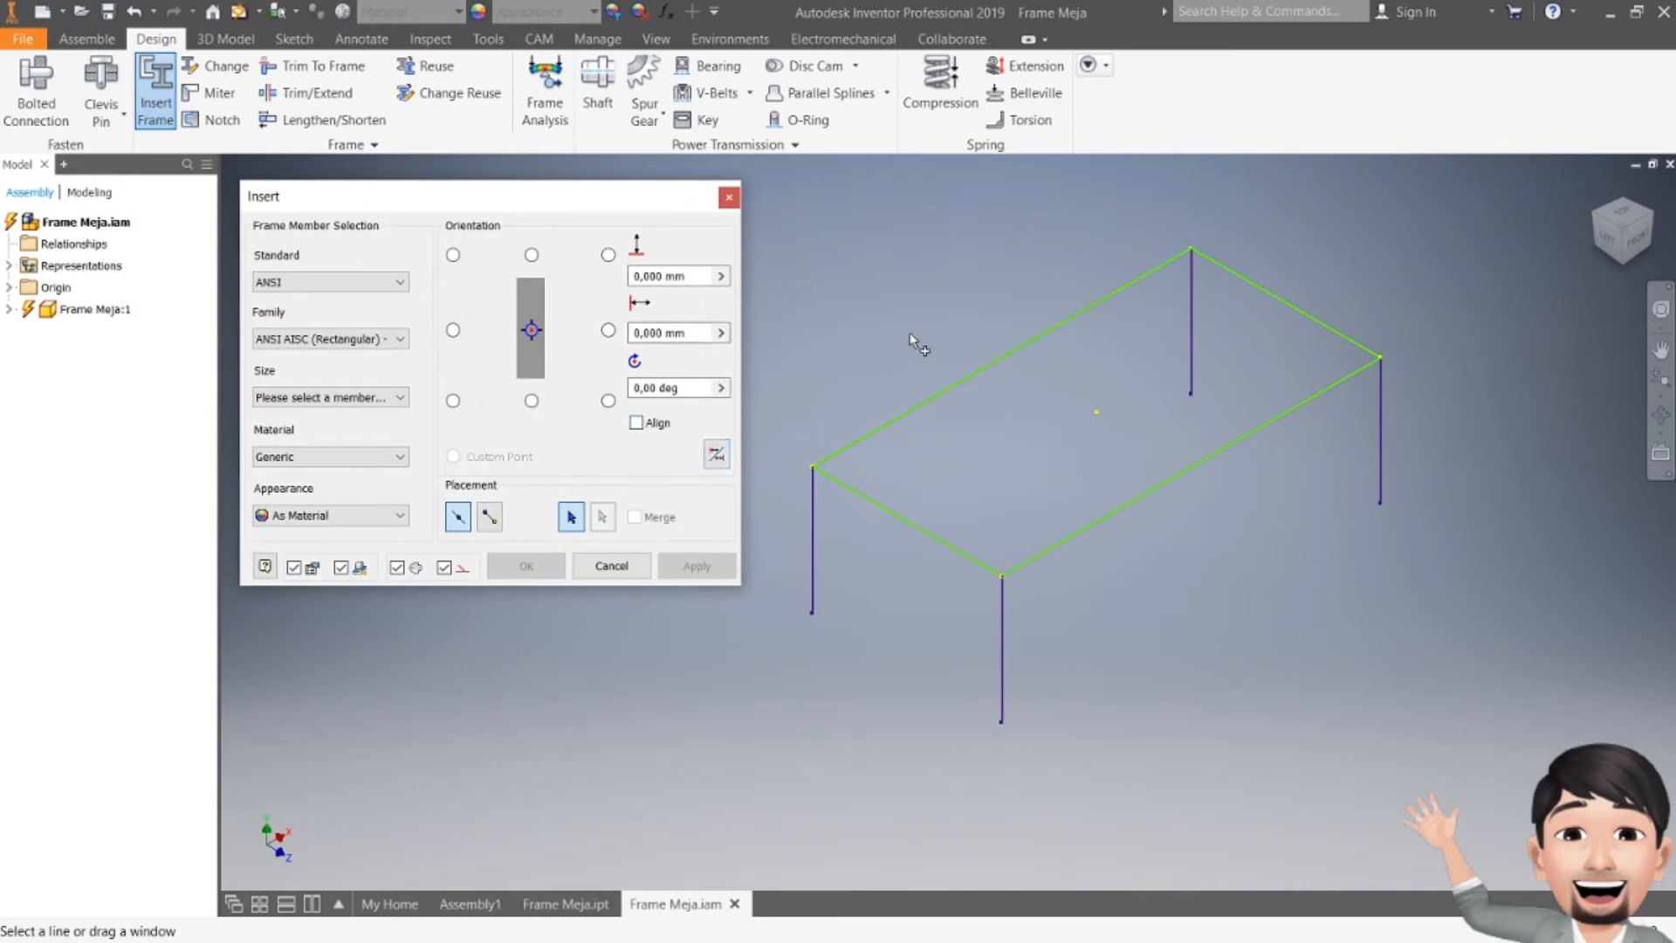
left_click(954, 393)
left_click(1223, 268)
left_click(1191, 316)
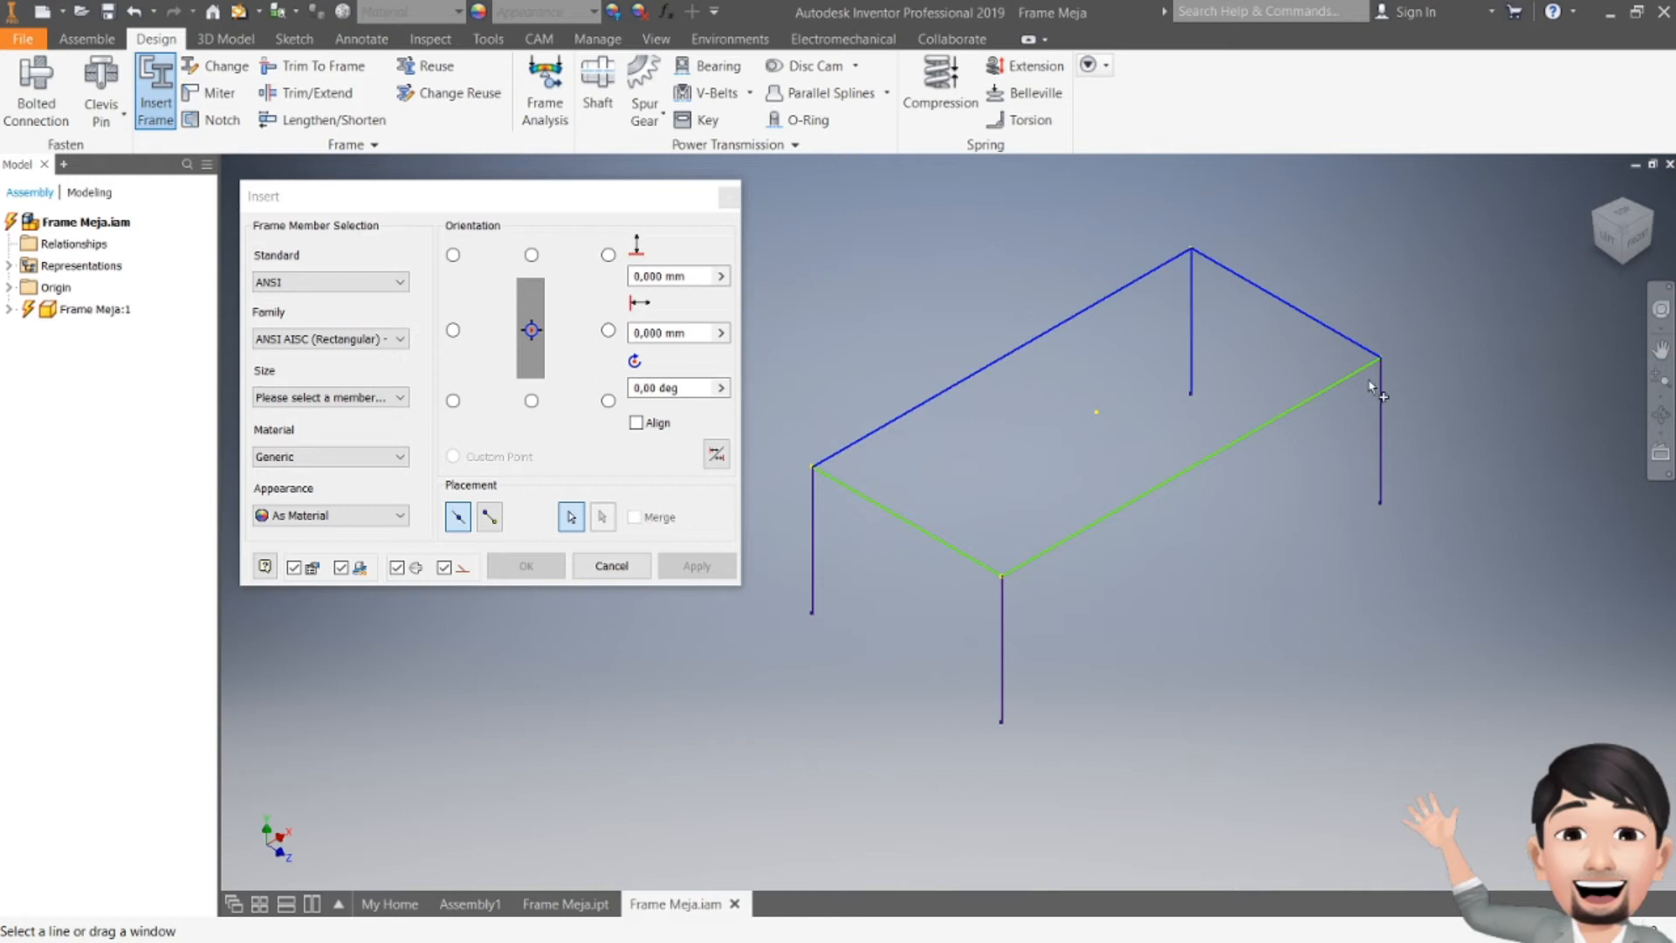
left_click(1358, 377)
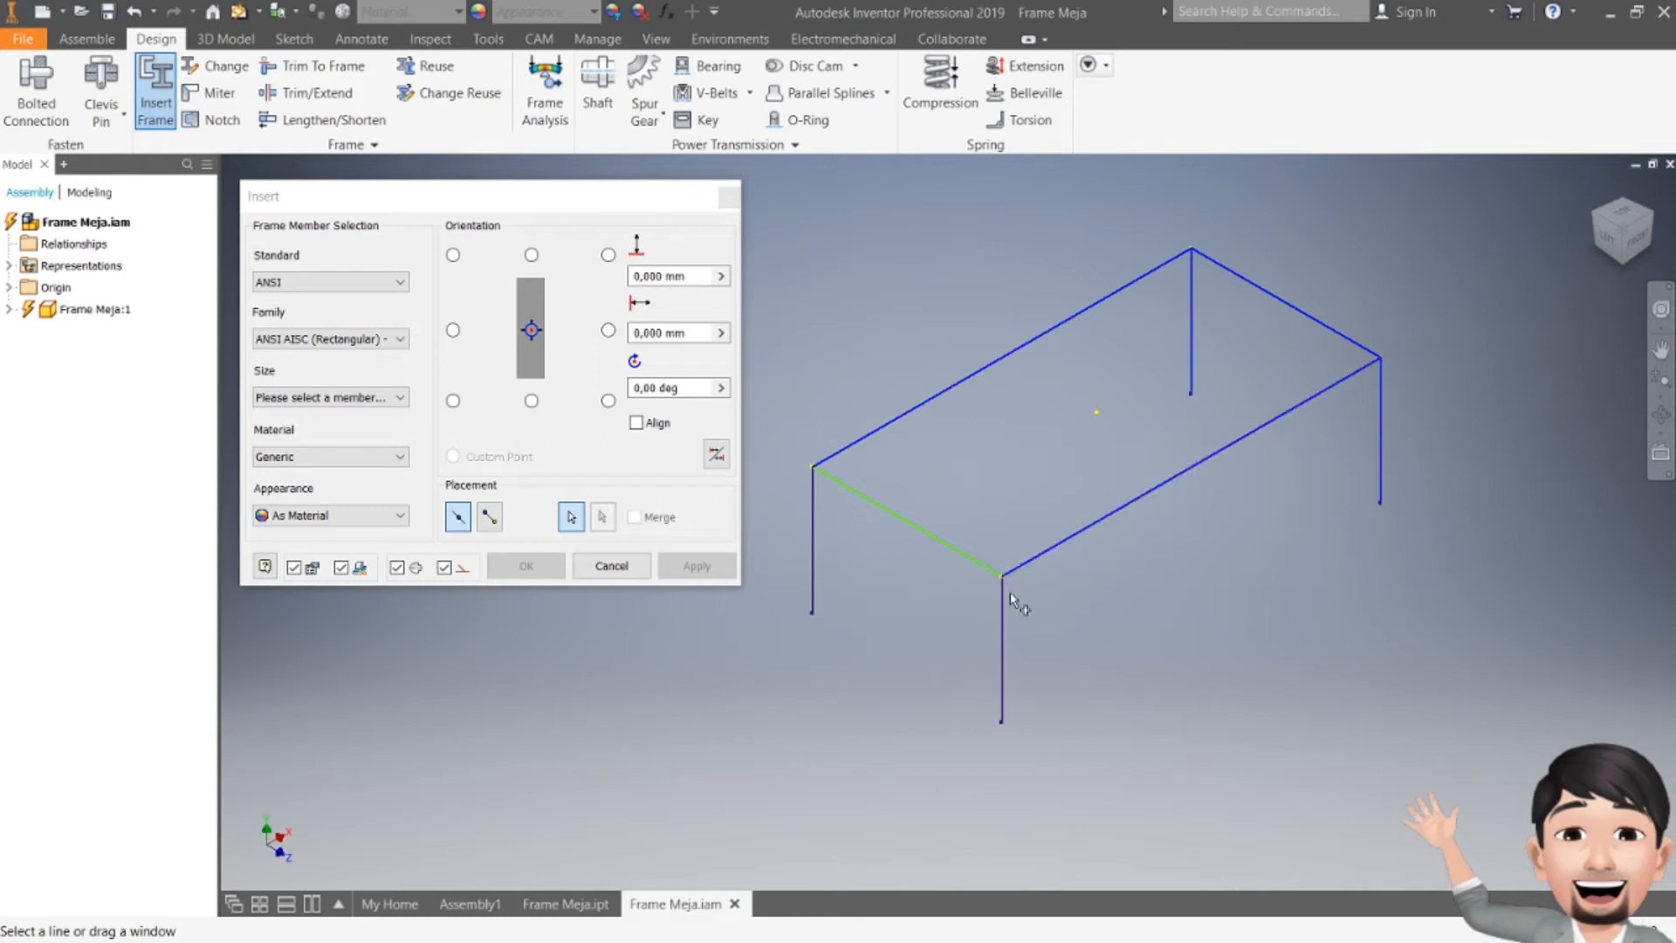
left_click(973, 564)
left_click(814, 525)
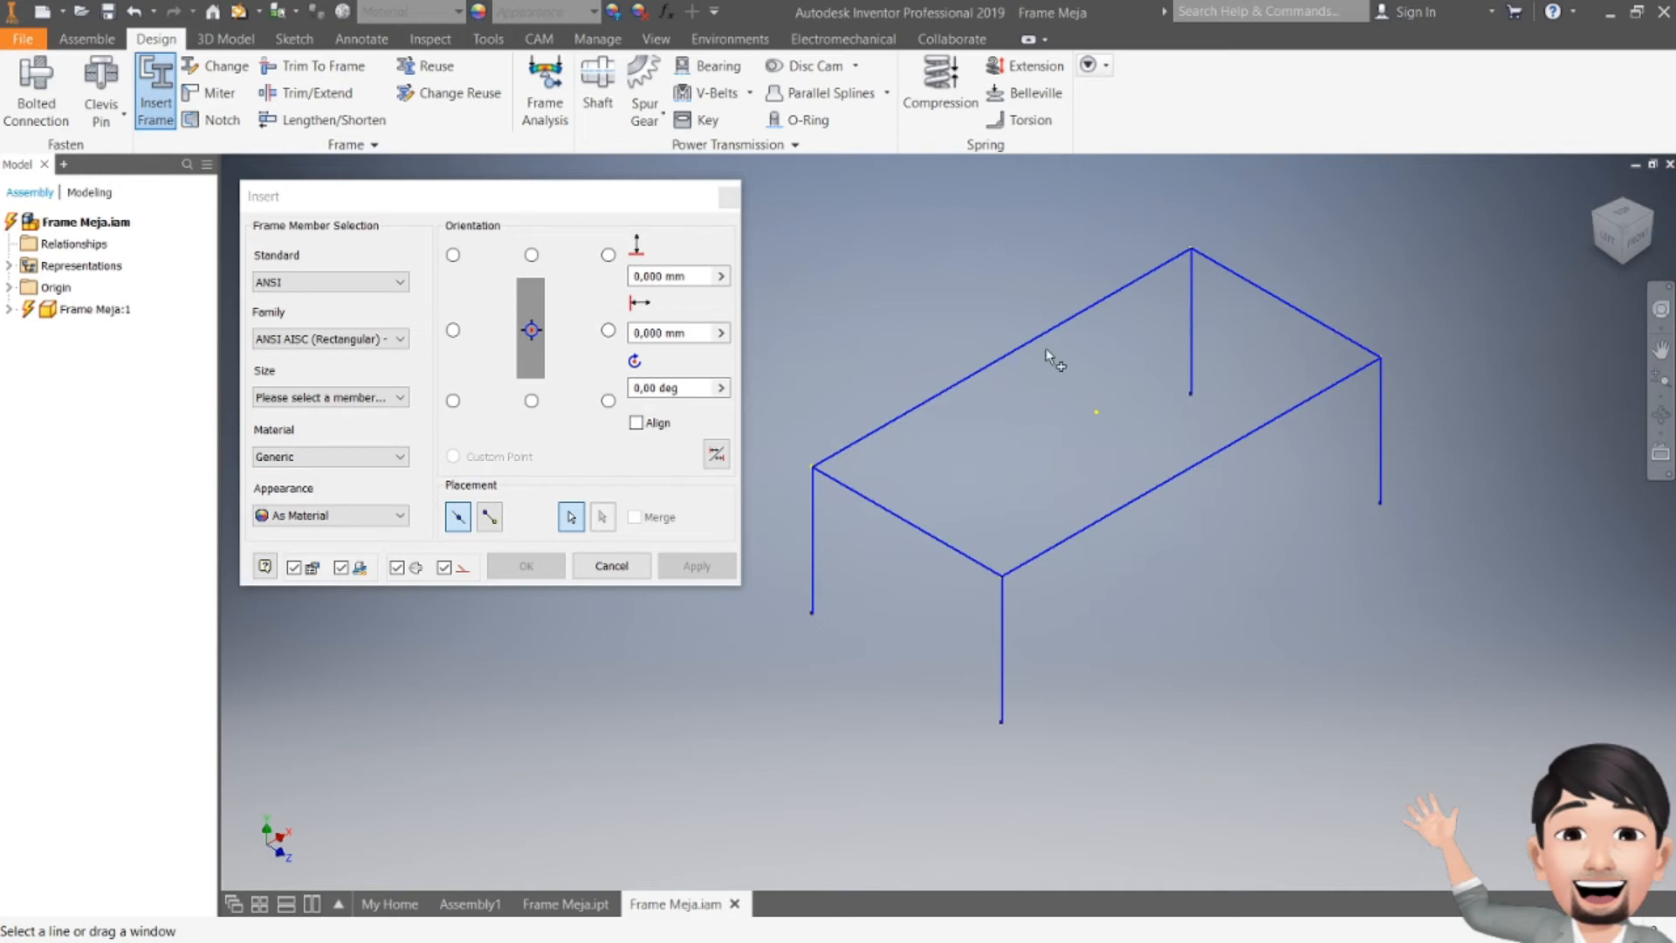
left_click(732, 198)
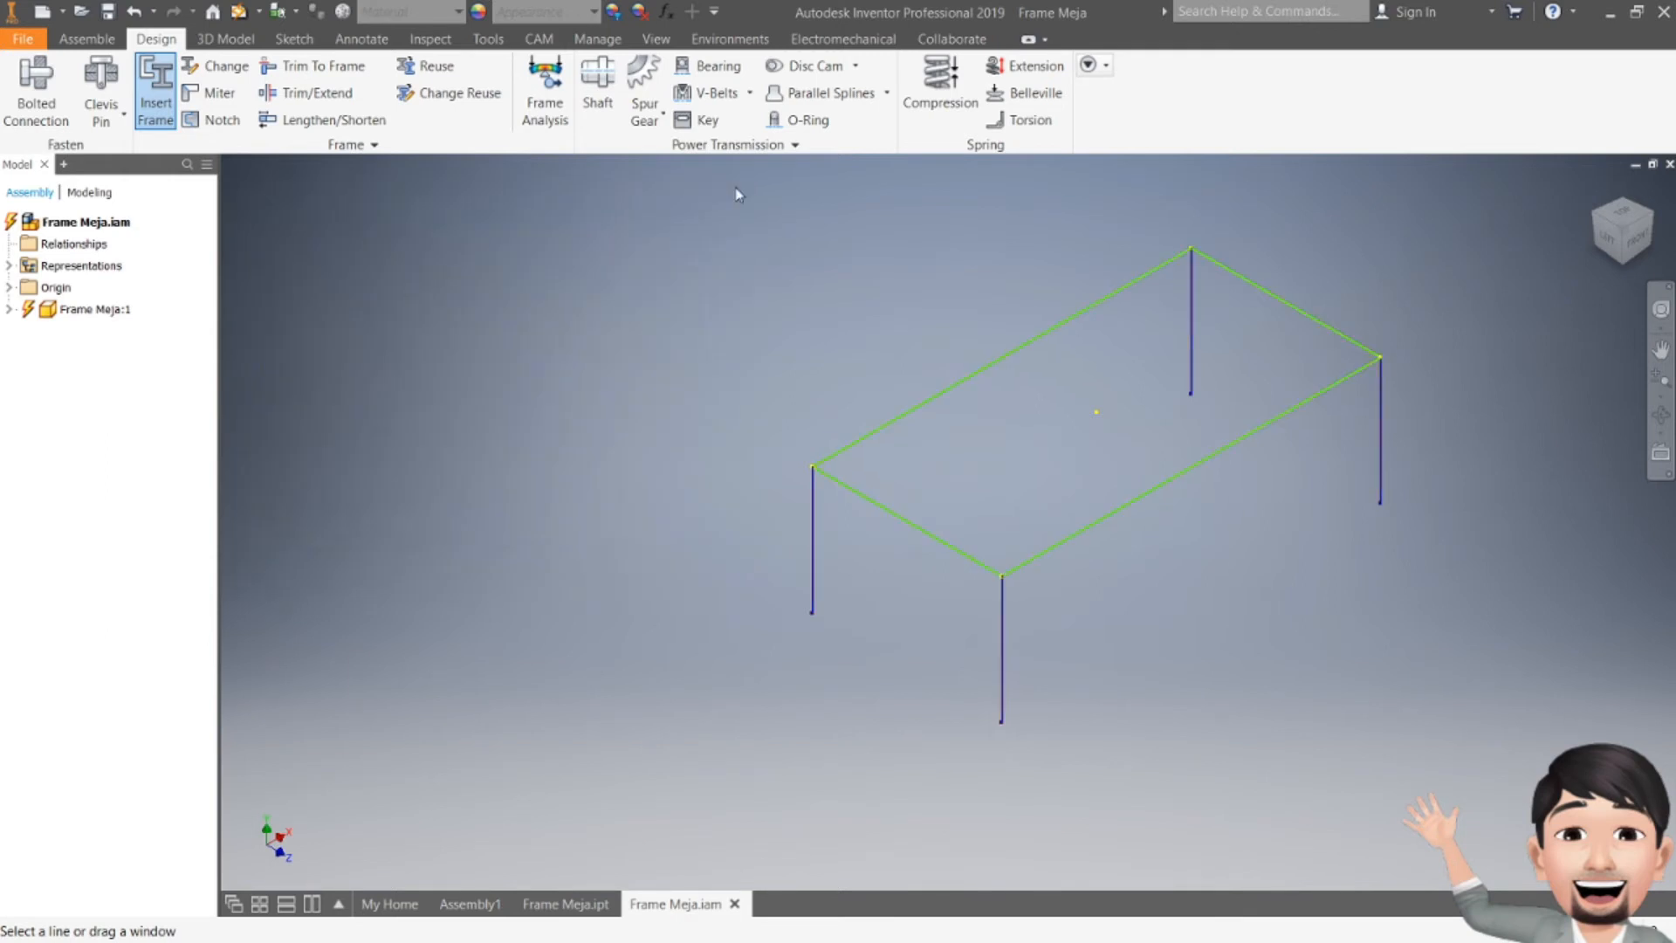
Step: Restart Insert Frame and select the four top rectangle edges of the table sketch as frame paths
left_click(156, 91)
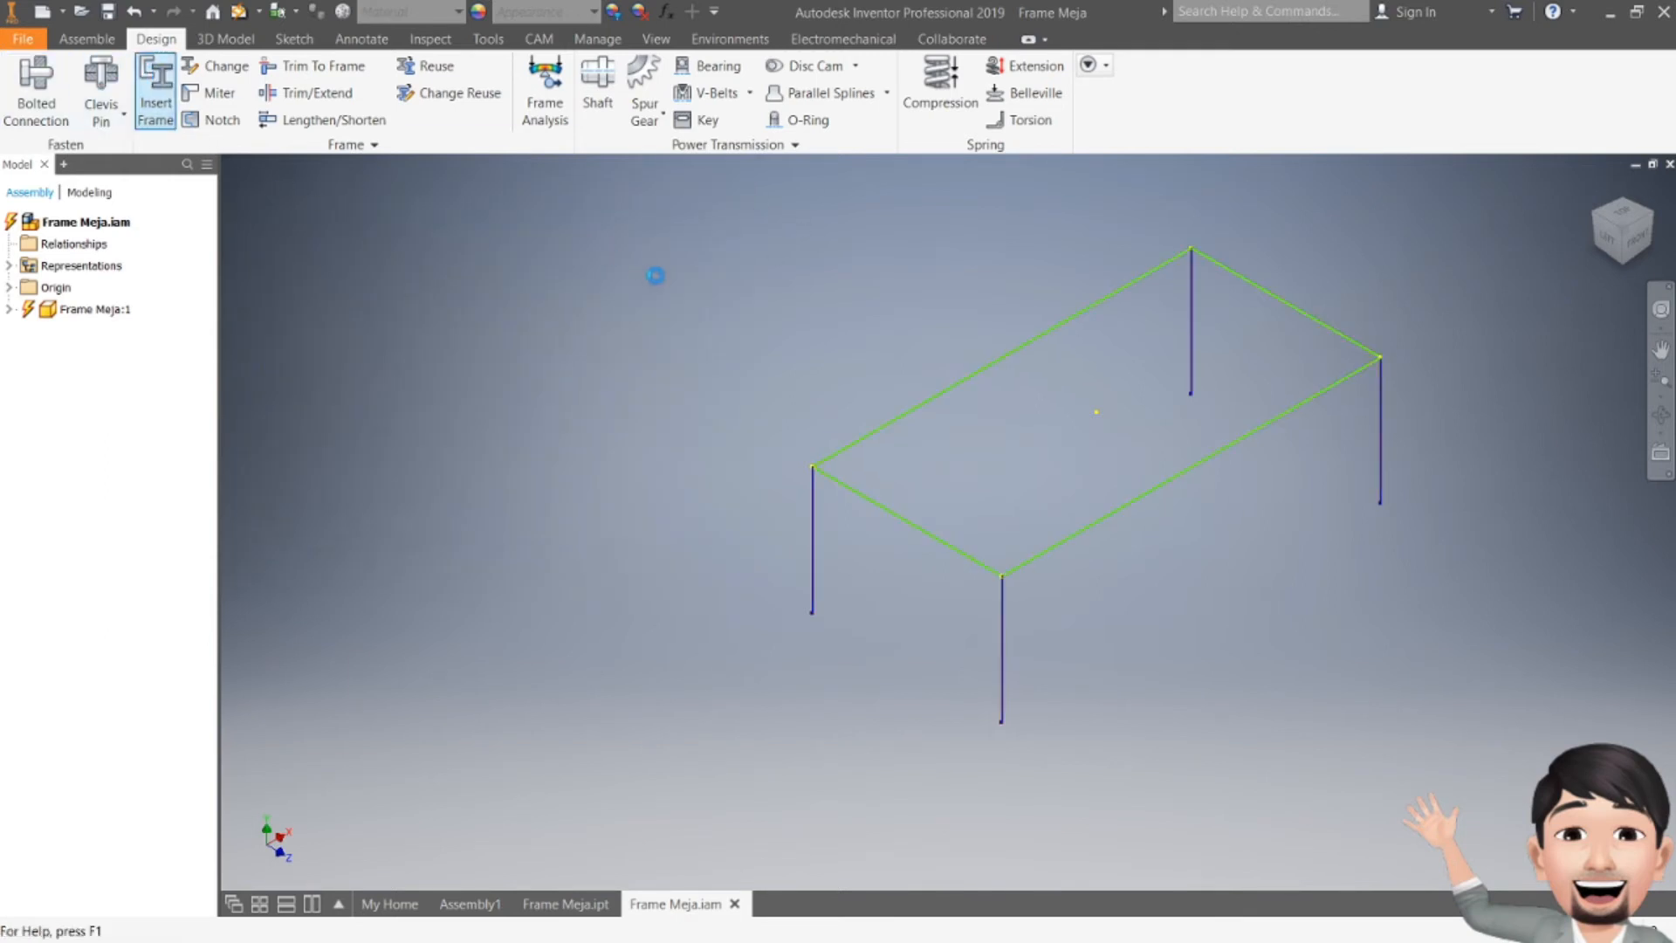
left_click(1032, 349)
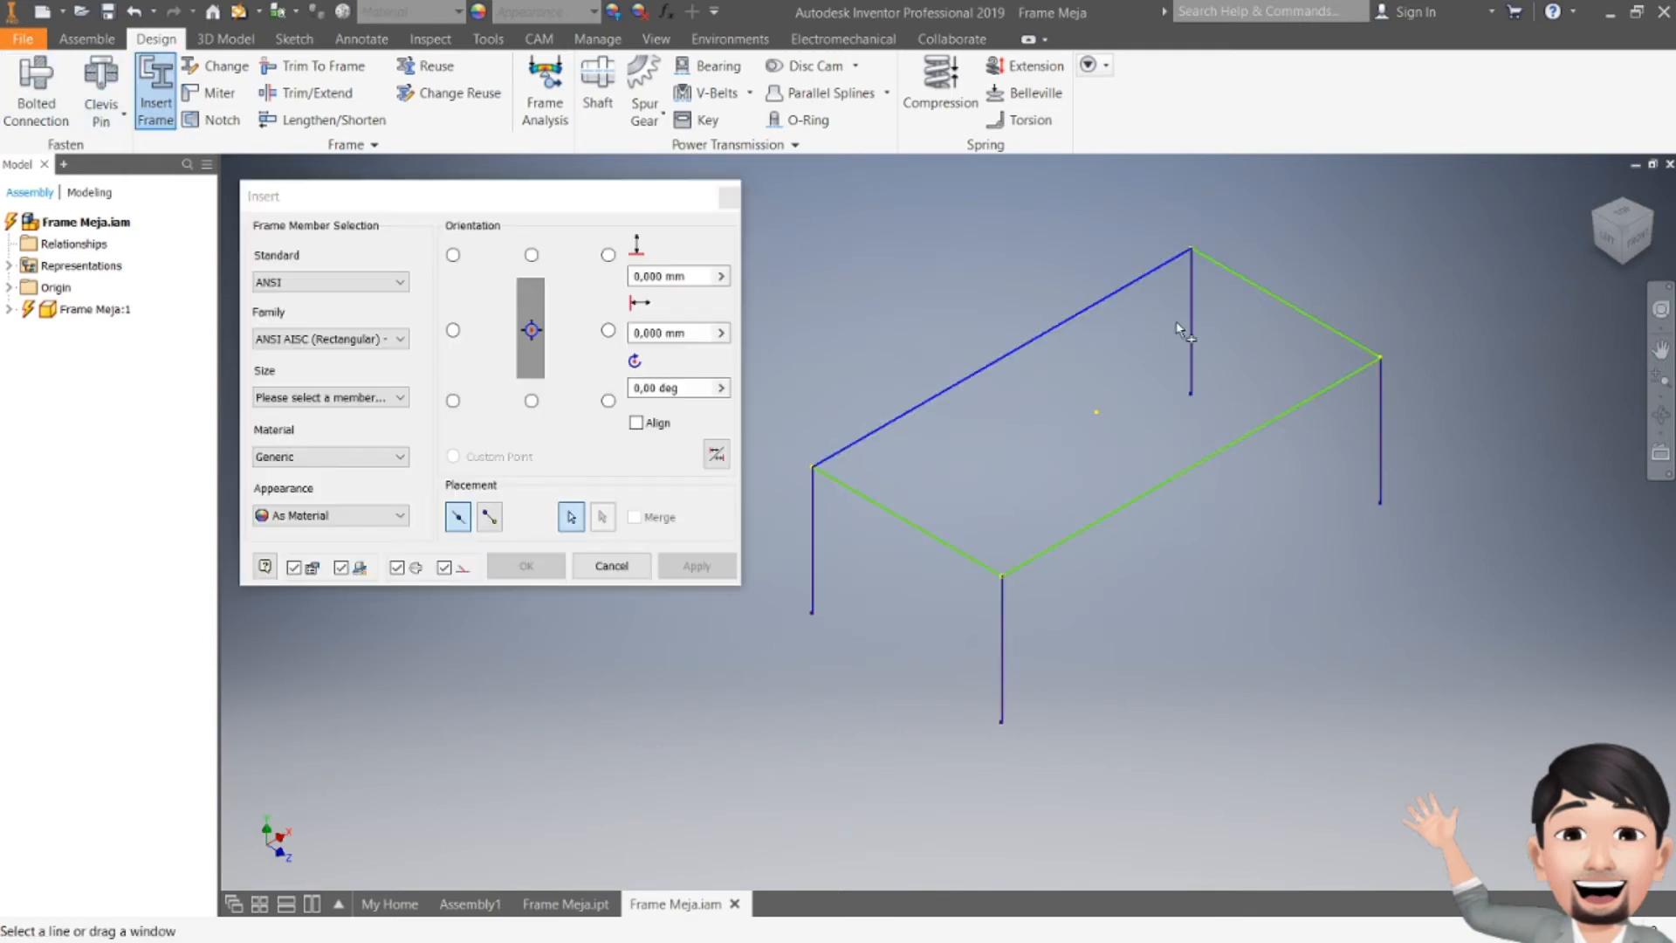
left_click(1271, 297)
left_click(1271, 423)
left_click(926, 534)
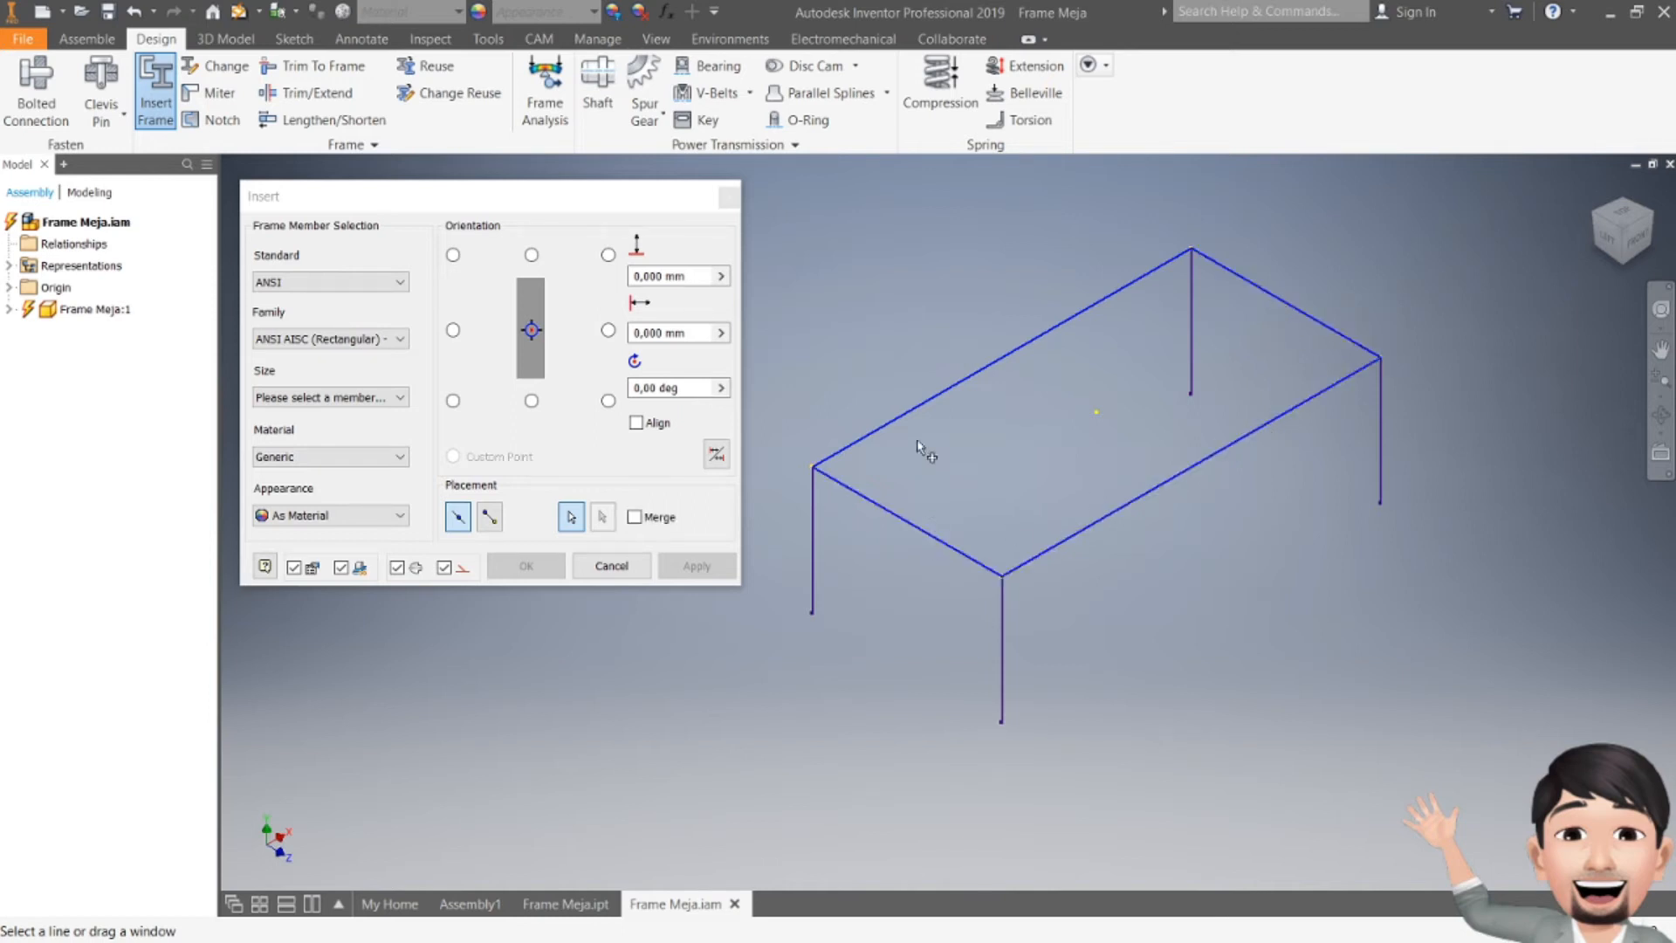
Step: Set the frame member to ISO standard, ISO 4019 (Square) family, size 30x30x3
left_click(298, 280)
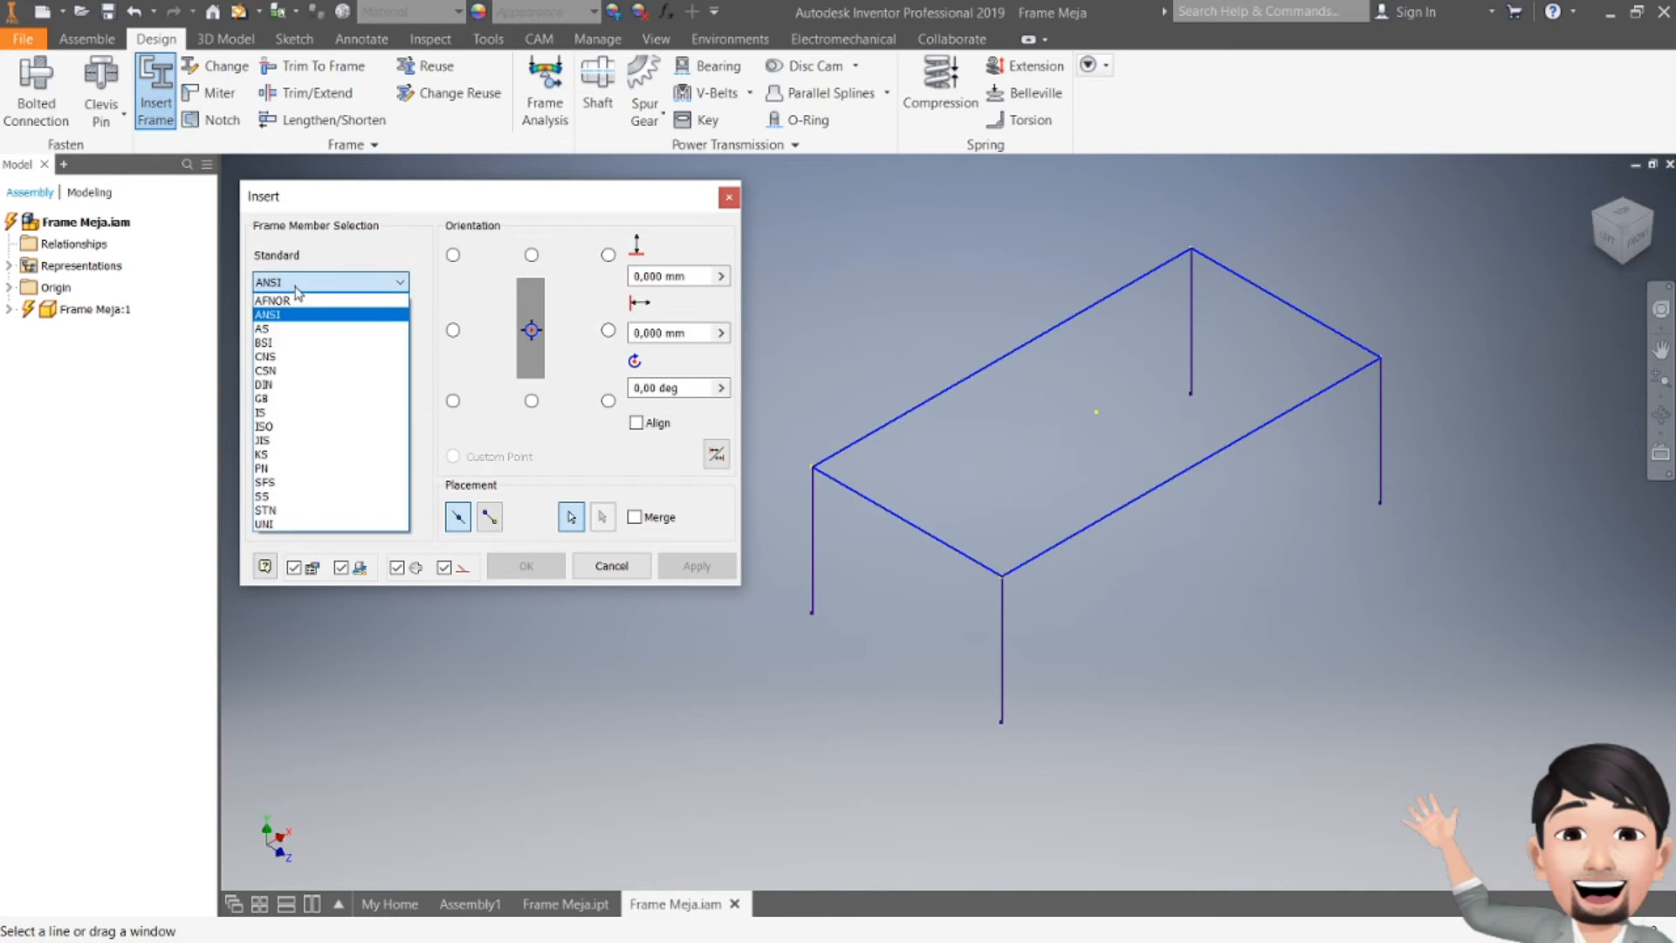
left_click(292, 427)
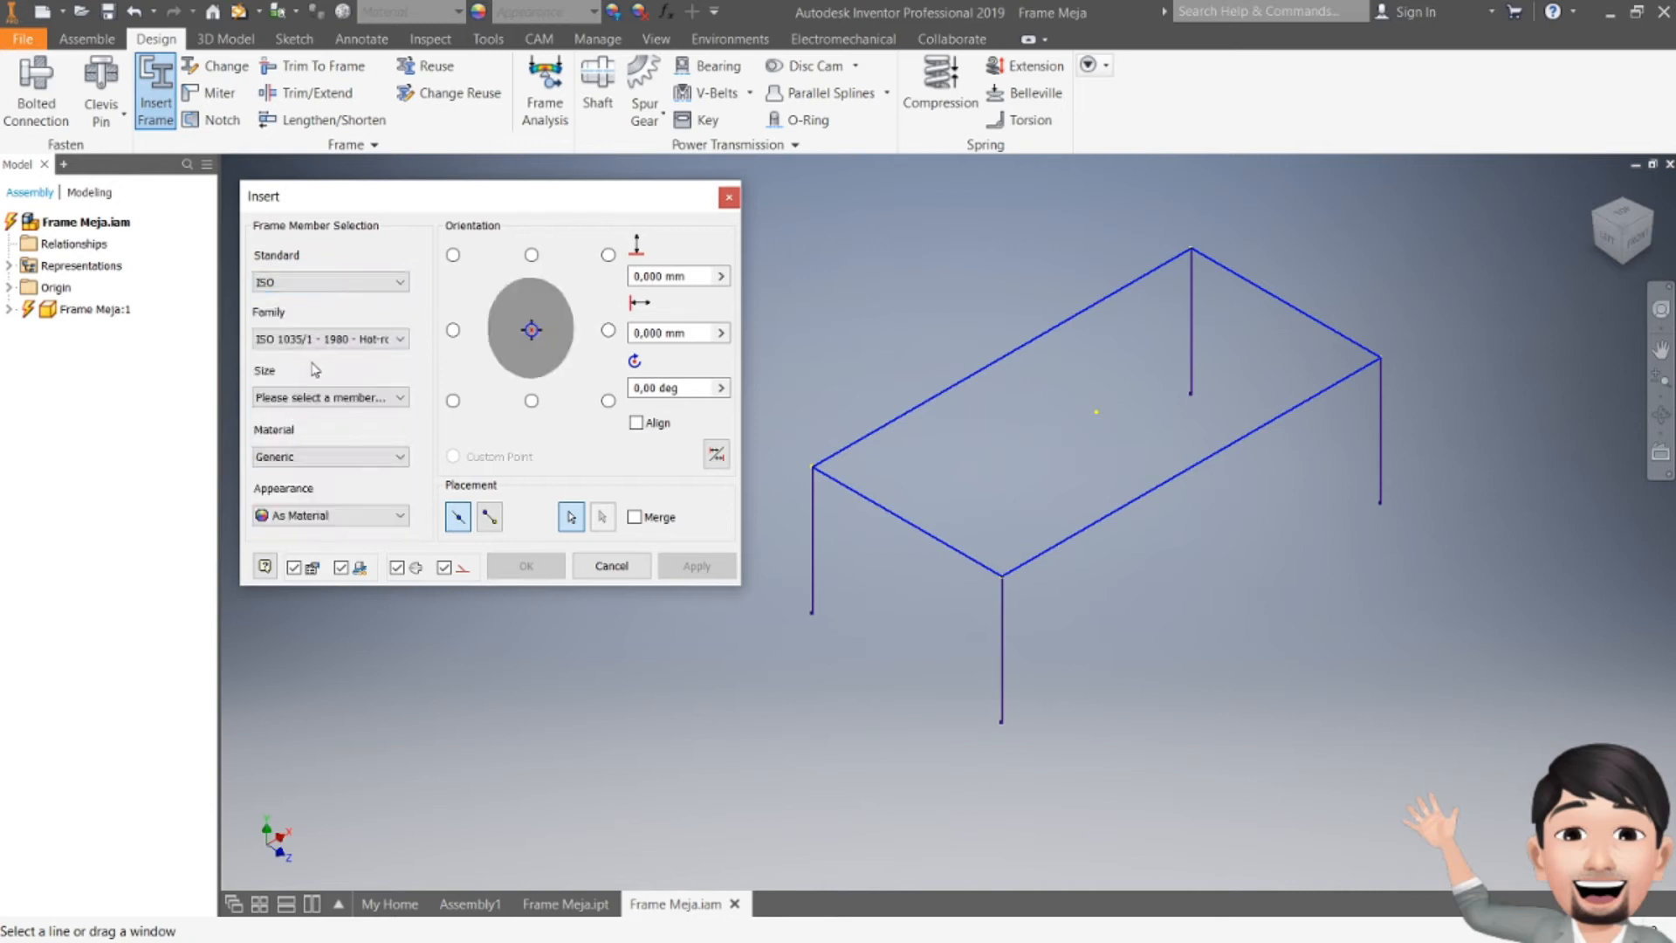
left_click(341, 343)
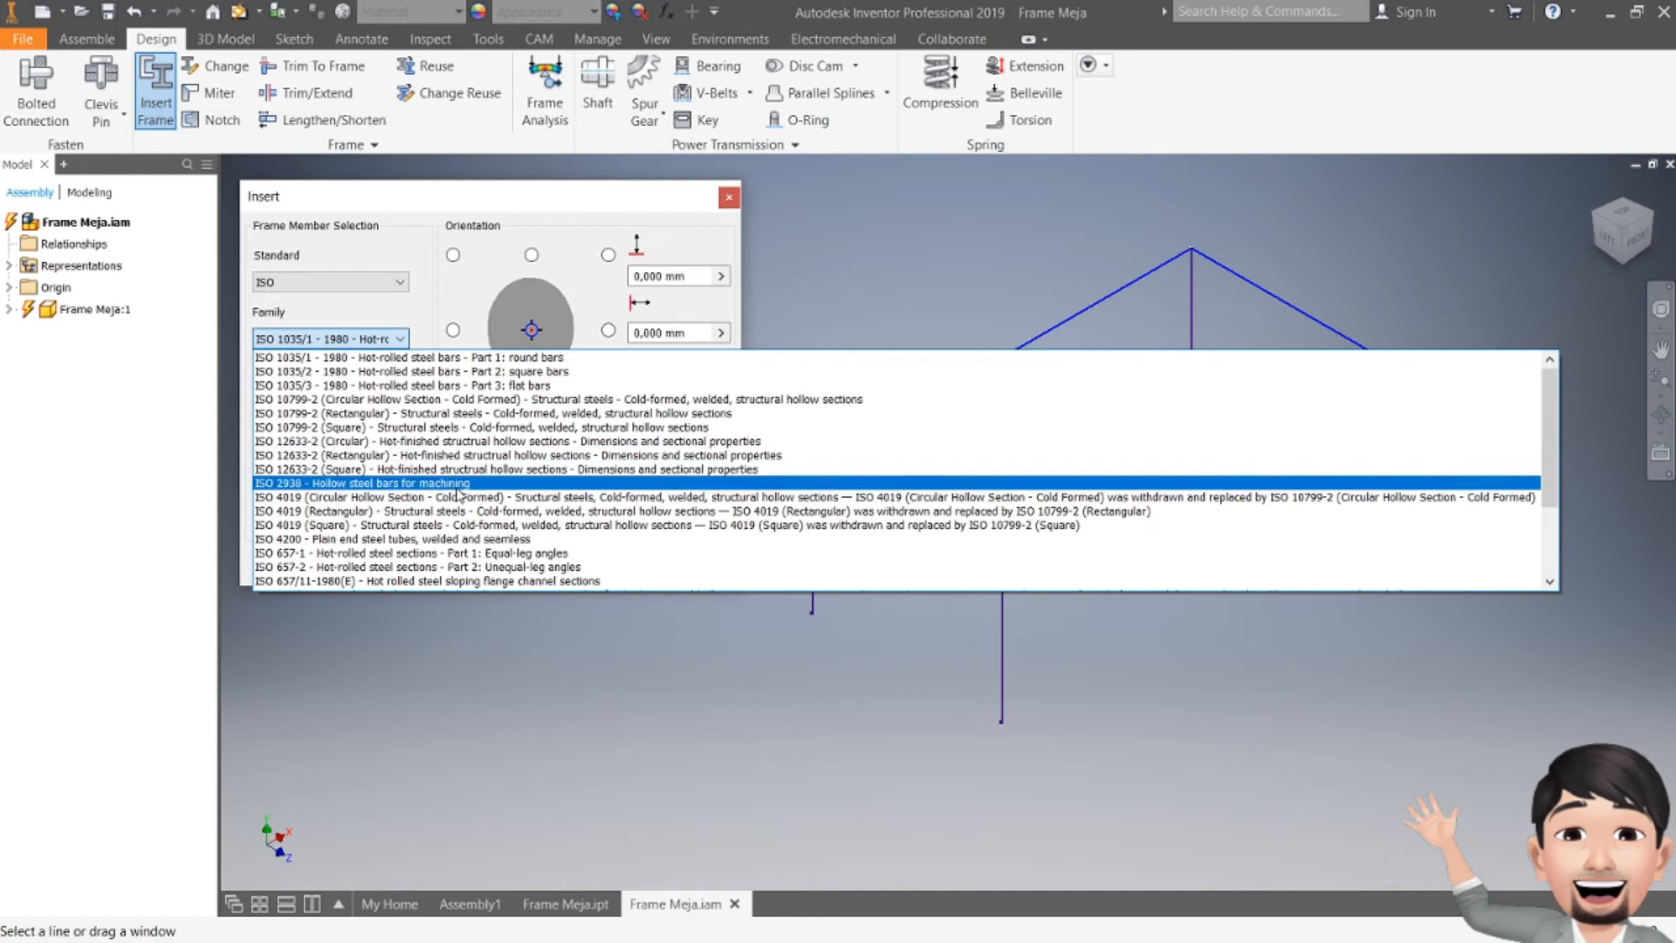
left_click(445, 525)
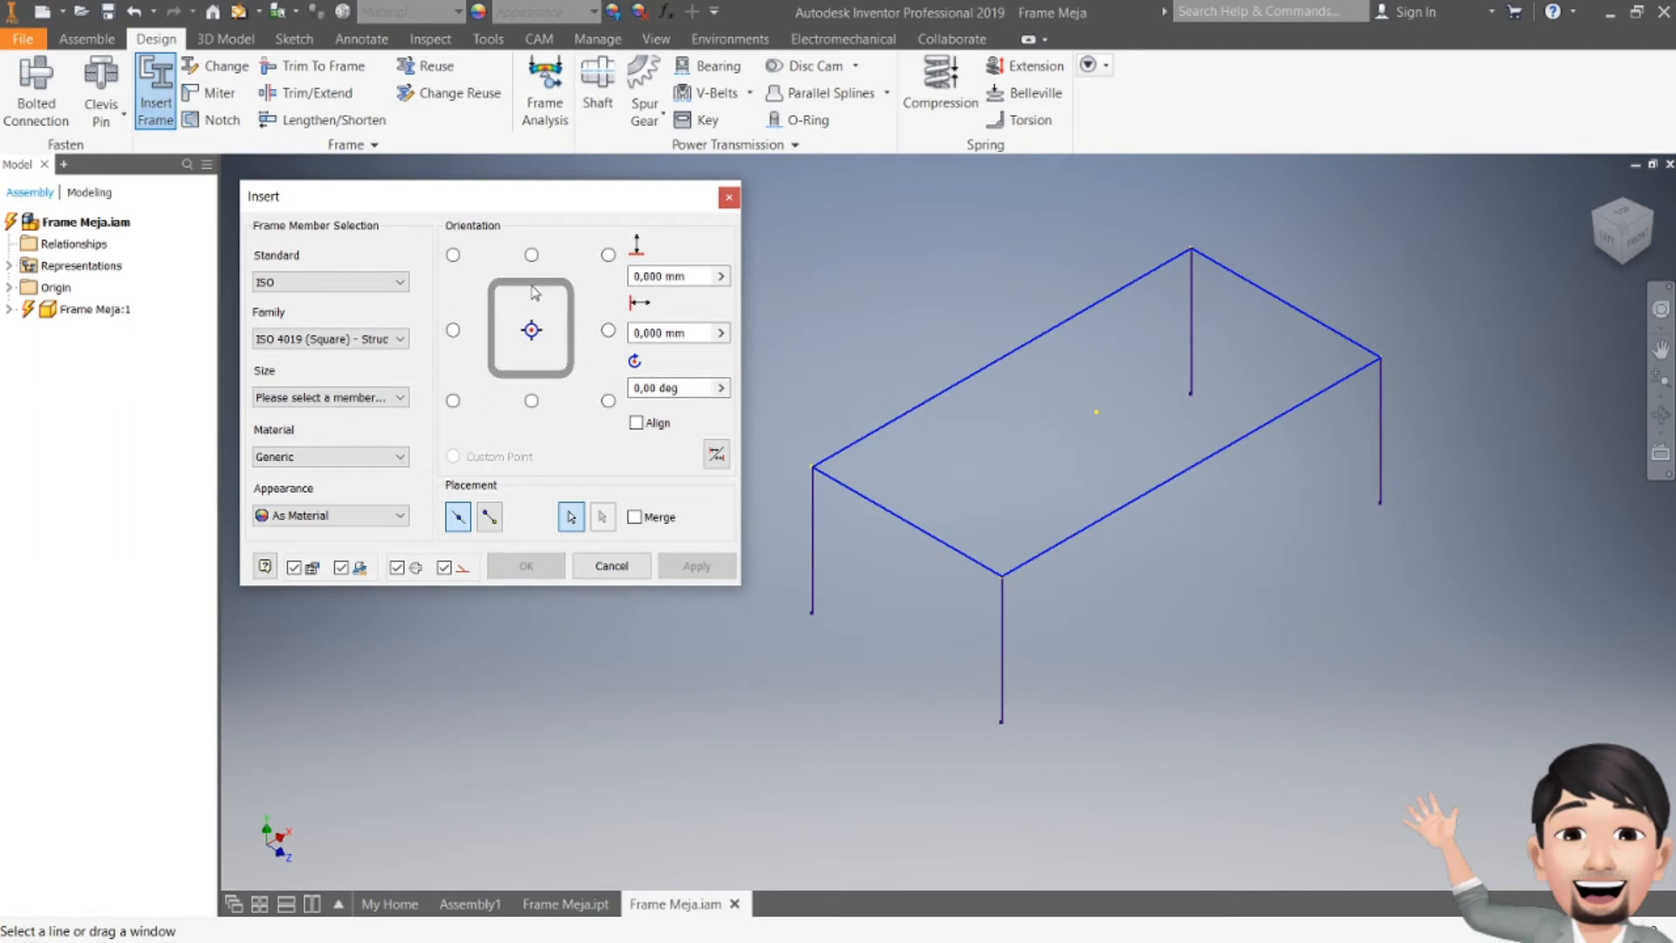
left_click(315, 457)
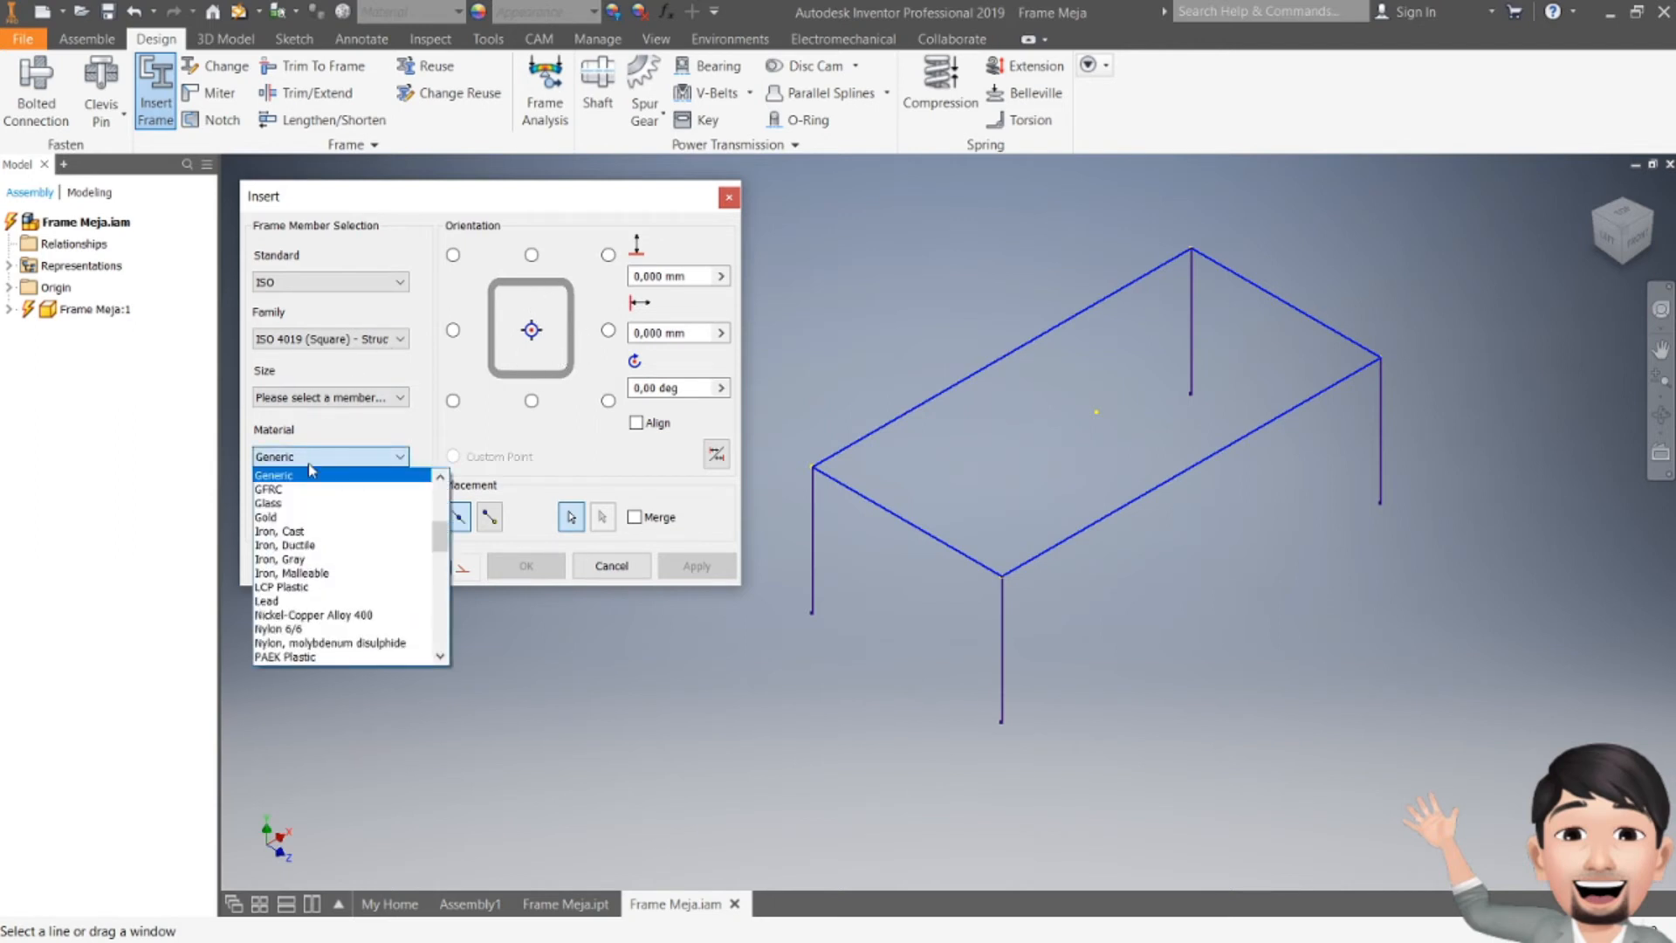
left_click(297, 530)
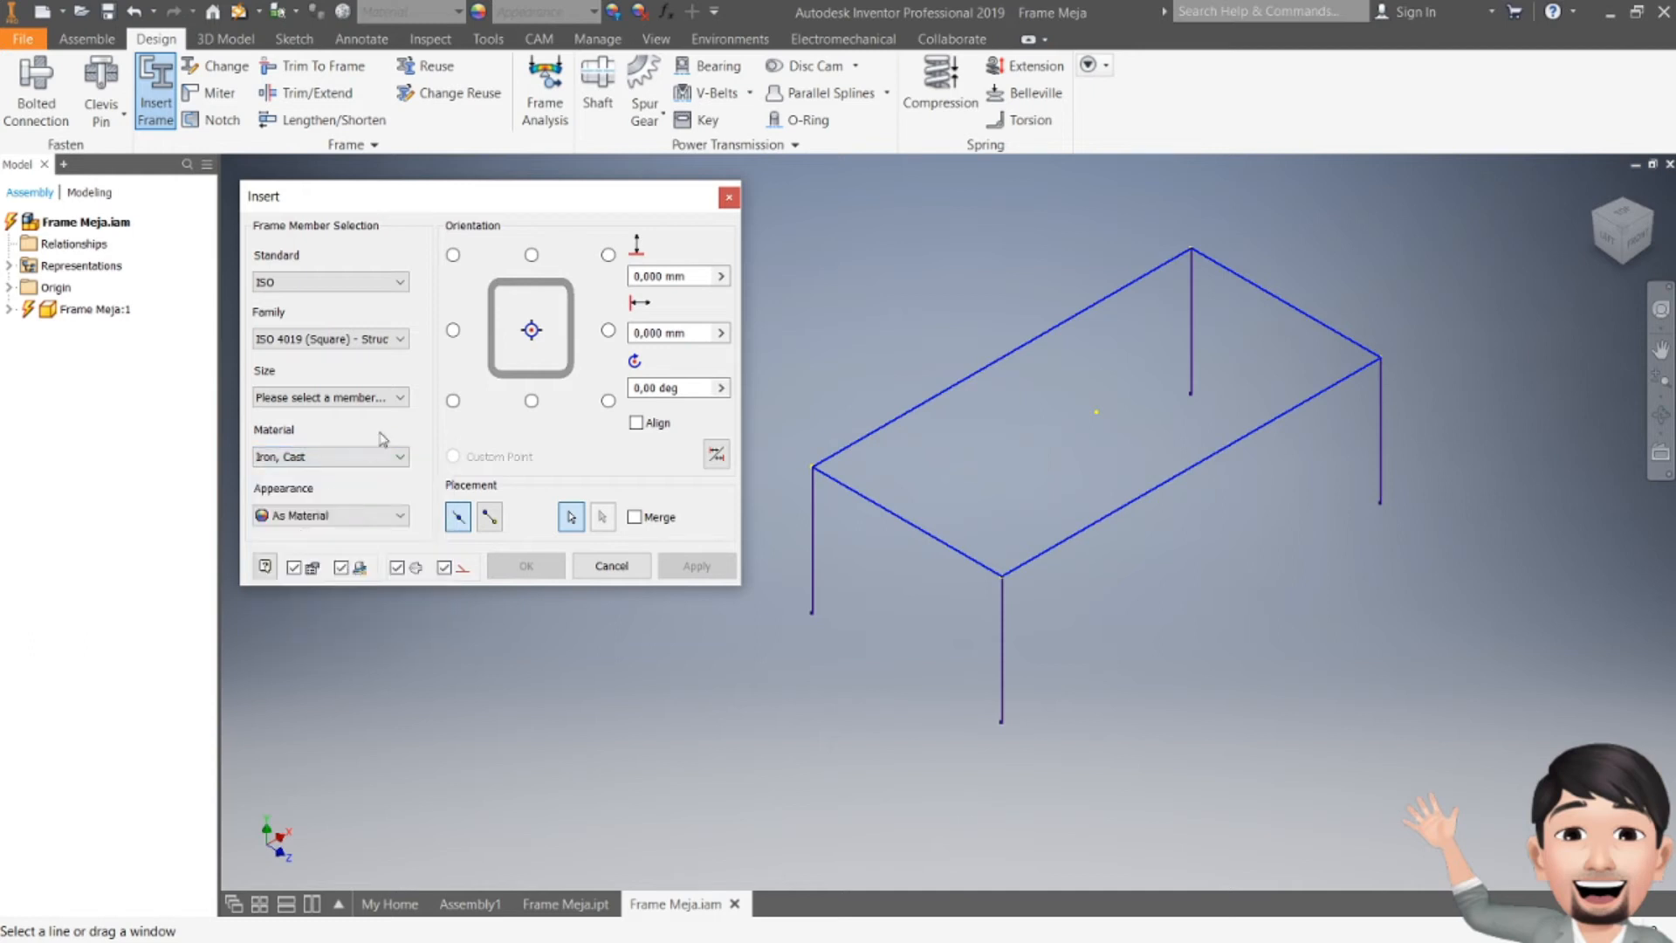
left_click(343, 399)
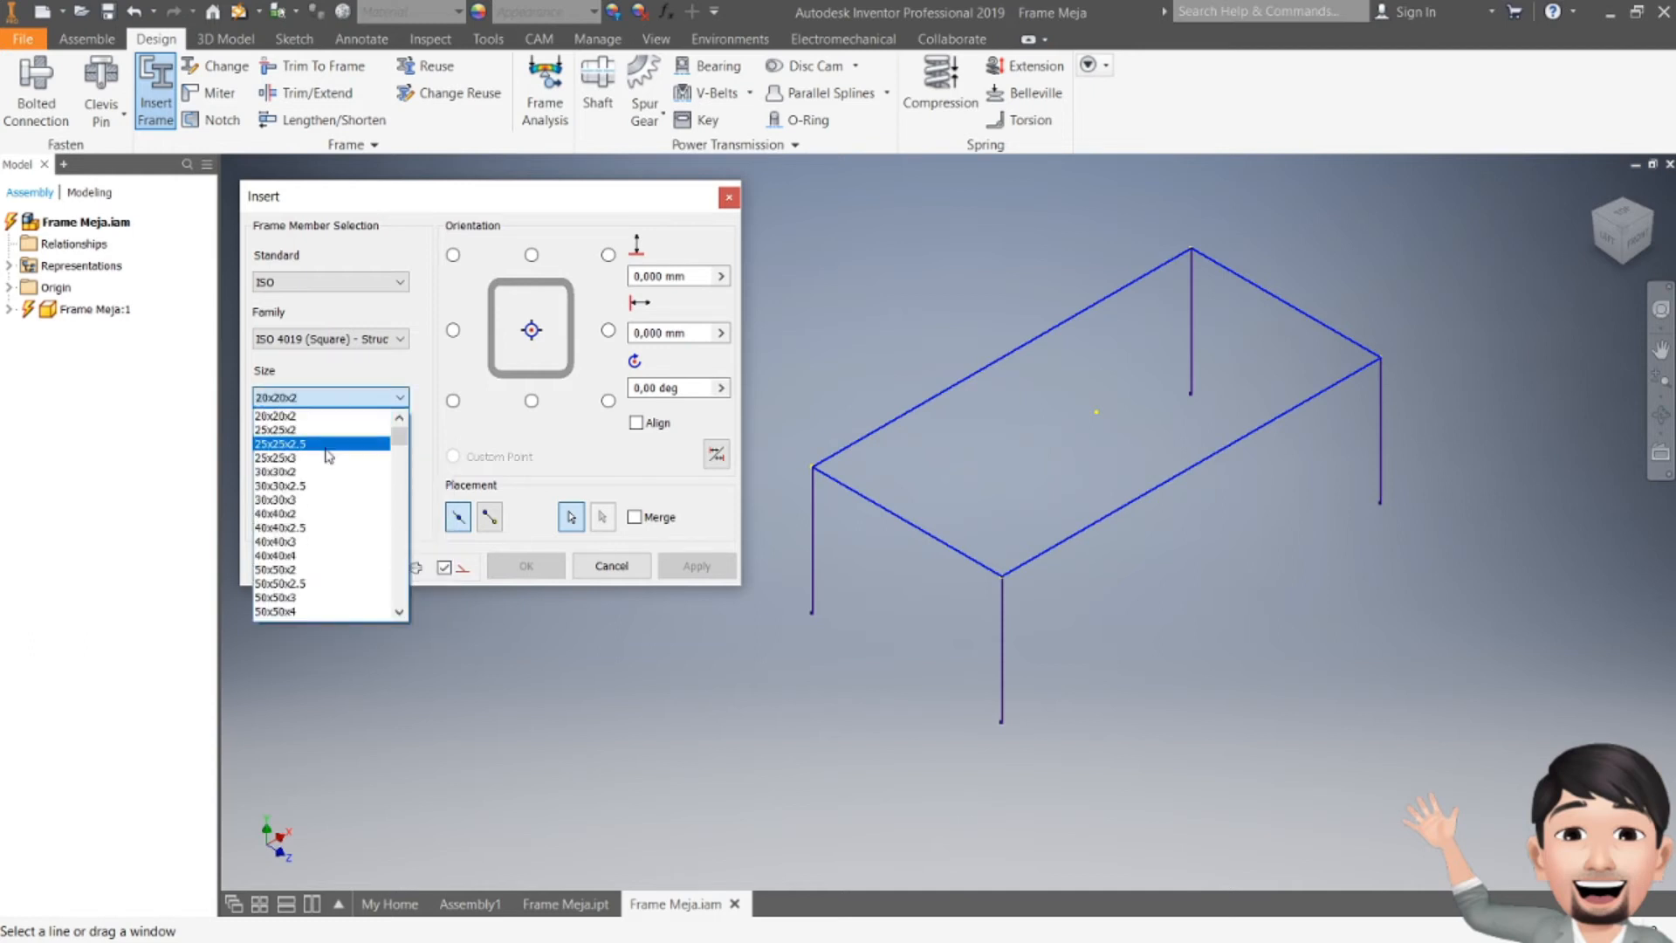
left_click(305, 500)
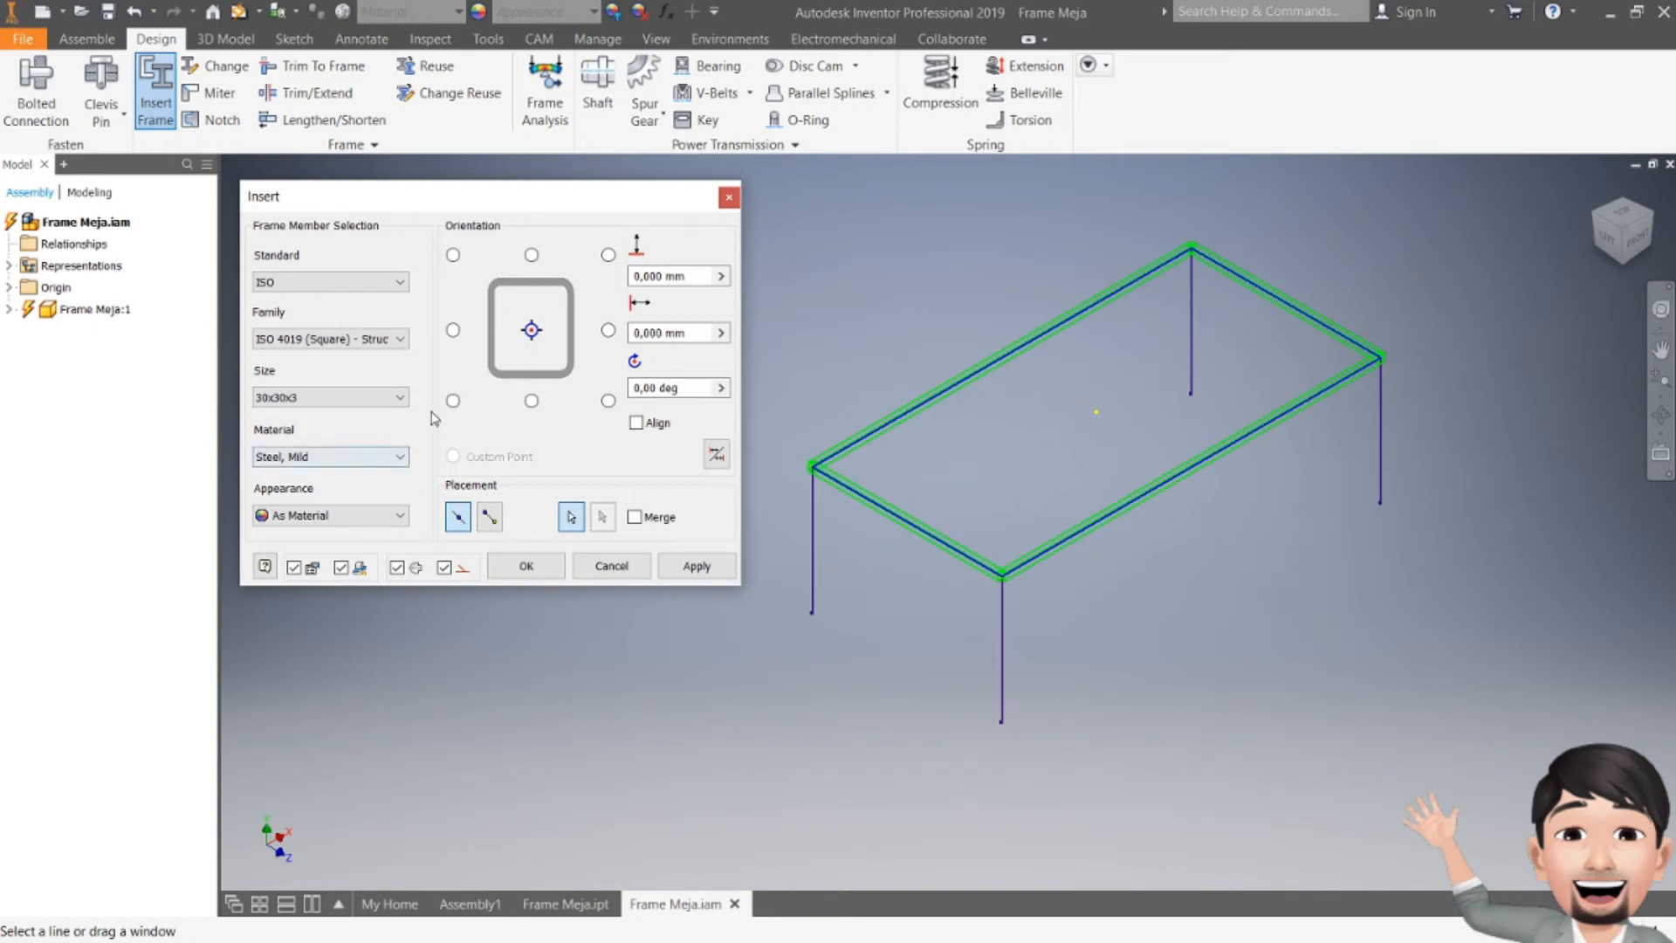
Step: Keep appearance As Material, apply the members, accept the default frame file and member names, and close Insert
left_click(342, 517)
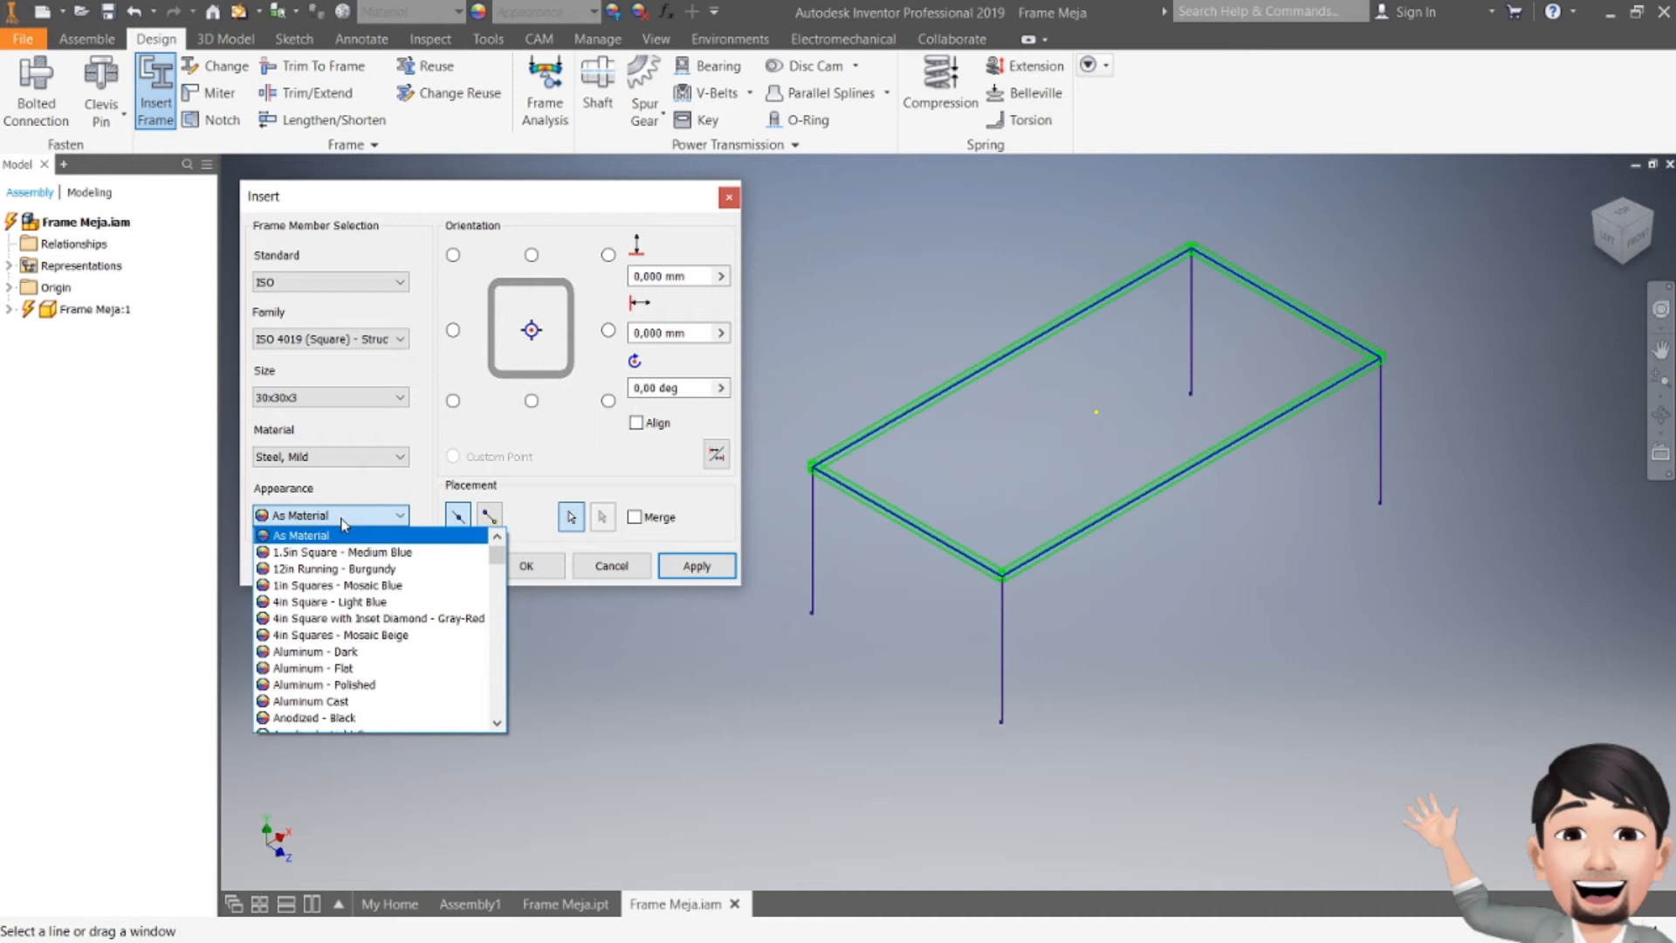
left_click(344, 520)
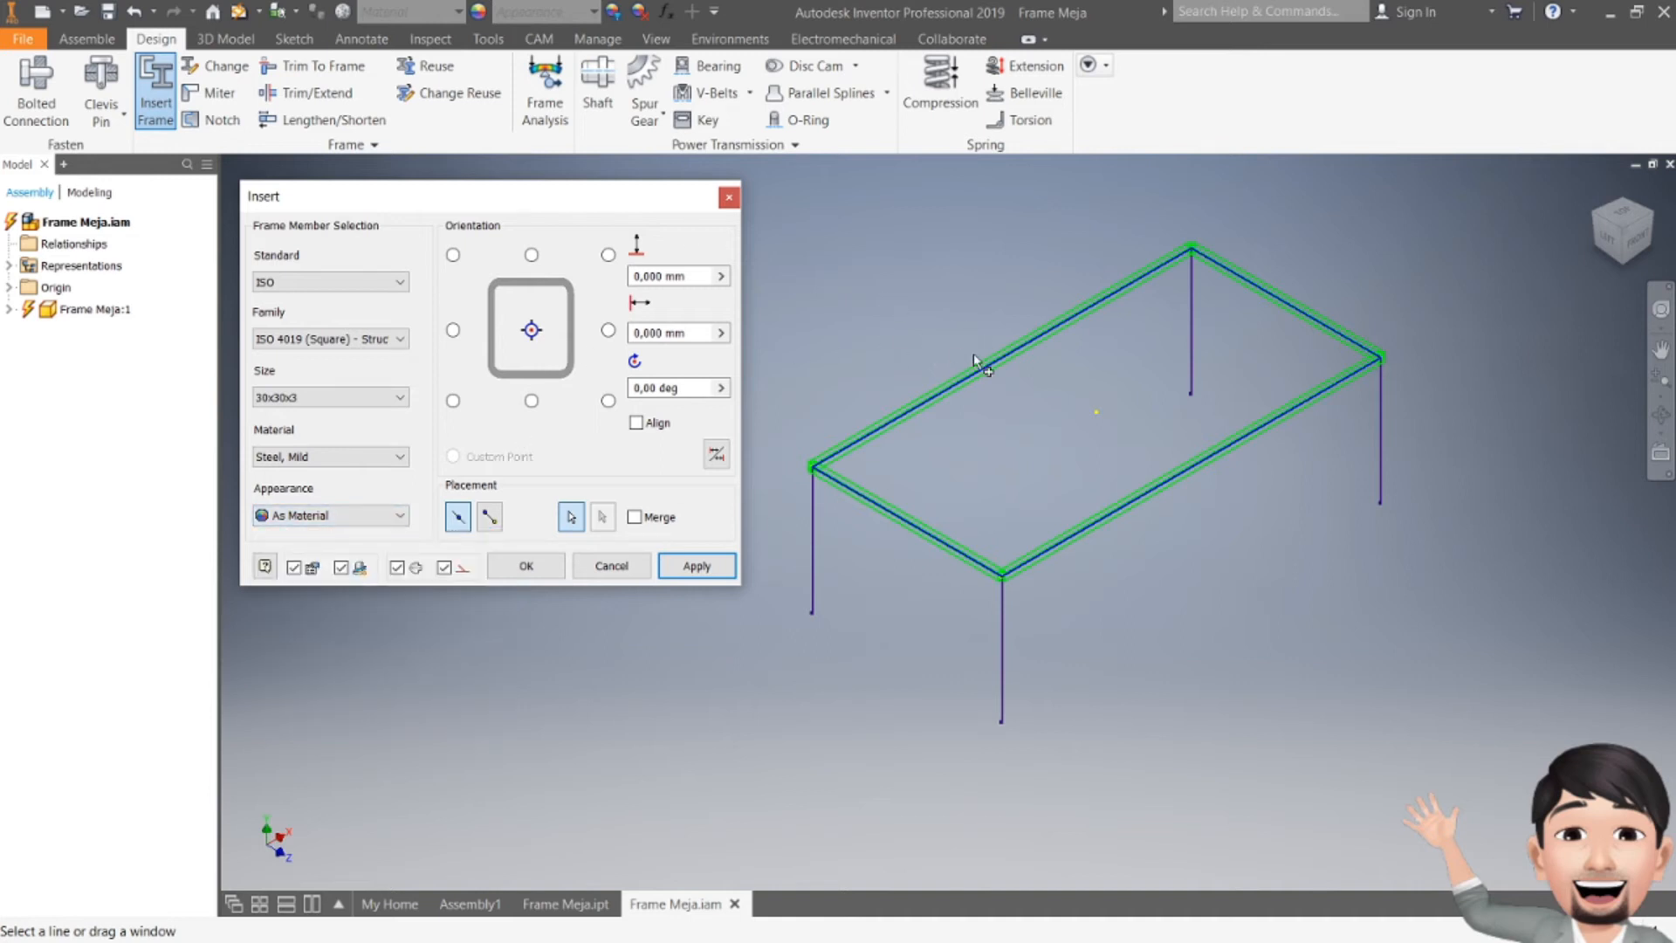
left_click(695, 567)
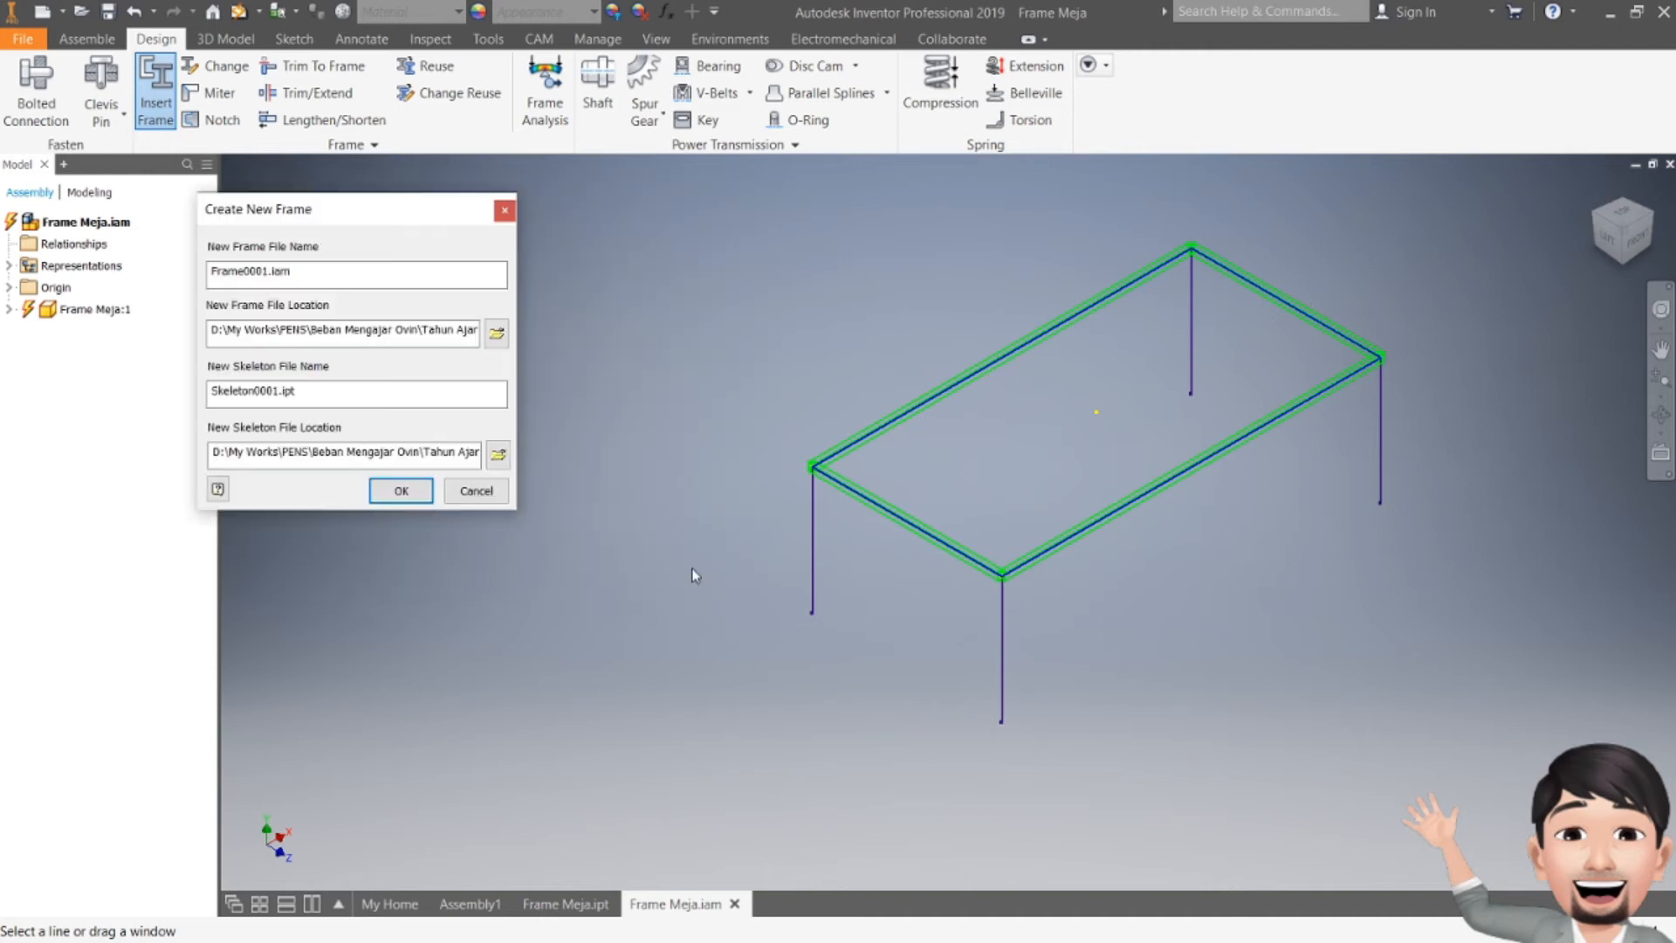
left_click(401, 492)
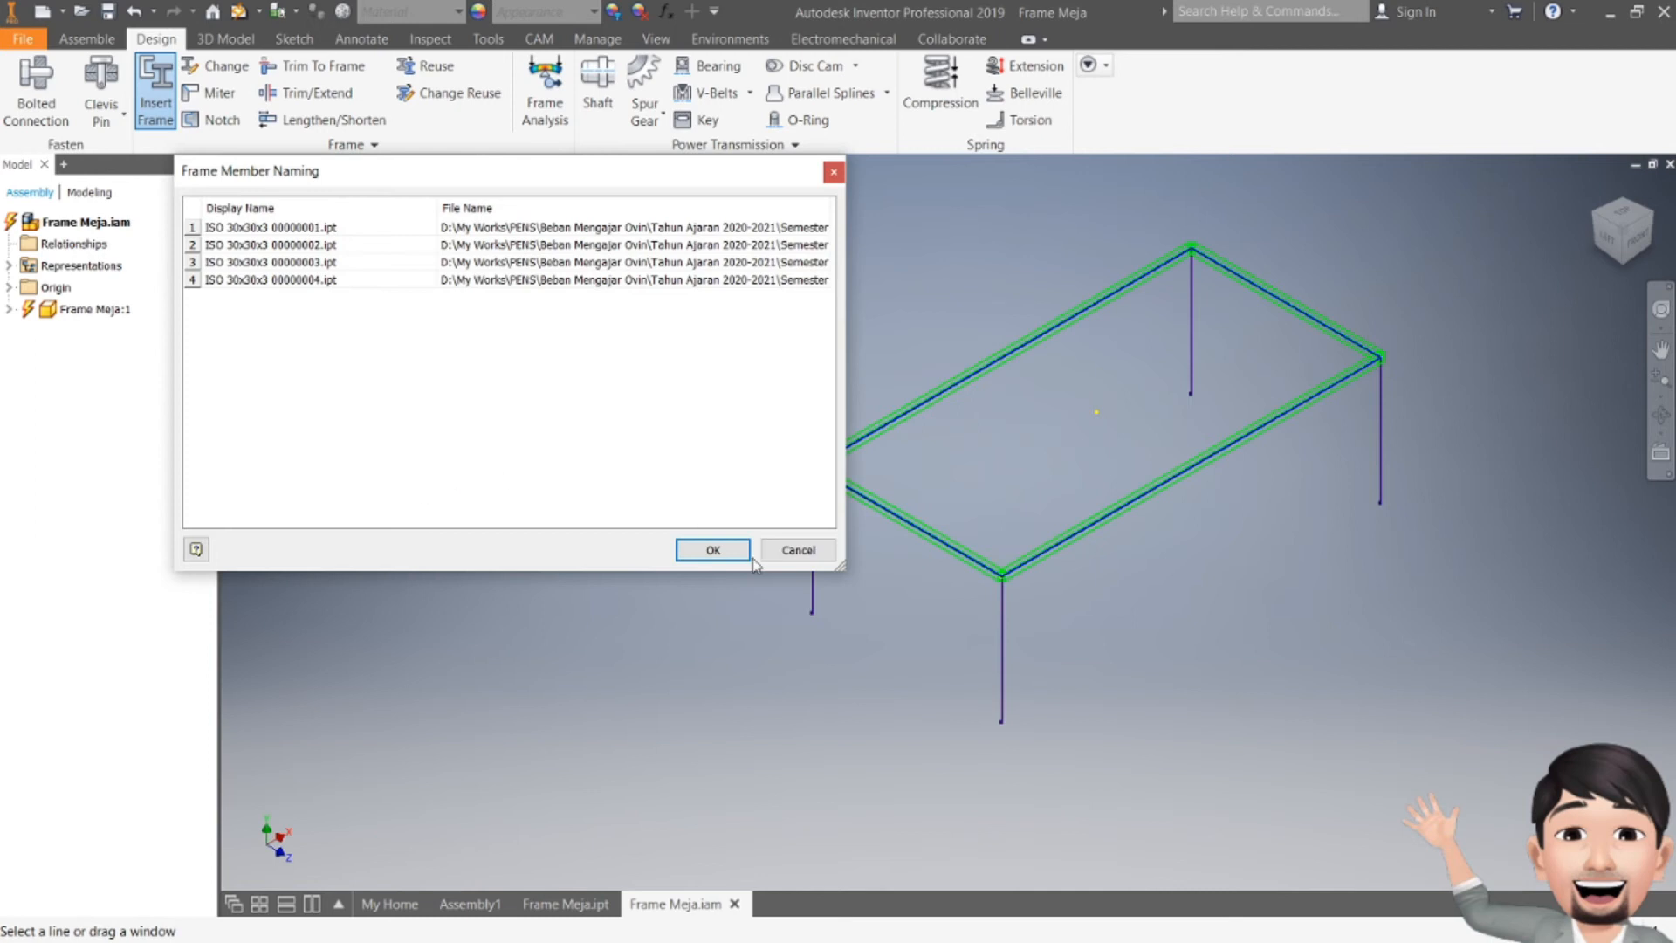
left_click(713, 550)
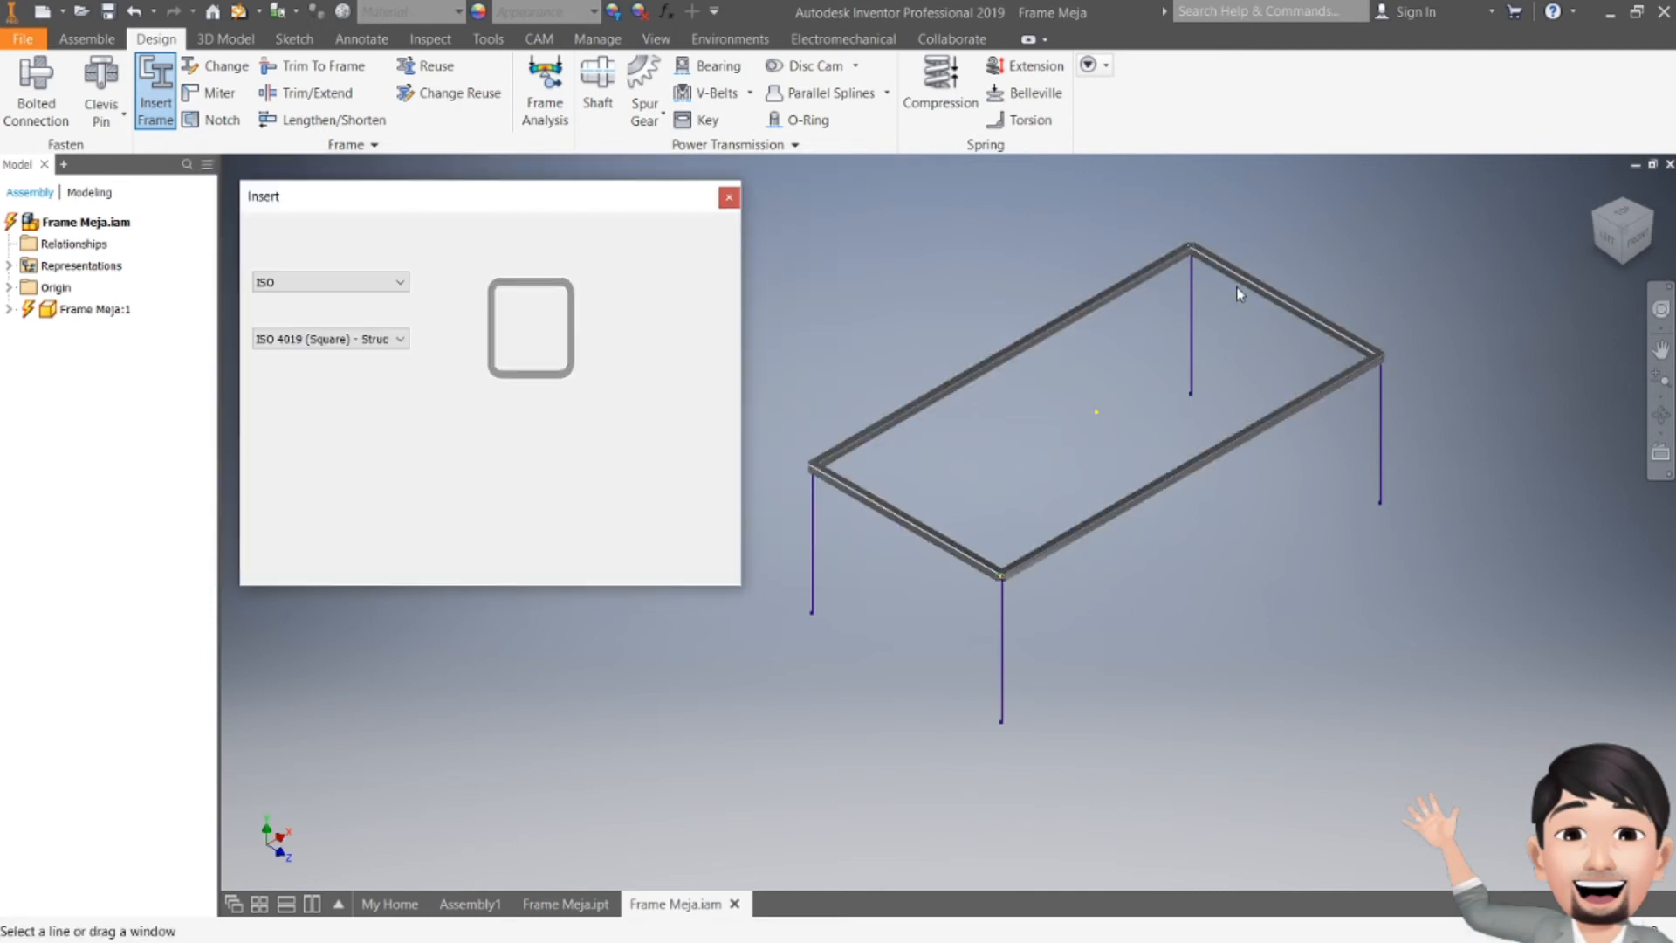
left_click(732, 201)
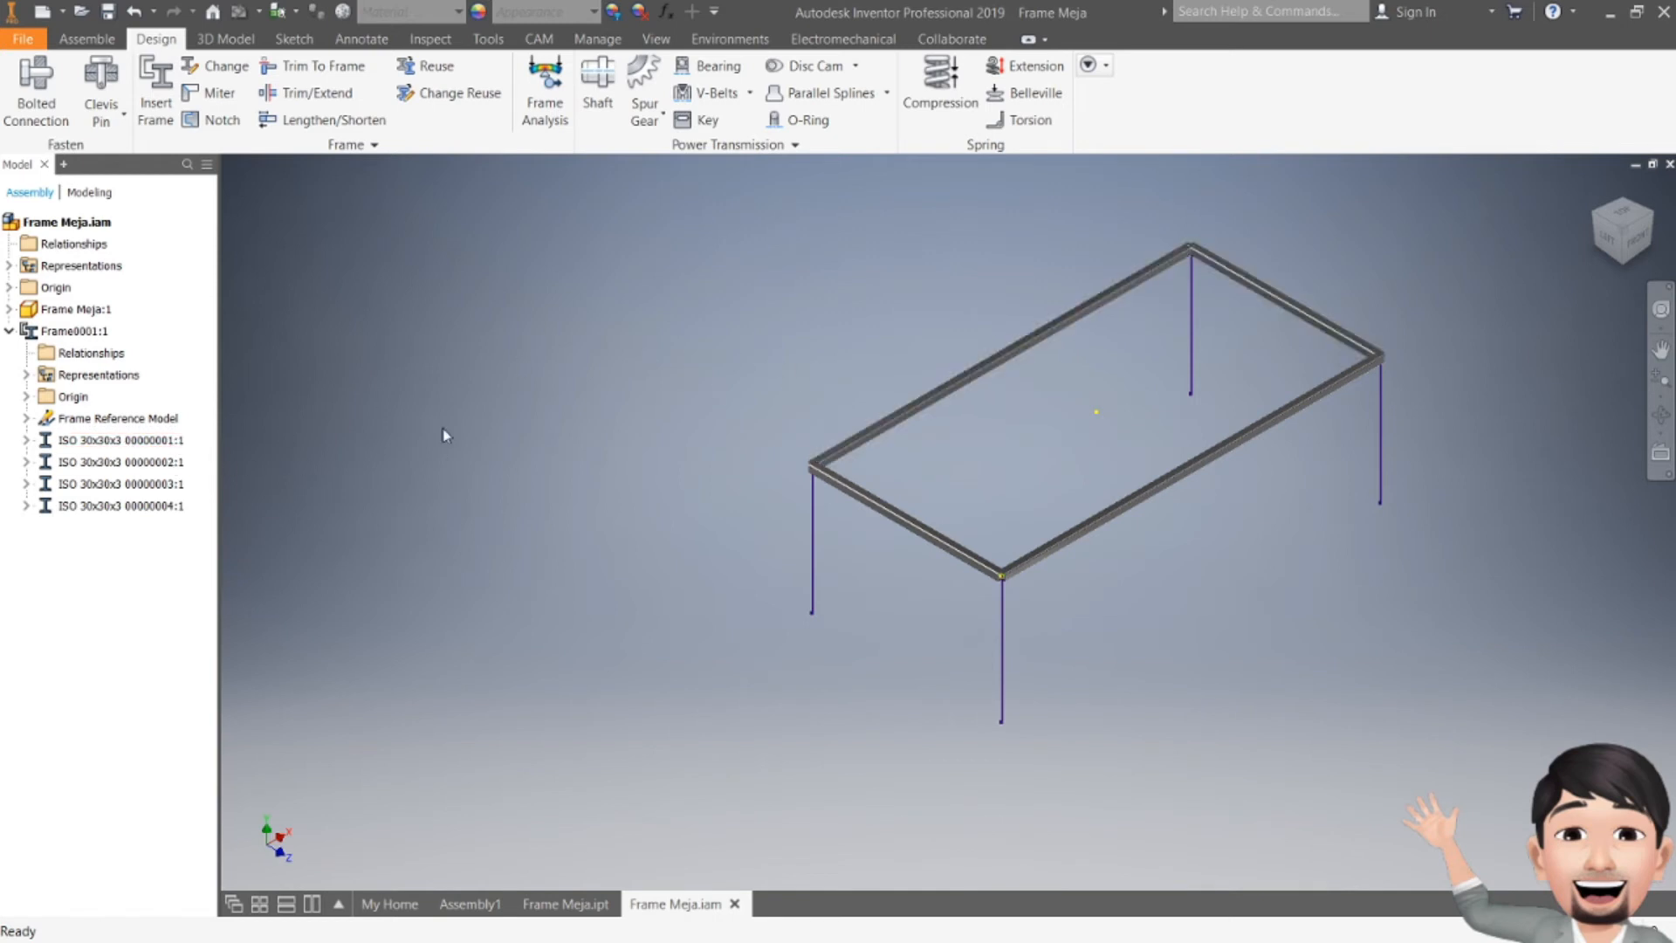
Step: Zoom in to examine a corner joint of the new frame members
scroll(912, 456, "up", 5)
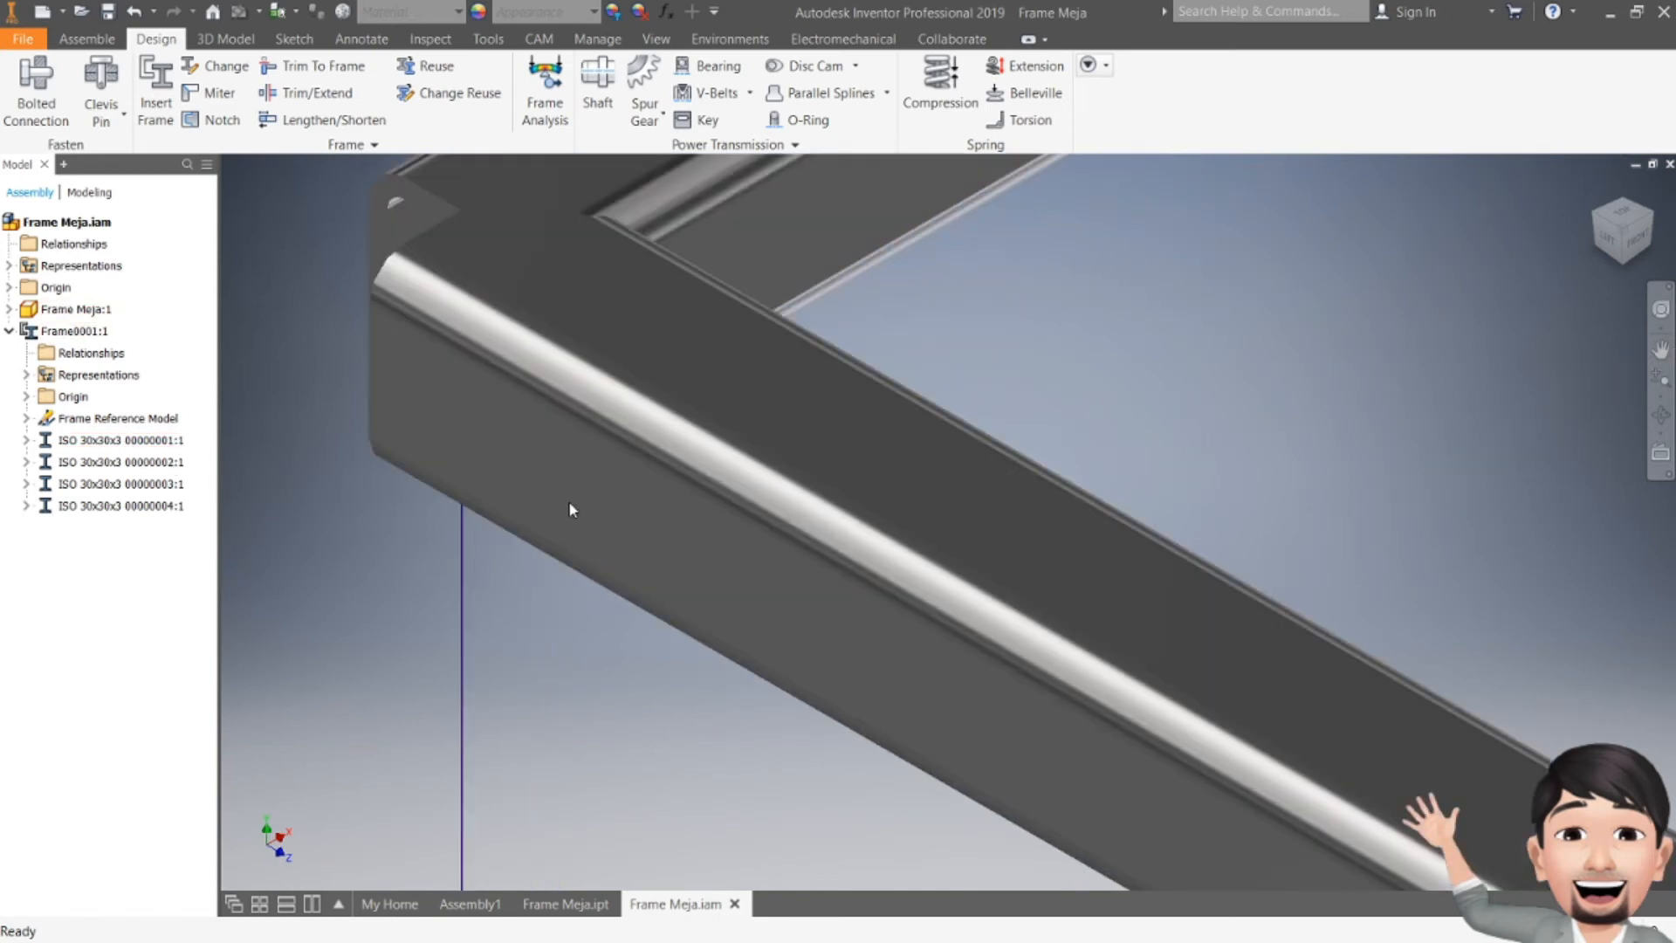
scroll(537, 286, "down", 2)
scroll(1020, 494, "down", 4)
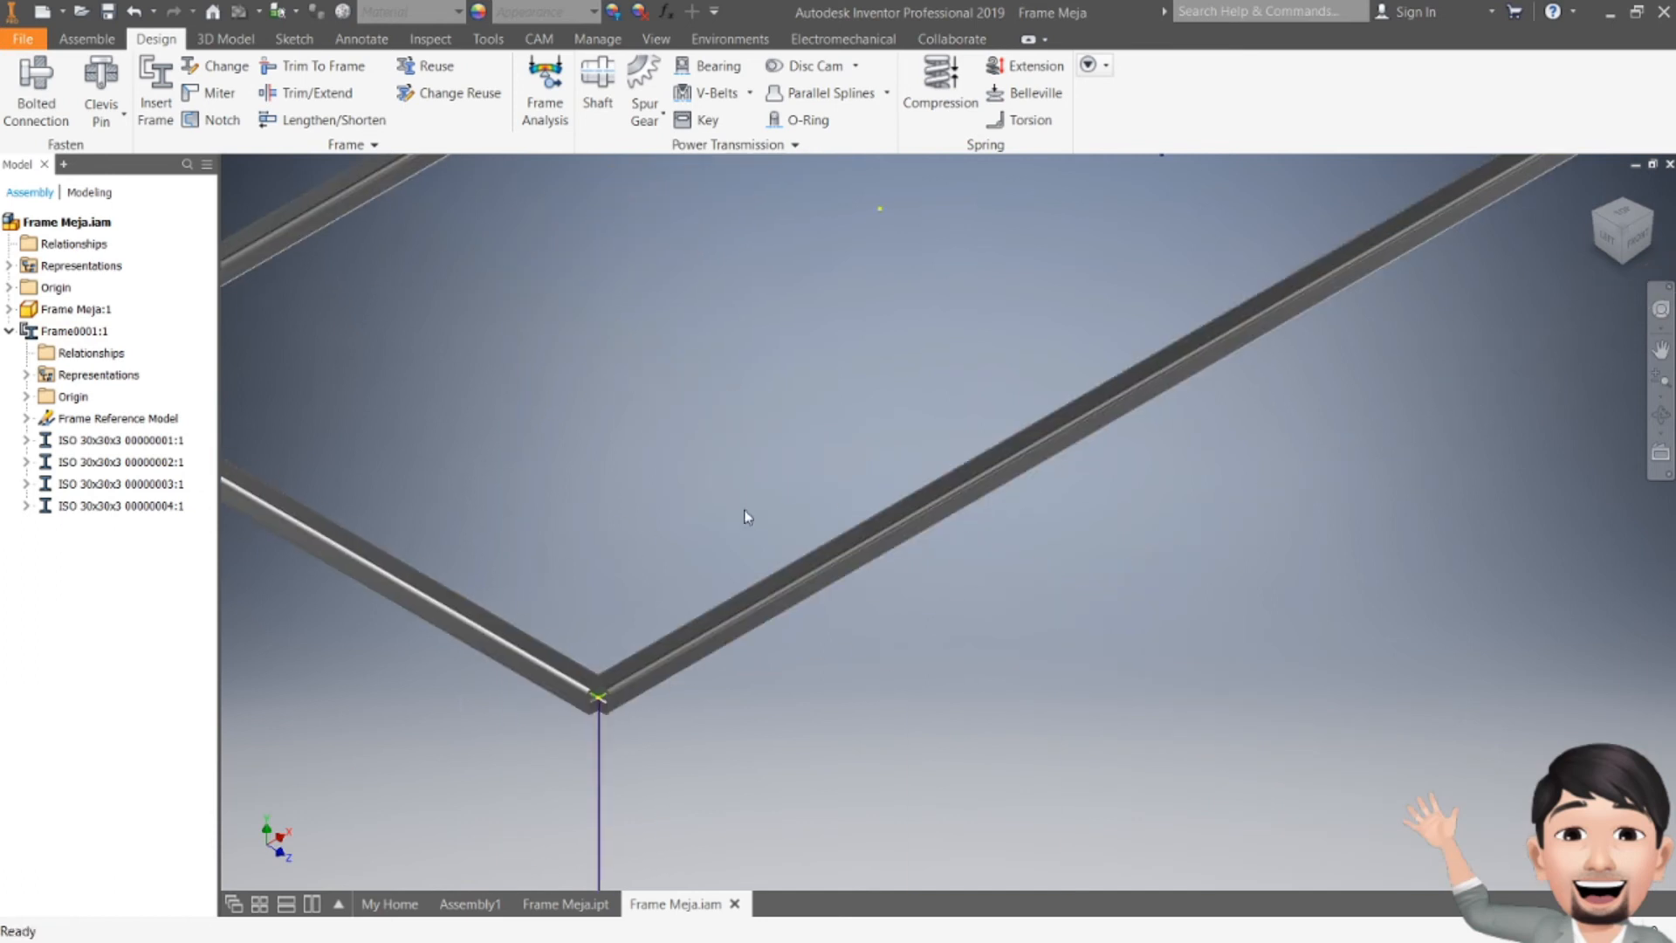
scroll(624, 624, "up", 6)
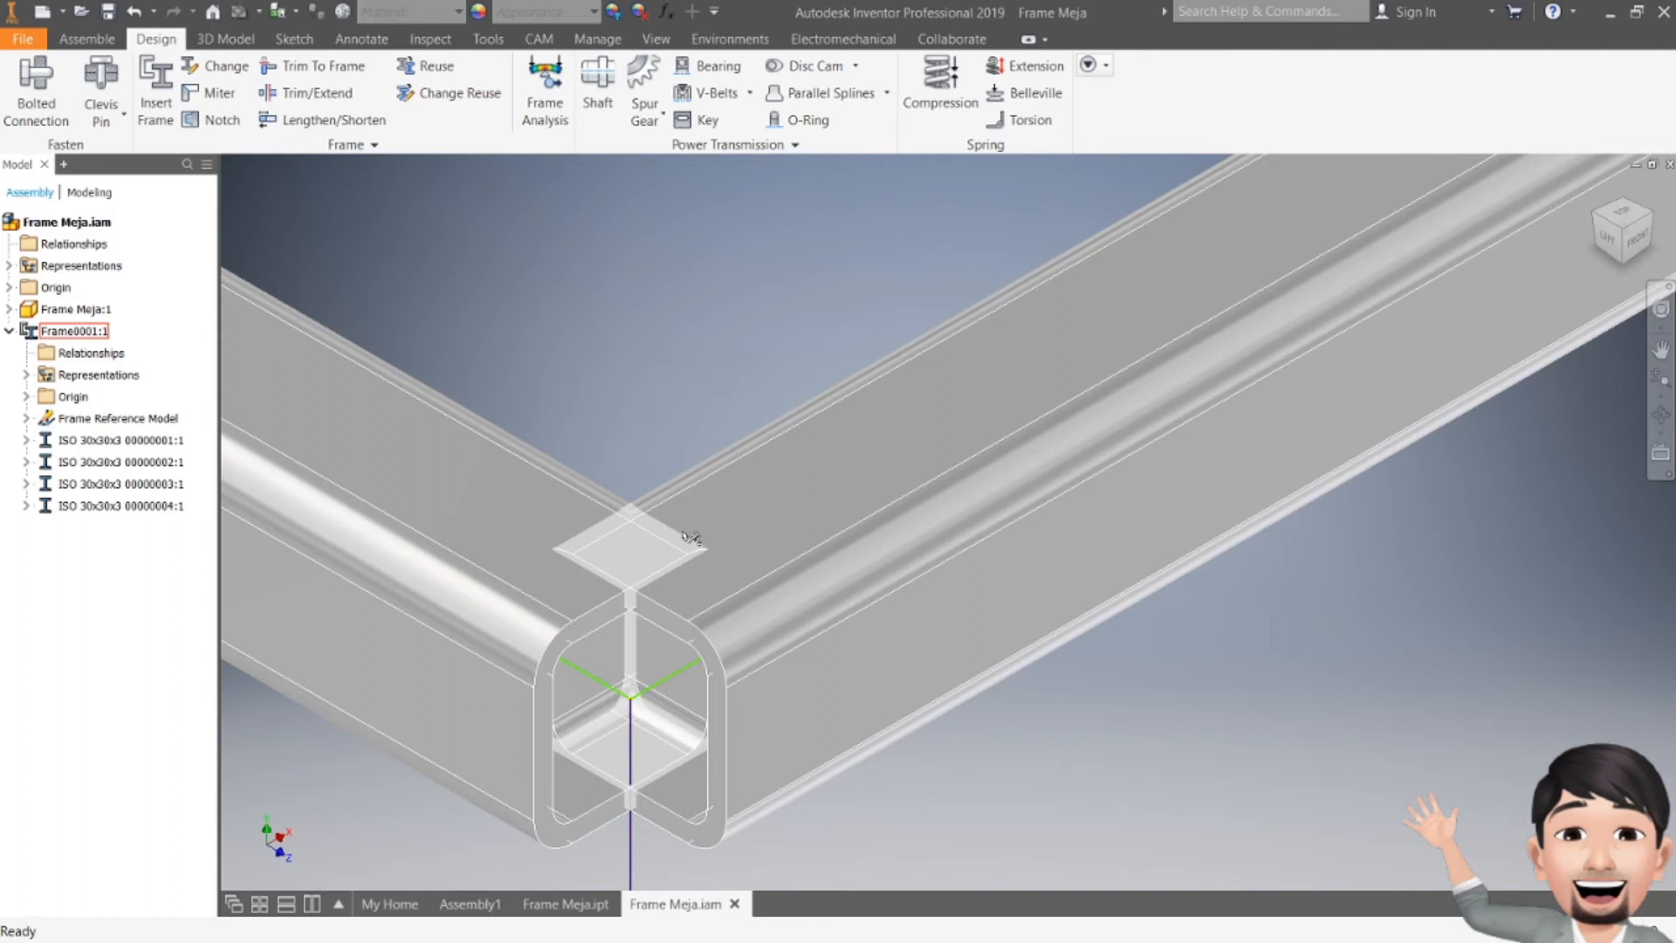
Step: Miter the two frame members meeting at the front corner, then close the Miter dialog
scroll(441, 692, "down", 5)
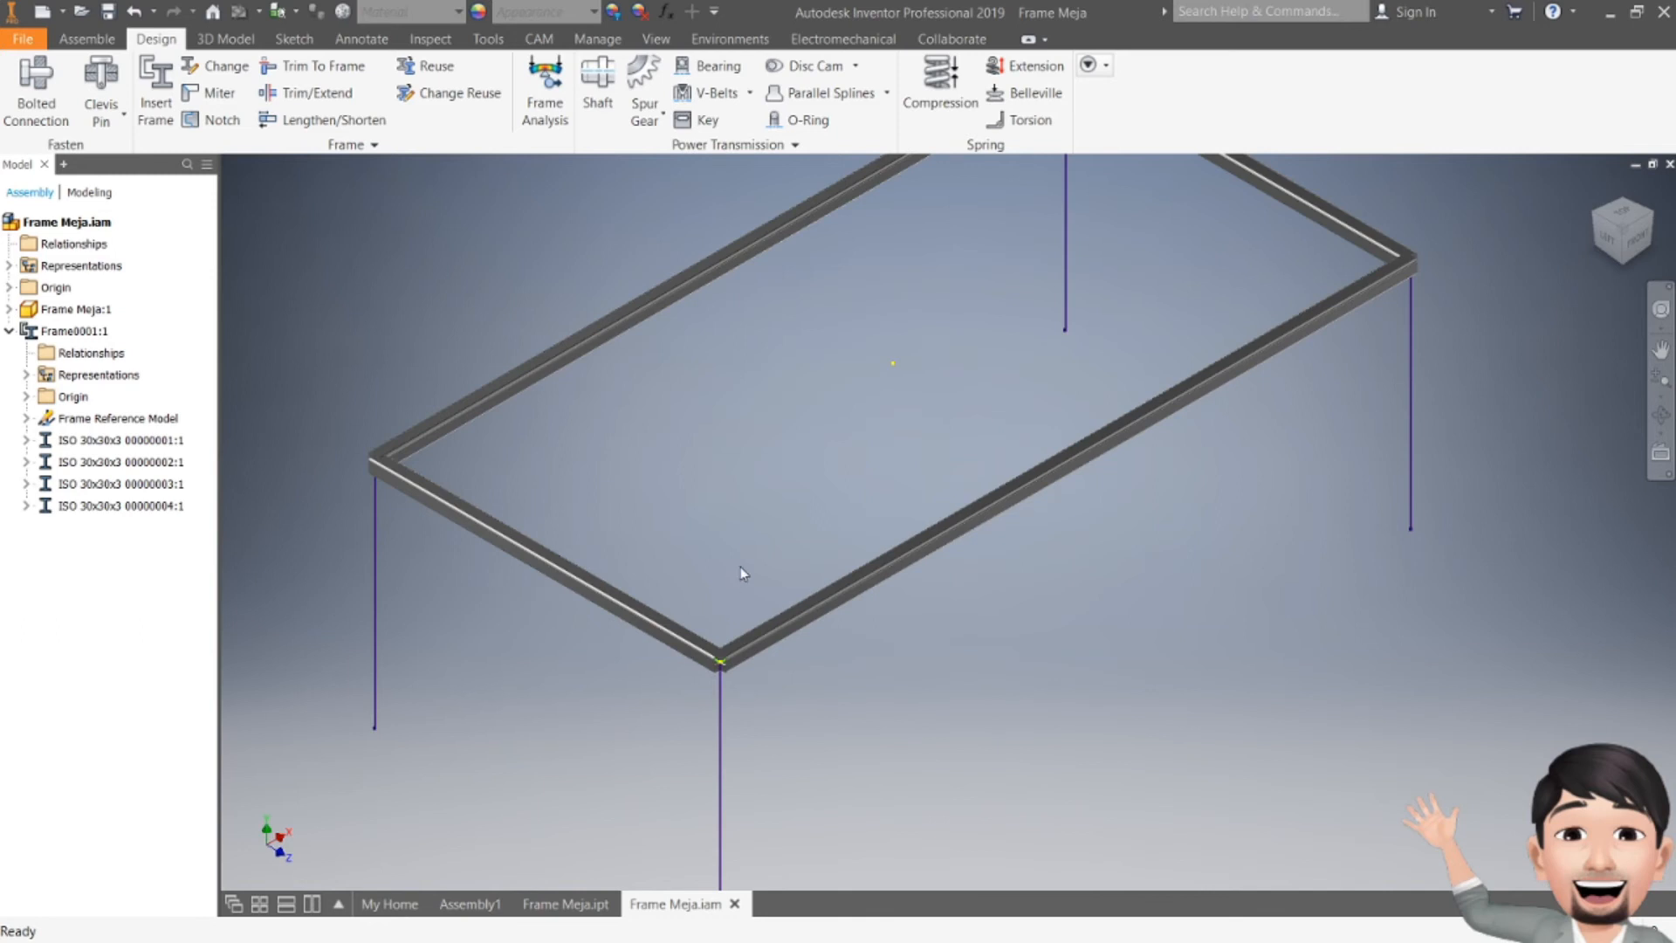
middle_click_drag(704, 538, 686, 627)
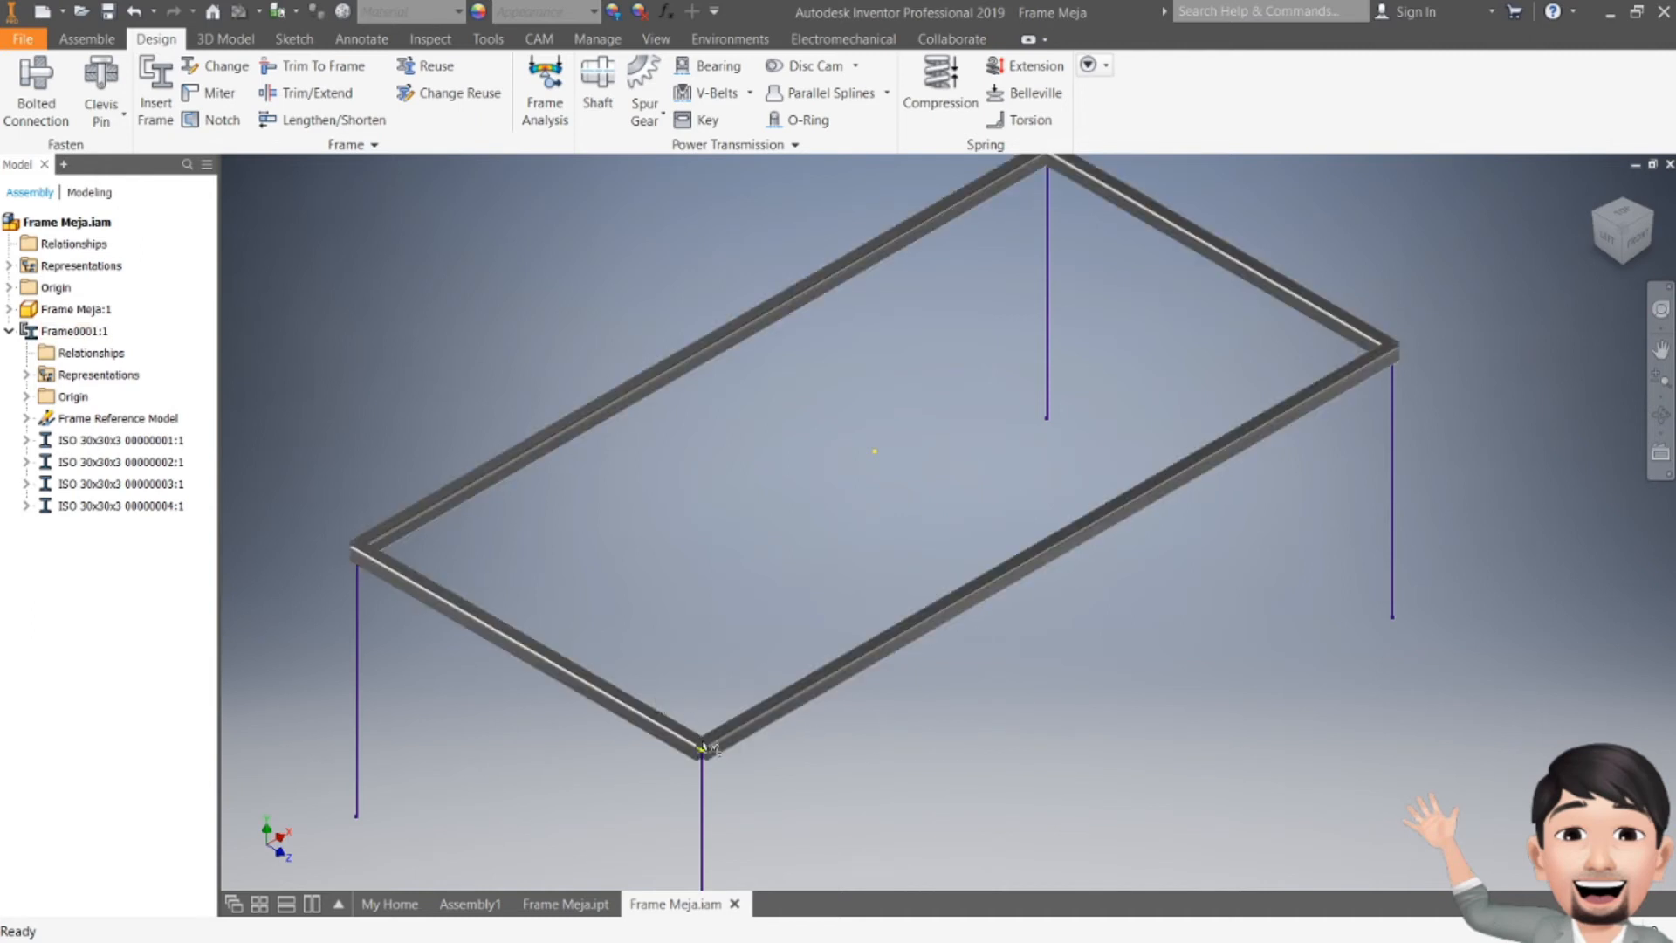
scroll(703, 748, "up", 5)
scroll(682, 689, "down", 1)
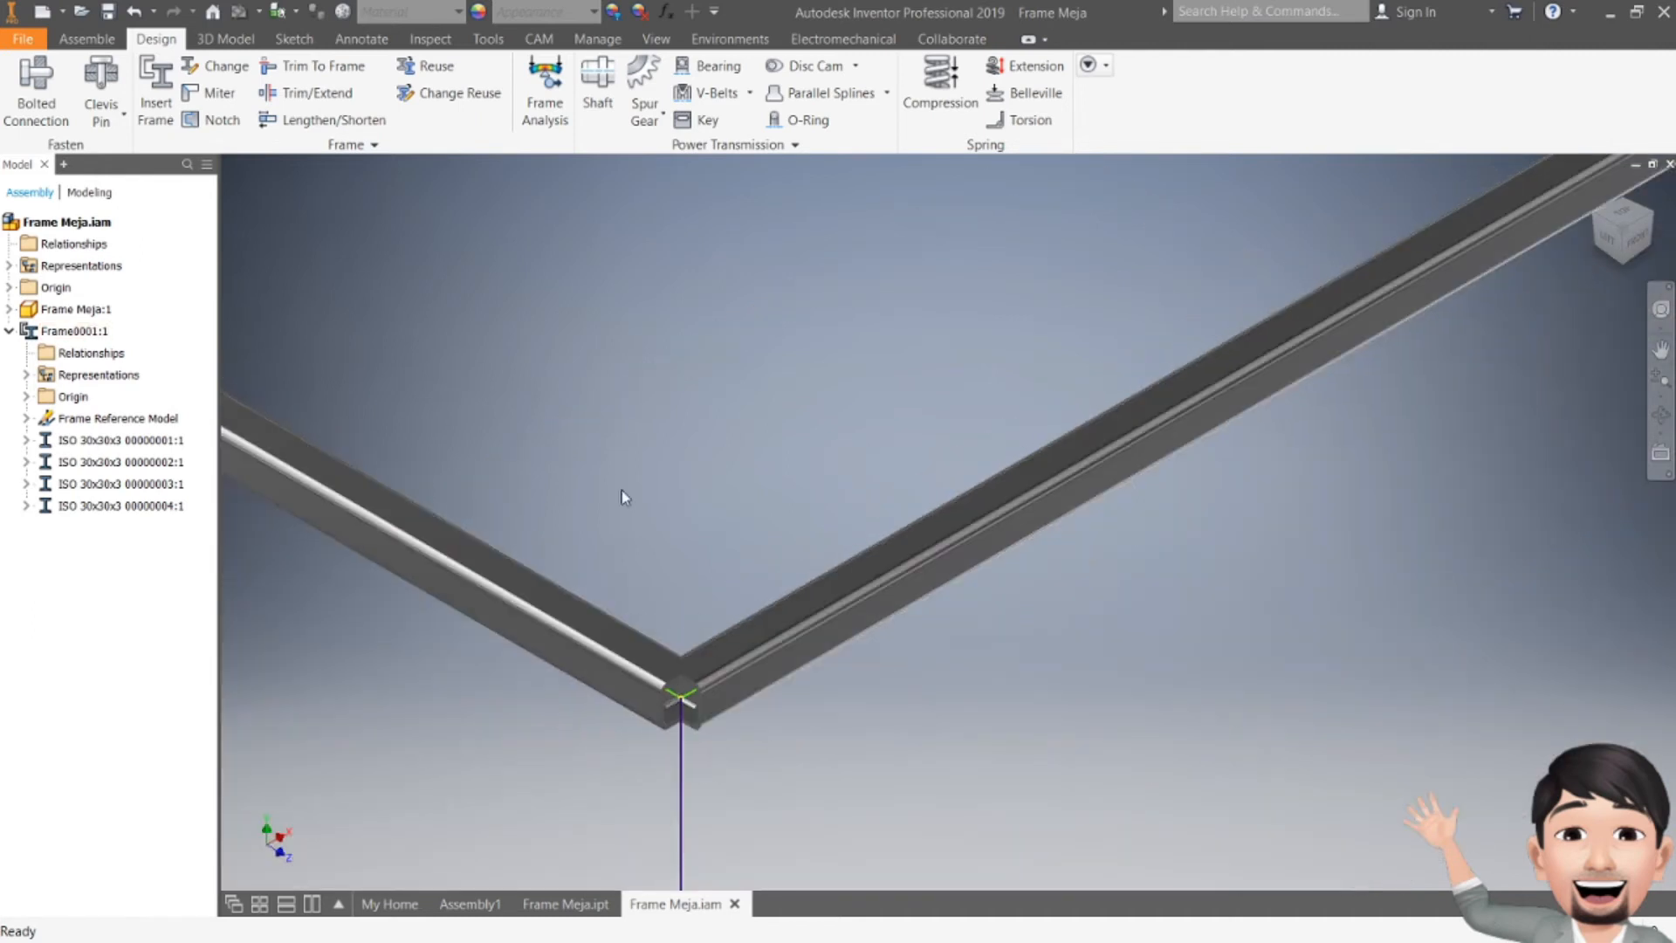
left_click(208, 95)
middle_click_drag(747, 417, 880, 404)
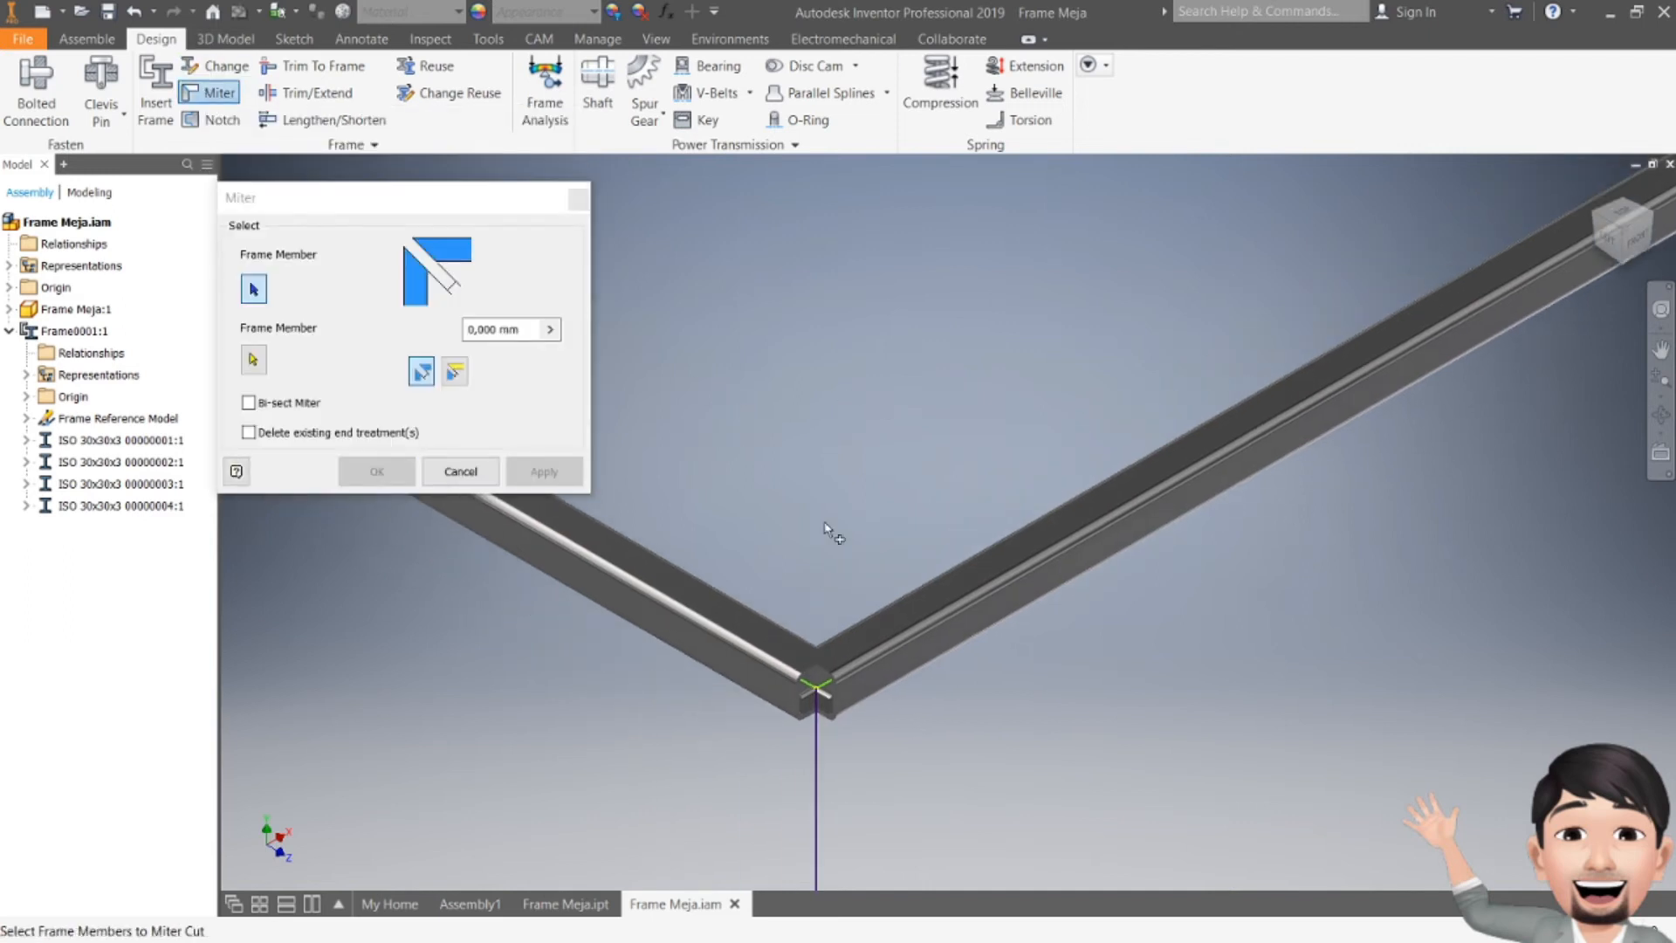
scroll(804, 653, "down", 5)
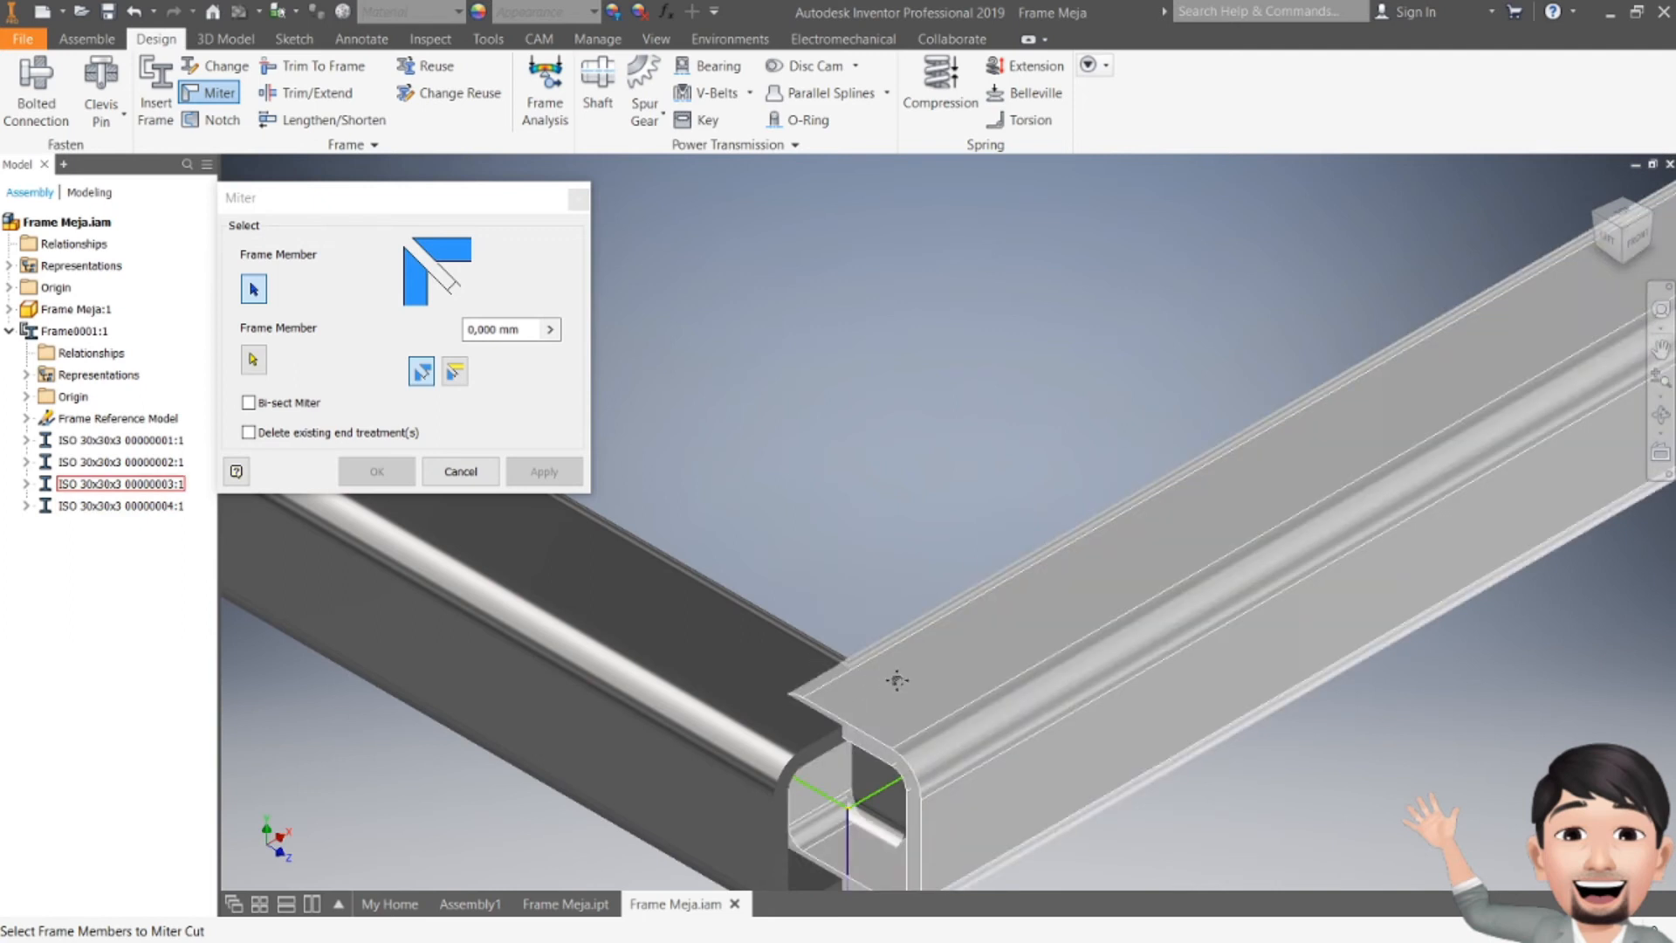
scroll(896, 680, "up", 3)
left_click(888, 550)
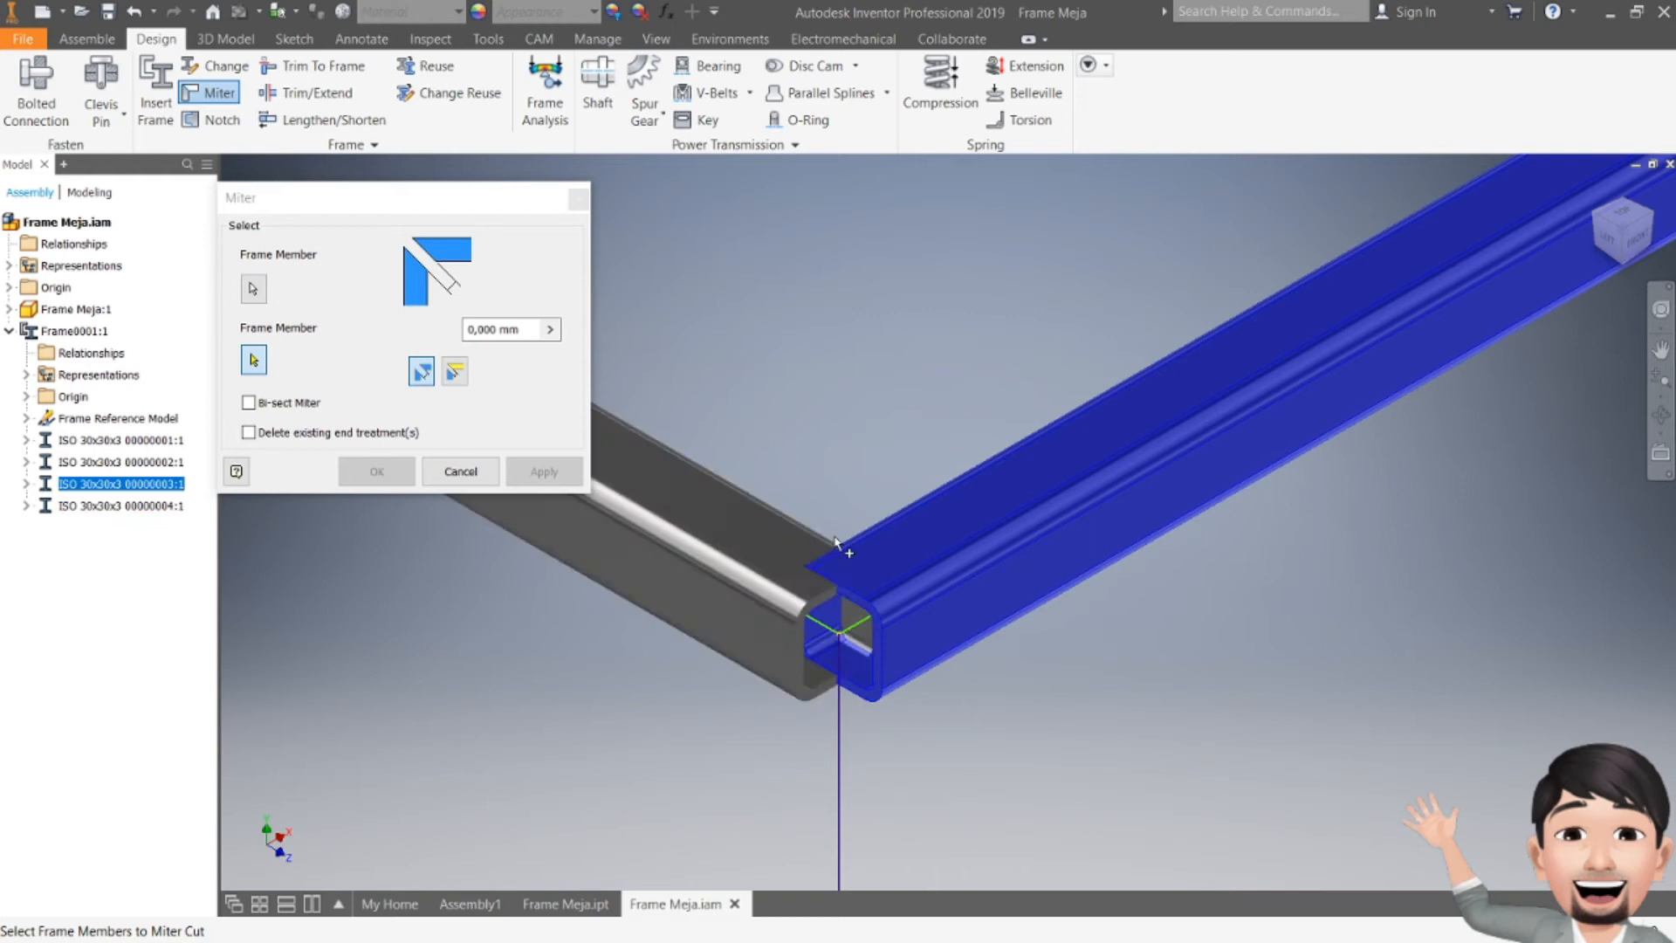
right_click(805, 362)
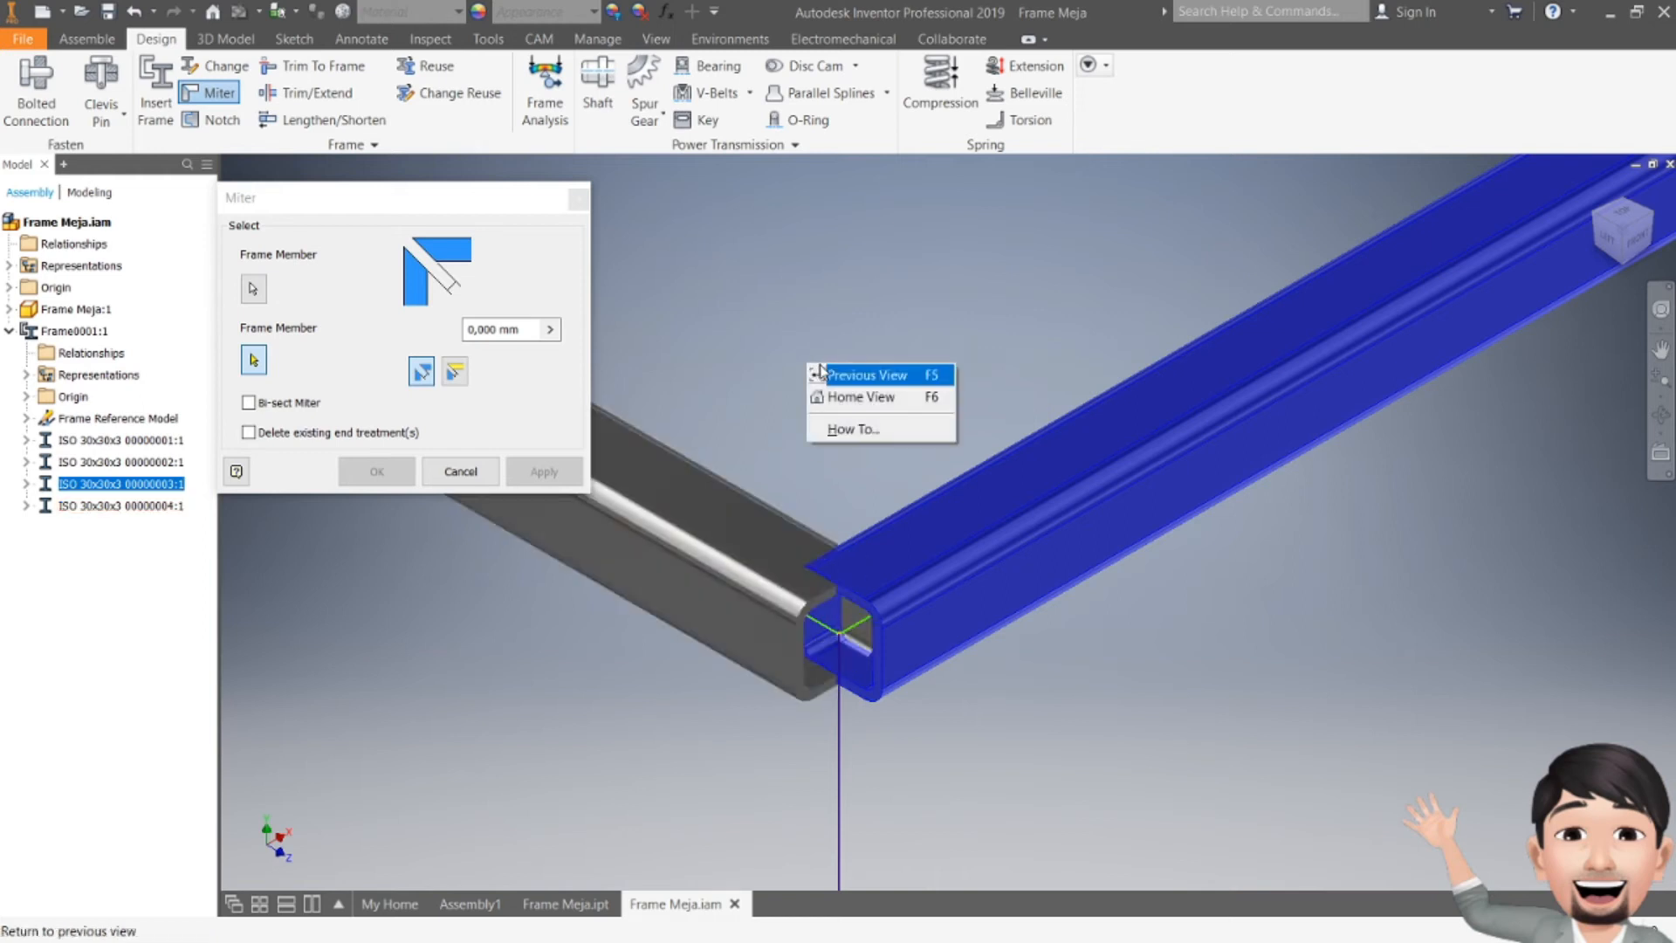
left_click(769, 396)
left_click(743, 554)
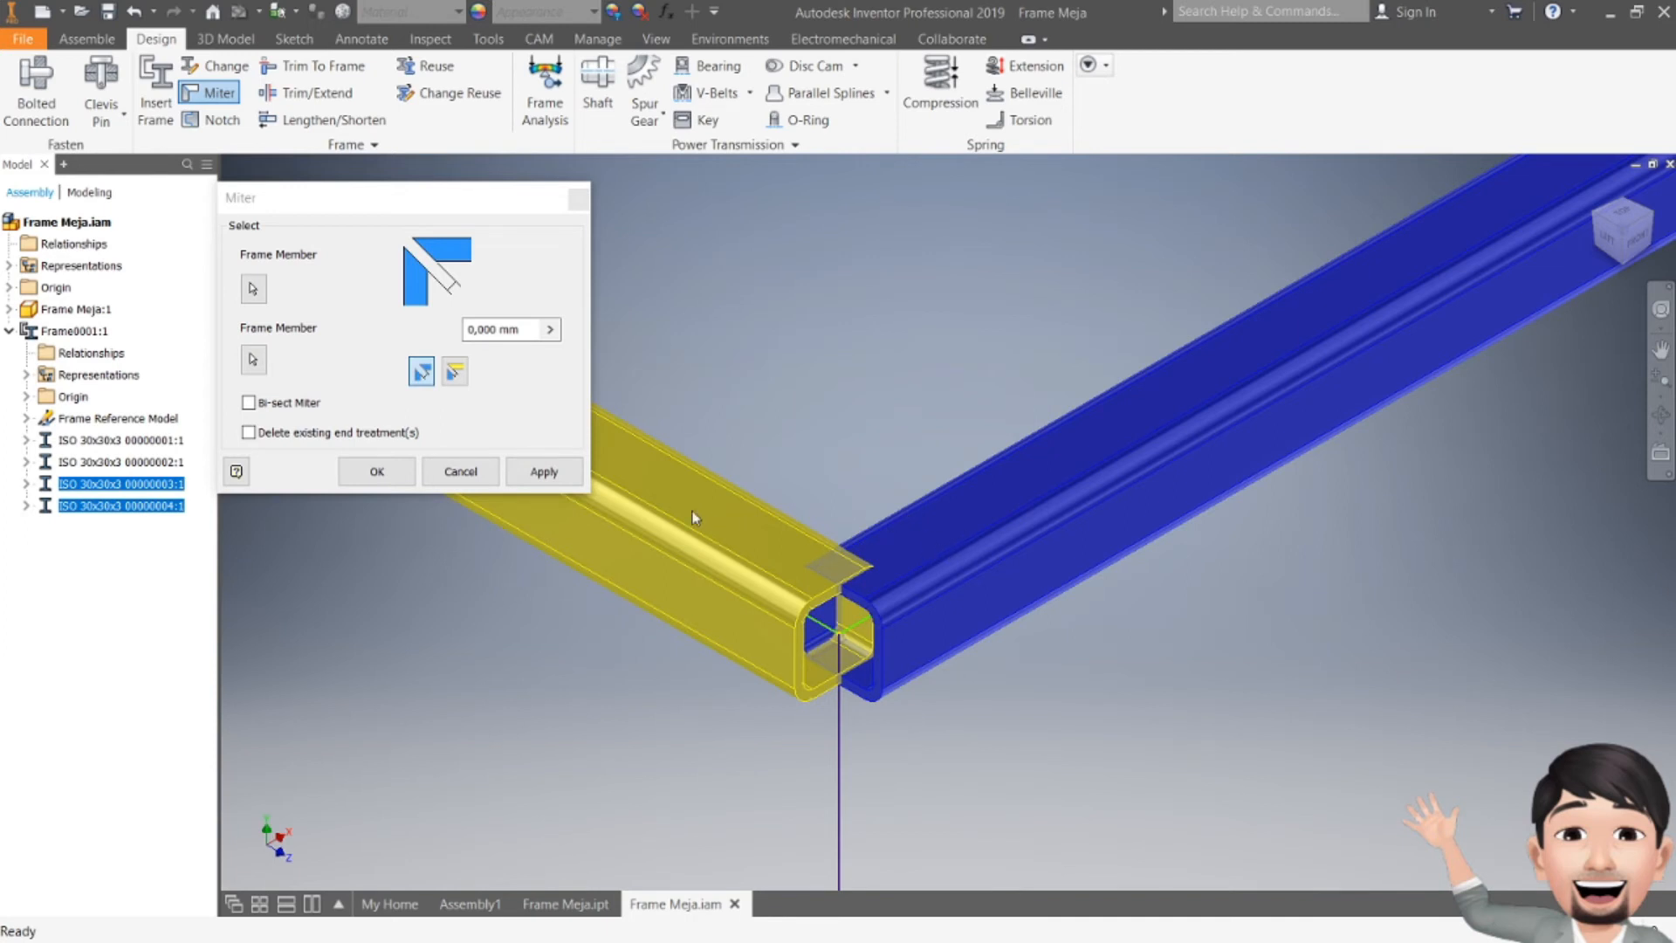
left_click(552, 471)
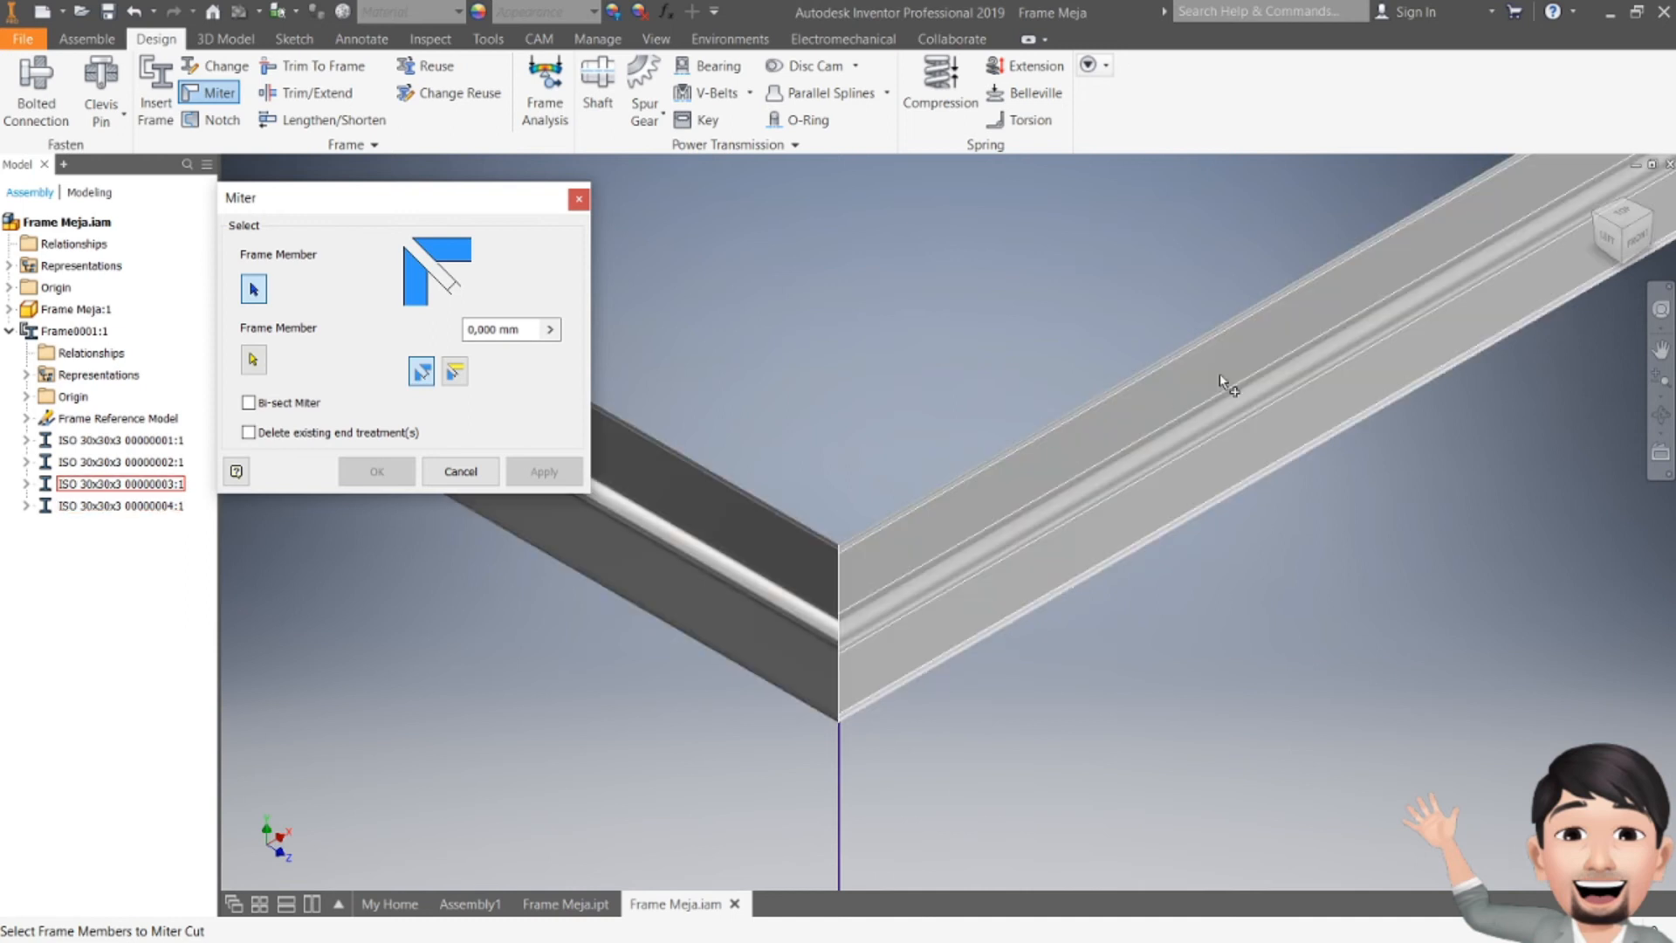
left_click_drag(1623, 230, 1616, 234)
middle_click_drag(987, 502, 991, 584, "shift")
scroll(1003, 559, "up", 3)
scroll(853, 647, "up", 1)
scroll(698, 621, "up", 1)
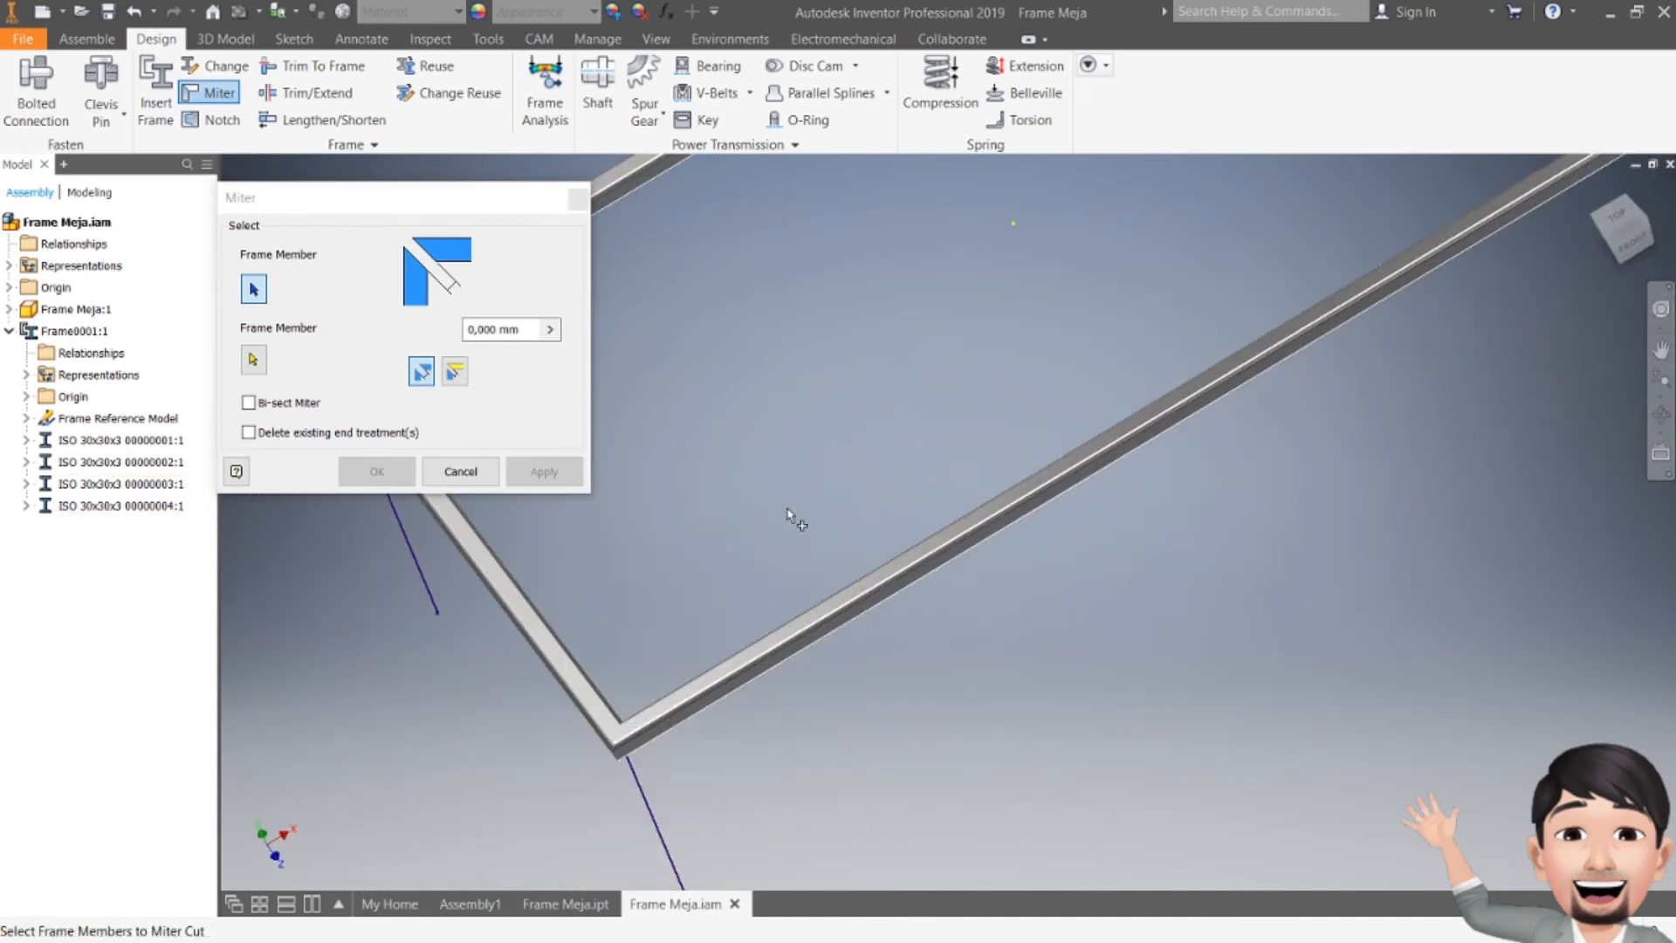
right_click(722, 683)
left_click(815, 516)
left_click(454, 471)
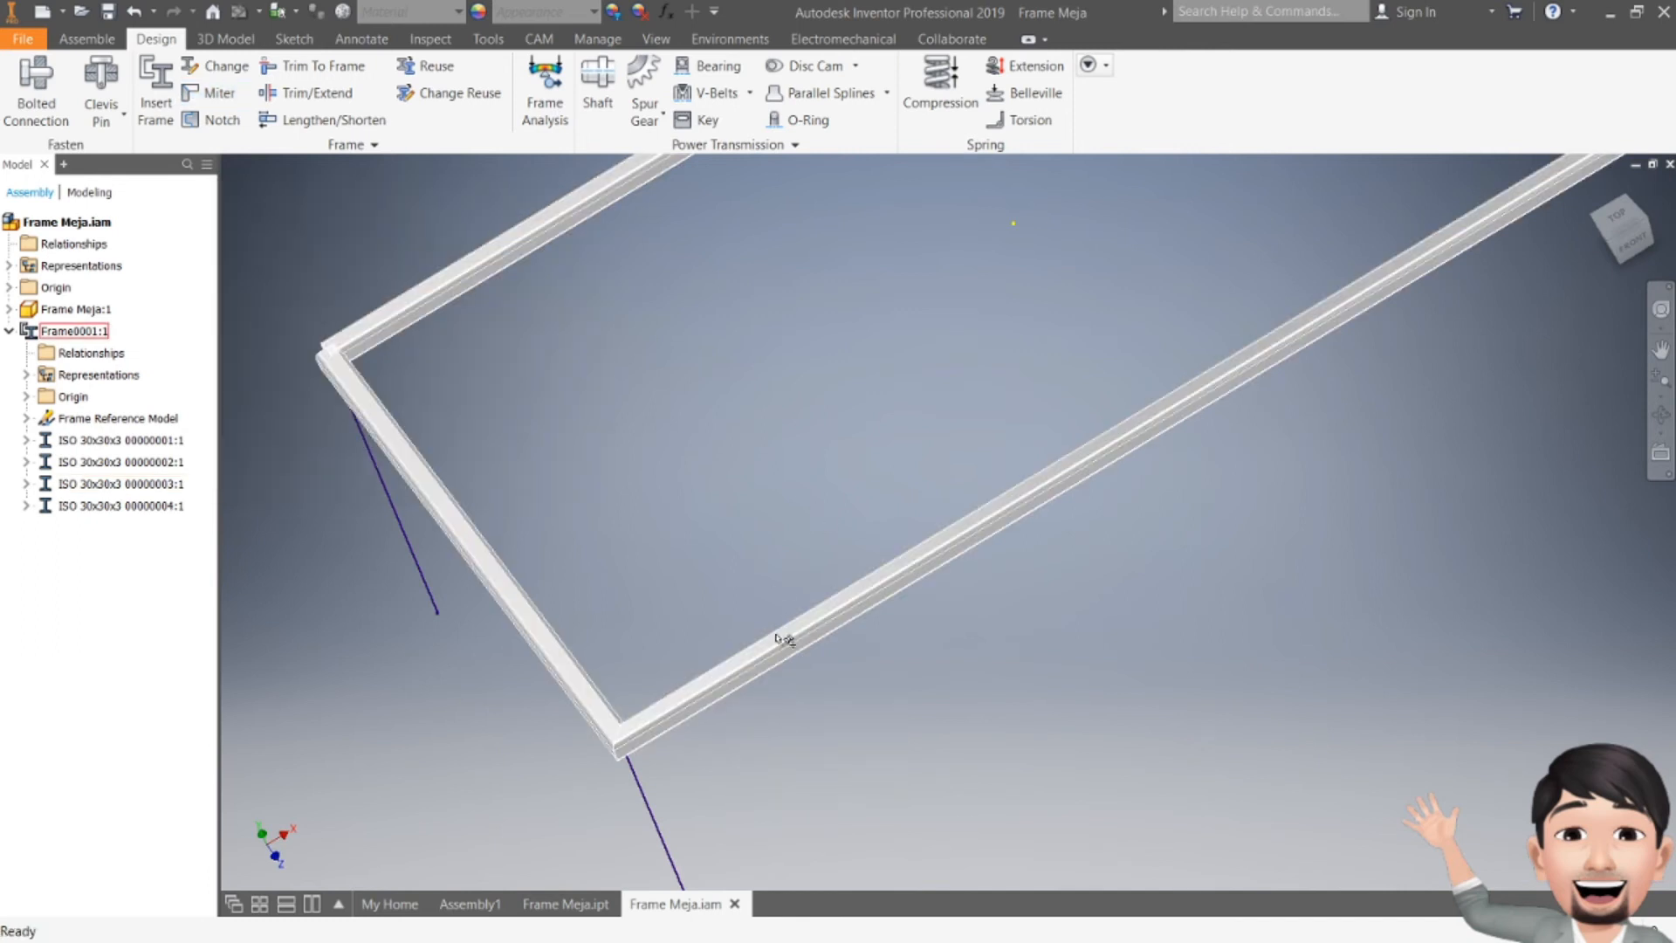
Step: Open the mitered ISO 30x30x3 00000003 member part, examine its cut ends, and return to the Frame Meja assembly
left_click(120, 494)
right_click(119, 494)
left_click(156, 325)
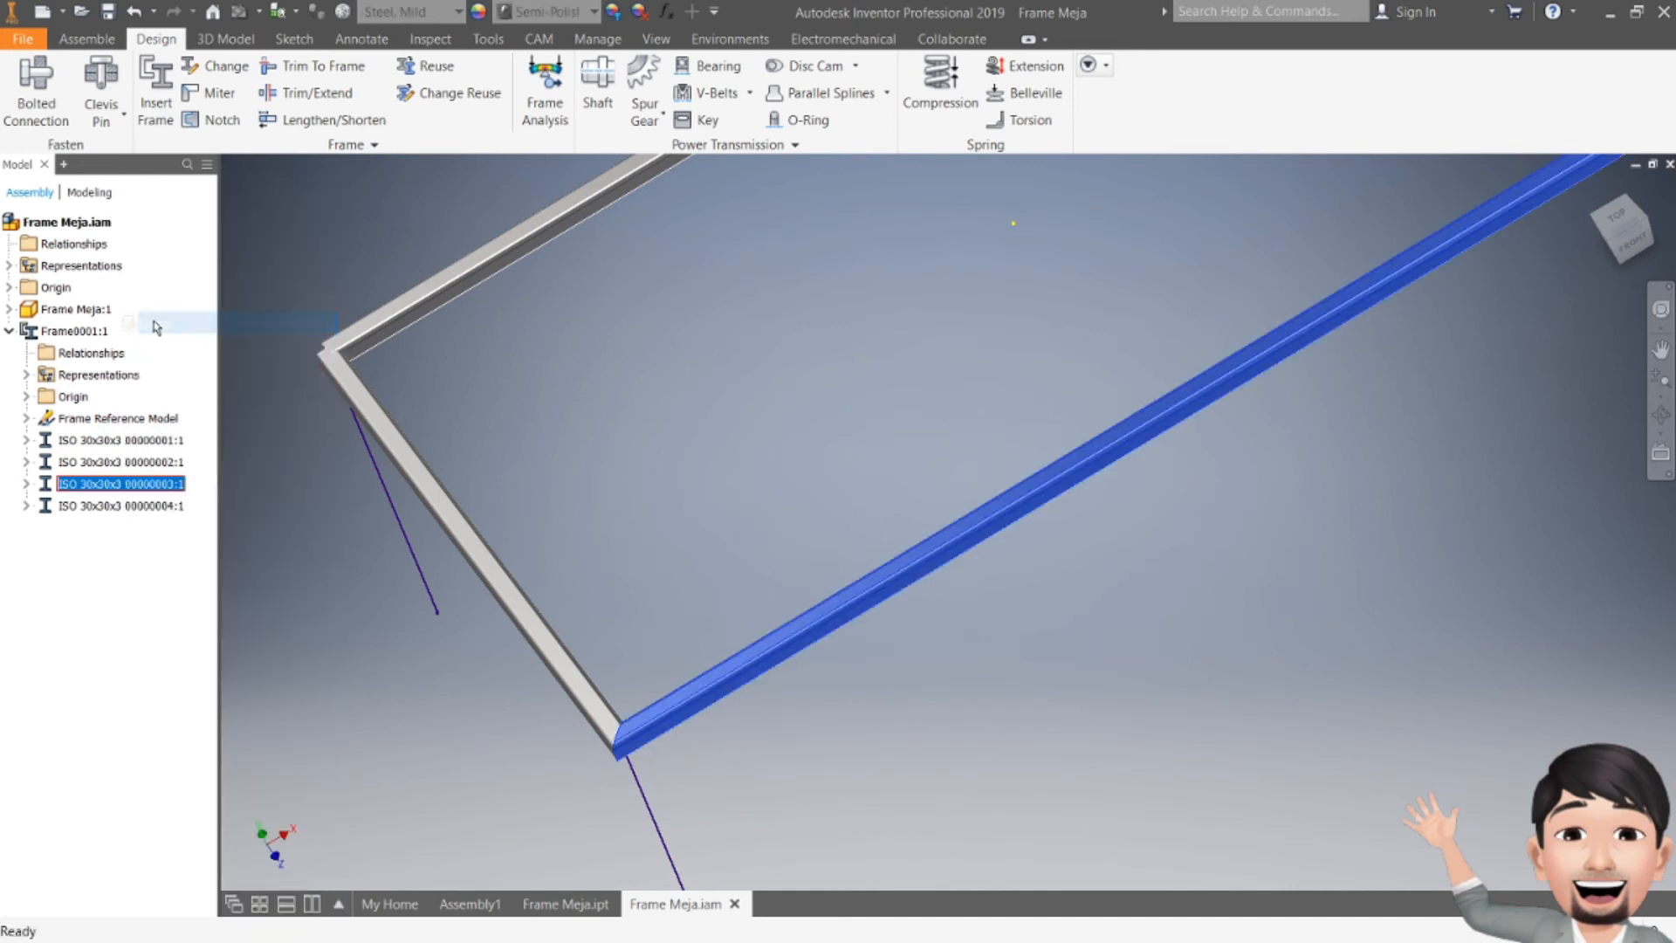
left_click(1596, 189)
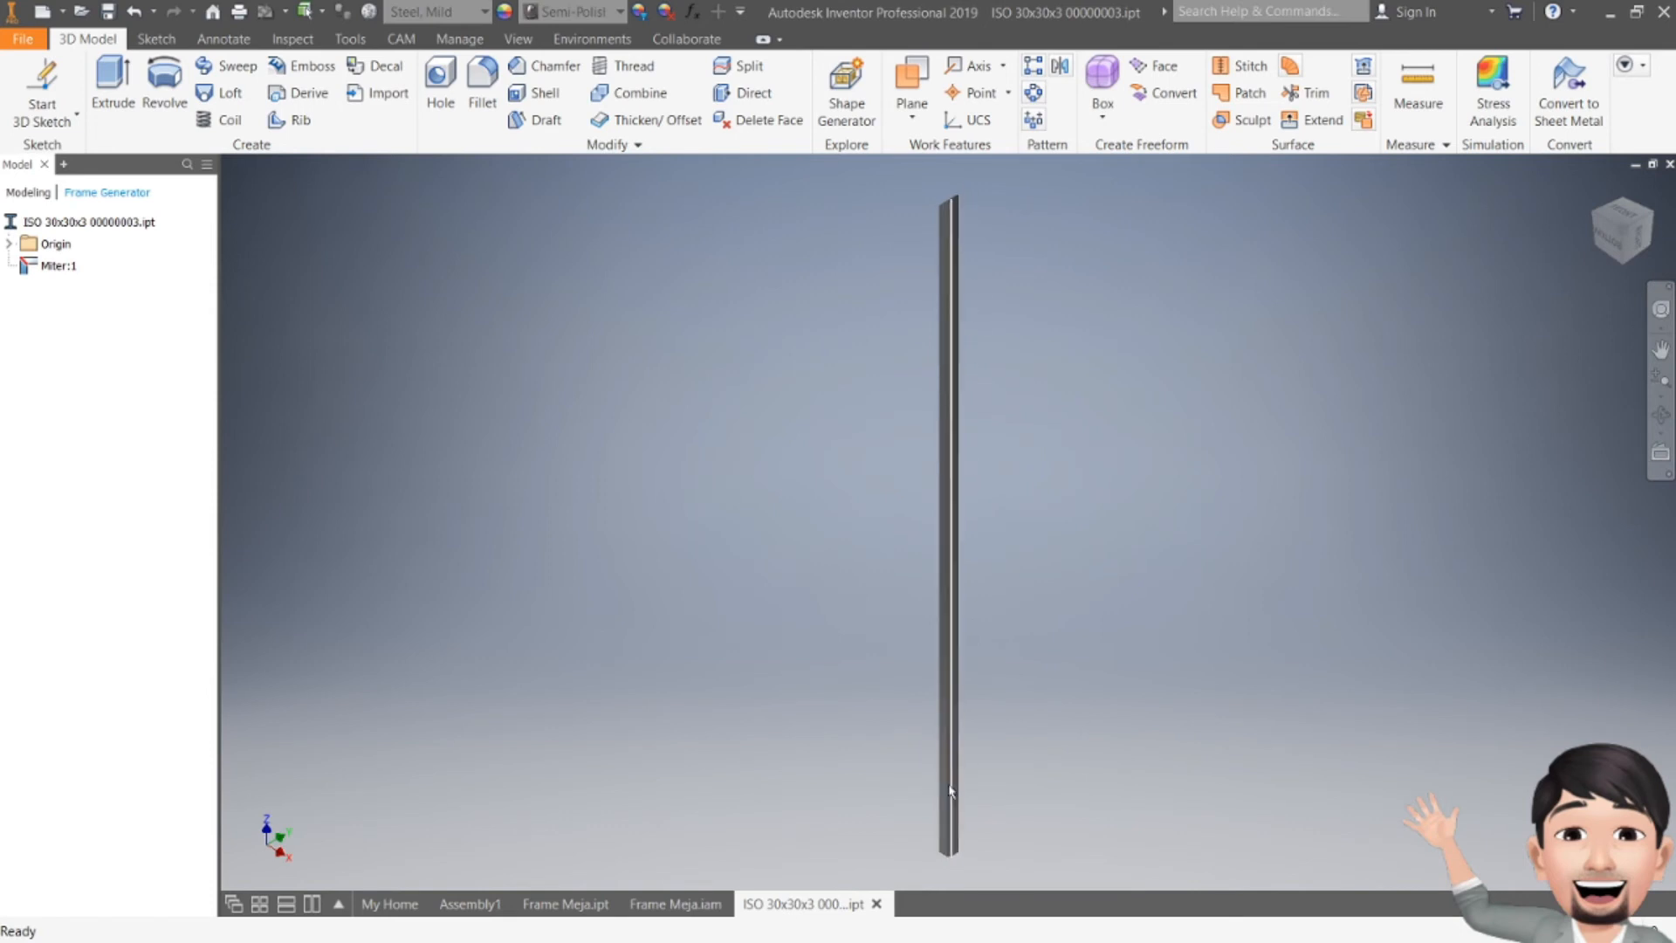
scroll(950, 790, "up", 5)
middle_click_drag(987, 745, 902, 617)
scroll(902, 617, "down", 3)
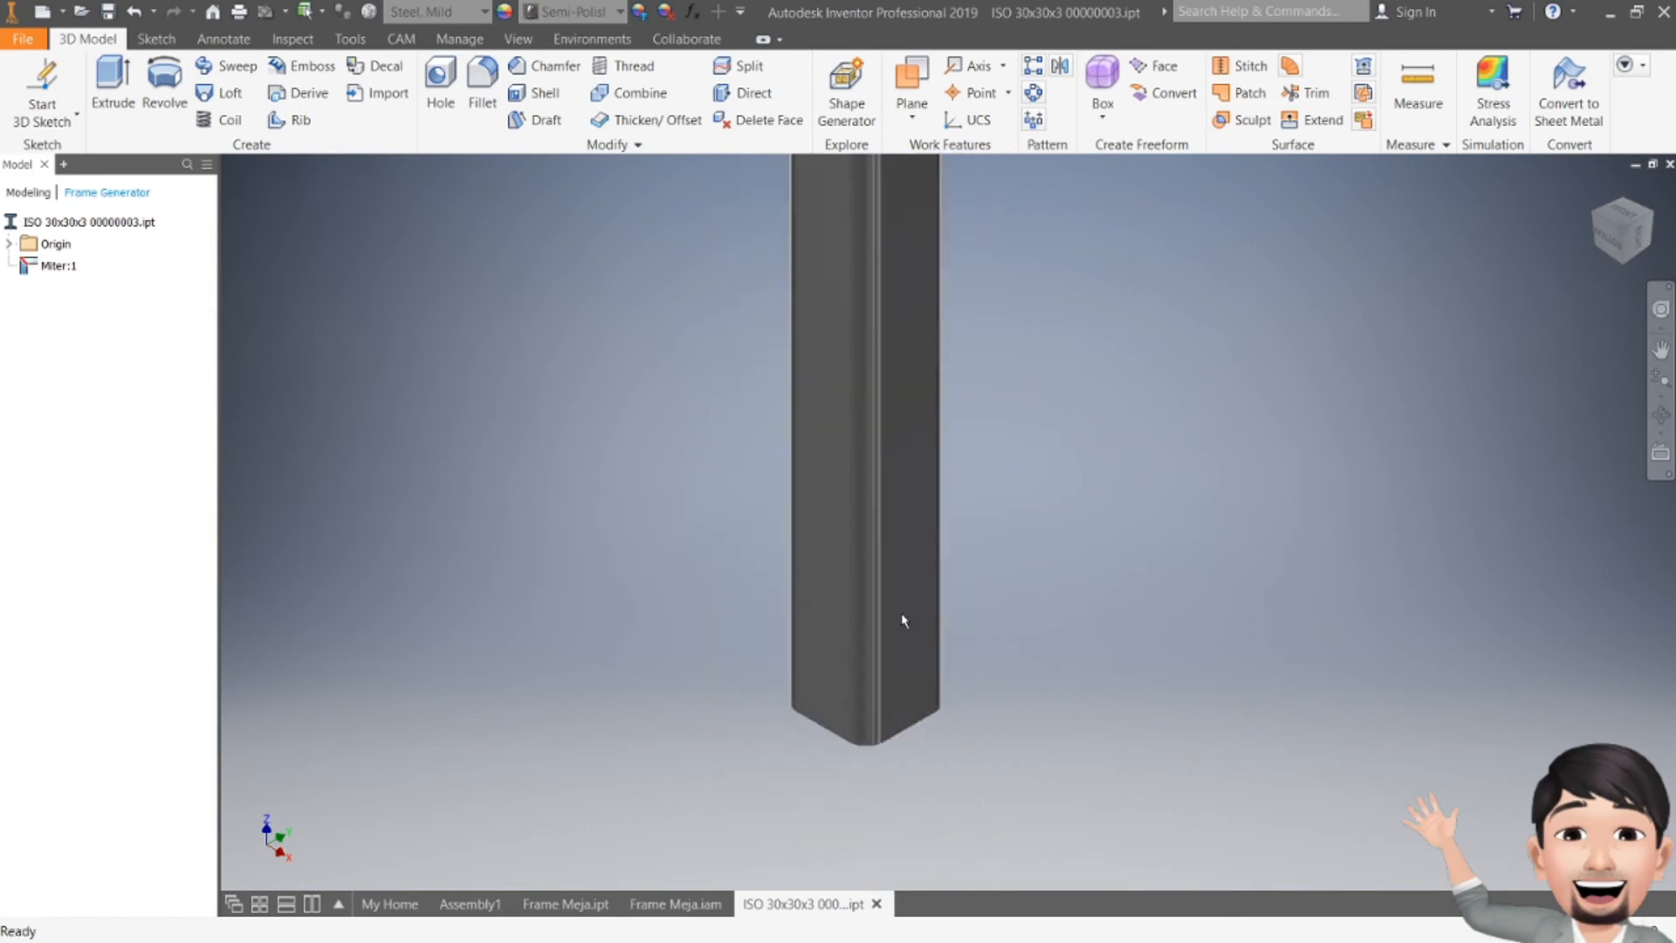
key("F4")
left_click_drag(938, 707, 898, 659)
scroll(961, 819, "up", 5)
middle_click_drag(964, 699, 883, 600)
scroll(883, 600, "down", 5)
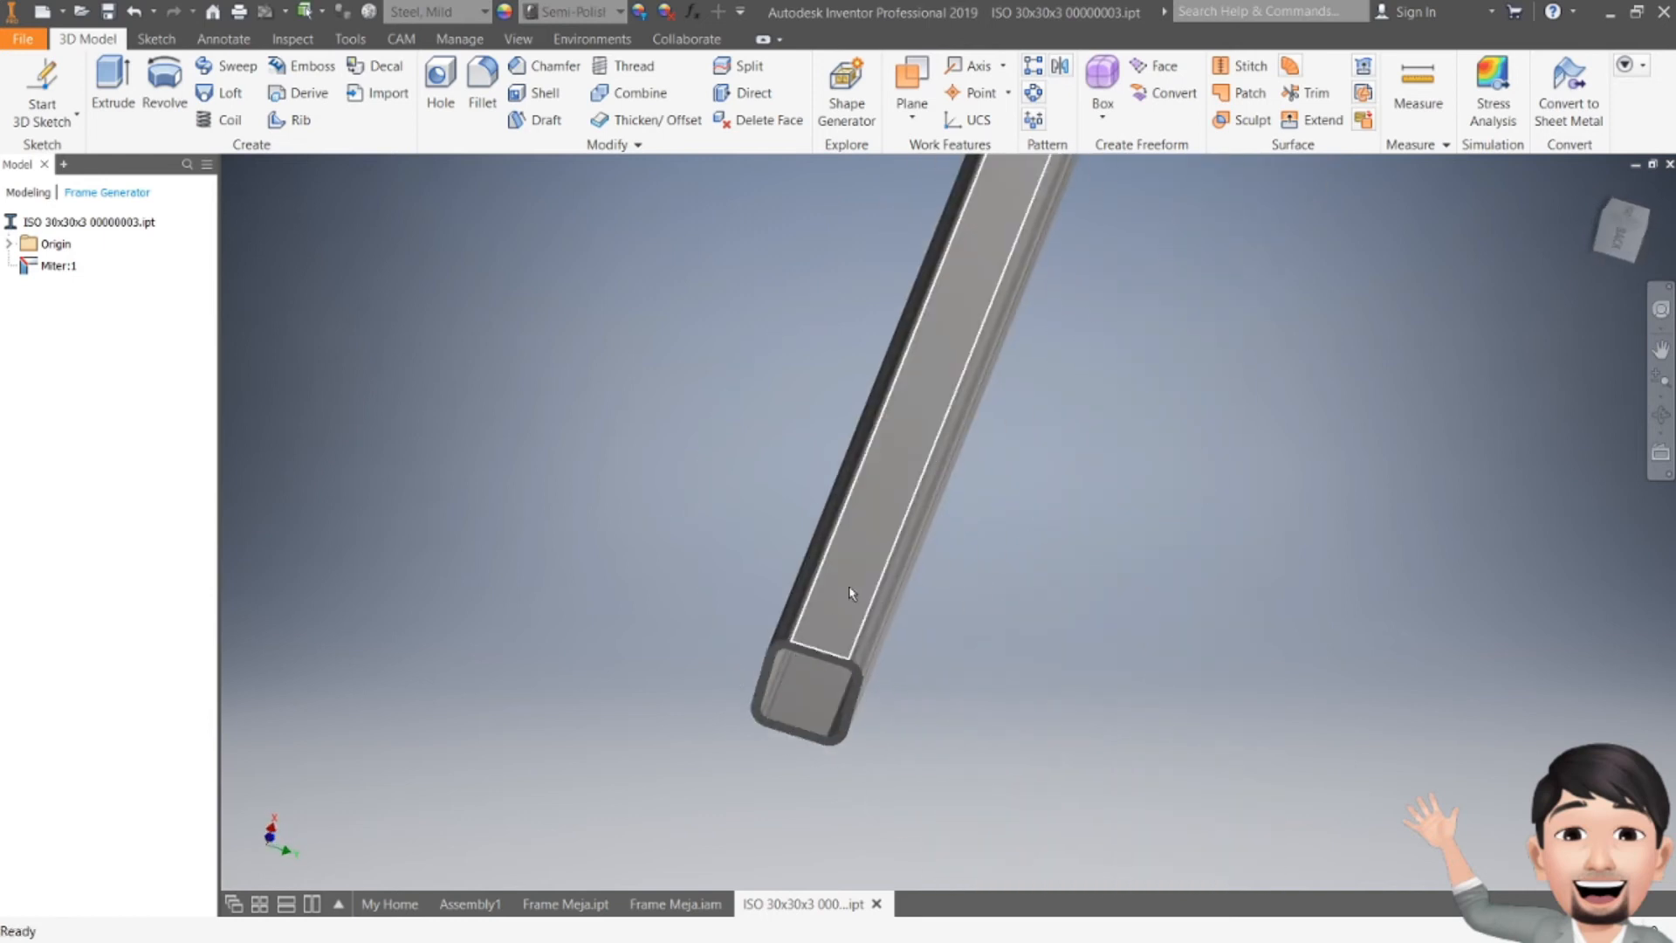
key("F4")
middle_click_drag(893, 452, 881, 653, "shift")
scroll(912, 528, "down", 5)
scroll(908, 384, "up", 5)
scroll(849, 583, "up", 3)
middle_click_drag(851, 579, 778, 588, "shift")
middle_click_drag(965, 584, 816, 572, "shift")
middle_click_drag(1117, 637, 725, 458)
left_click_drag(1612, 237, 1563, 240)
middle_click_drag(1502, 520, 977, 580)
middle_click_drag(1050, 514, 852, 500, "shift")
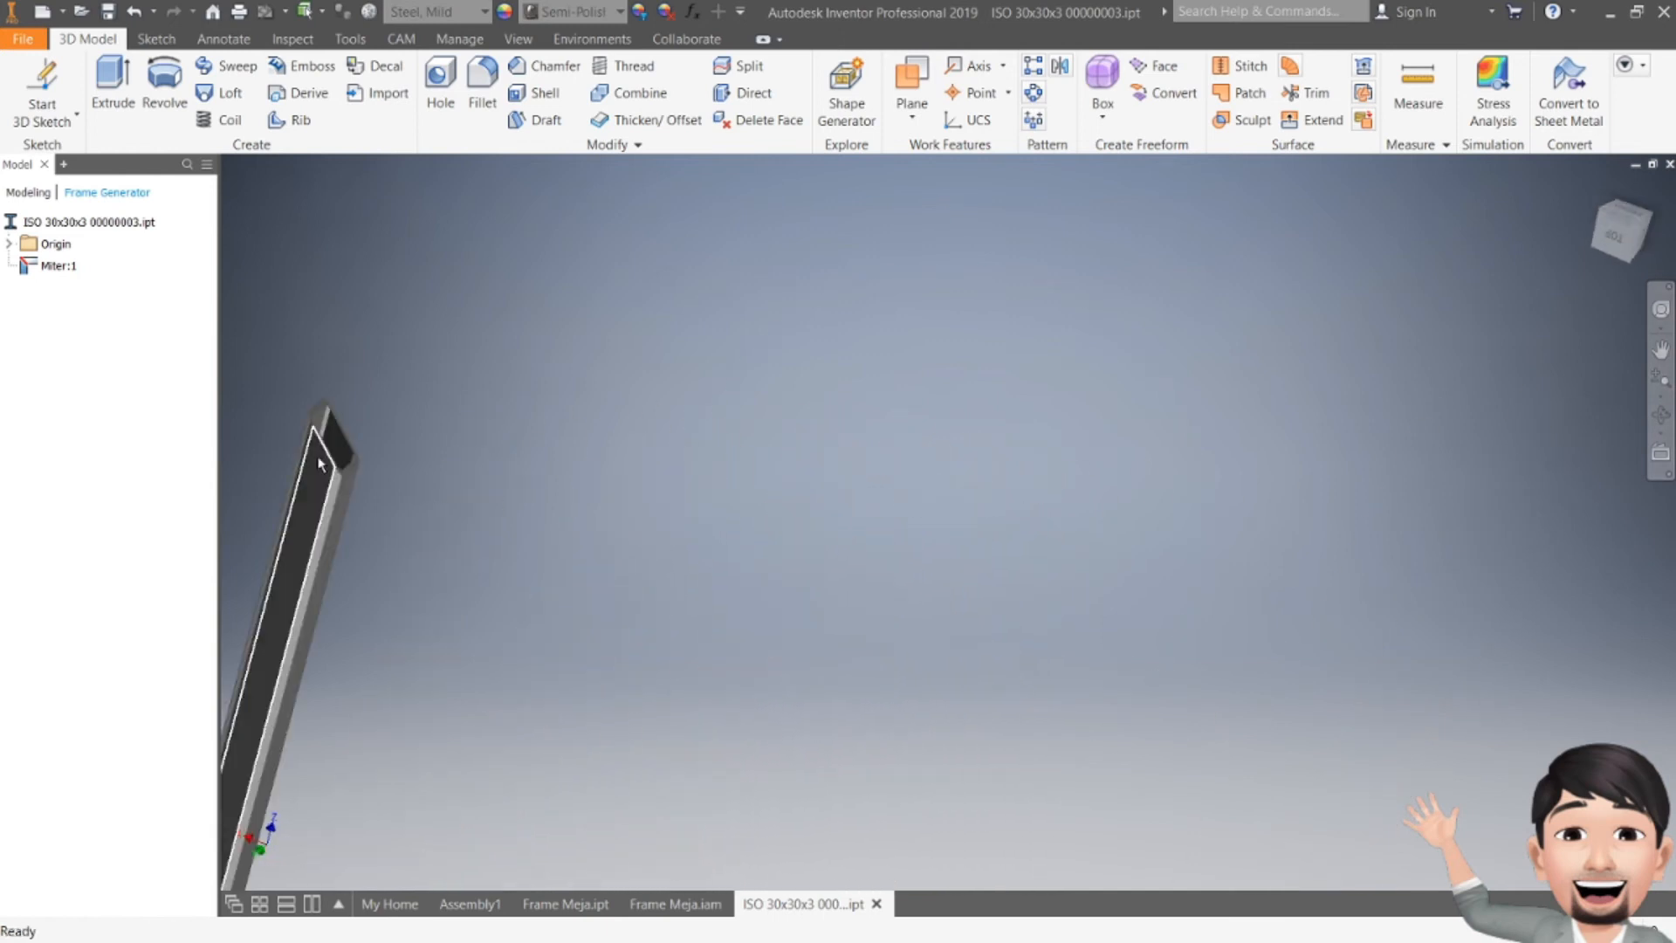
middle_click_drag(320, 458, 555, 498)
scroll(578, 464, "down", 5)
scroll(664, 528, "down", 2)
scroll(779, 569, "up", 4)
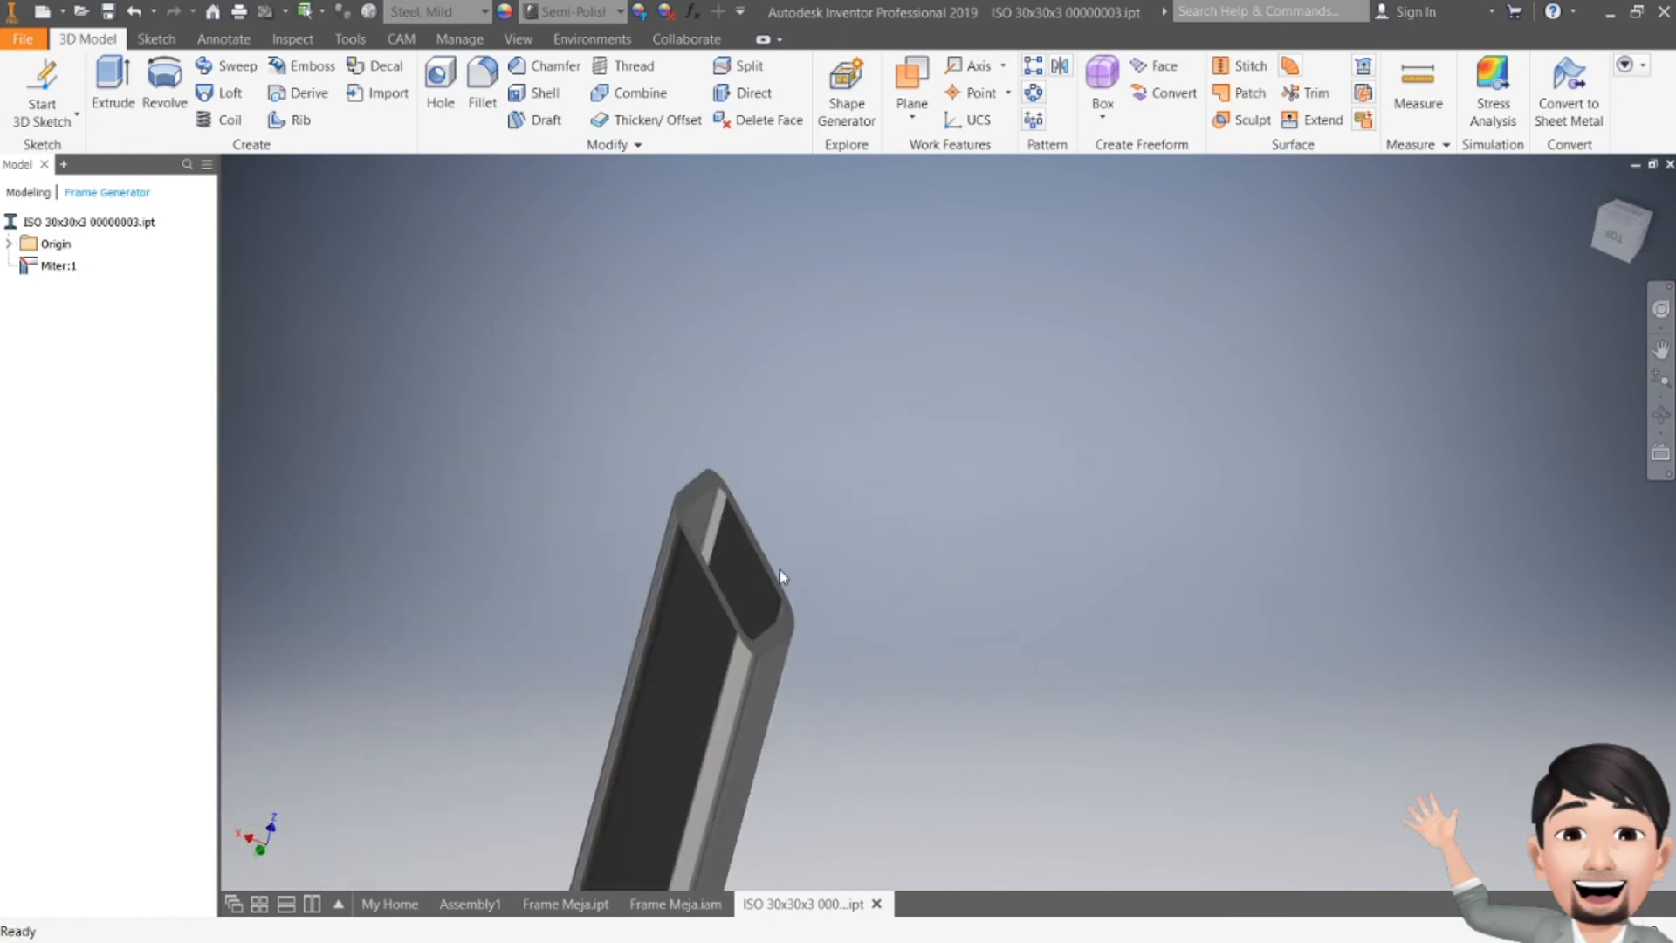
left_click(1616, 239)
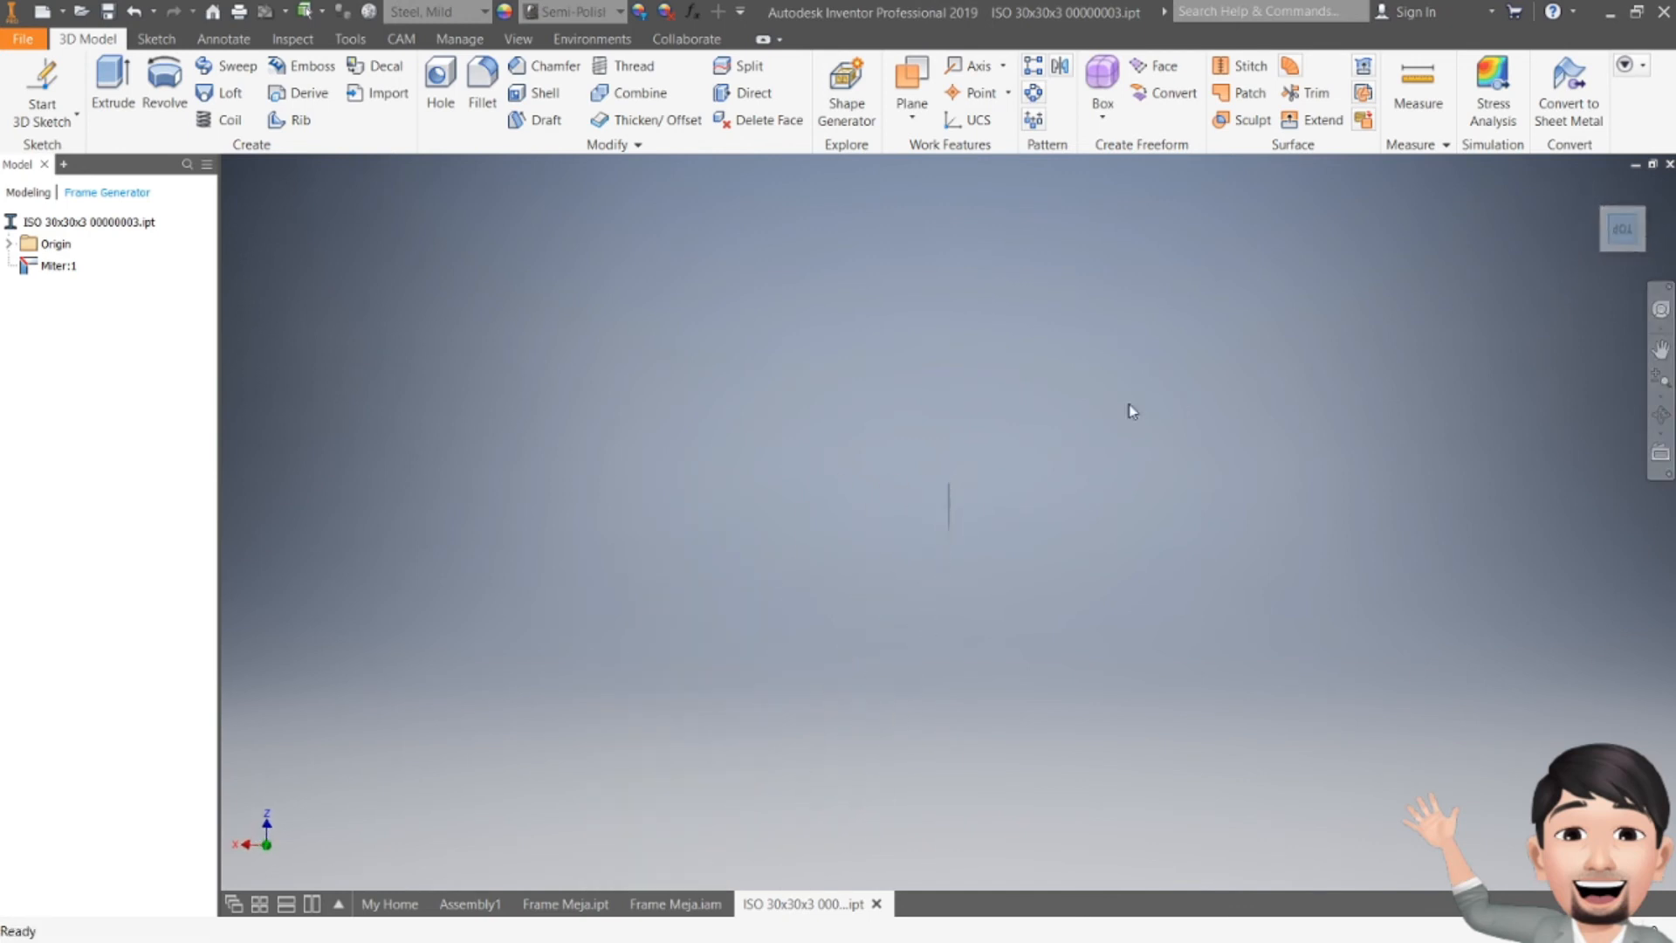
scroll(564, 632, "down", 6)
scroll(1125, 395, "down", 4)
middle_click_drag(1185, 497, 900, 351)
scroll(898, 361, "up", 3)
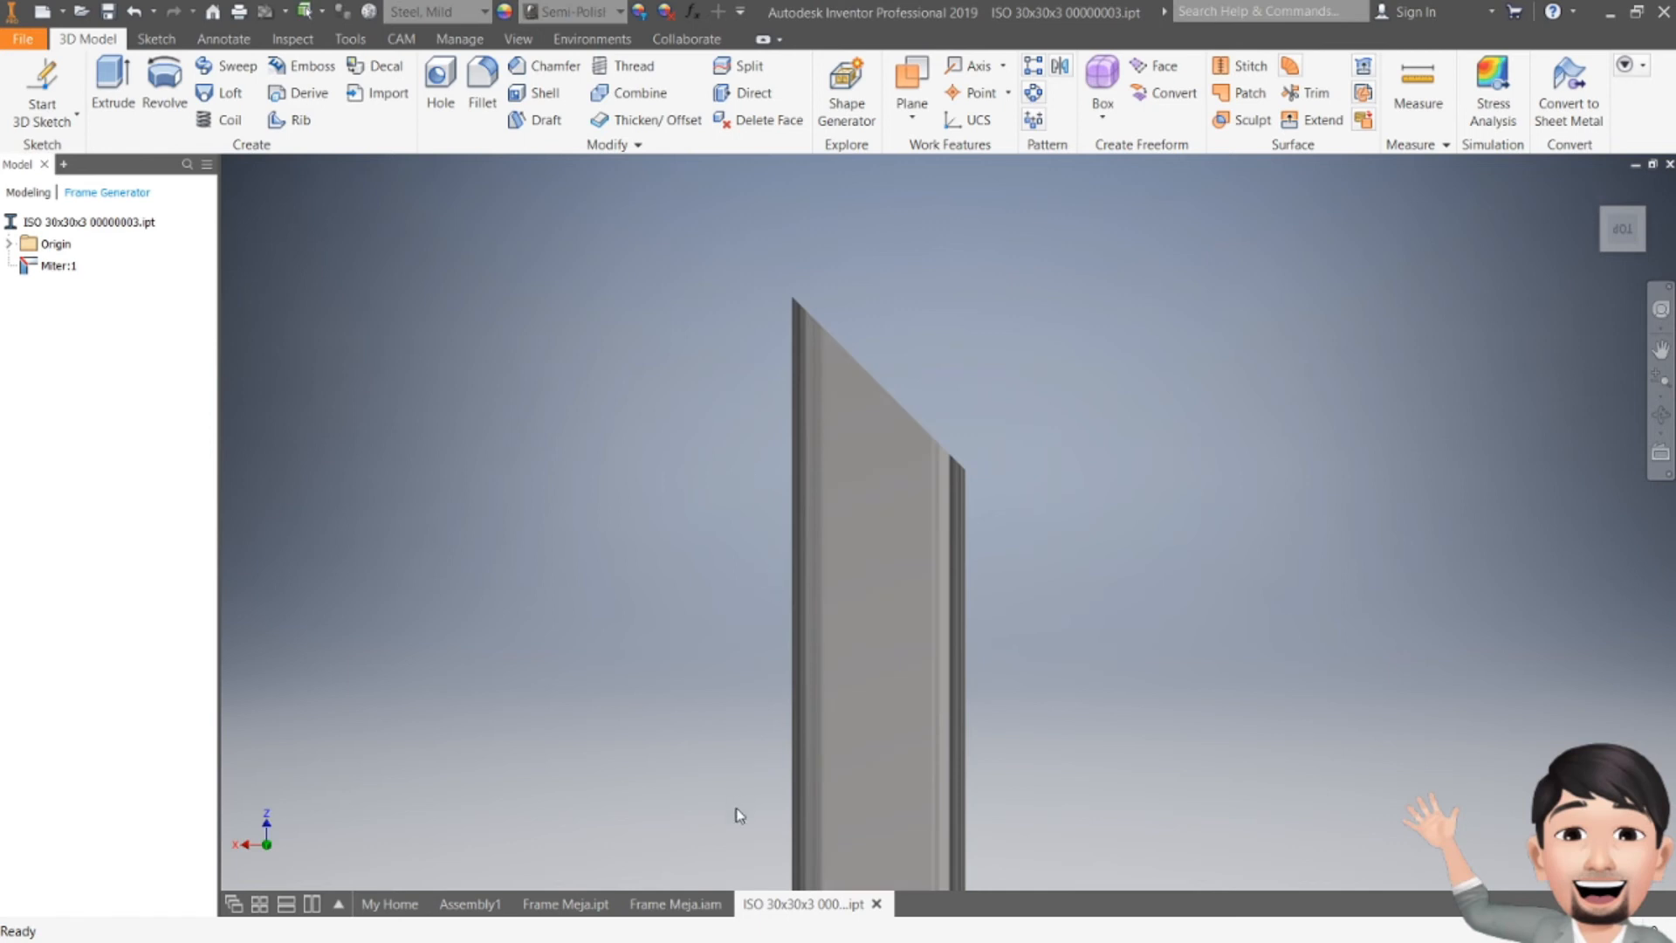
left_click(675, 903)
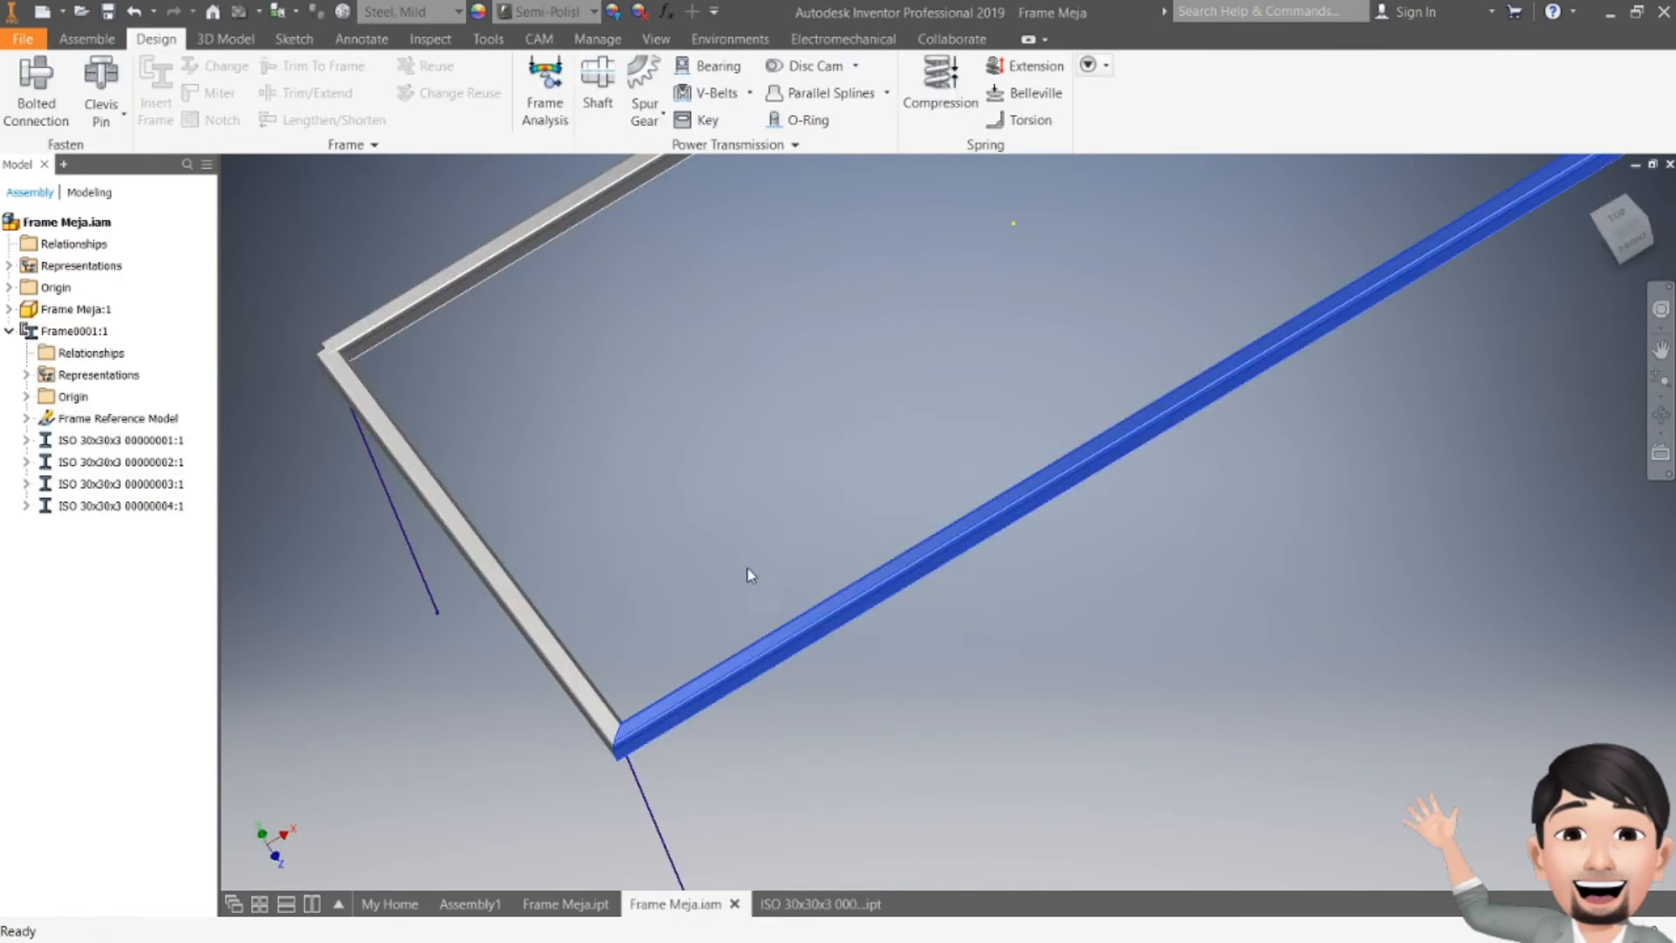
Step: Miter the two frame members meeting at the right corner of the frame
scroll(715, 519, "up", 3)
middle_click_drag(715, 521, 611, 639)
middle_click_drag(1135, 316, 1096, 469)
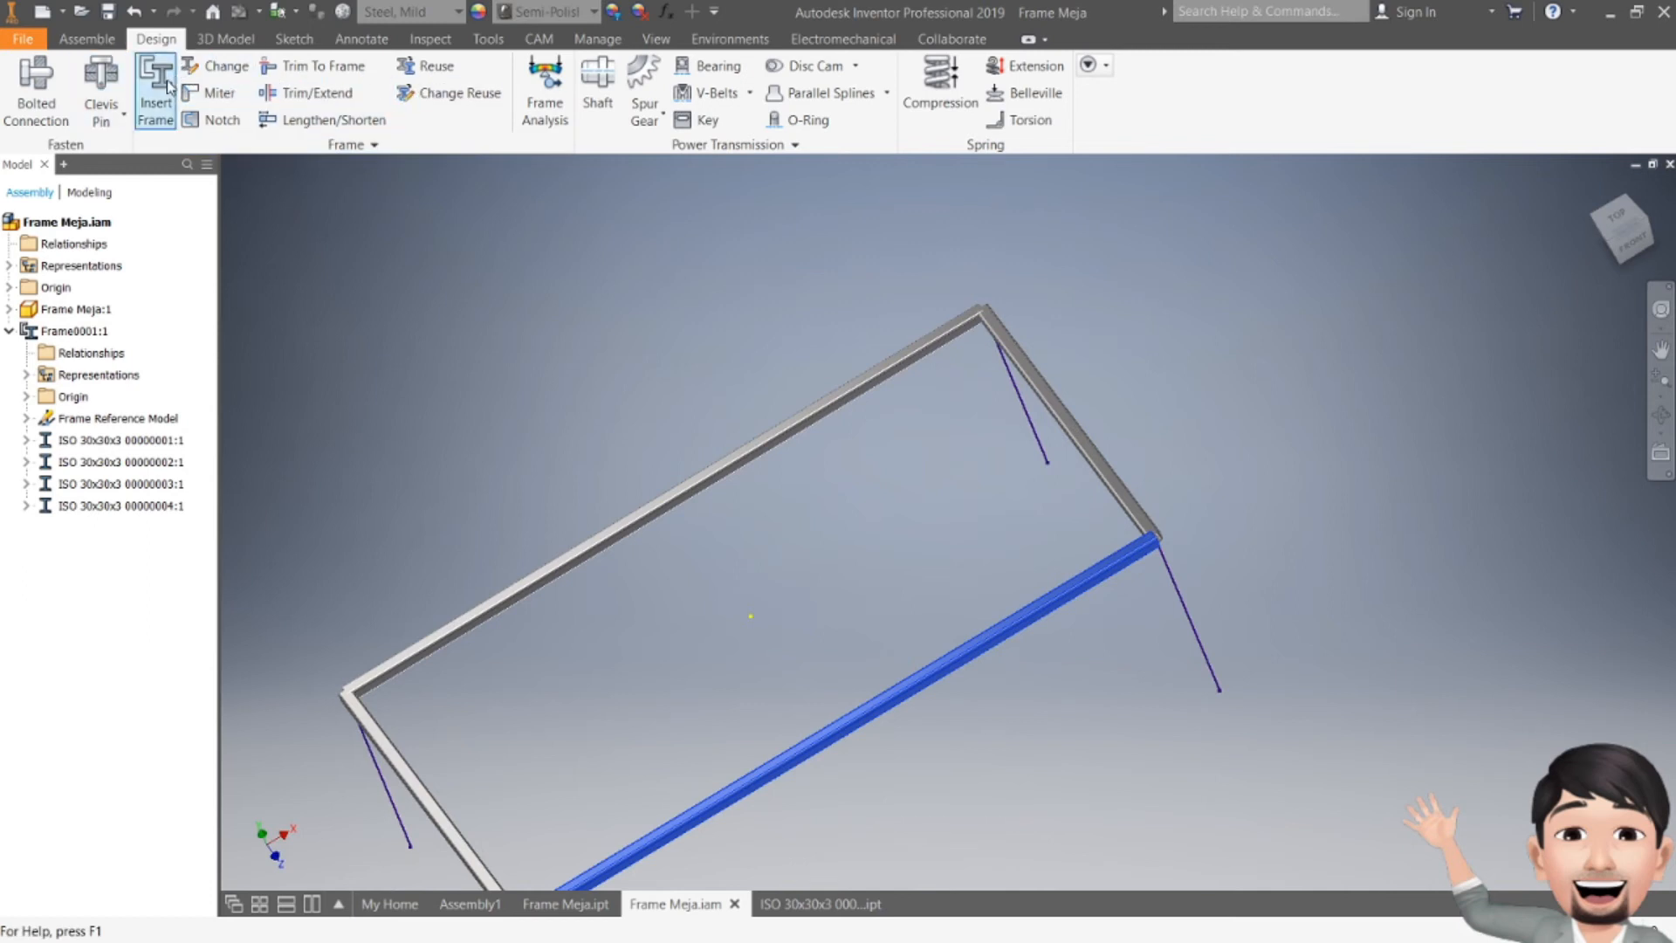
left_click(210, 92)
left_click(1139, 548)
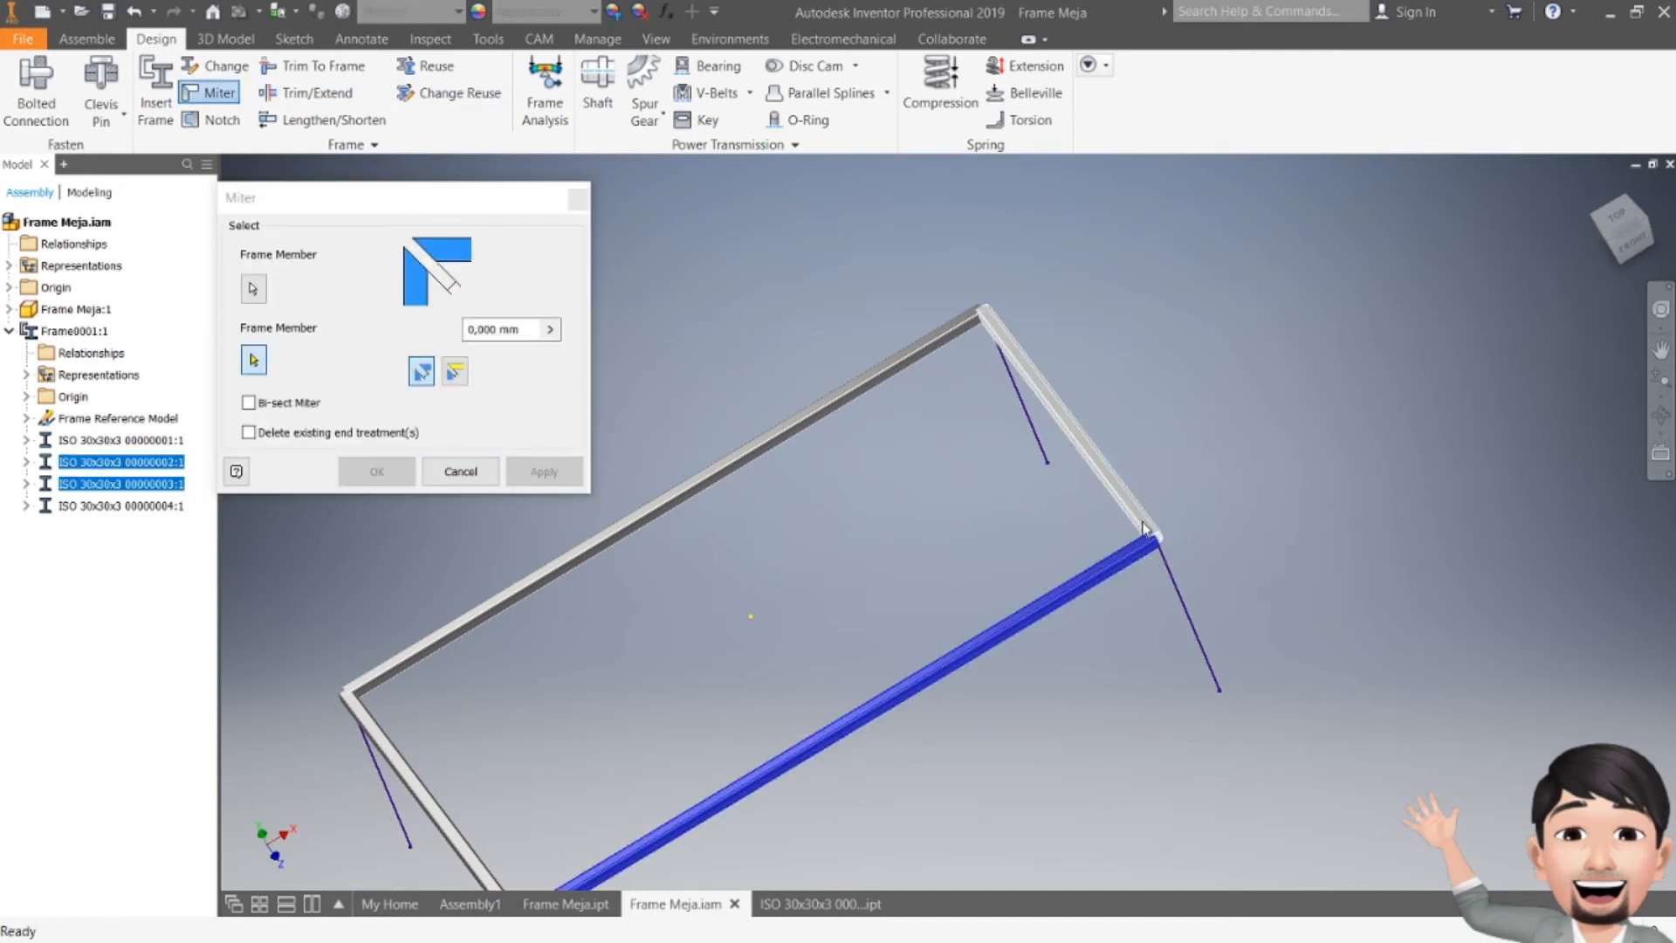
left_click(1143, 524)
left_click(544, 472)
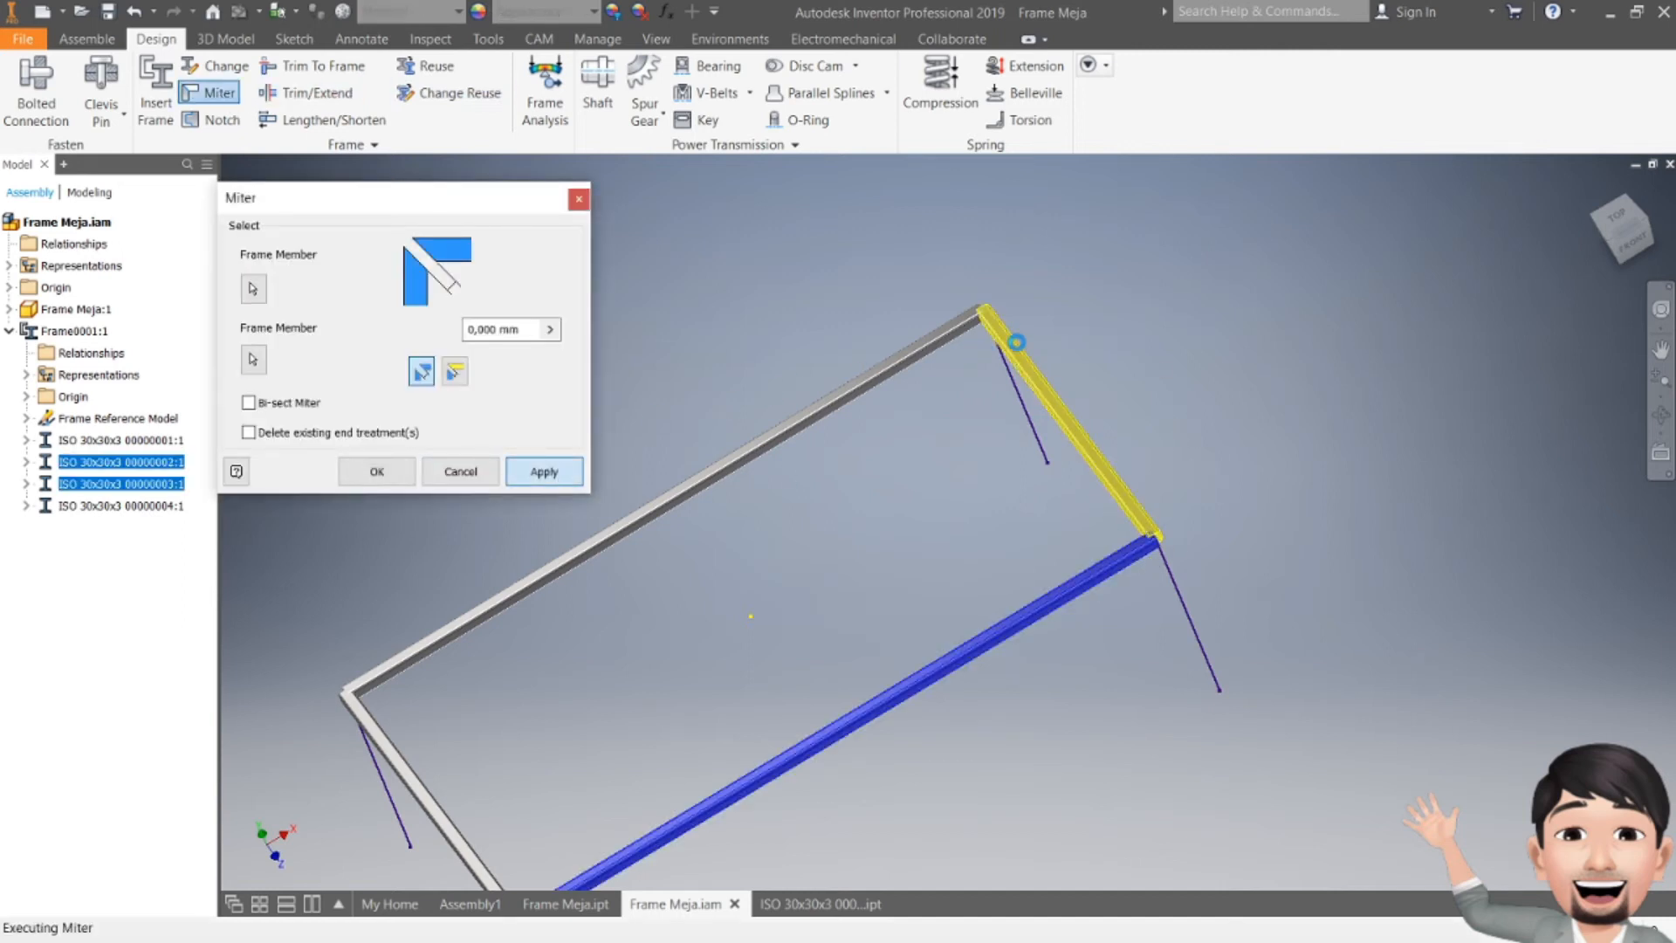
Step: Miter the long back member and the short right member at the back corner
left_click(1009, 340)
left_click(952, 340)
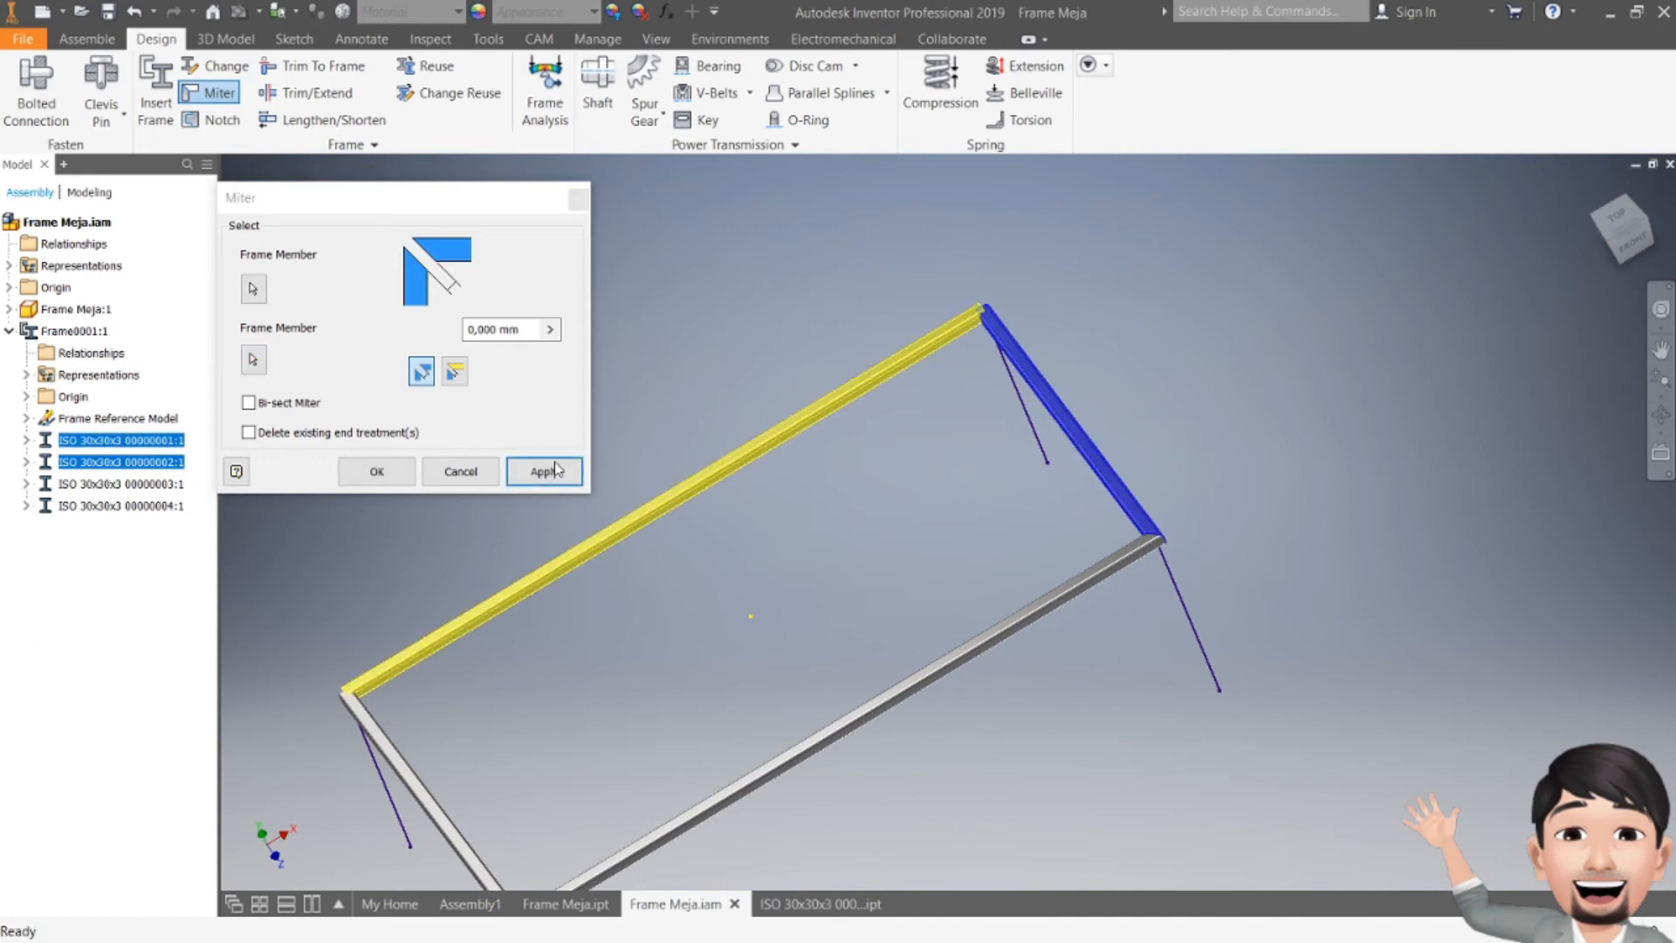
left_click(532, 476)
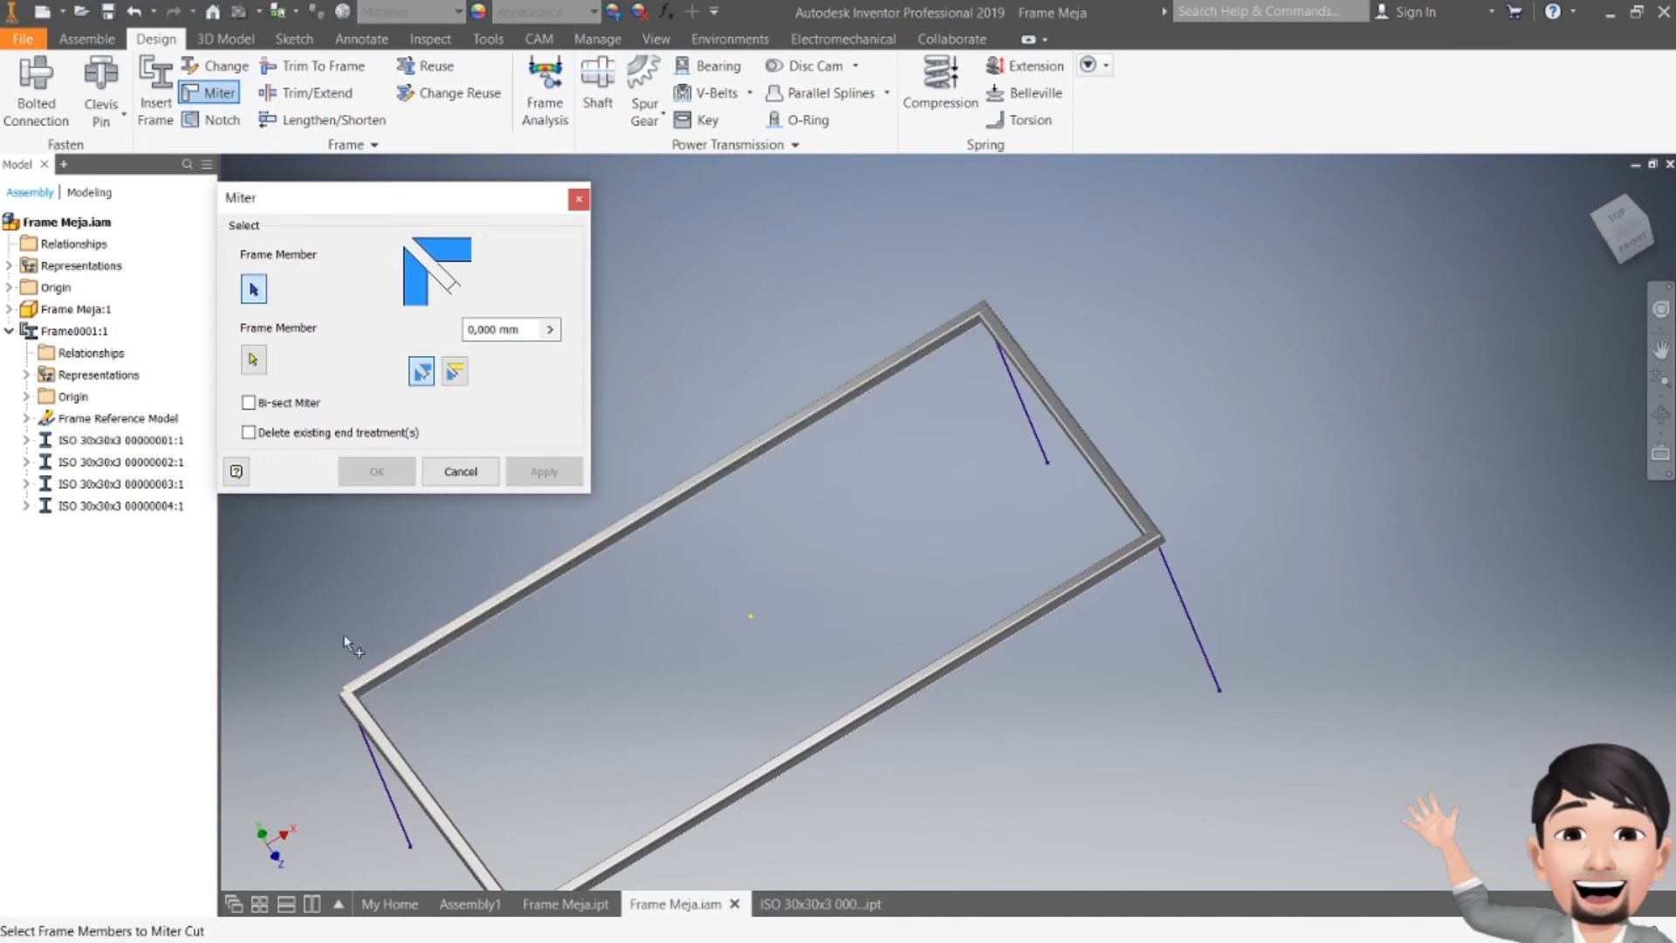
Step: Miter the two frame members at the left corner and close Miter
left_click(356, 689)
left_click(371, 715)
left_click(543, 472)
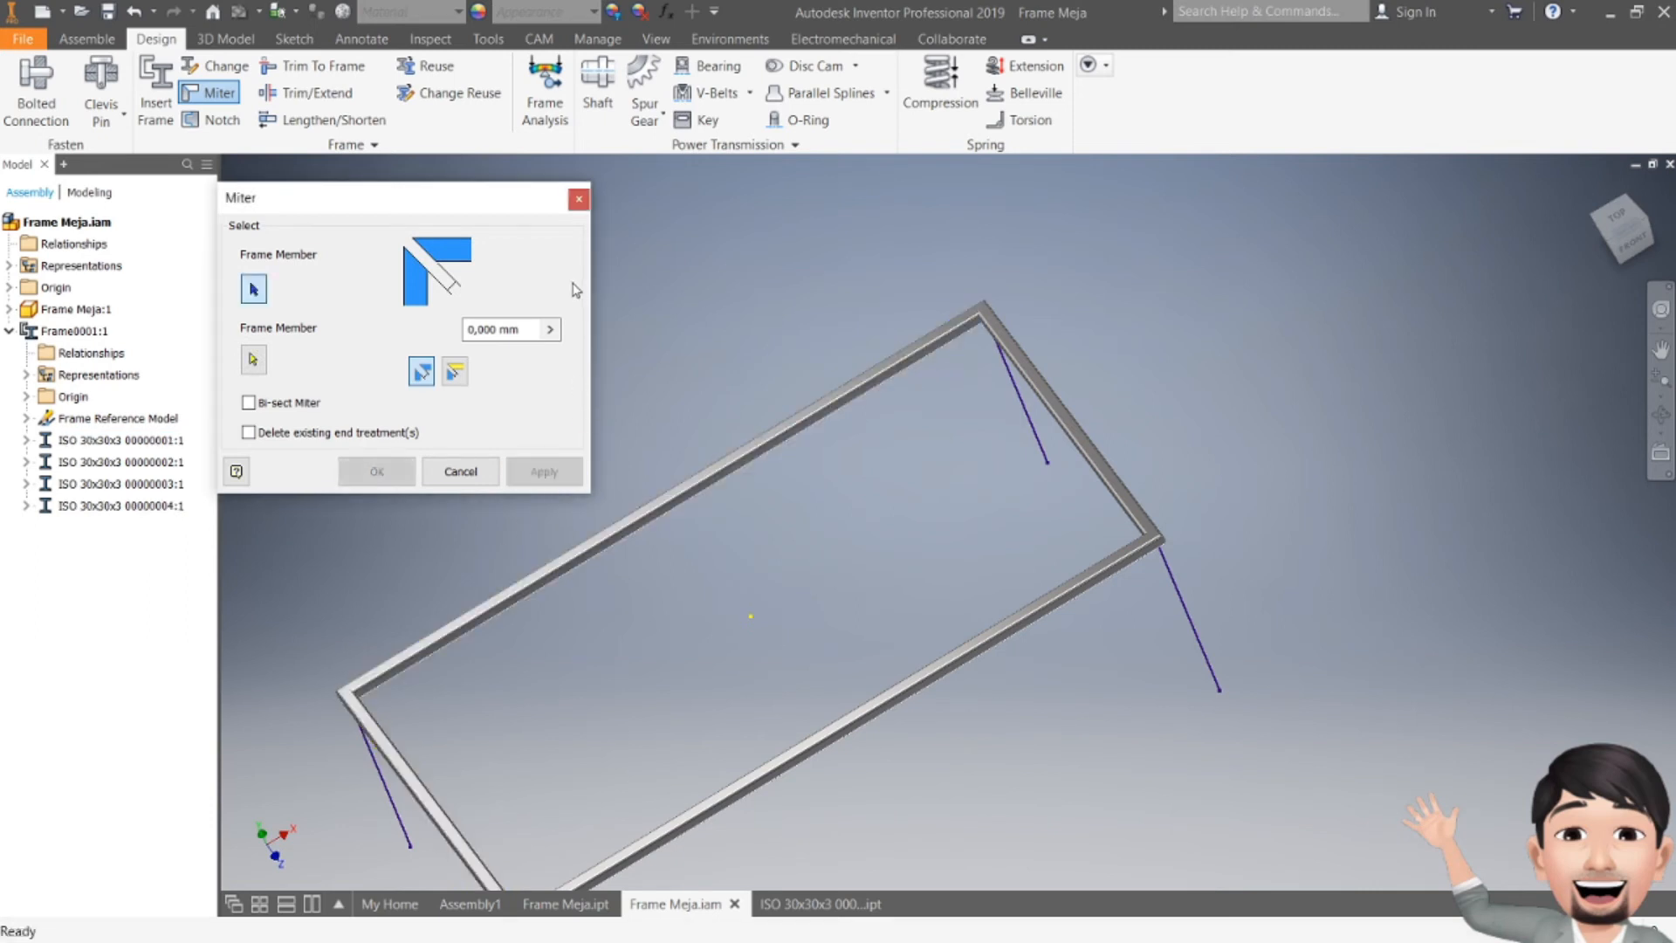
left_click(578, 199)
Step: Start Insert Frame with ISO 4019 circular hollow 21.3x3.0 and select the four vertical leg lines
middle_click_drag(934, 461, 1044, 298)
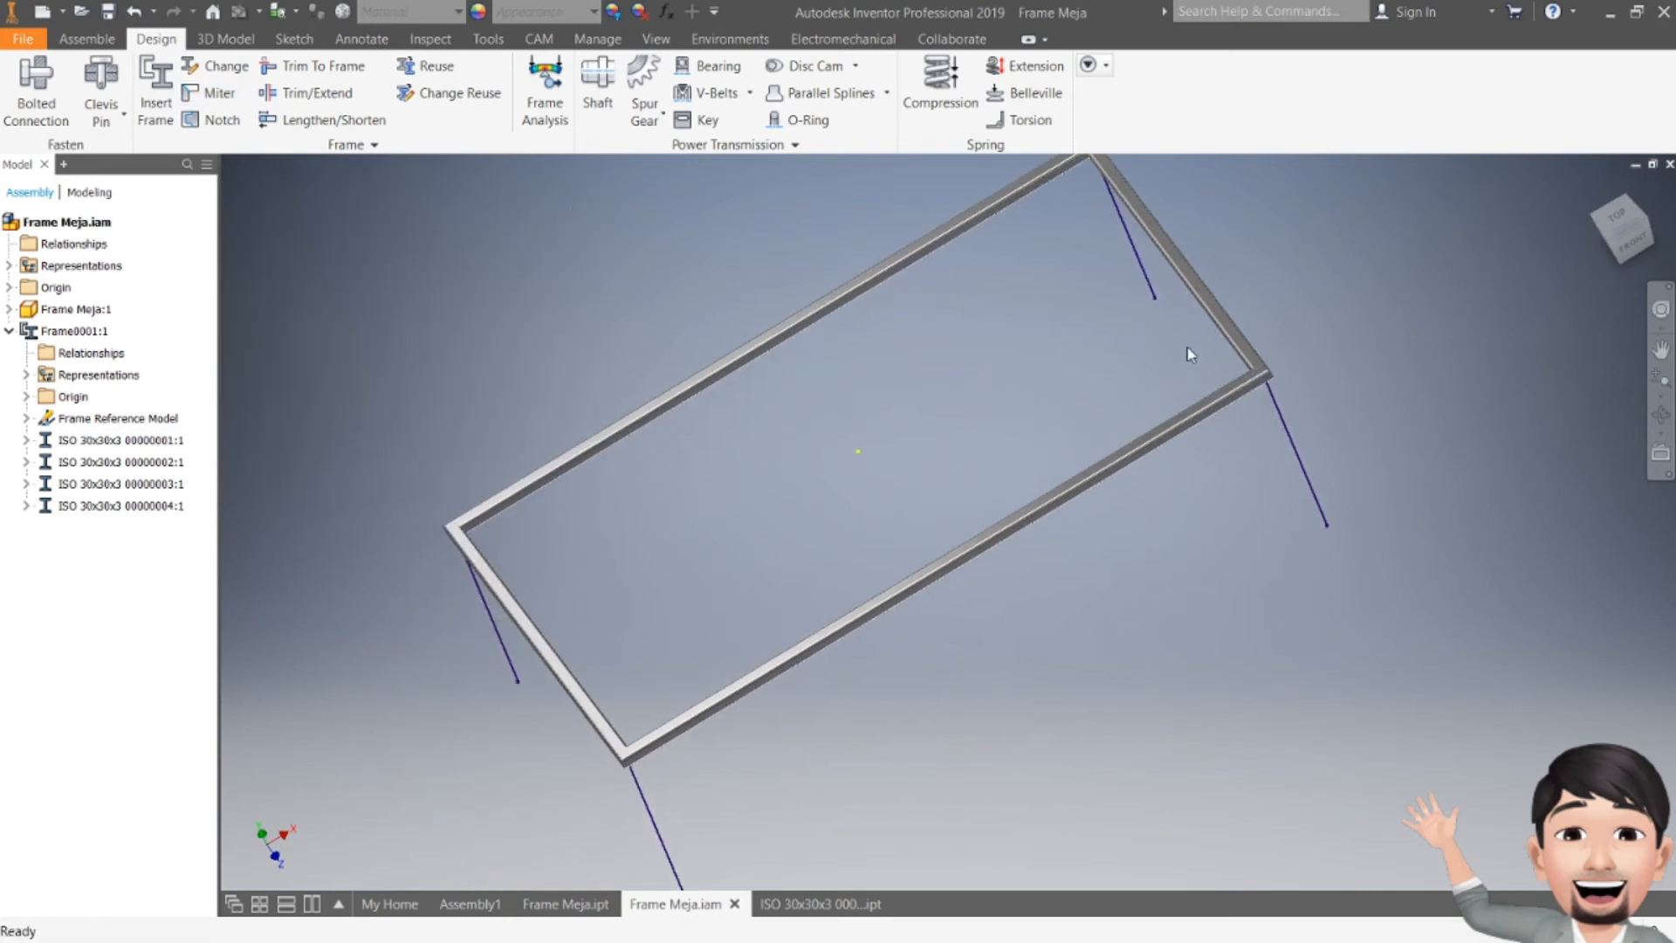
left_click(1609, 239)
mouse_move(887, 508)
middle_mouse_down("shift")
mouse_move(886, 483)
mouse_move(752, 393)
mouse_move(750, 340)
mouse_move(752, 388)
mouse_move(803, 410)
mouse_move(807, 445)
middle_mouse_up("shift")
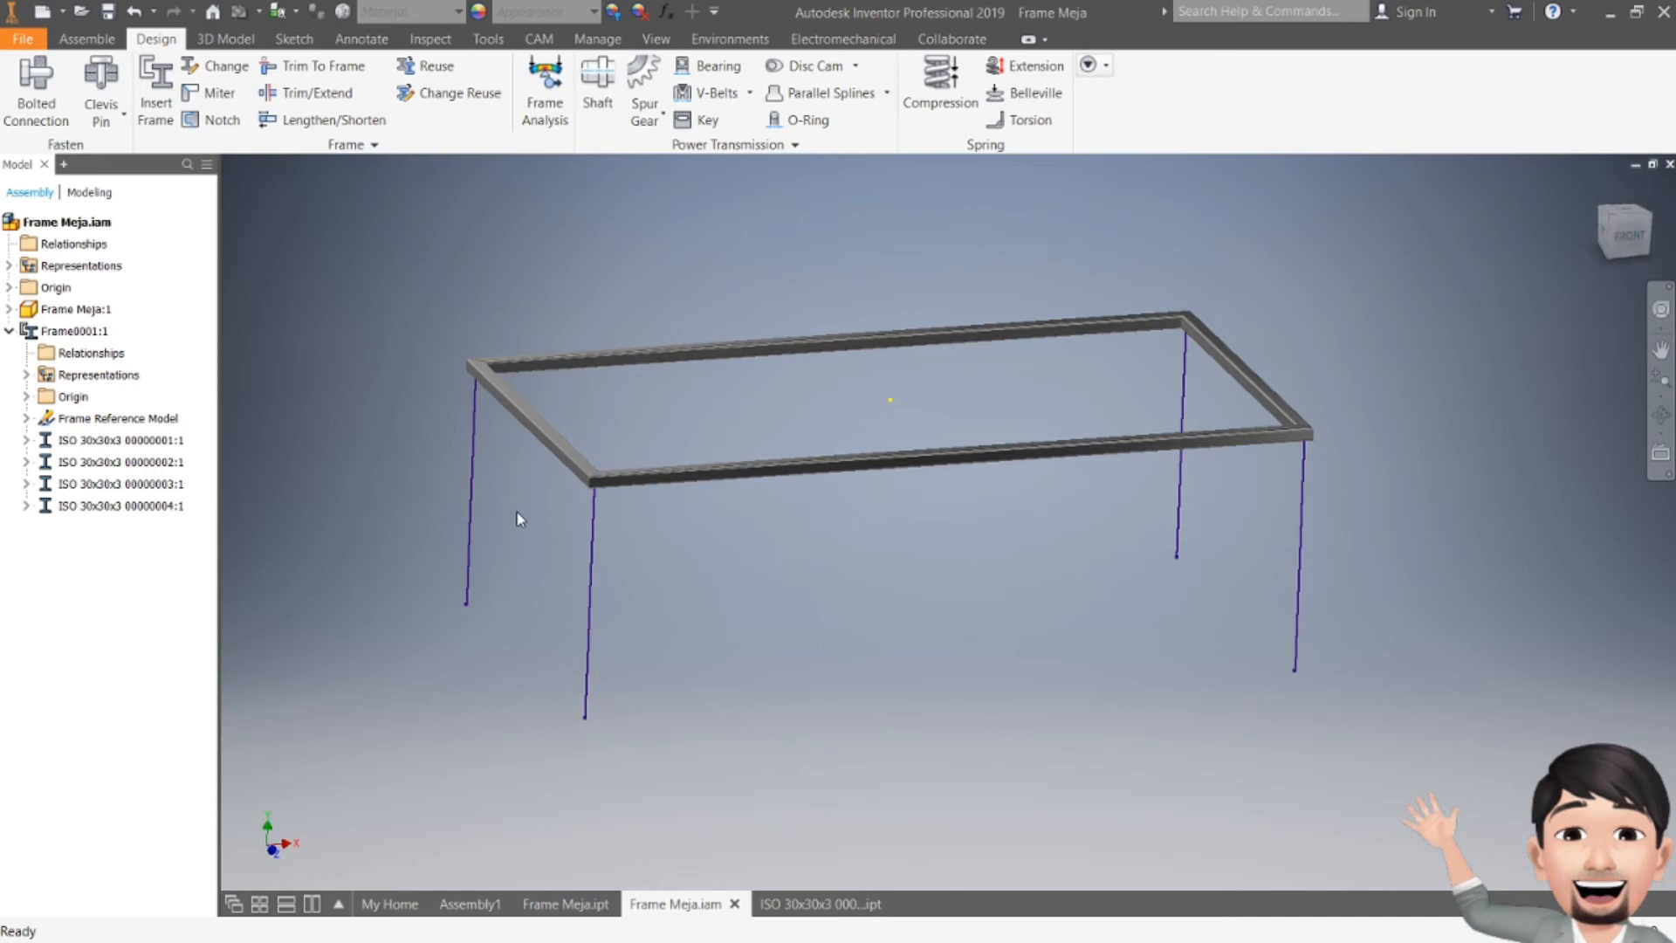
middle_click_drag(526, 541, 572, 633)
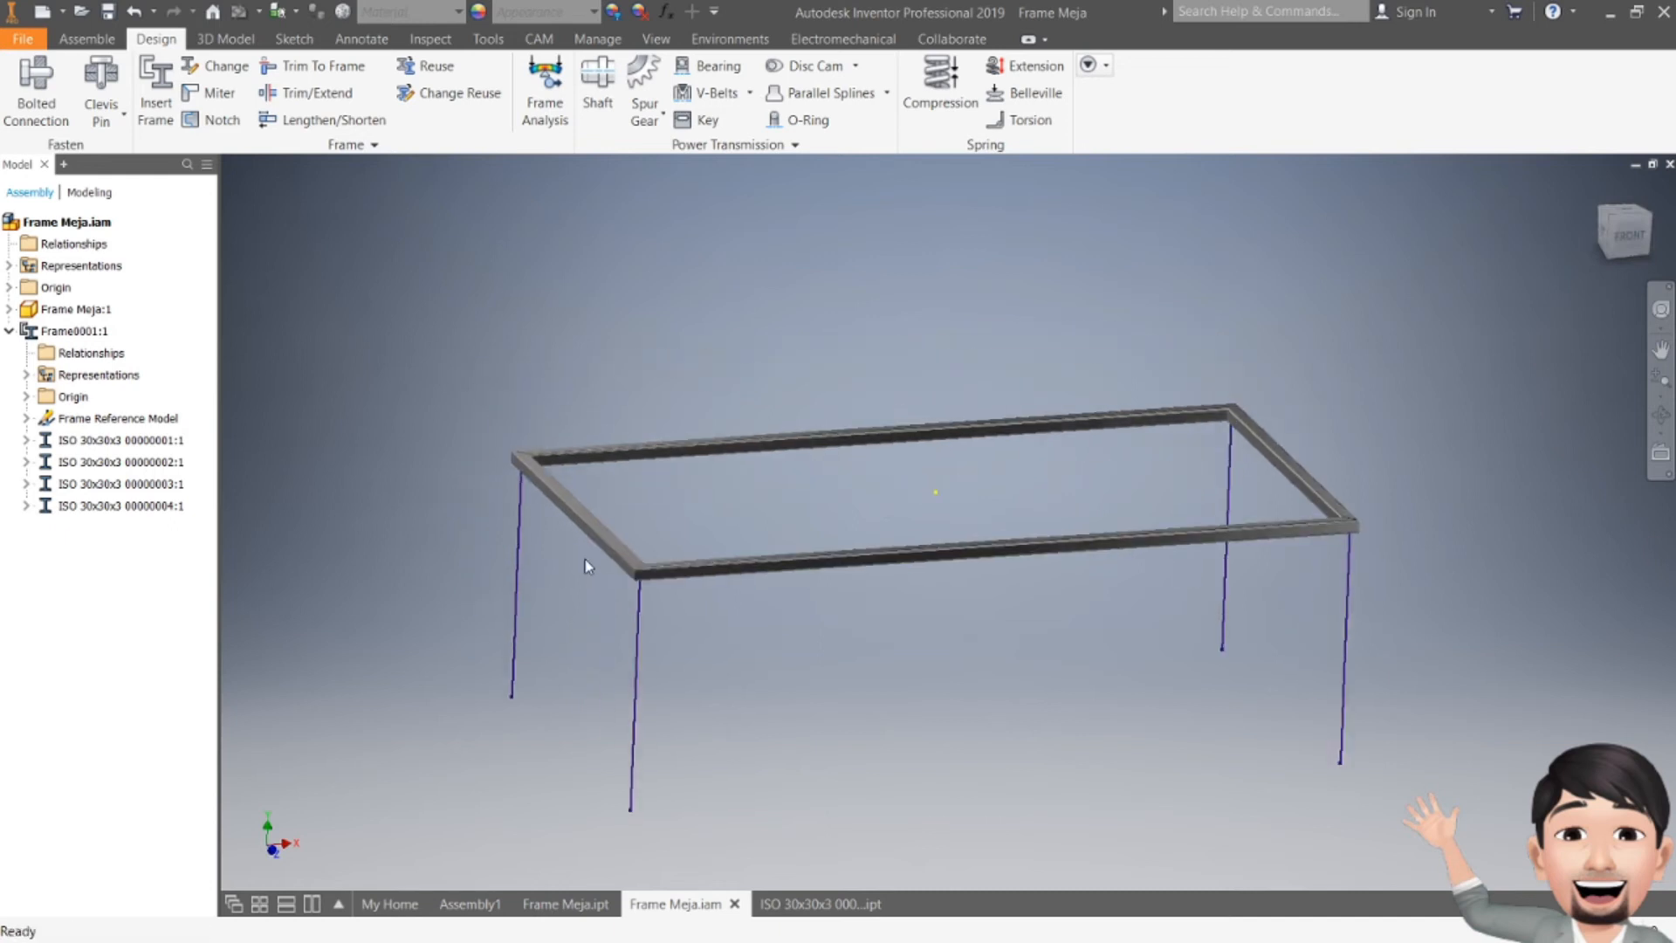
left_click(155, 91)
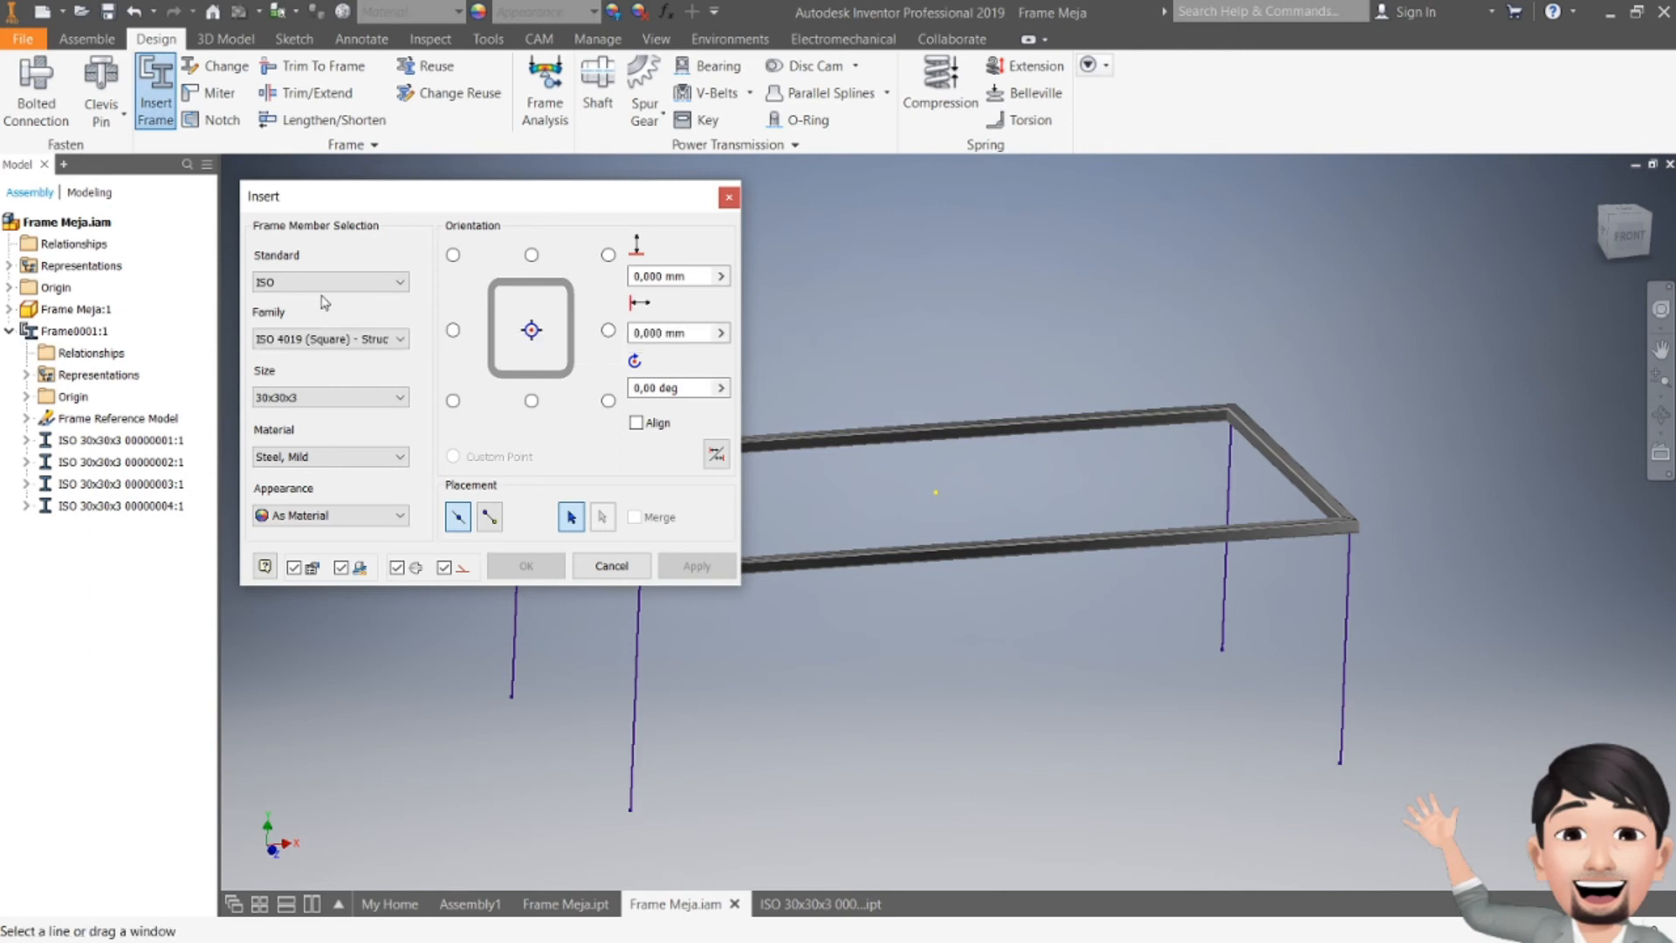
left_click(340, 339)
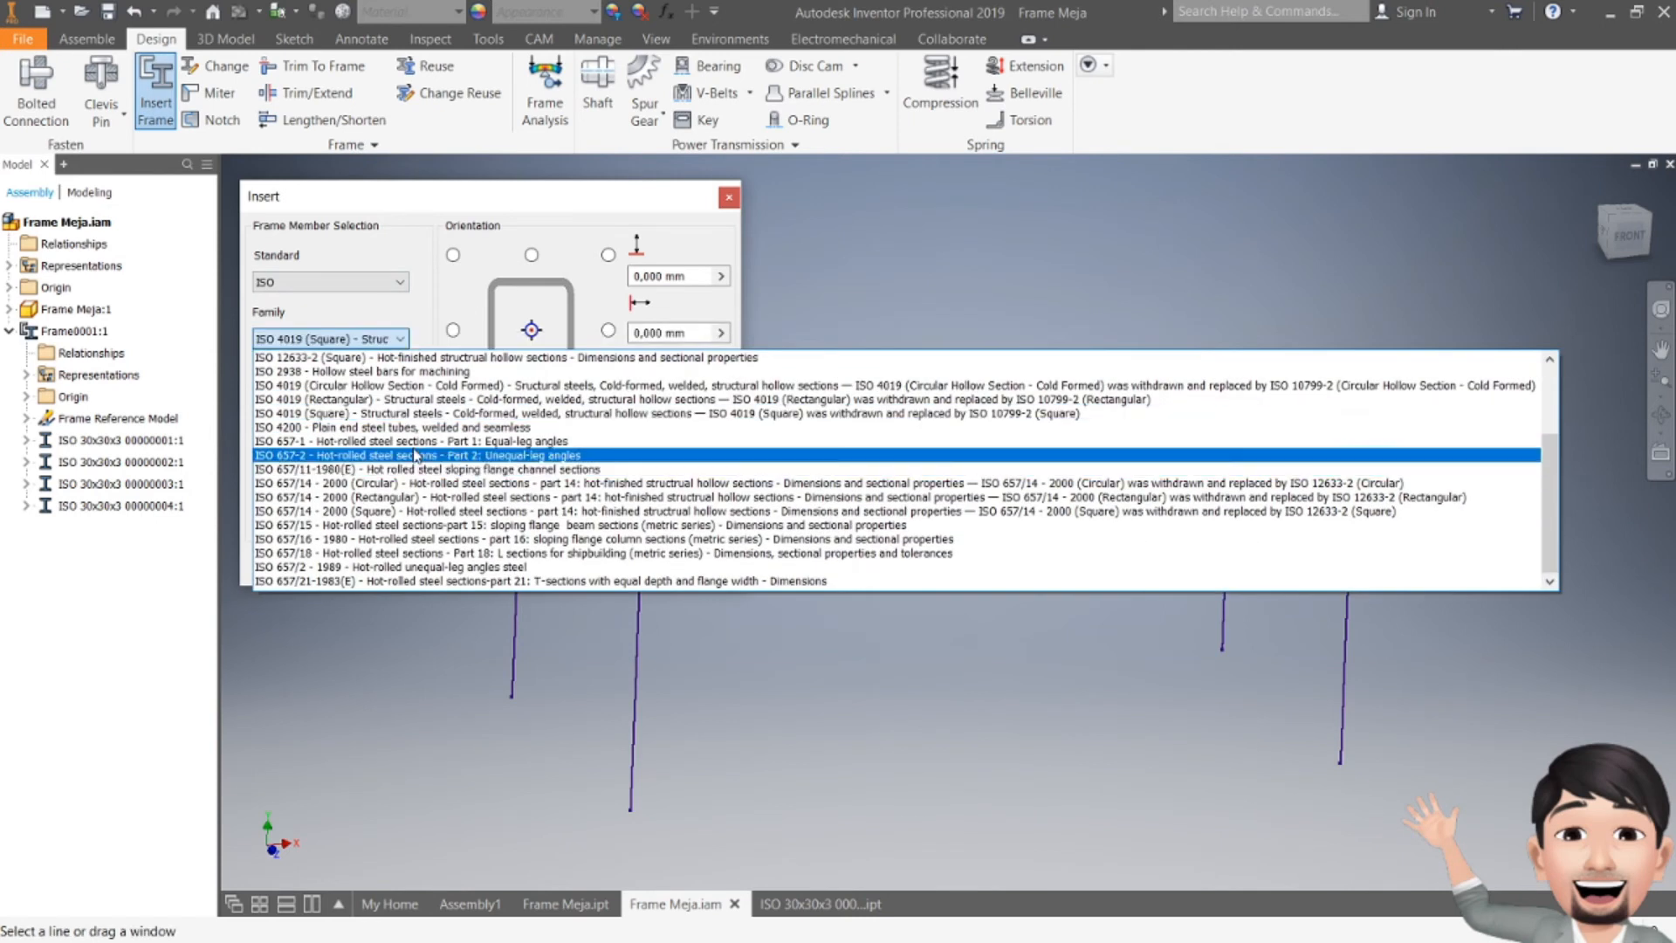
left_click(404, 386)
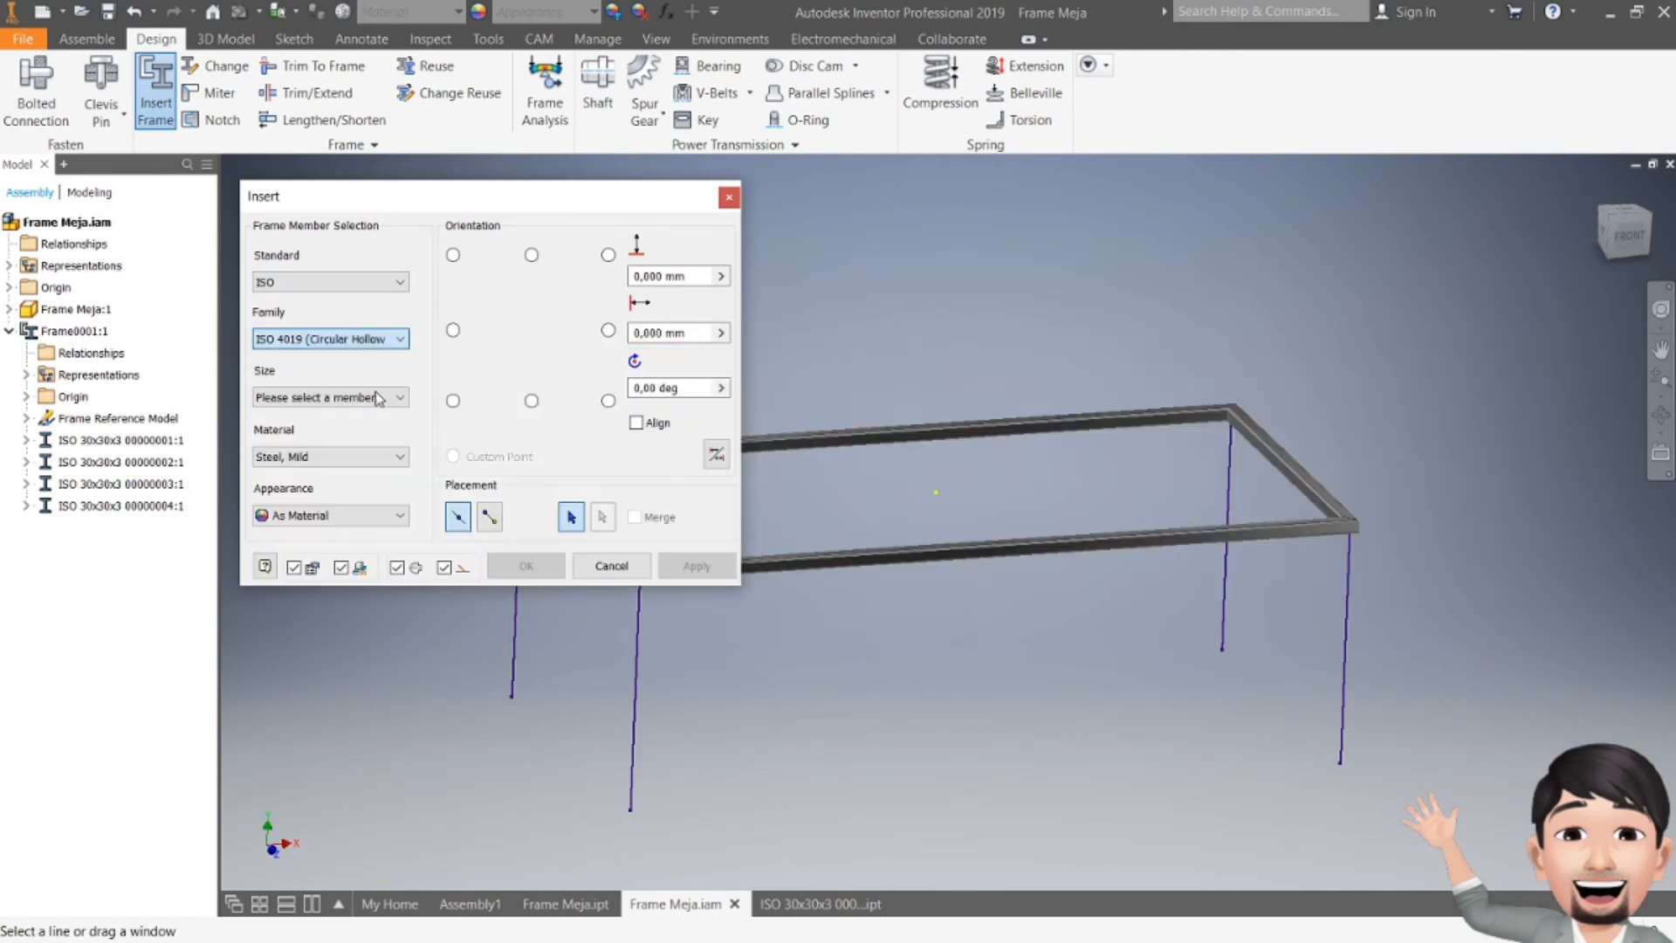
left_click(339, 397)
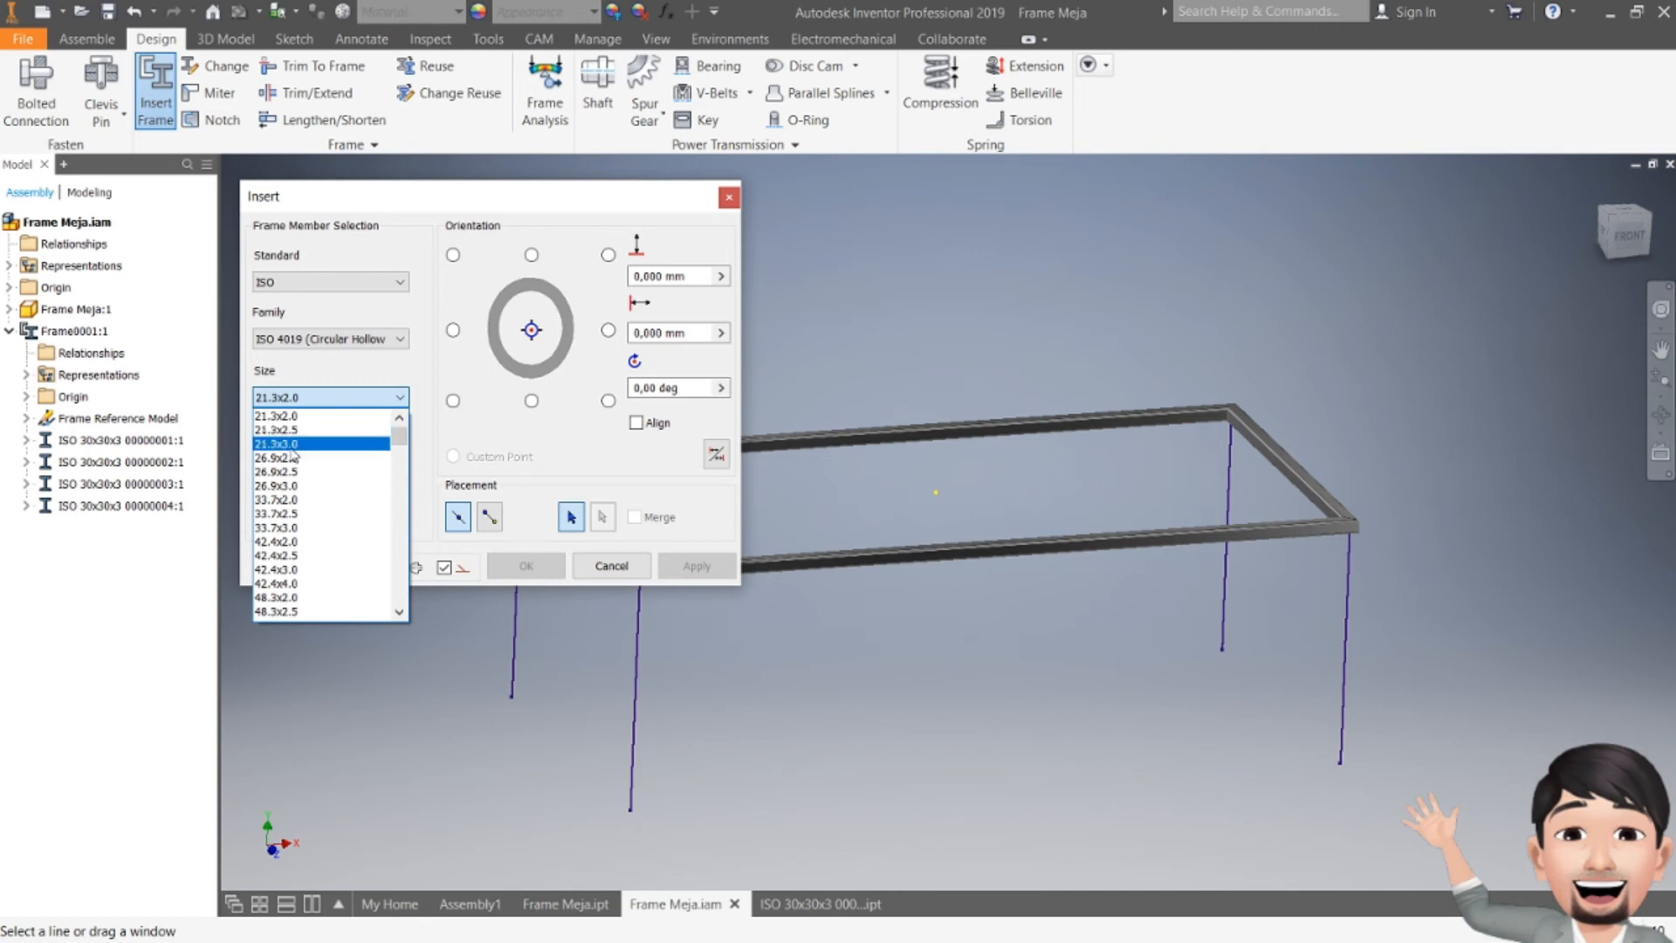
left_click(293, 444)
middle_click_drag(1203, 473, 1425, 441)
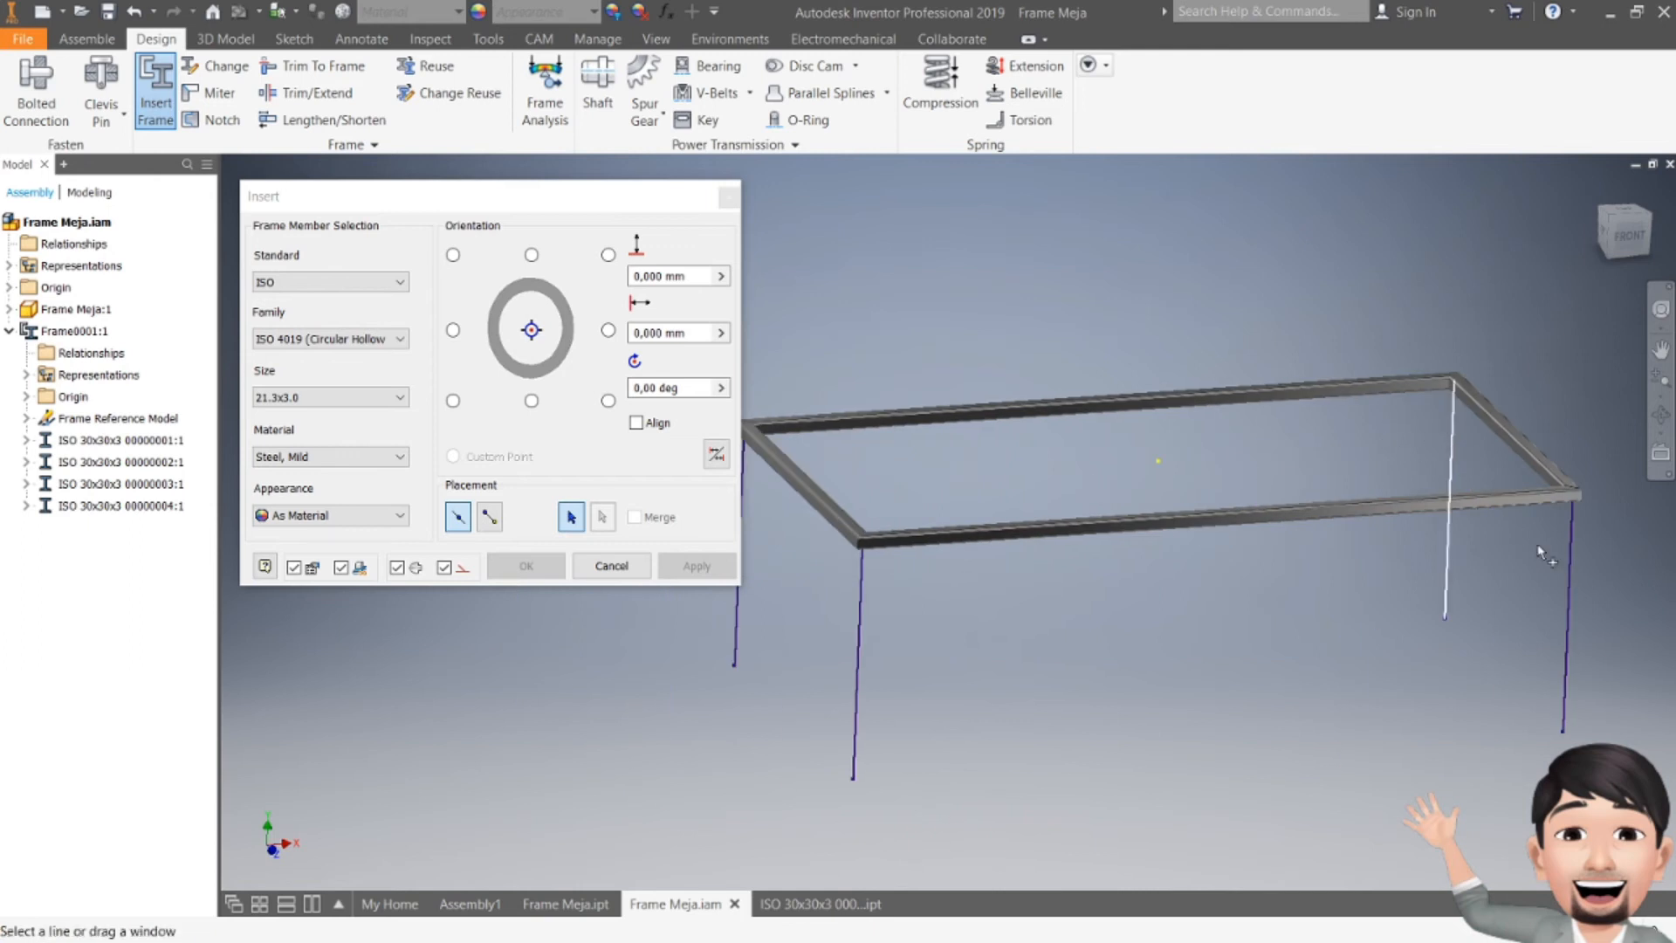
left_click(1570, 568)
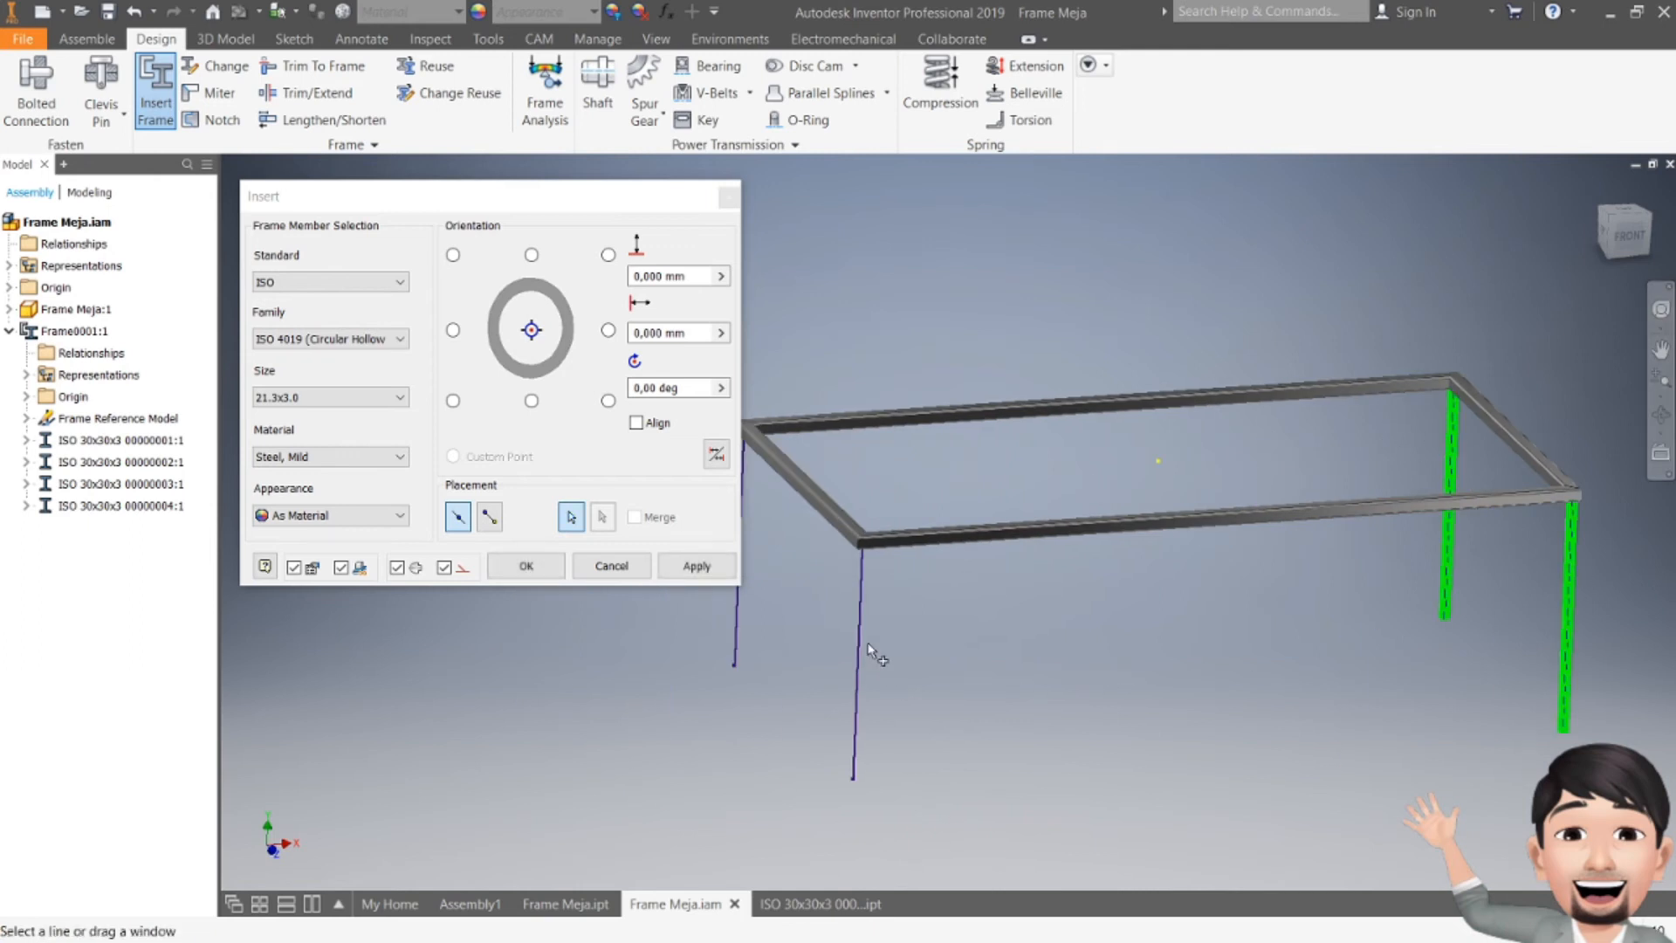
middle_click_drag(783, 546, 849, 587)
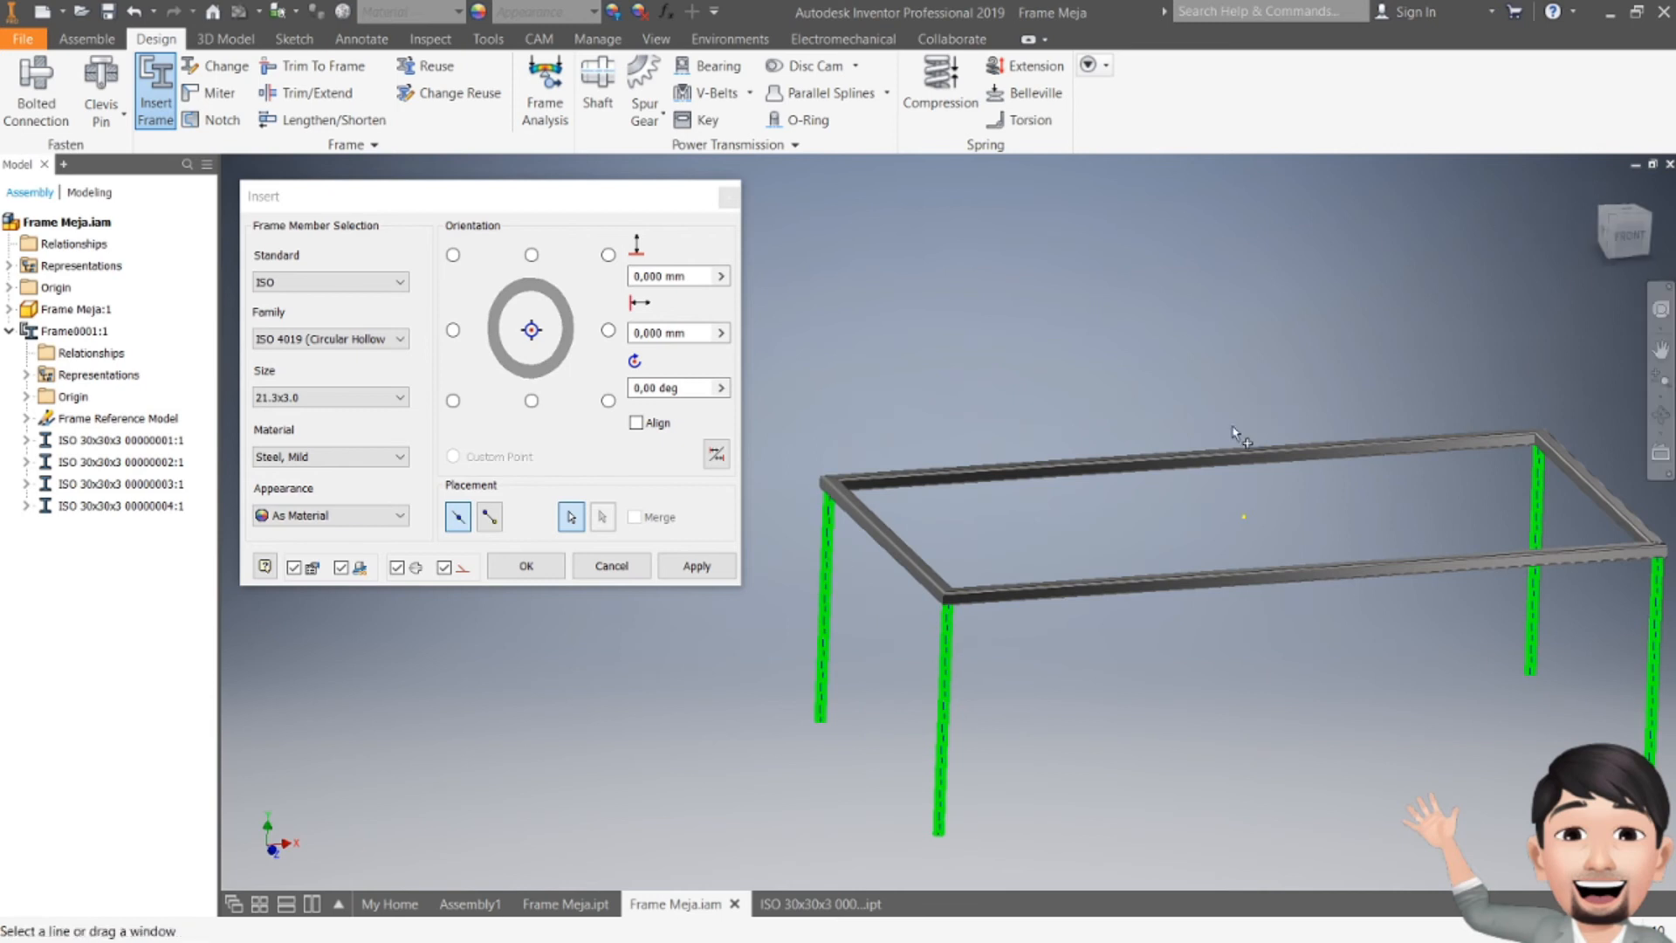
Step: Change the leg profile family to ISO 12633-2 (Circular) with size 21,3 x 2,3
middle_click_drag(1059, 482, 1004, 380, "shift")
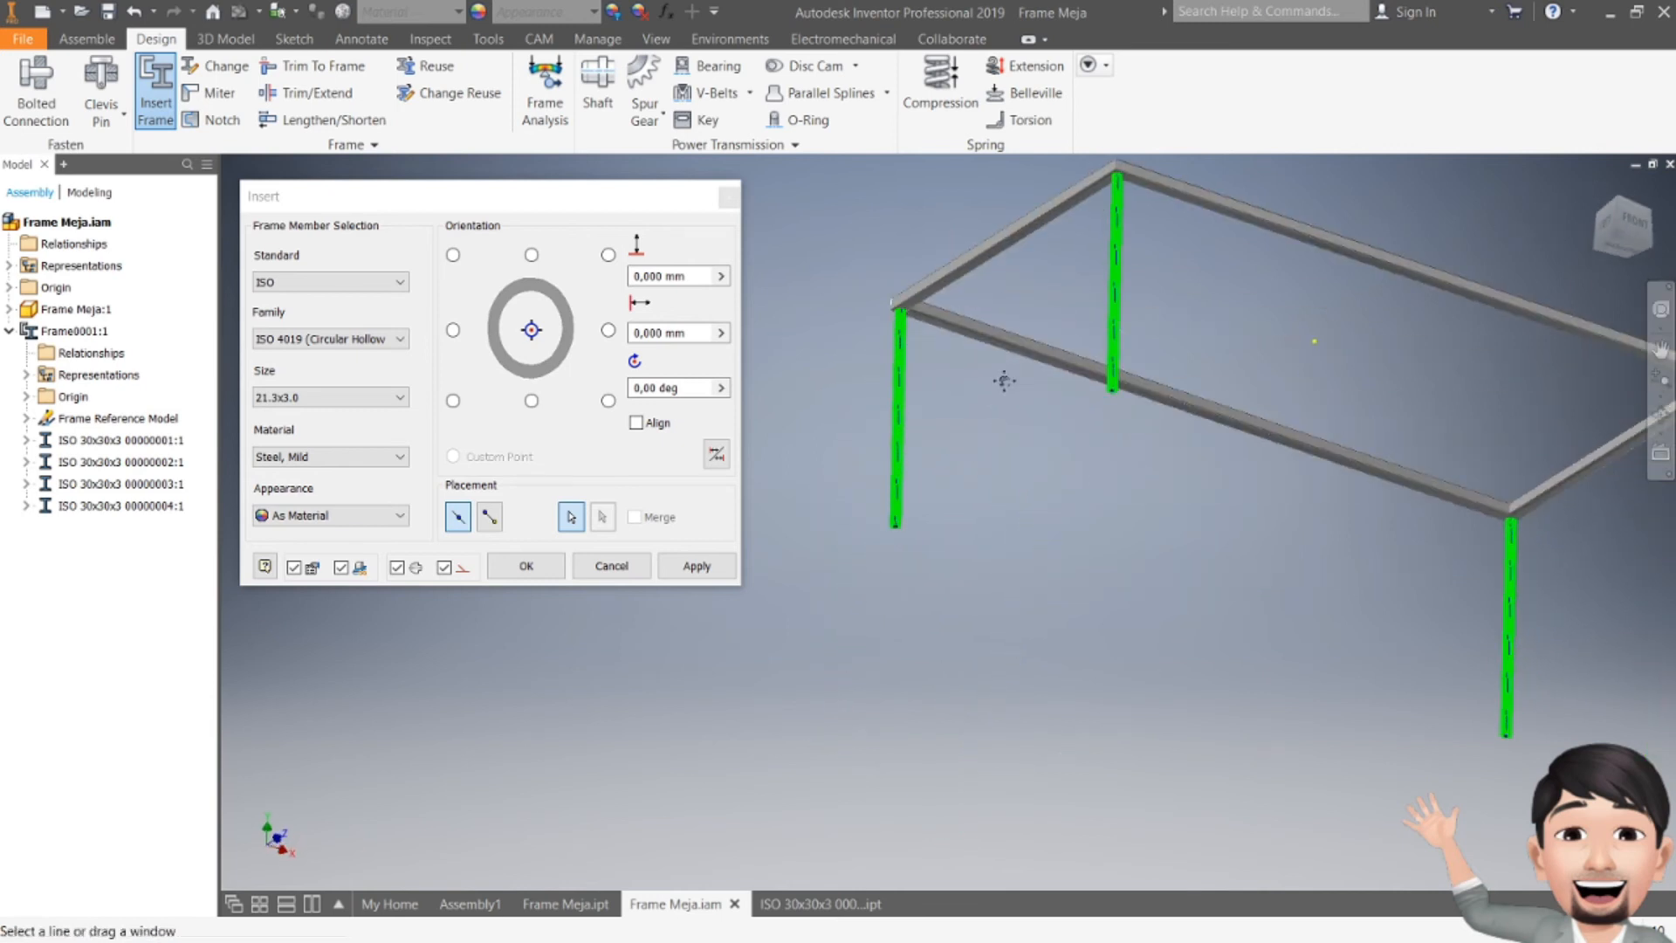
scroll(1004, 380, "up", 6)
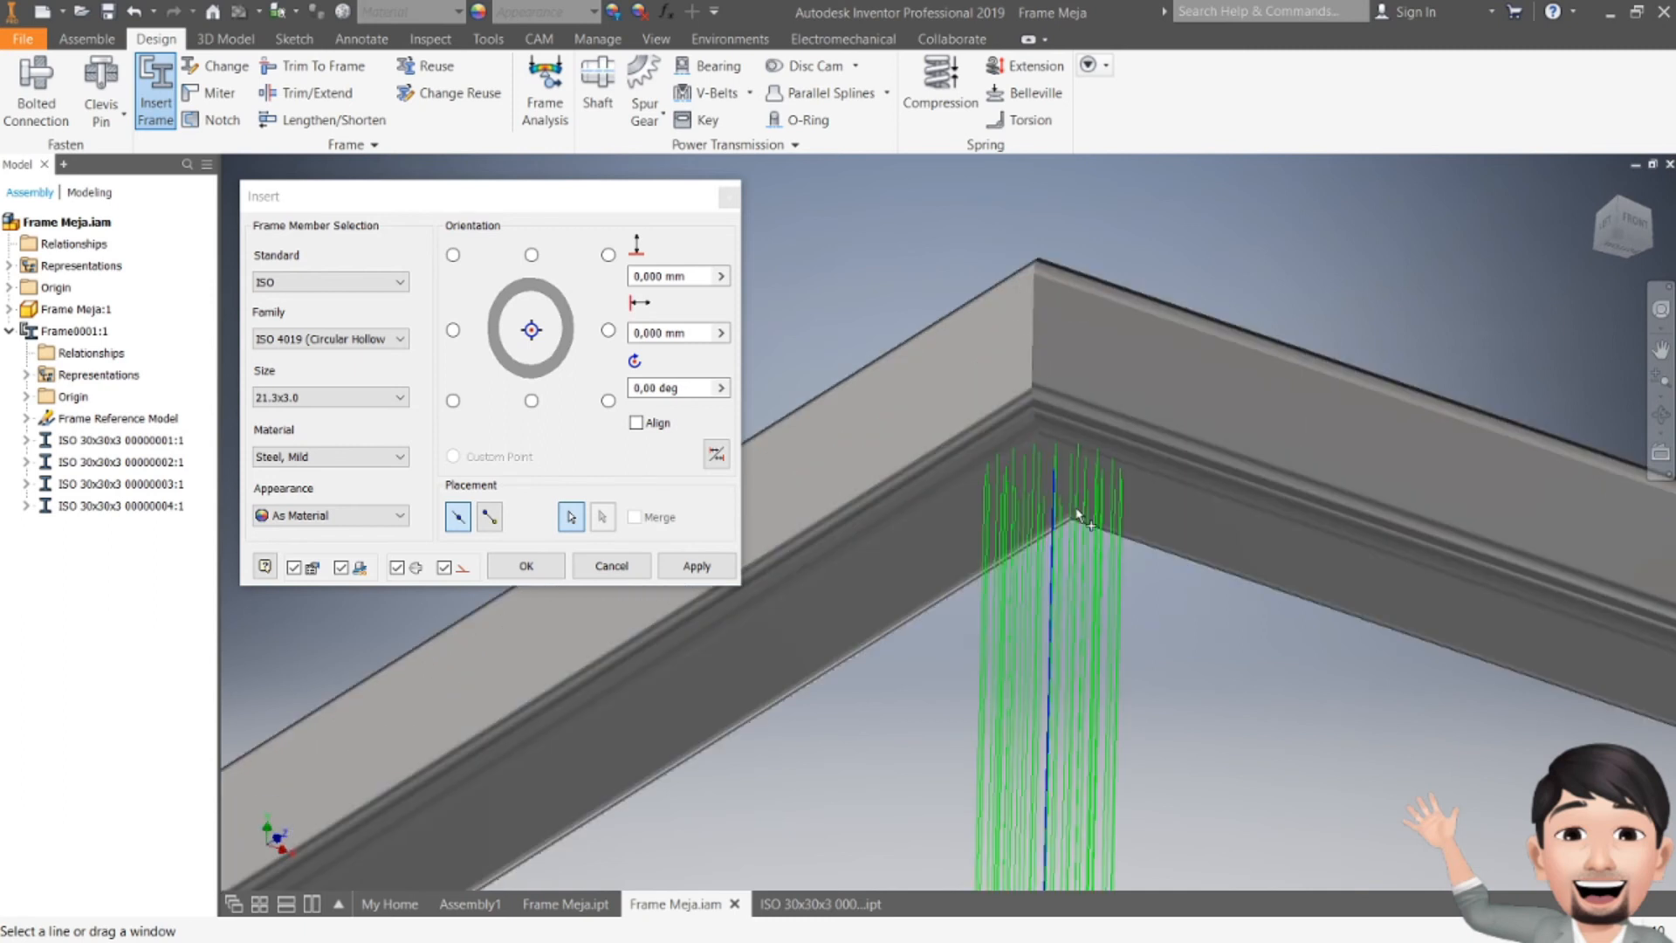
scroll(1053, 513, "down", 2)
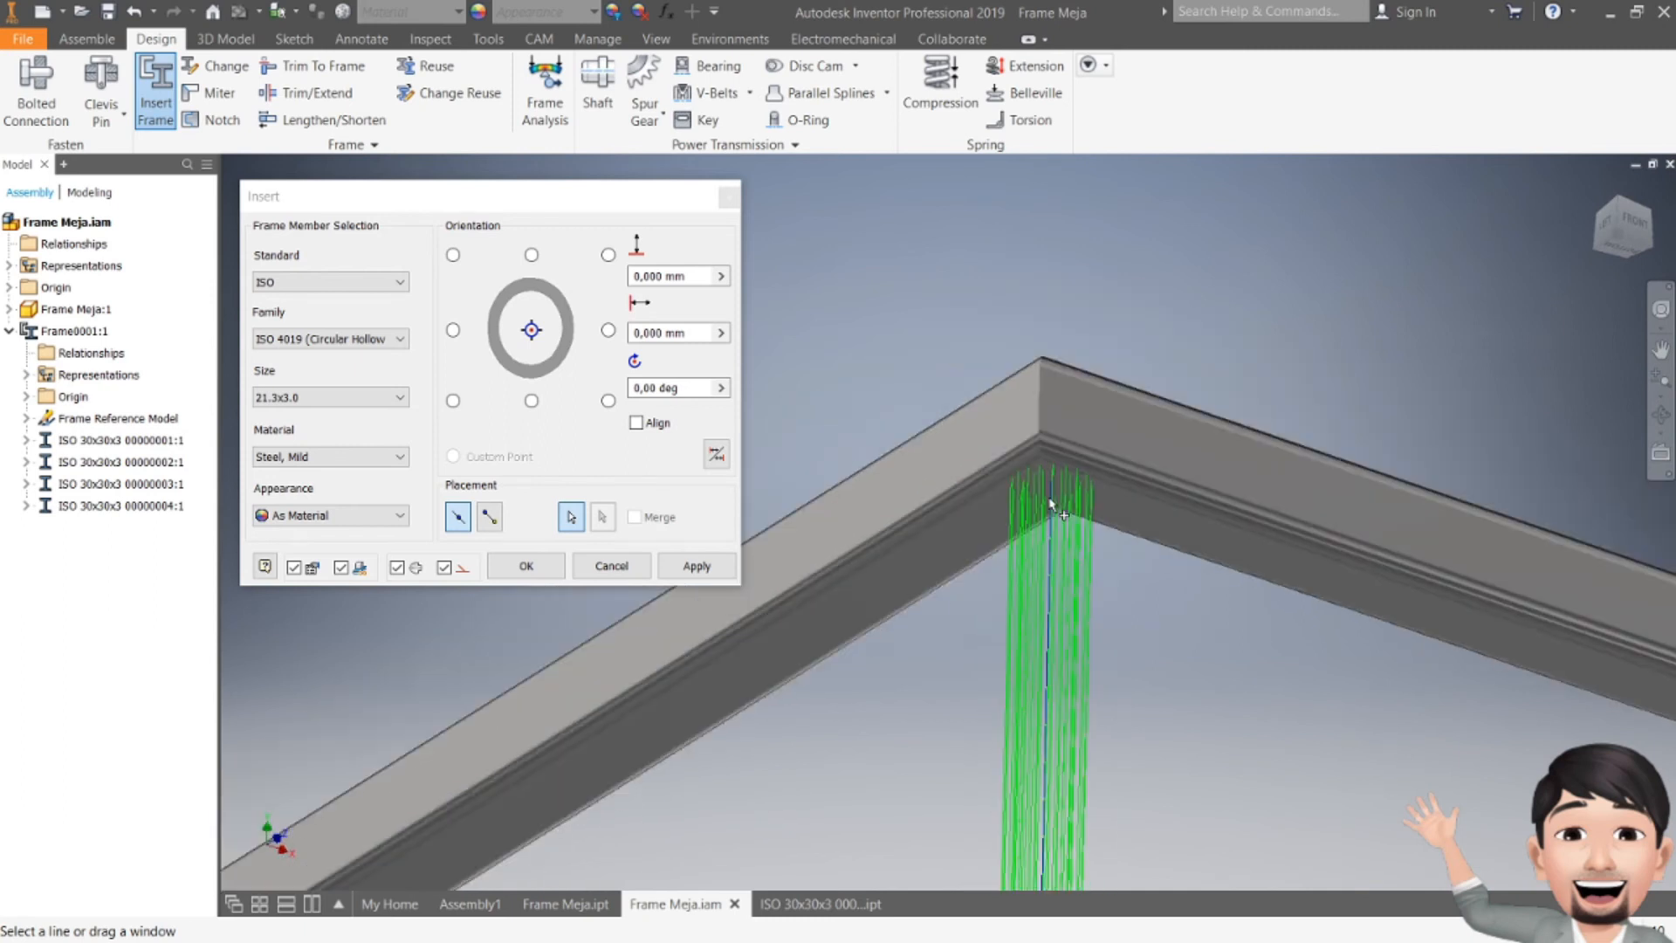
left_click(325, 397)
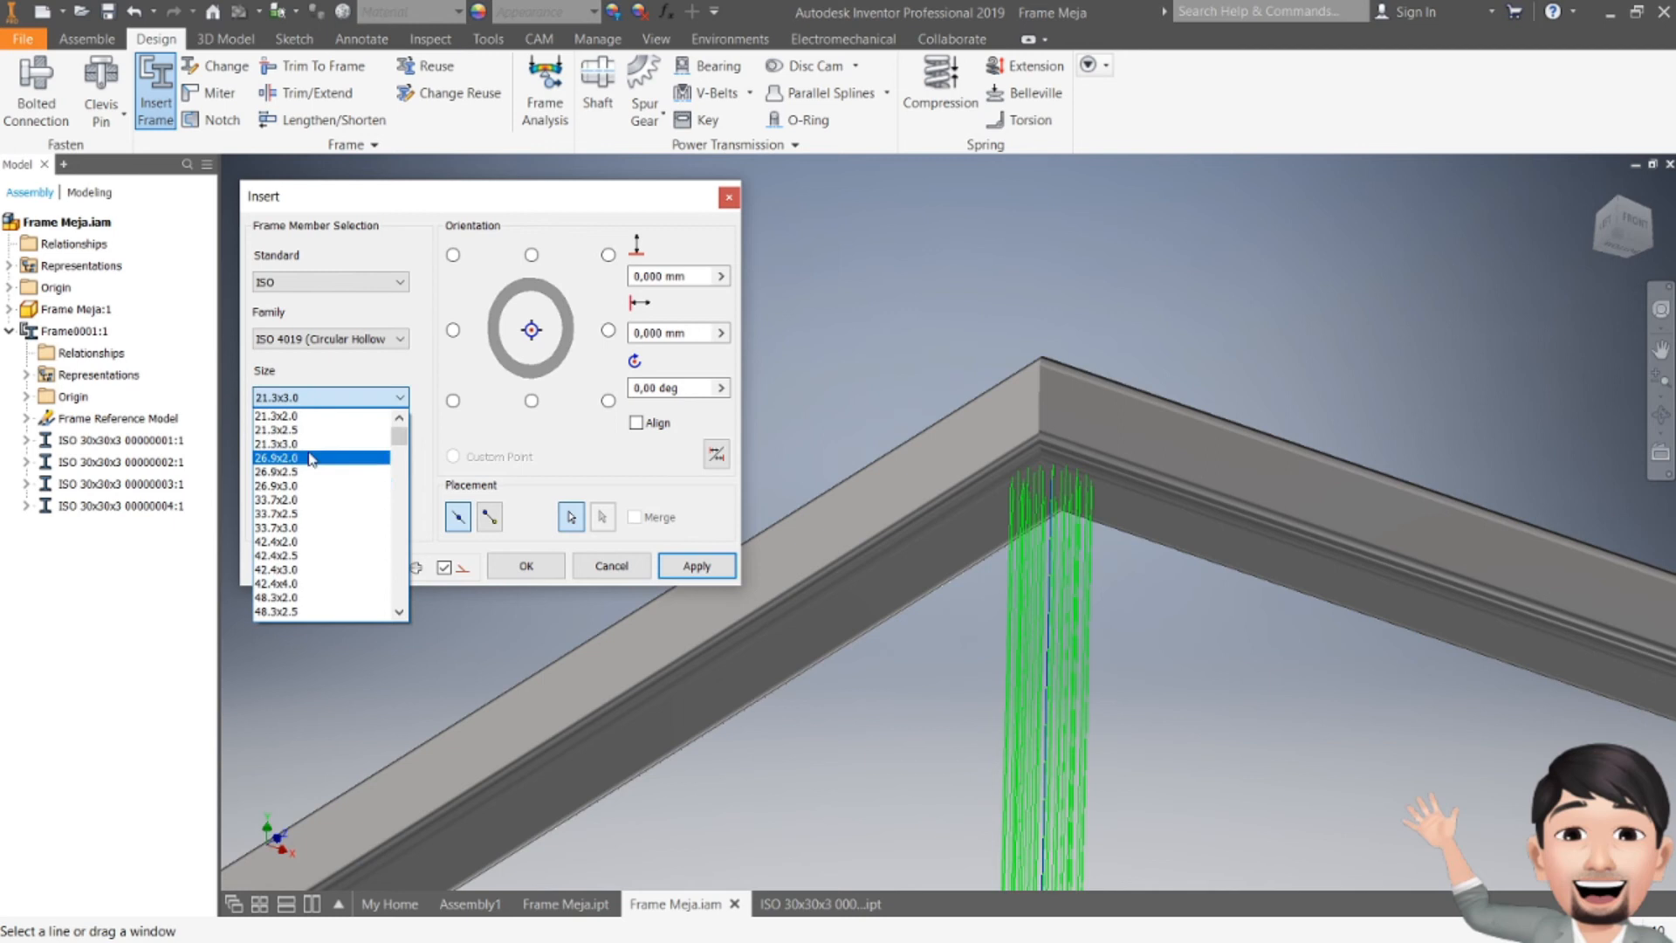
left_click(301, 416)
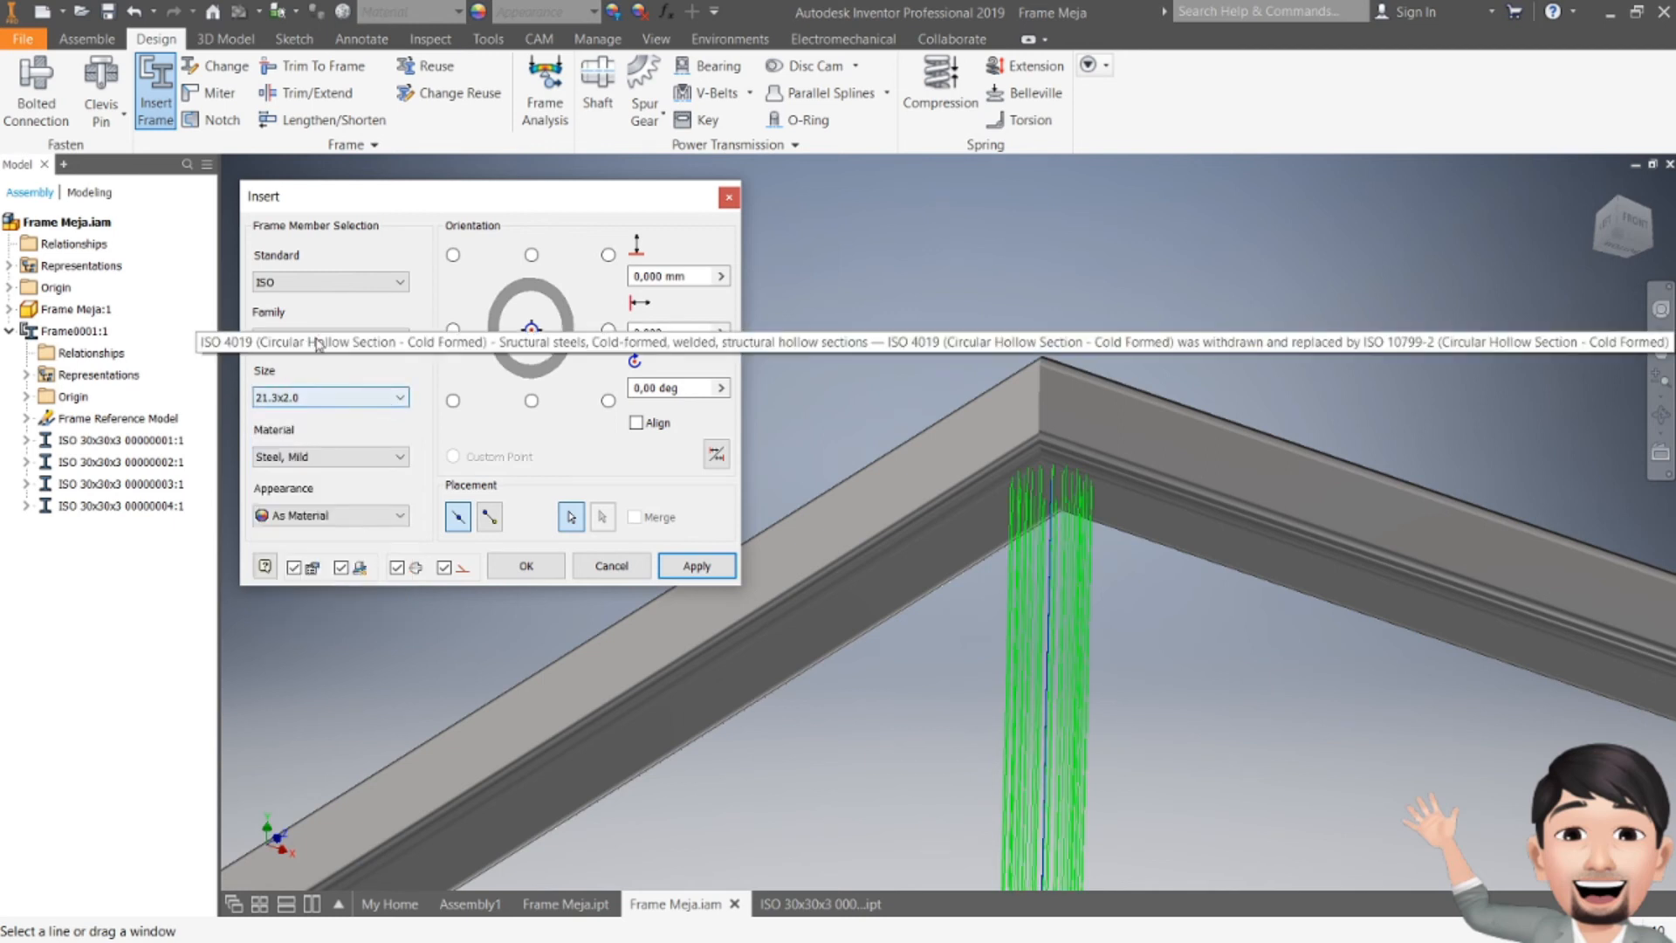
left_click(375, 339)
scroll(449, 452, "up", 5)
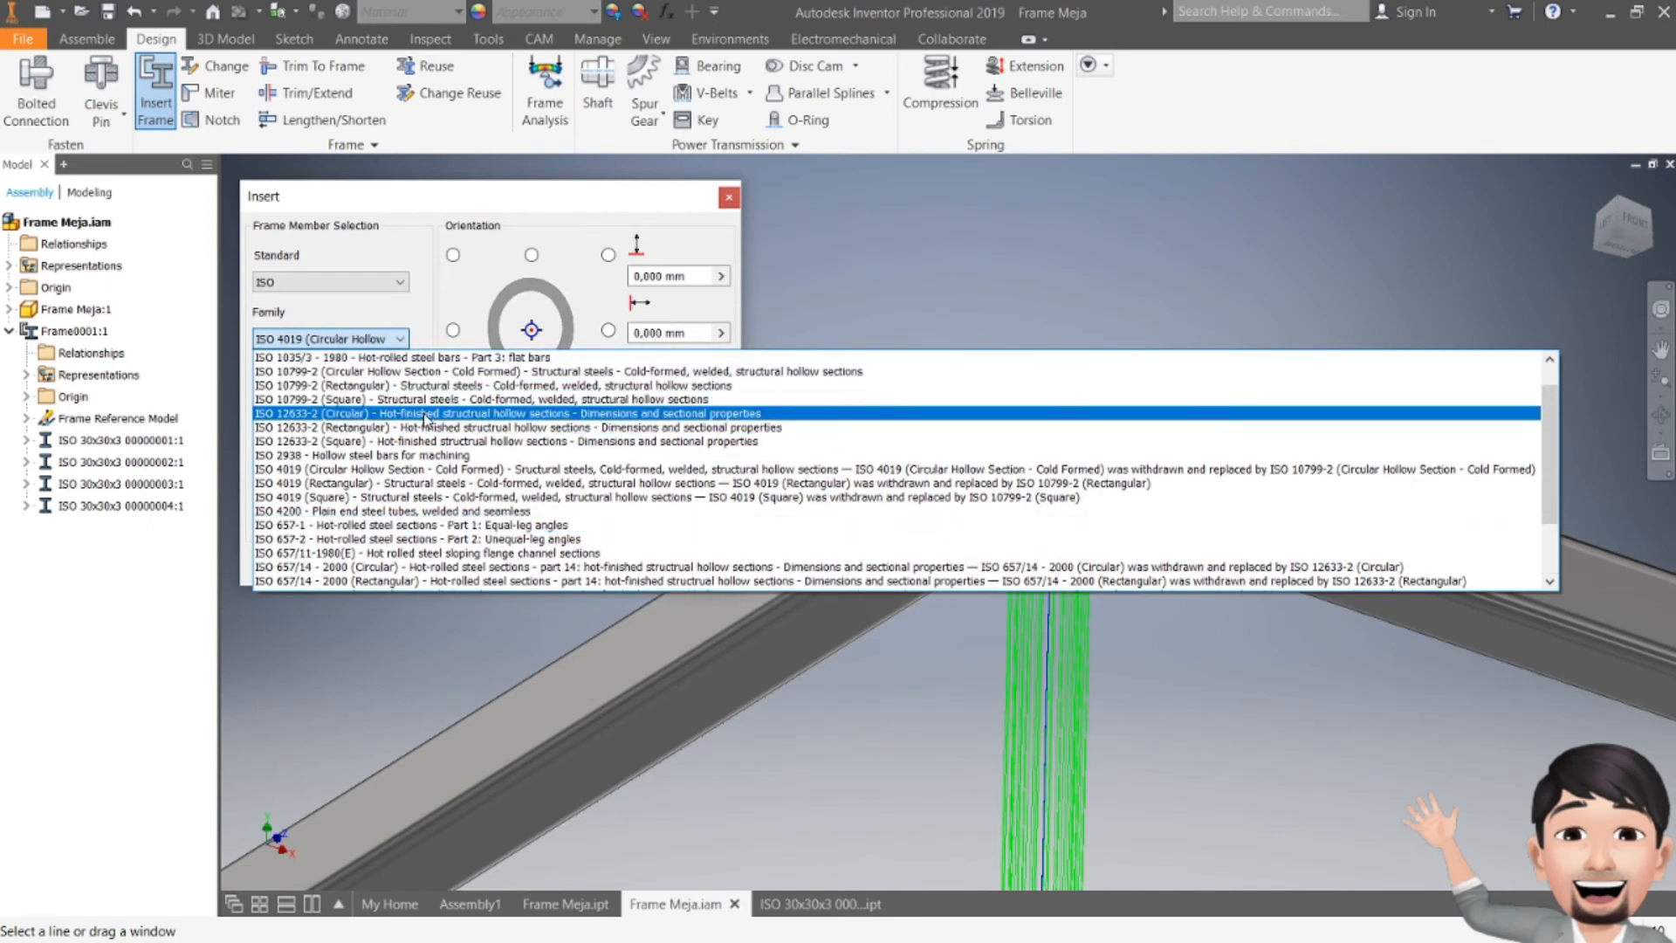
left_click(423, 413)
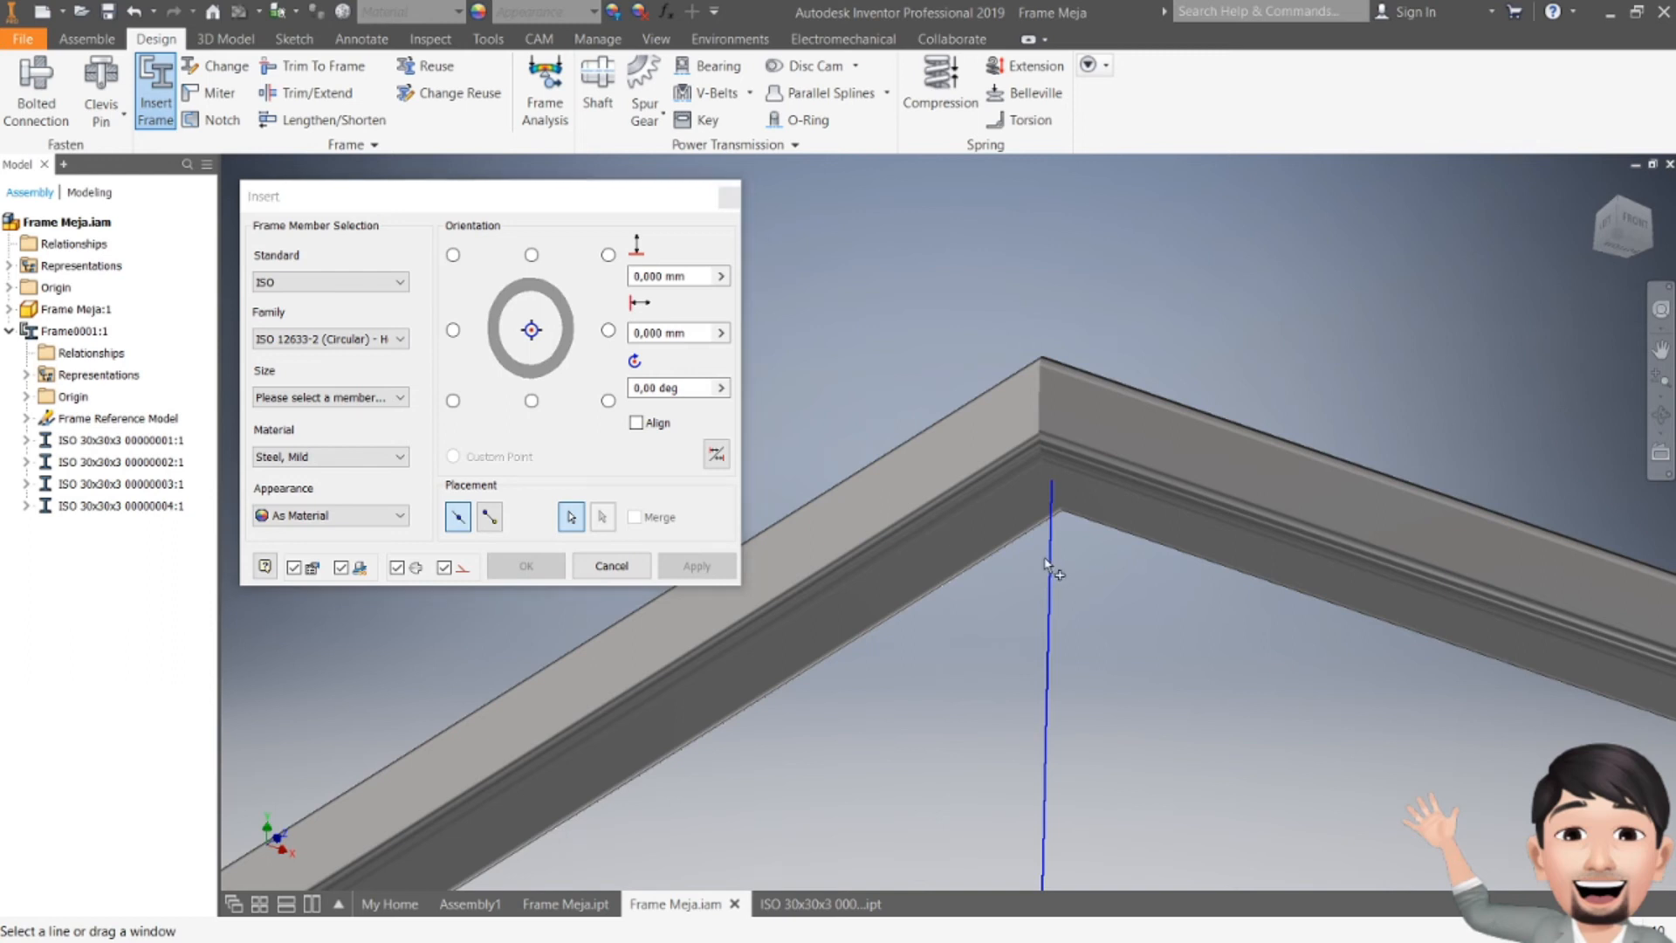
left_click(358, 398)
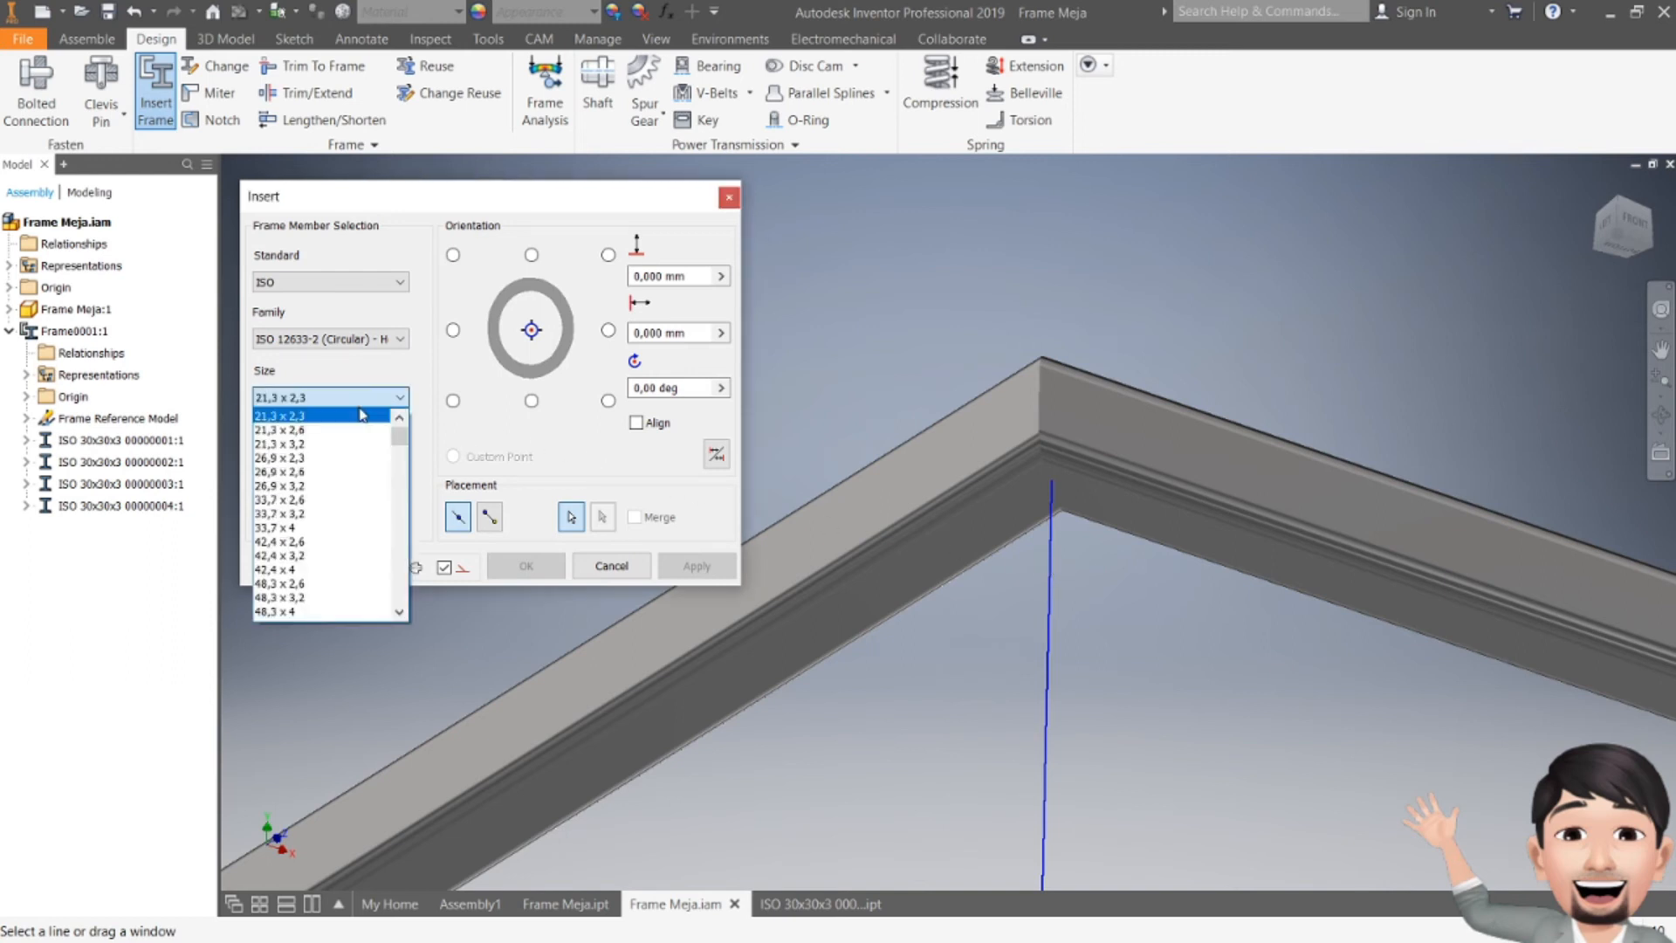
left_click(314, 418)
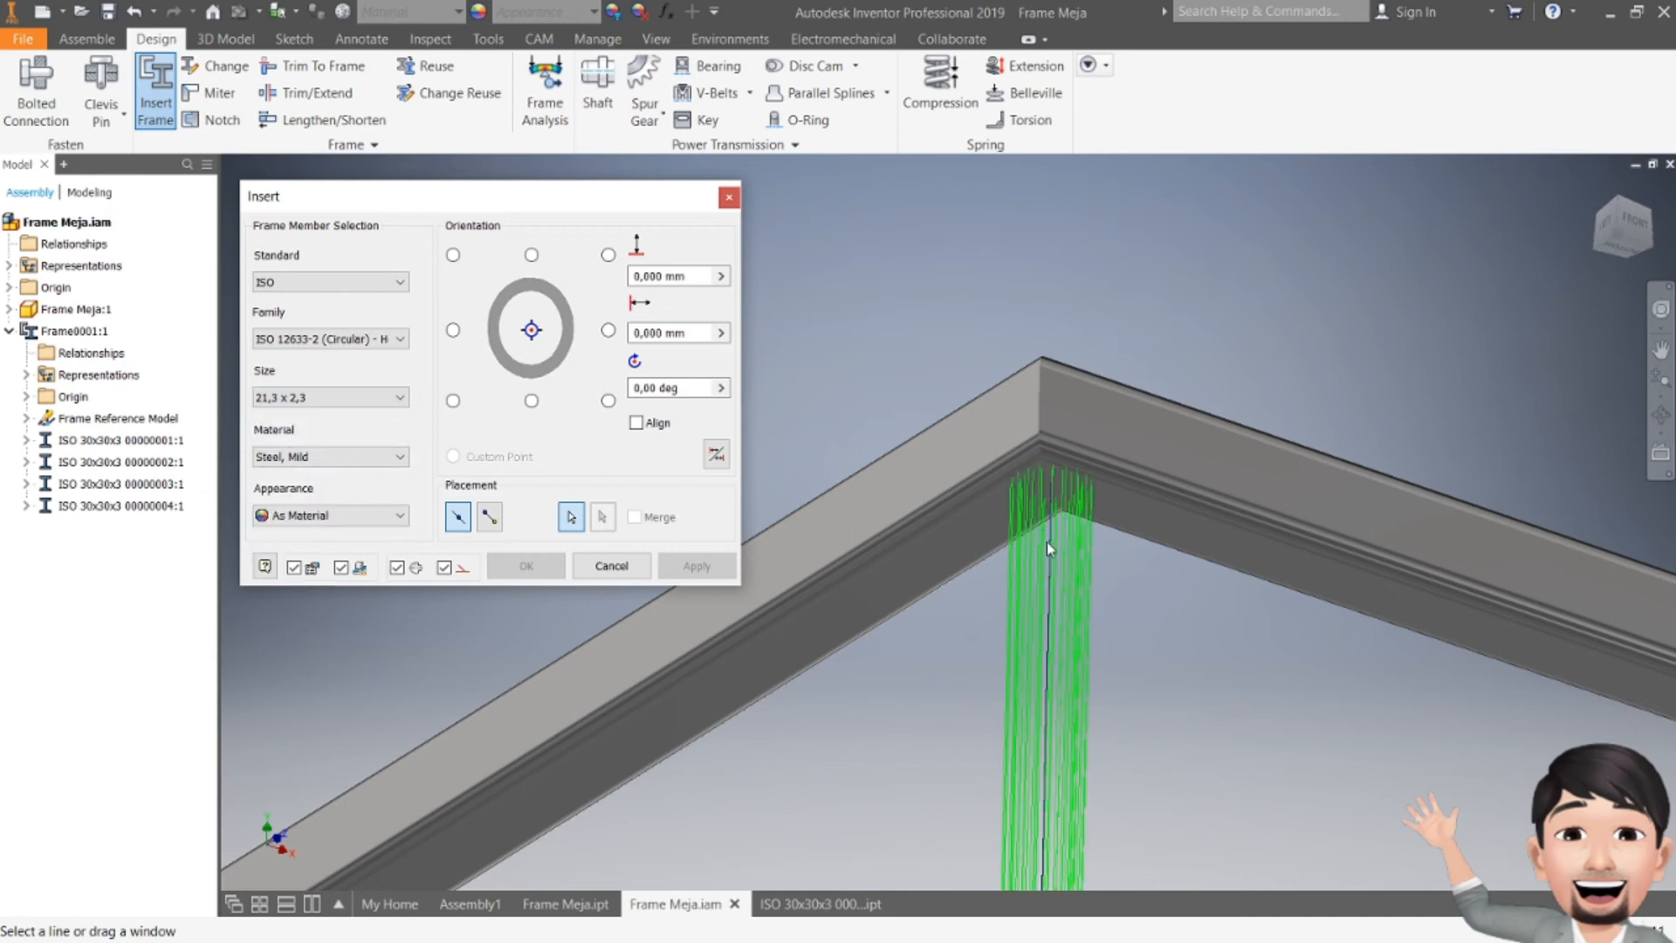
Step: Apply the circular leg members and close the Insert dialog
scroll(1048, 556, "up", 5)
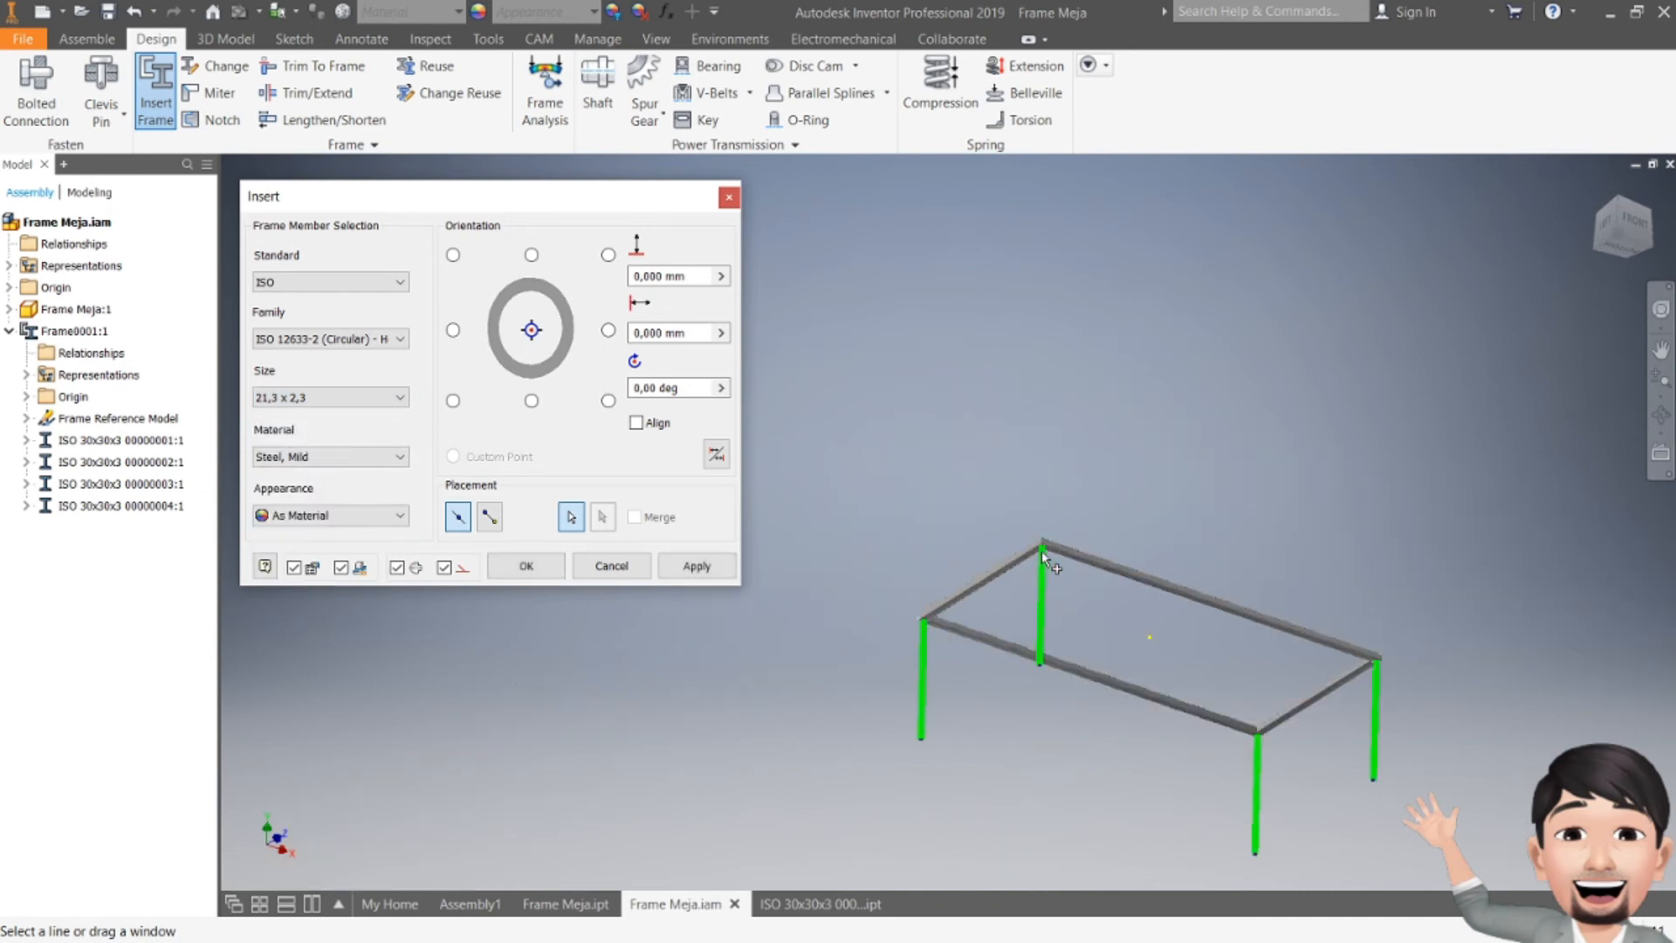
left_click(696, 567)
left_click(707, 550)
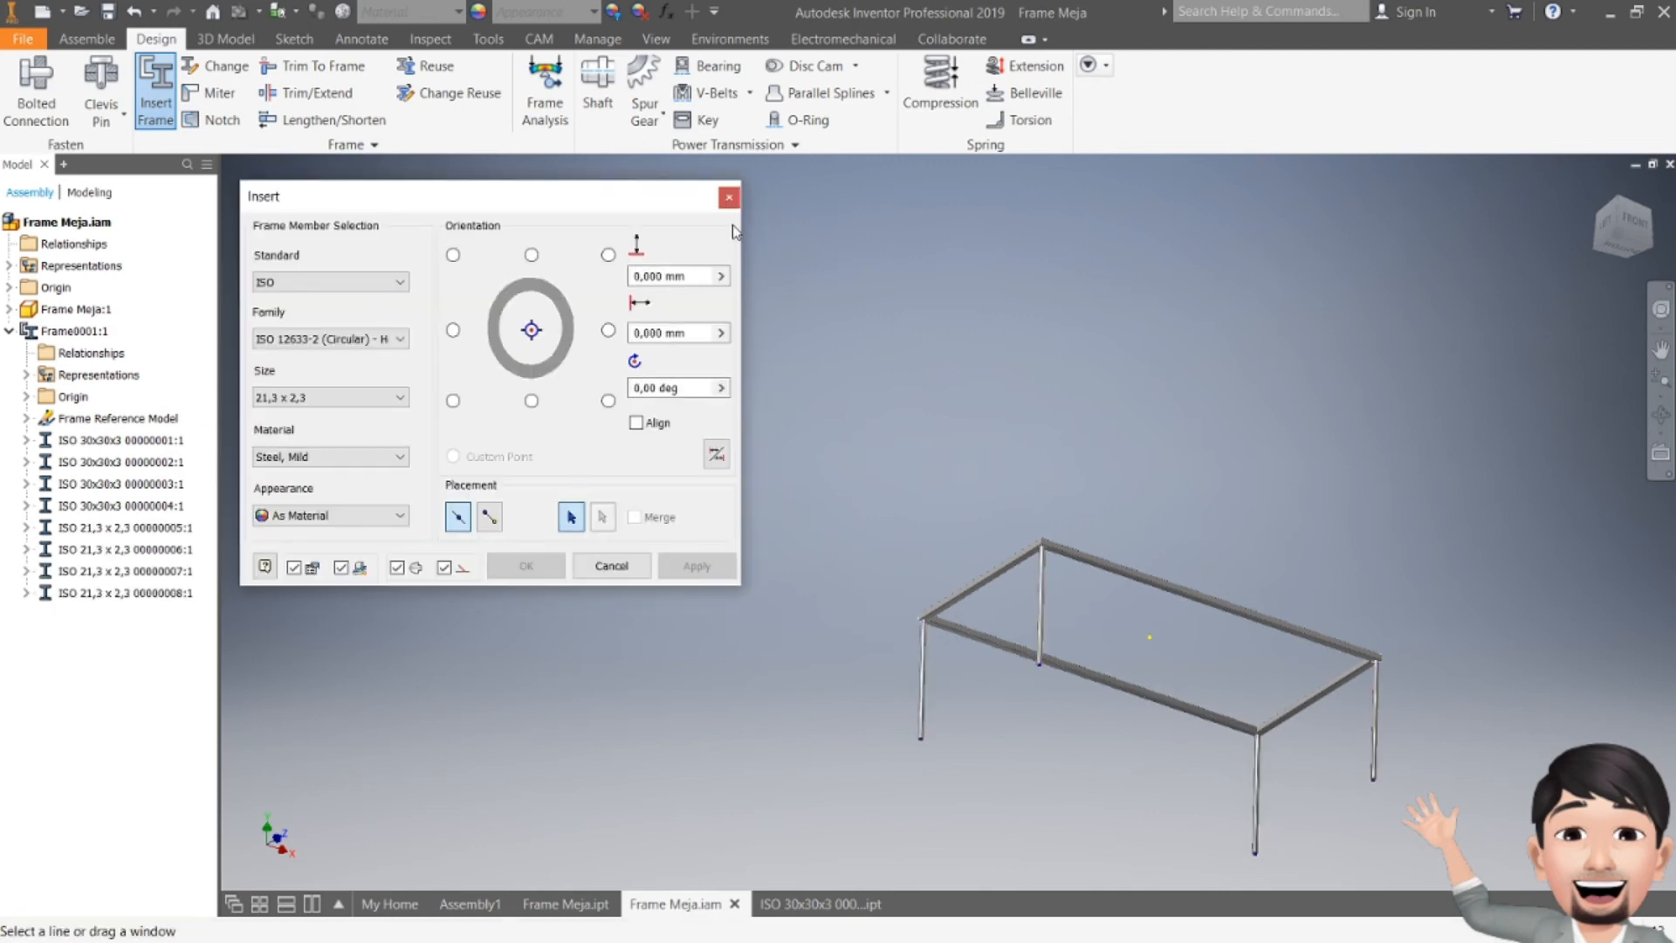
left_click(729, 199)
Step: Inspect the legs where they meet the top frame by zooming and orbiting around the model
scroll(1058, 541, "up", 10)
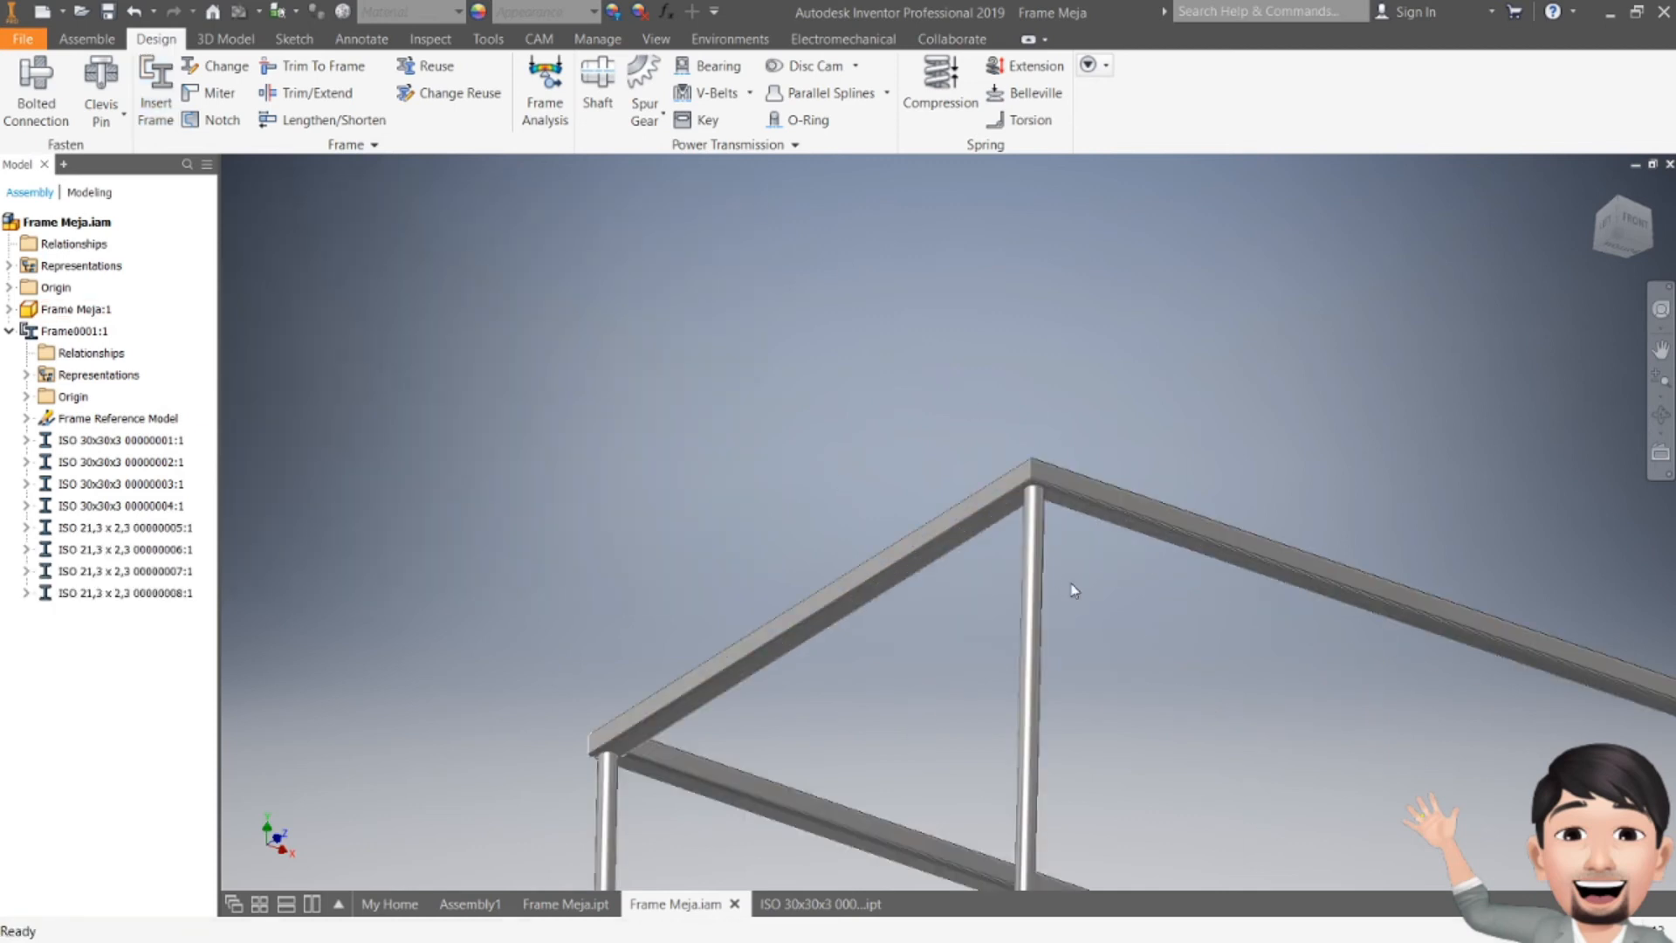
scroll(1058, 538, "up", 6)
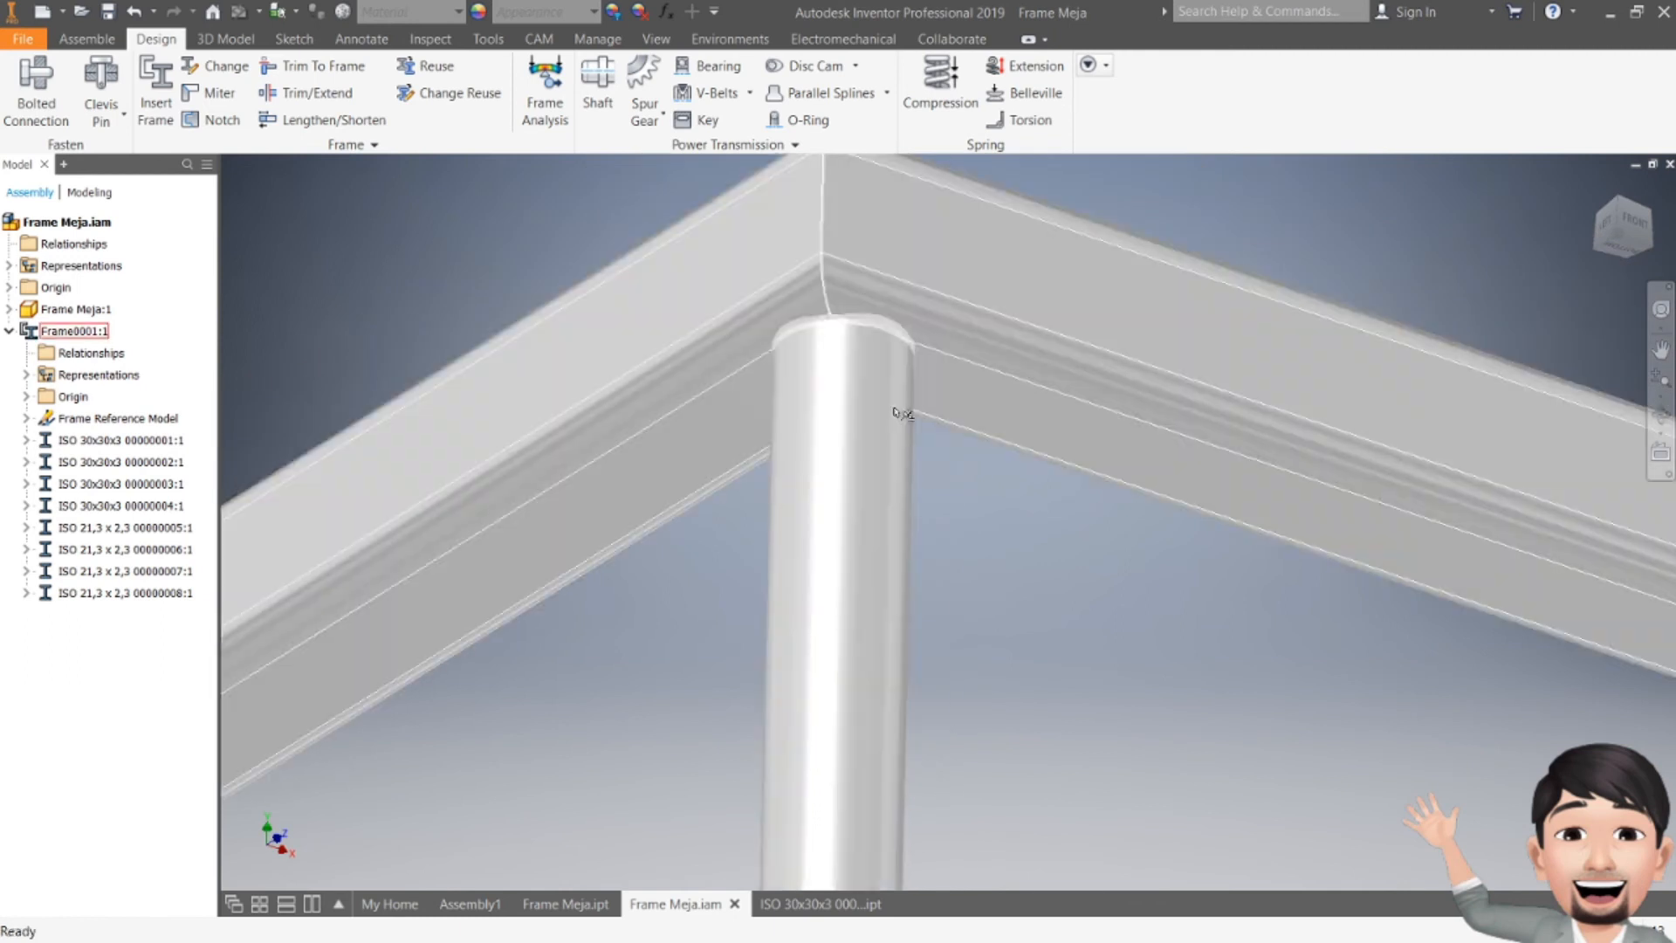
scroll(897, 412, "down", 12)
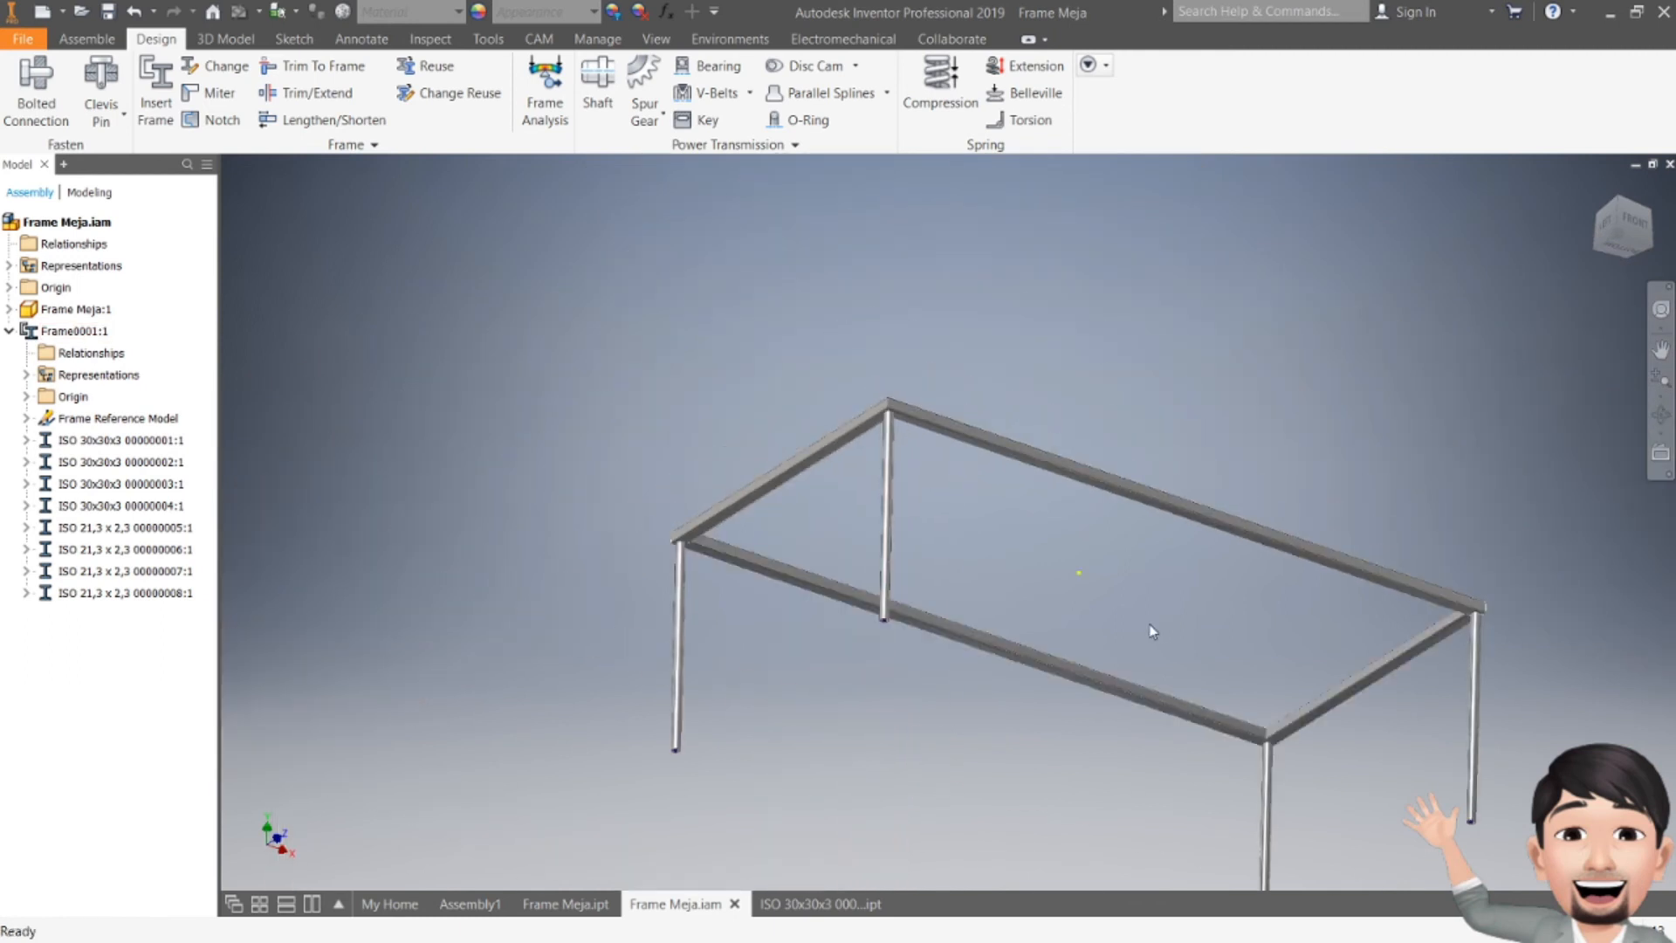
middle_click_drag(1052, 643, 830, 299, "shift")
scroll(828, 303, "up", 5)
scroll(838, 314, "down", 5)
middle_click_drag(923, 395, 882, 568, "shift")
middle_click_drag(812, 640, 1196, 769)
middle_click_drag(1196, 769, 1266, 680, "shift")
middle_click_drag(1419, 345, 1116, 367, "shift")
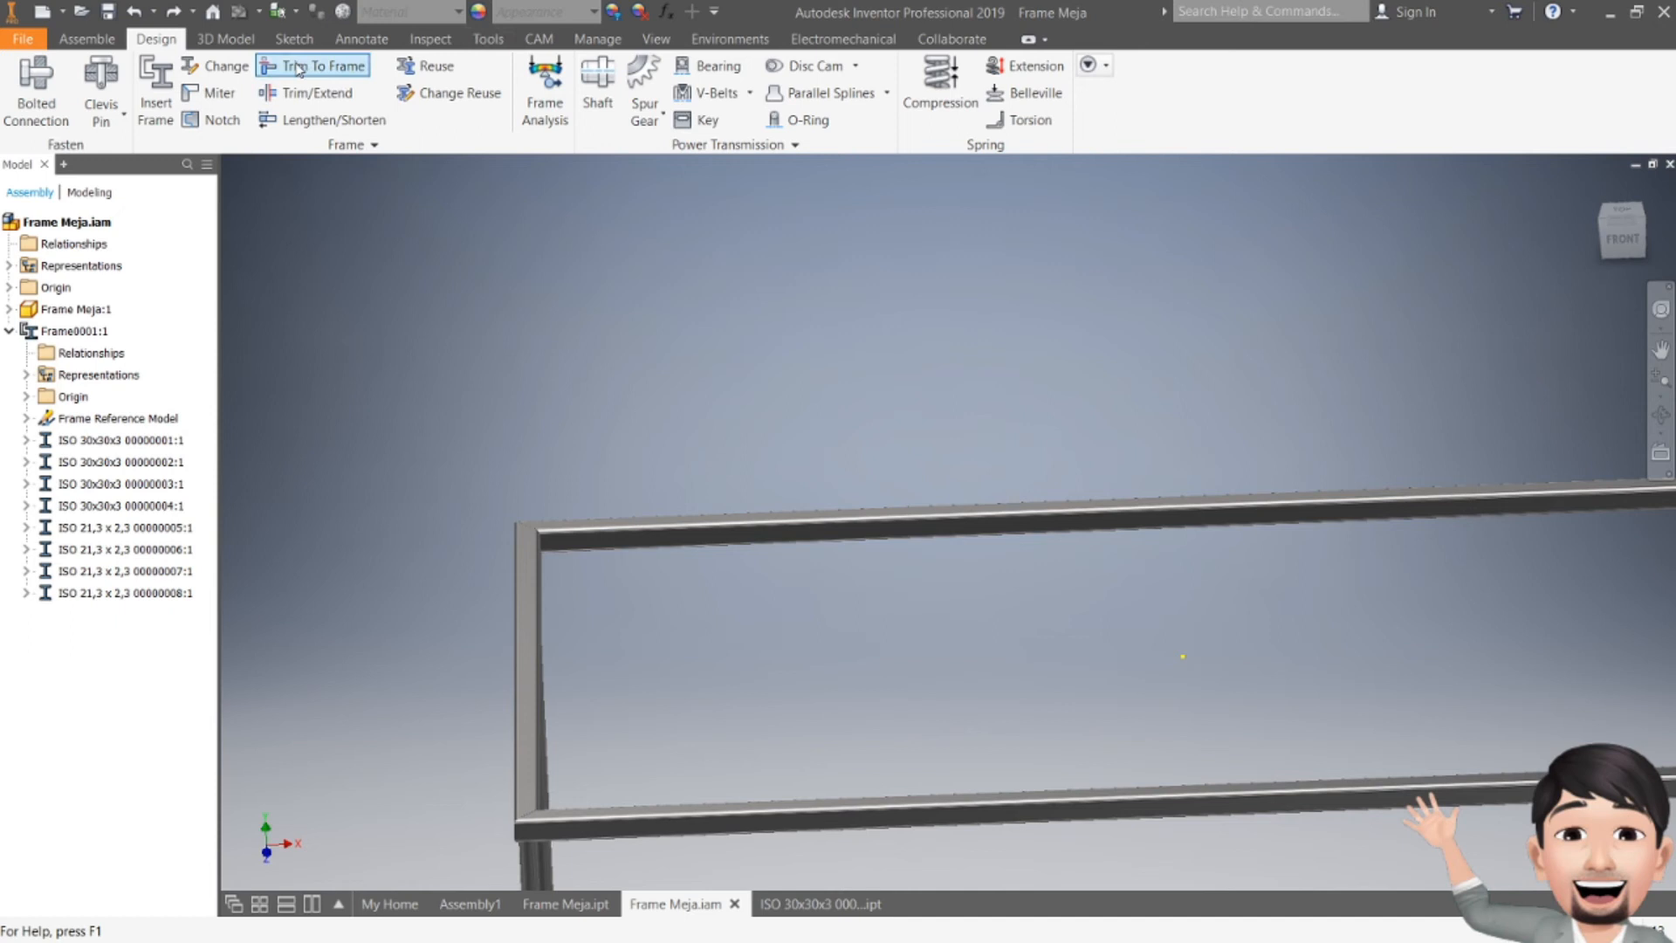
Step: Convert the assembly to a weldment with weld bead material Iron, Cast
left_click(730, 39)
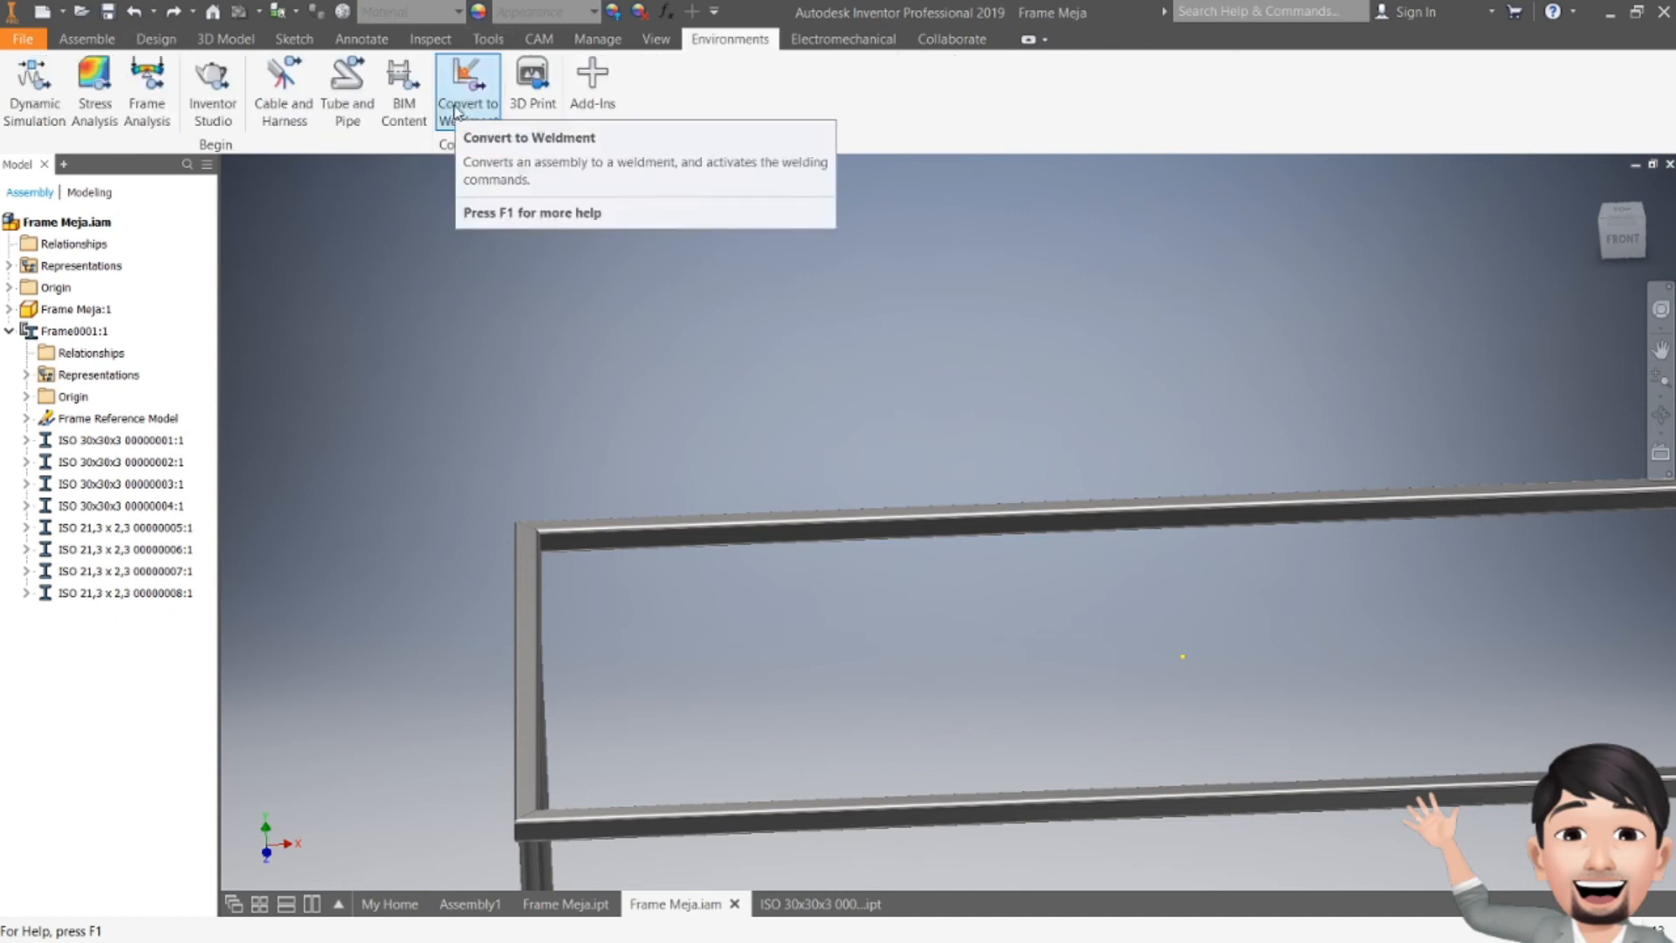
left_click(469, 87)
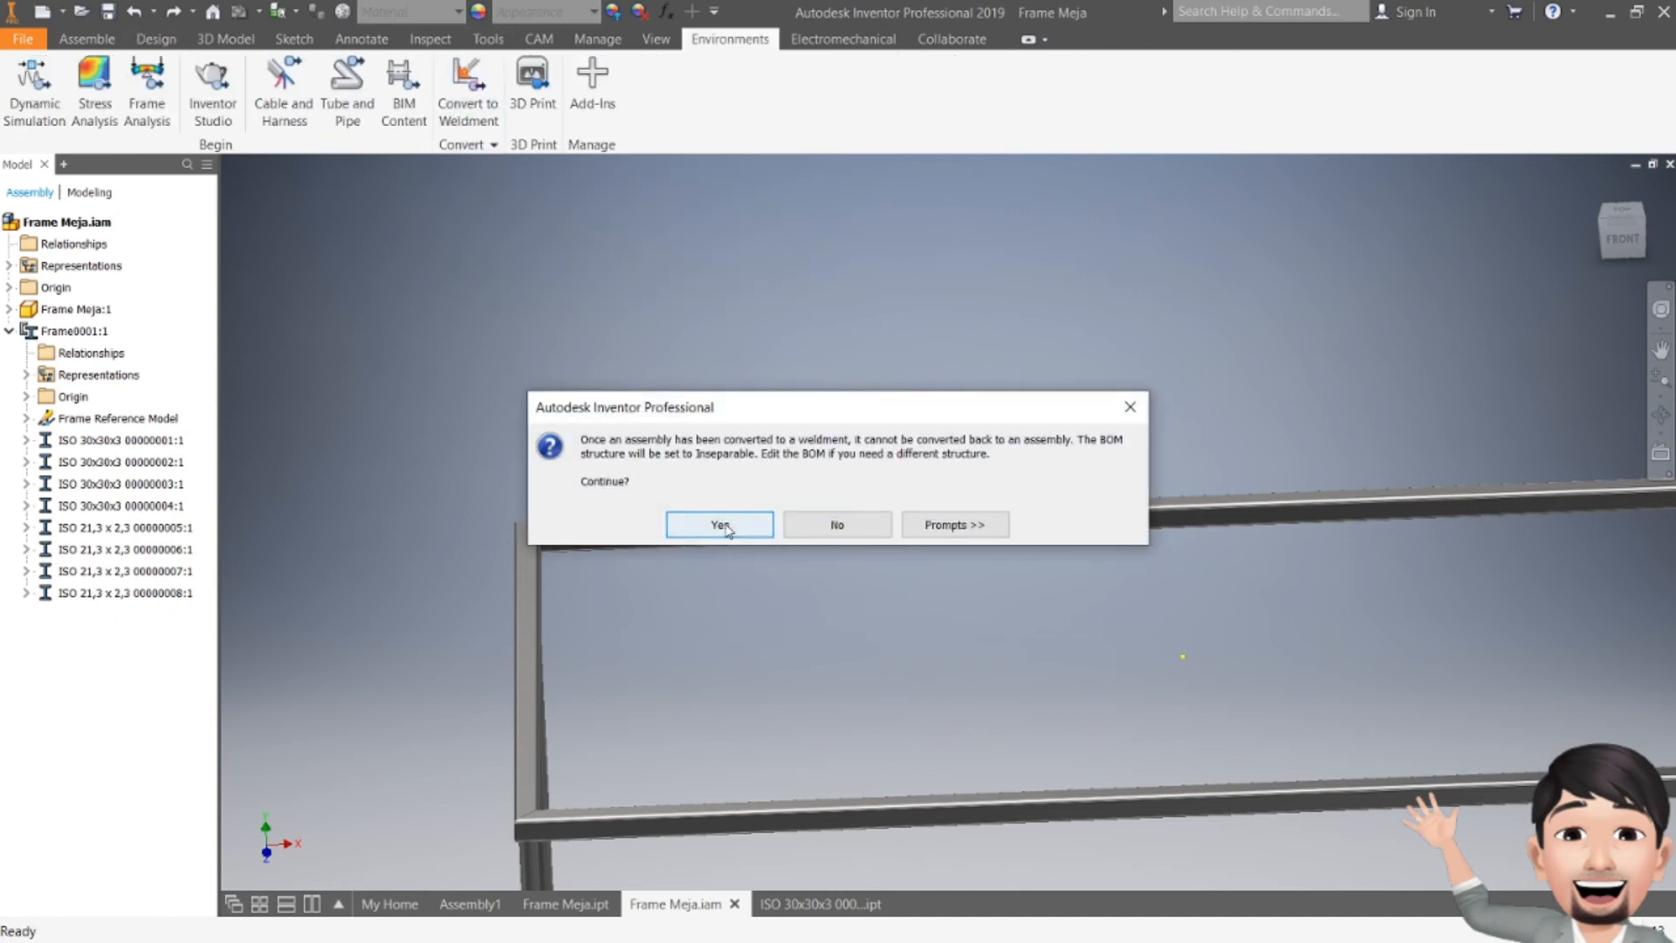
left_click(721, 526)
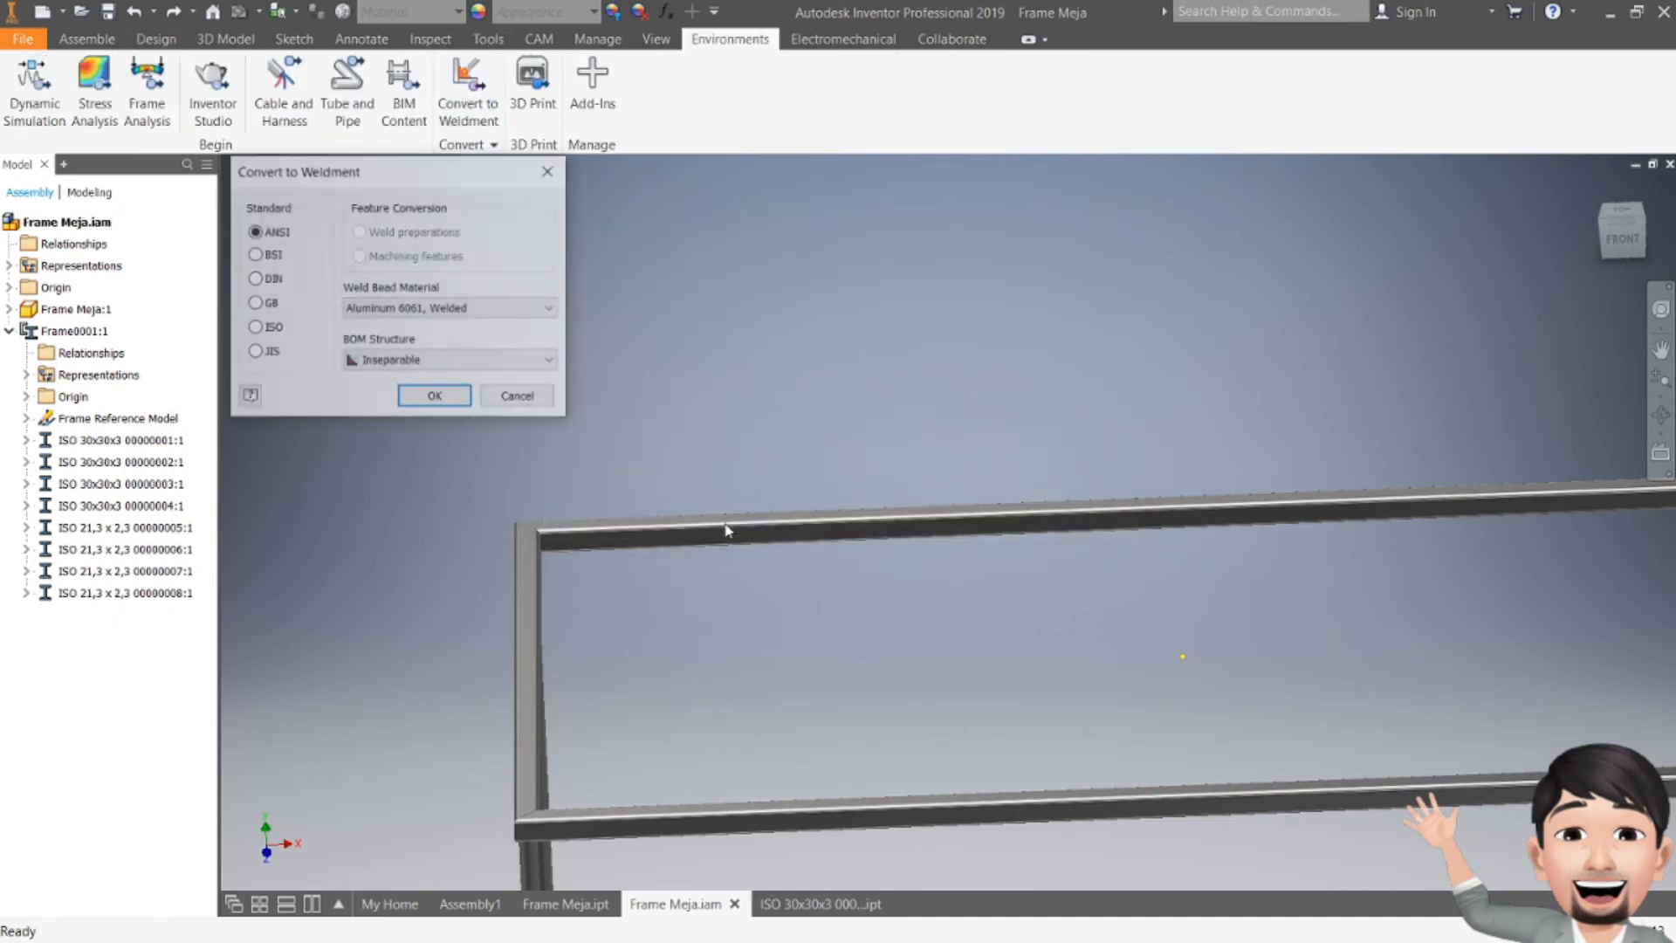
left_click(437, 318)
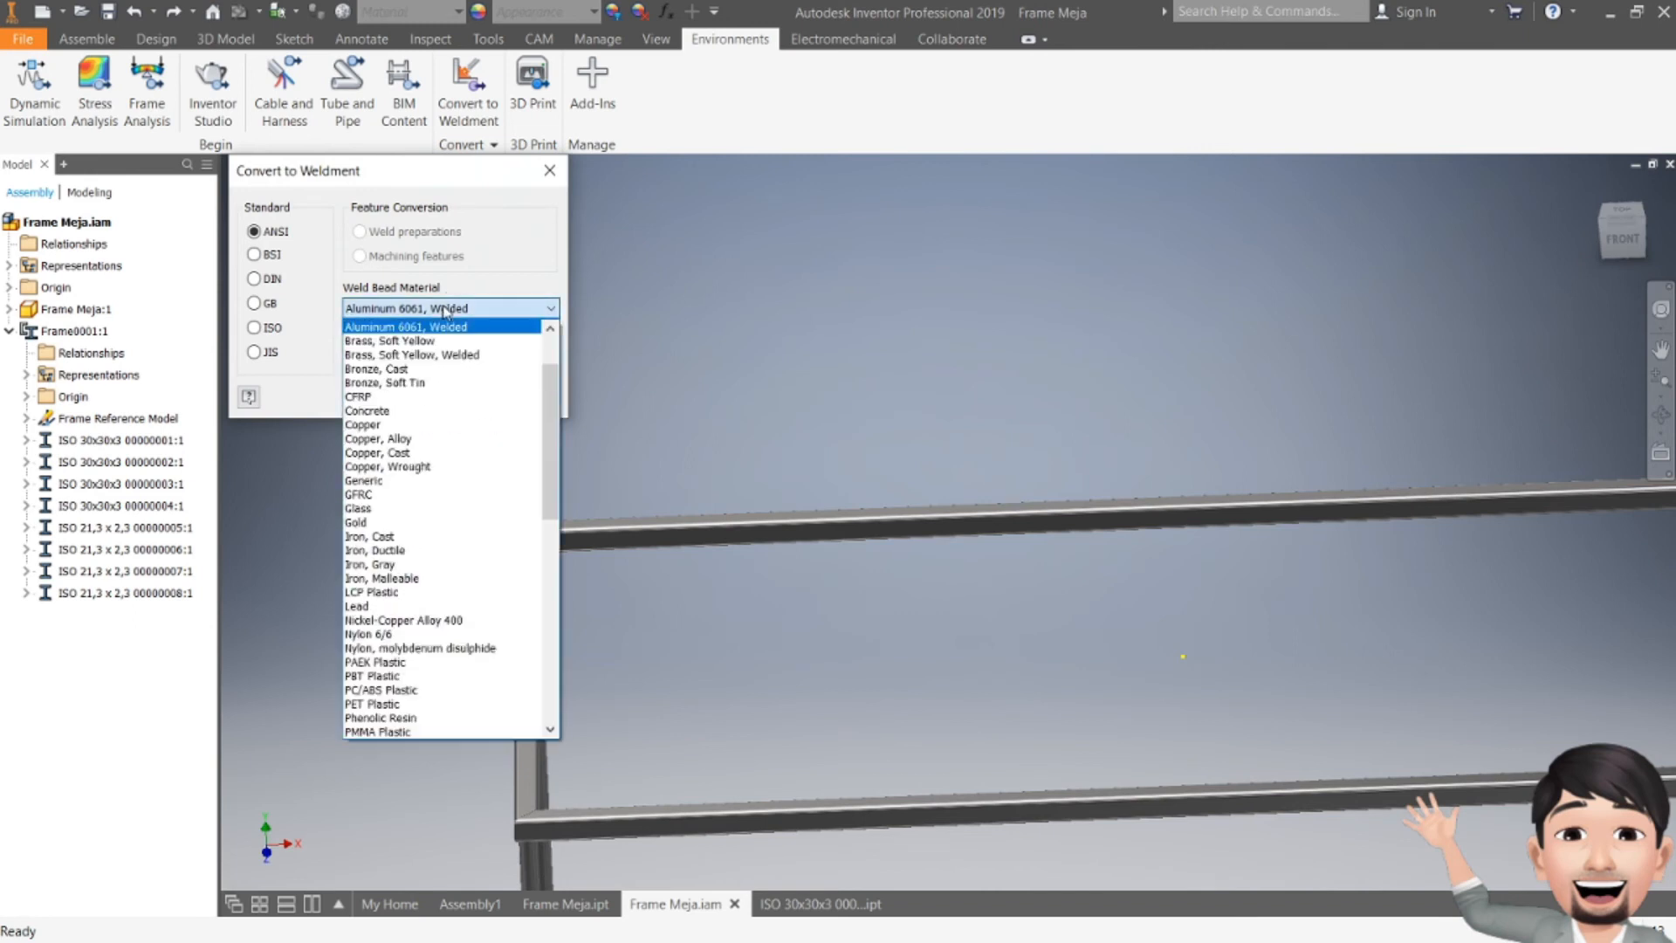
left_click(398, 531)
left_click(441, 313)
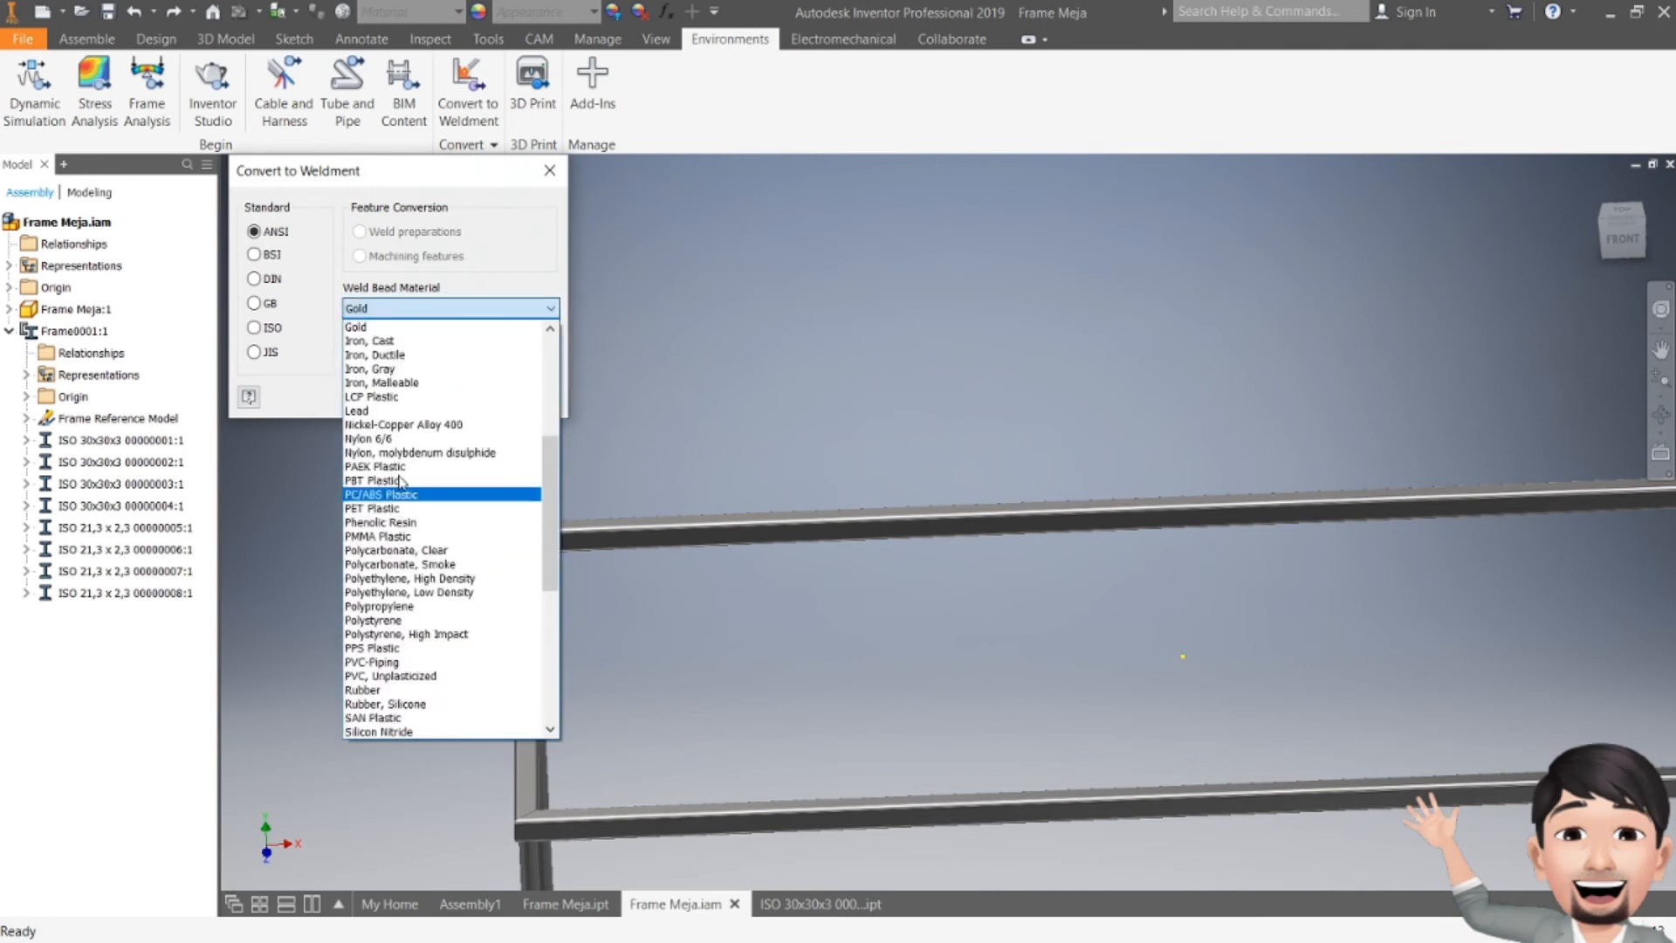
left_click(411, 335)
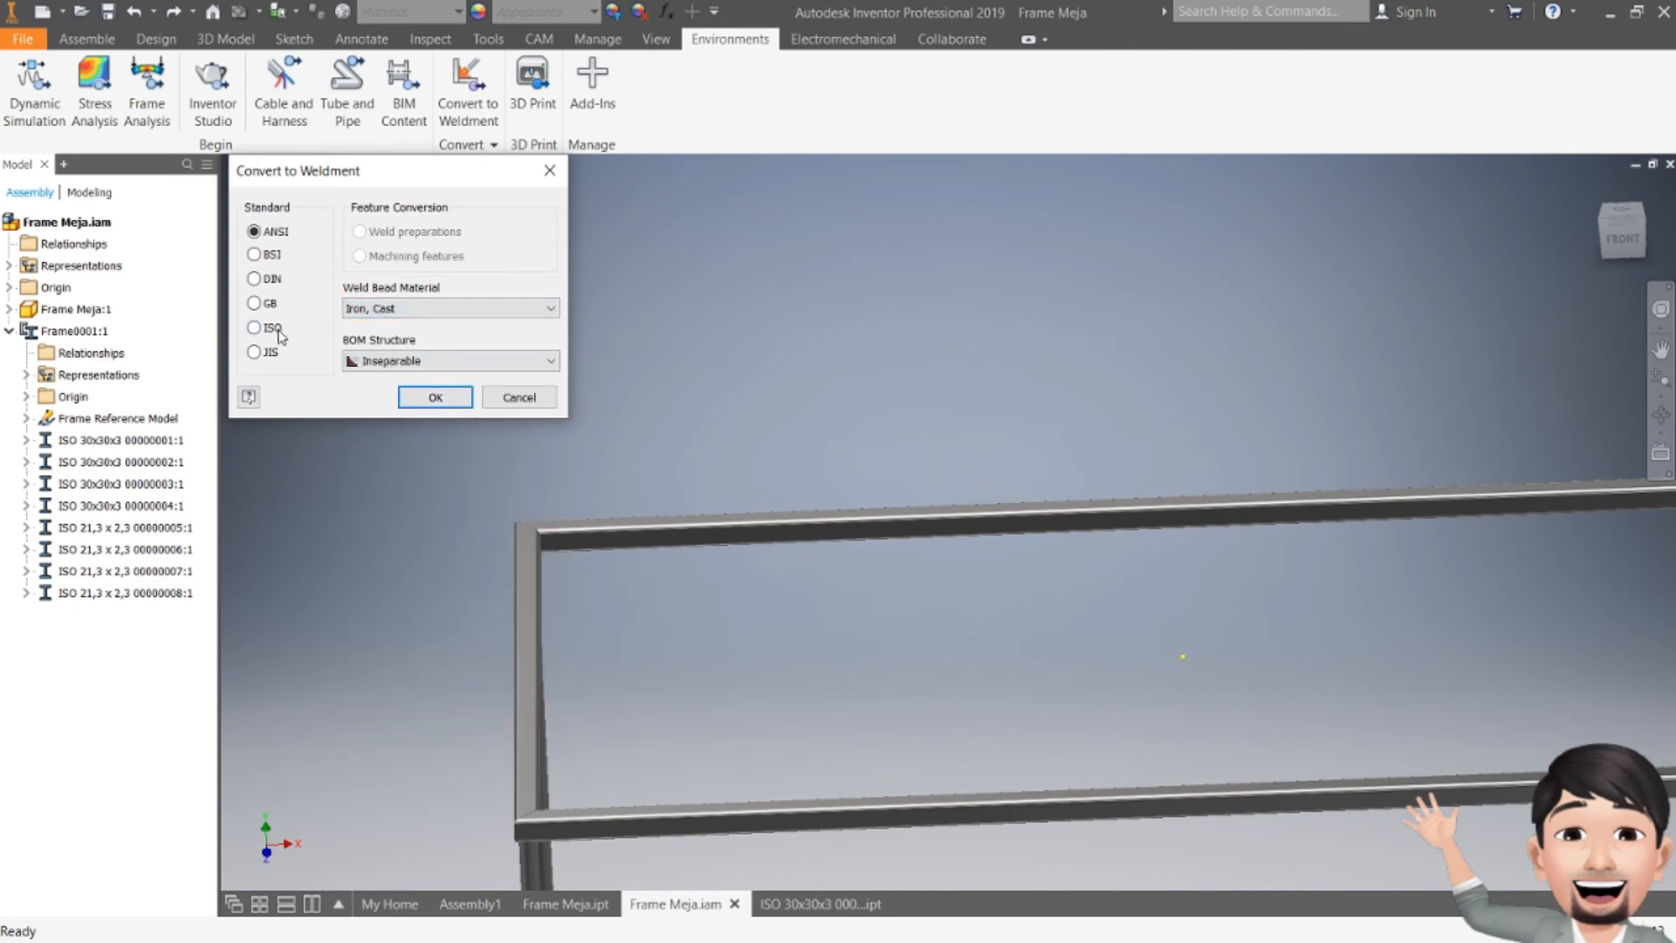
left_click(440, 399)
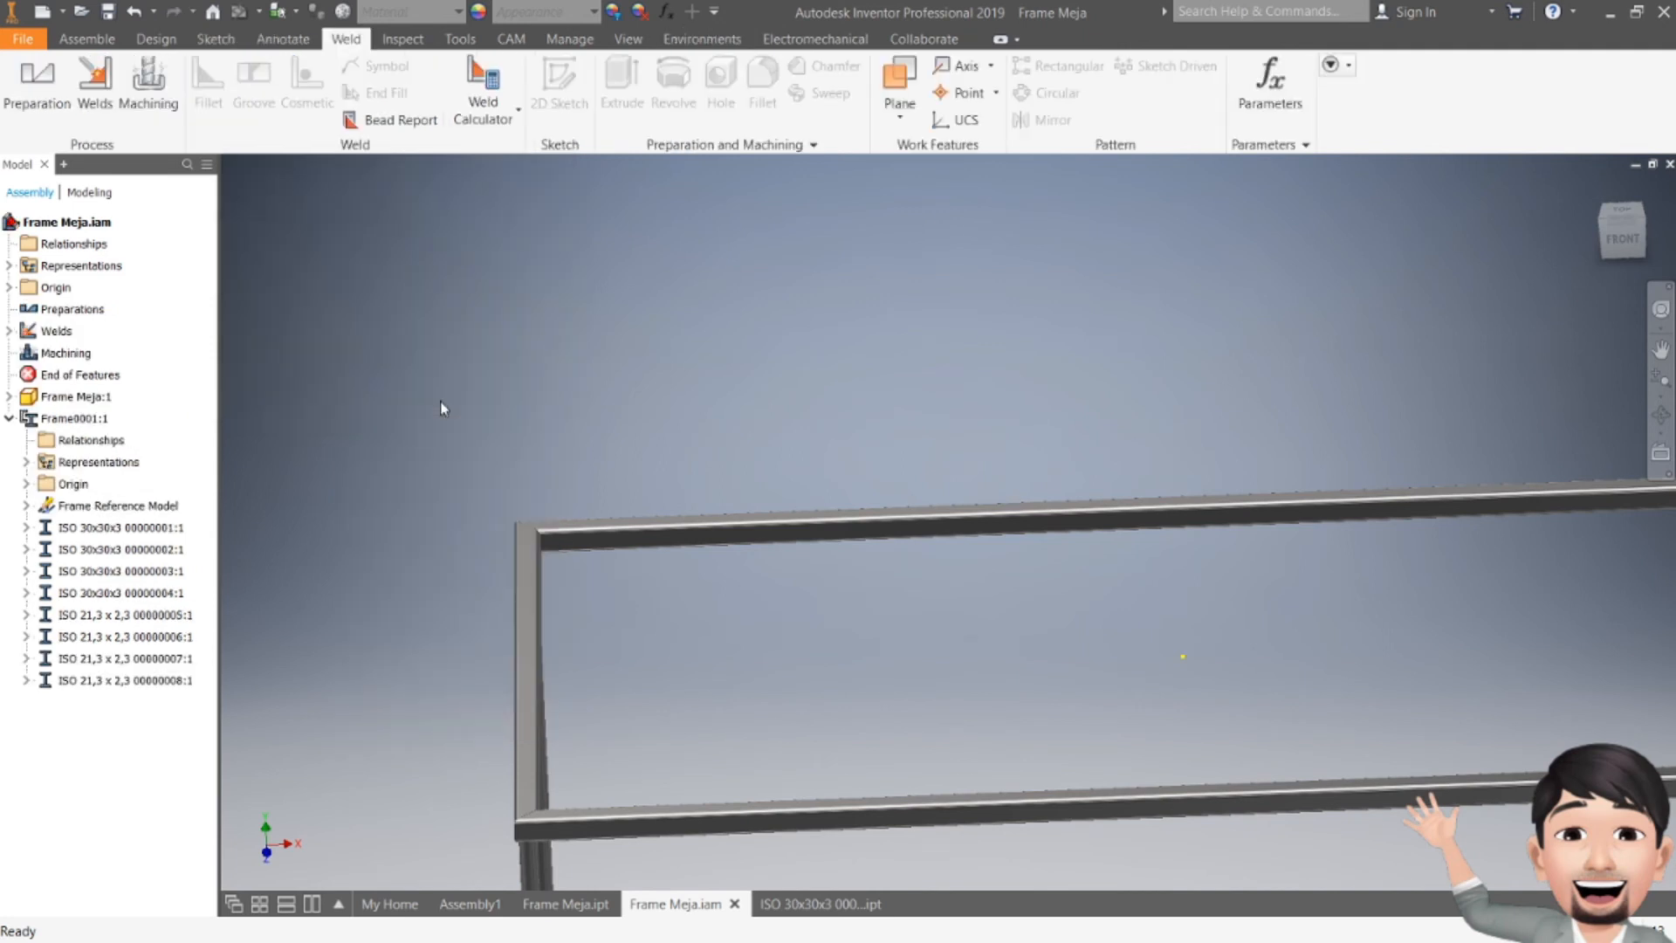
Step: Apply a 10 mm fillet weld between the faces of two frame members at a leg corner
left_click(96, 96)
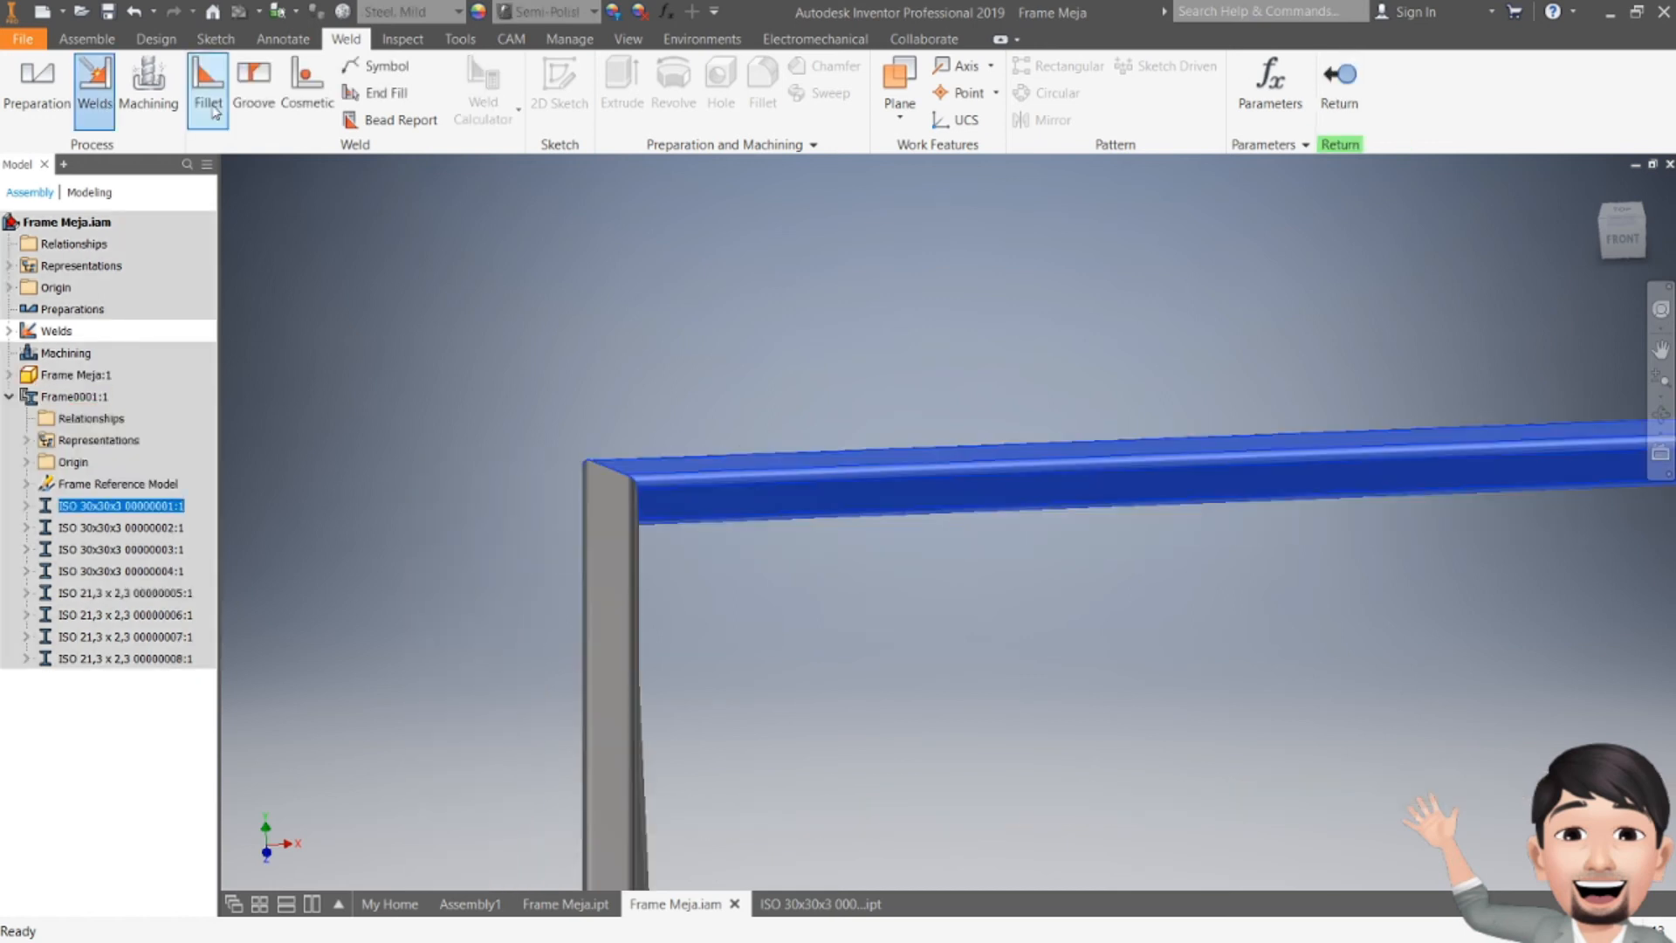
left_click(214, 111)
left_click(680, 501)
left_click_drag(1621, 246, 1577, 278)
left_click(820, 234)
left_click(349, 660)
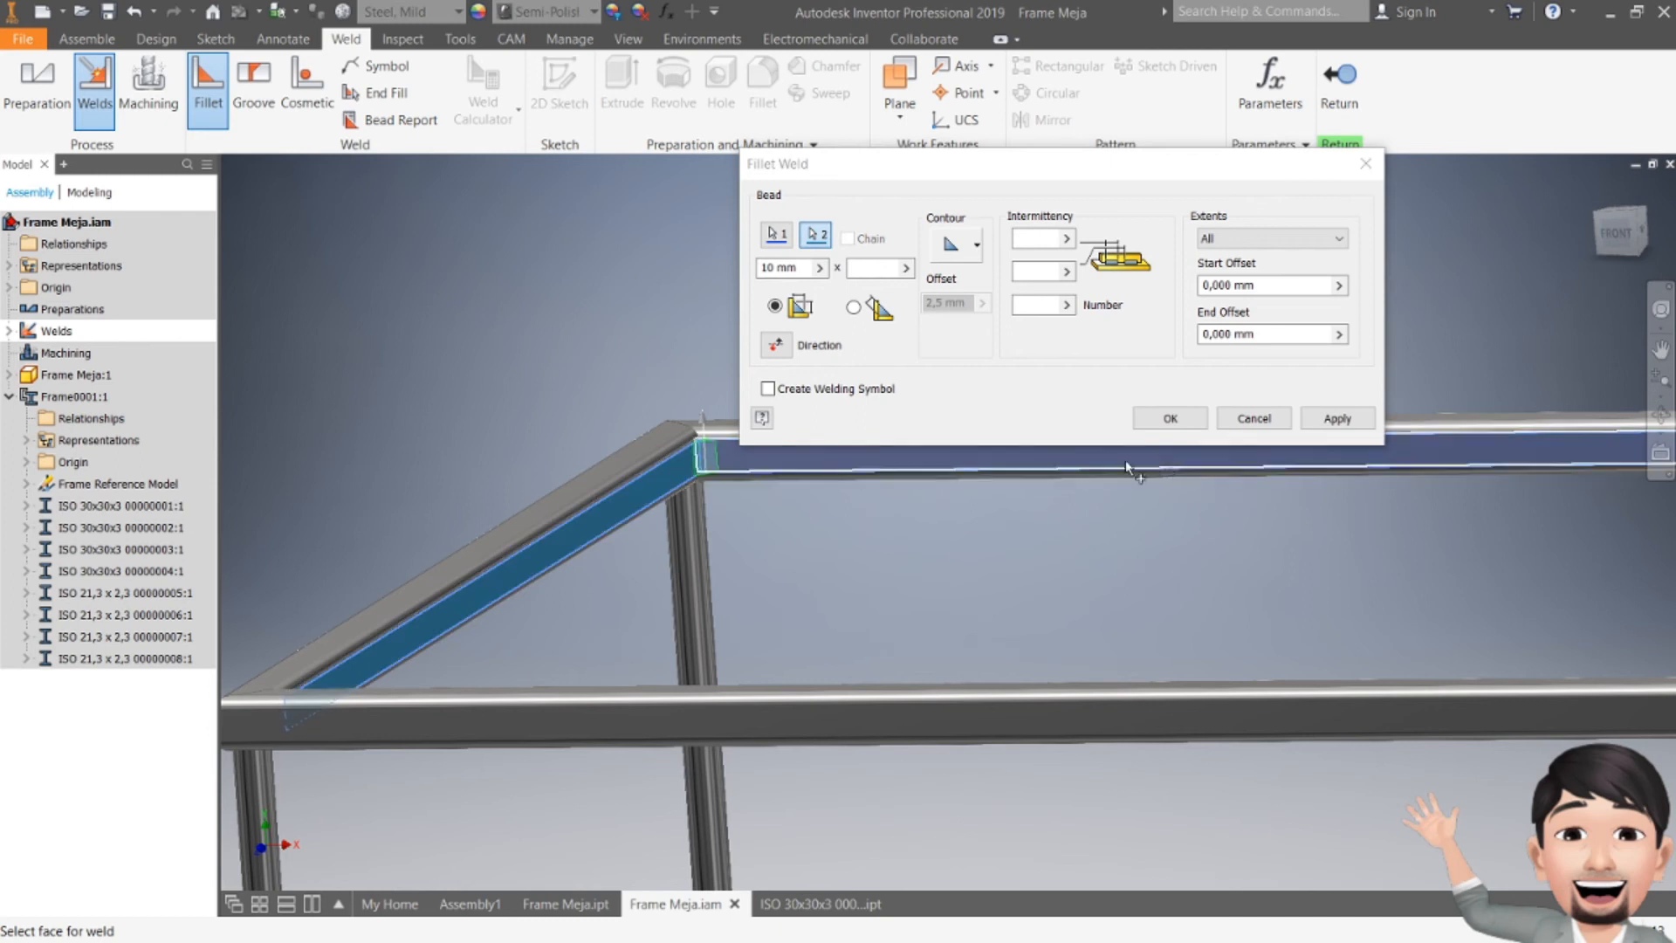
left_click(1314, 419)
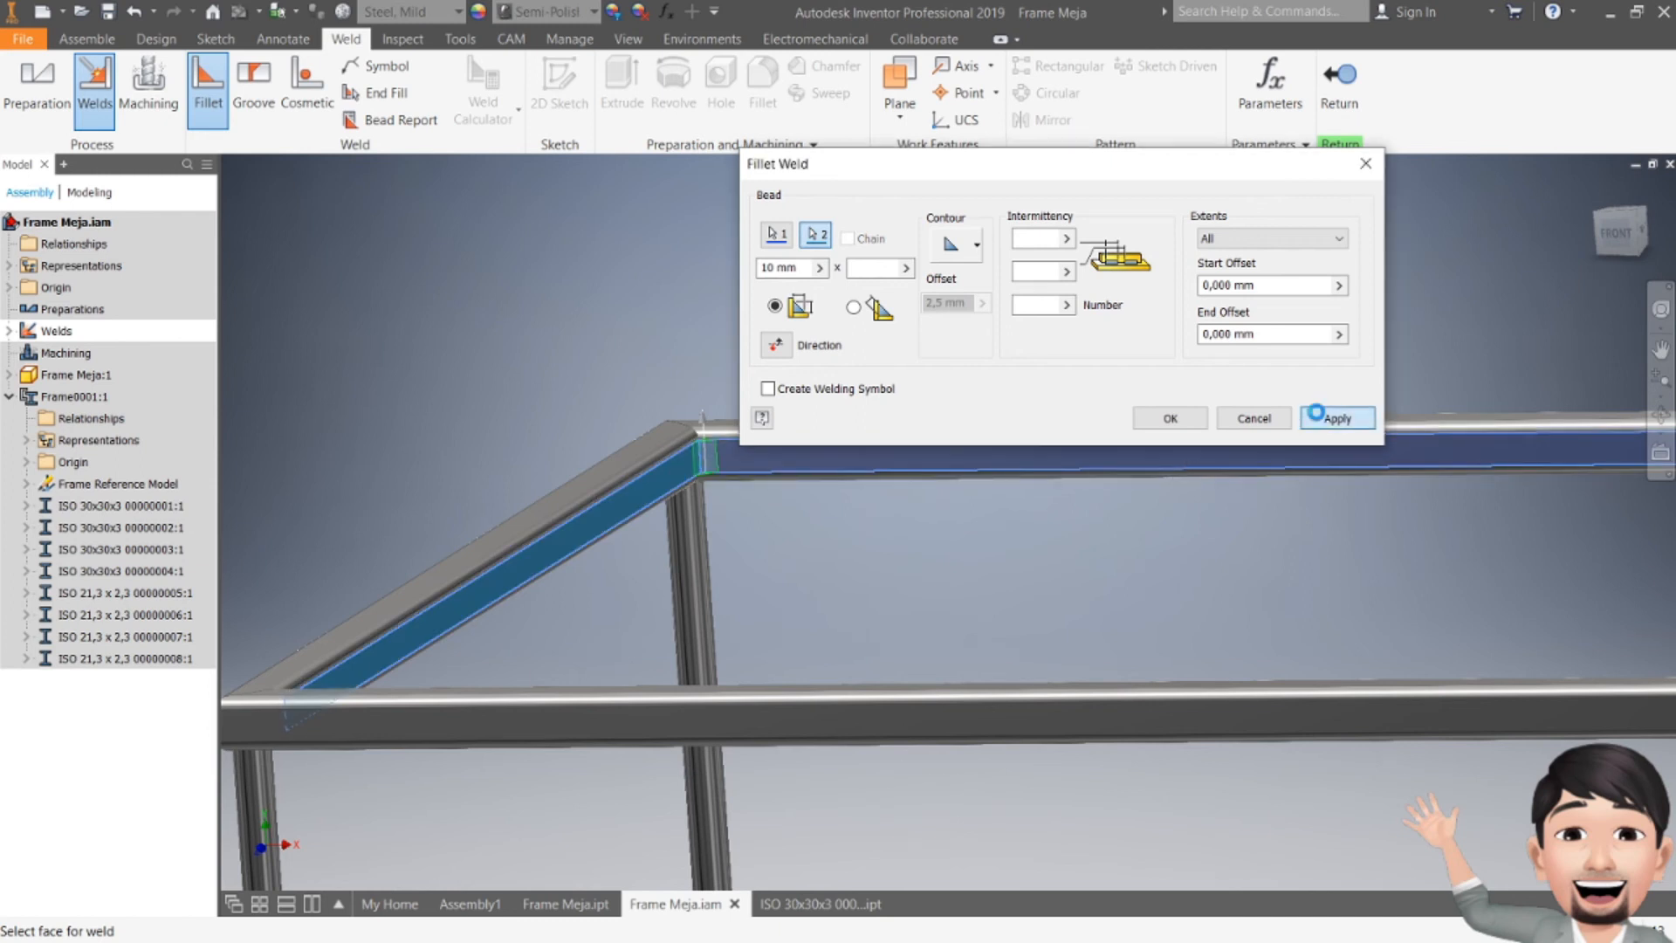
Step: Apply a 10 mm fillet weld between the two top frame members at the next mitered corner
scroll(444, 403, "up", 3)
middle_click_drag(910, 539, 407, 652)
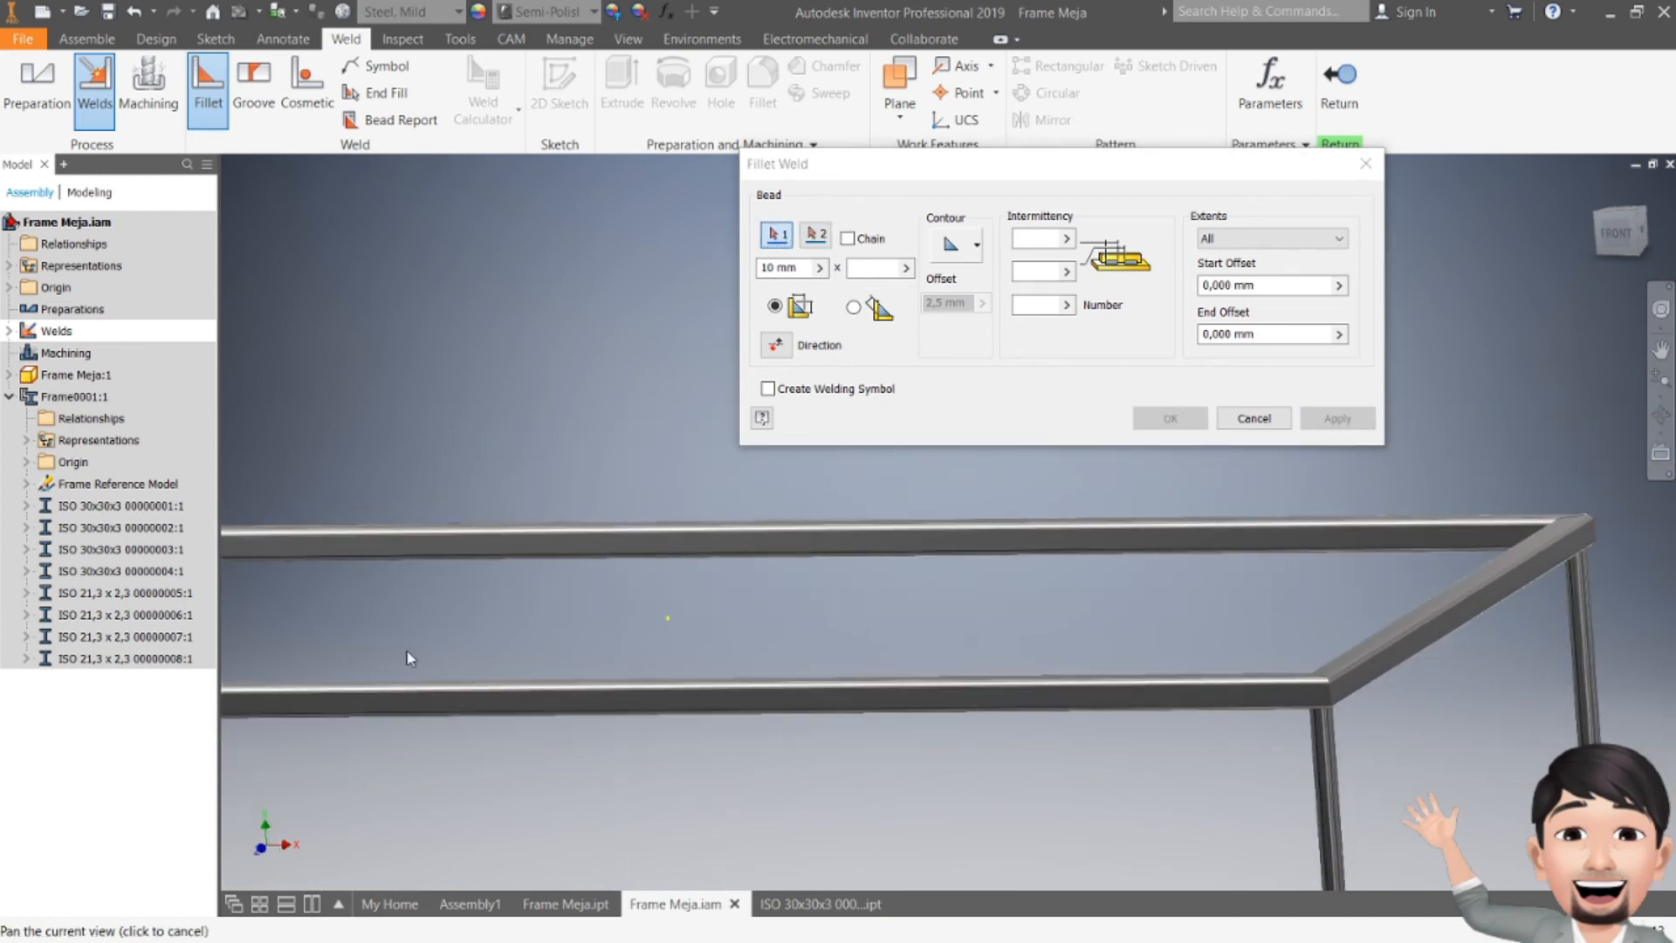
middle_click_drag(1289, 482, 1425, 526, "shift")
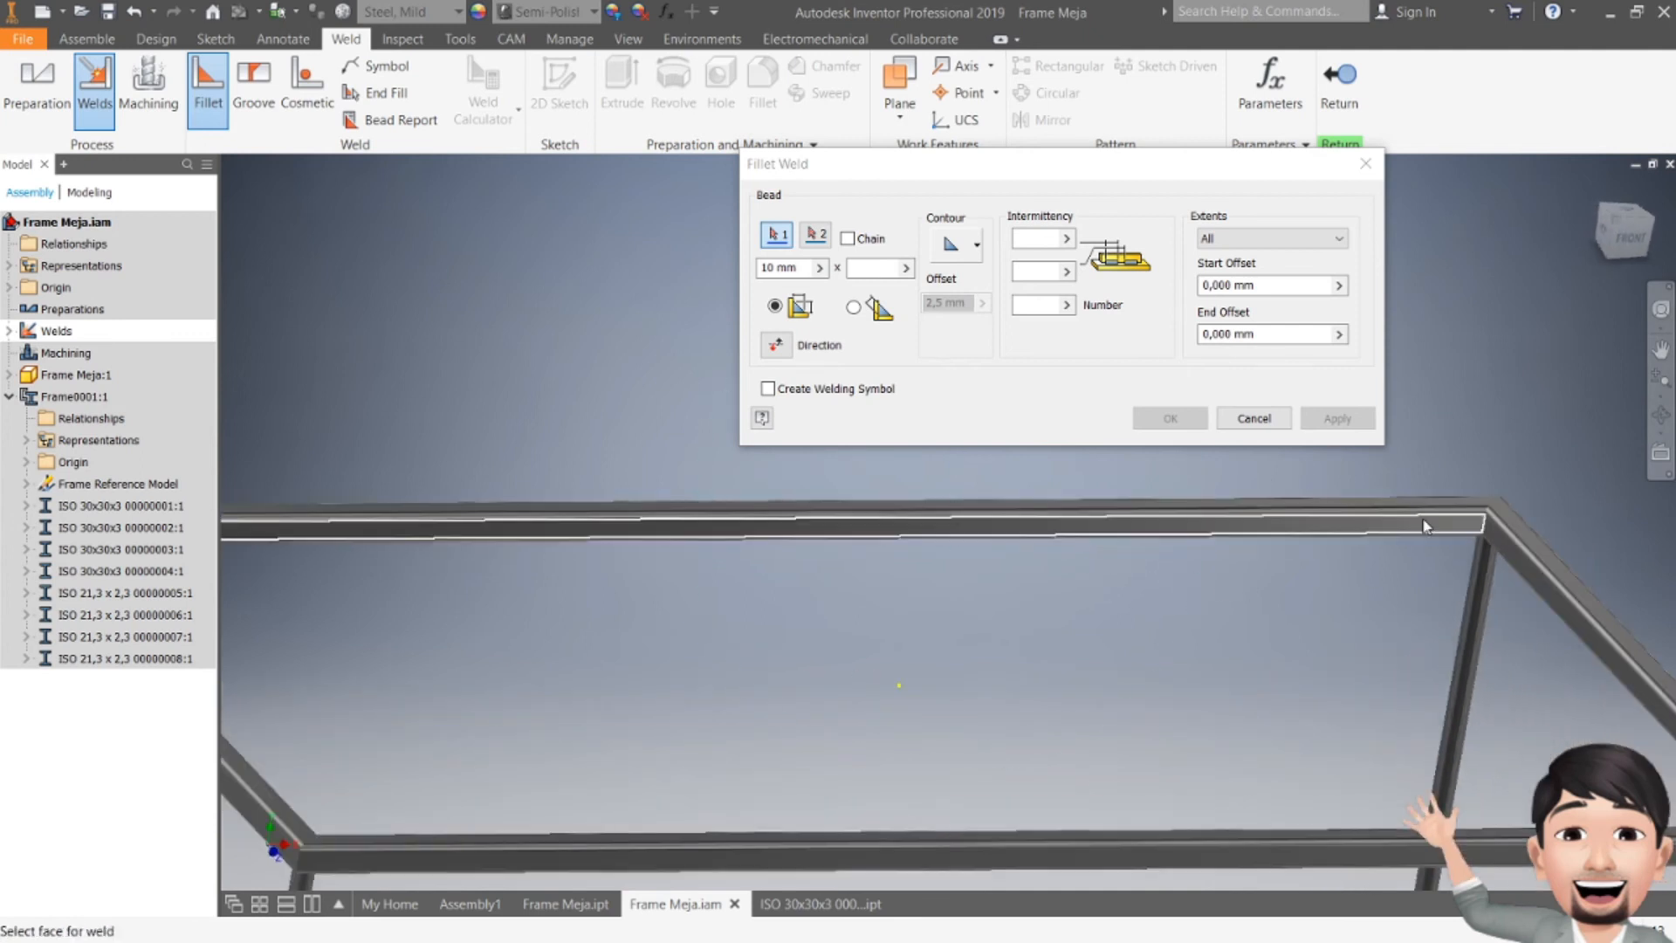
left_click(1429, 525)
right_click(1493, 410)
left_click(1524, 427)
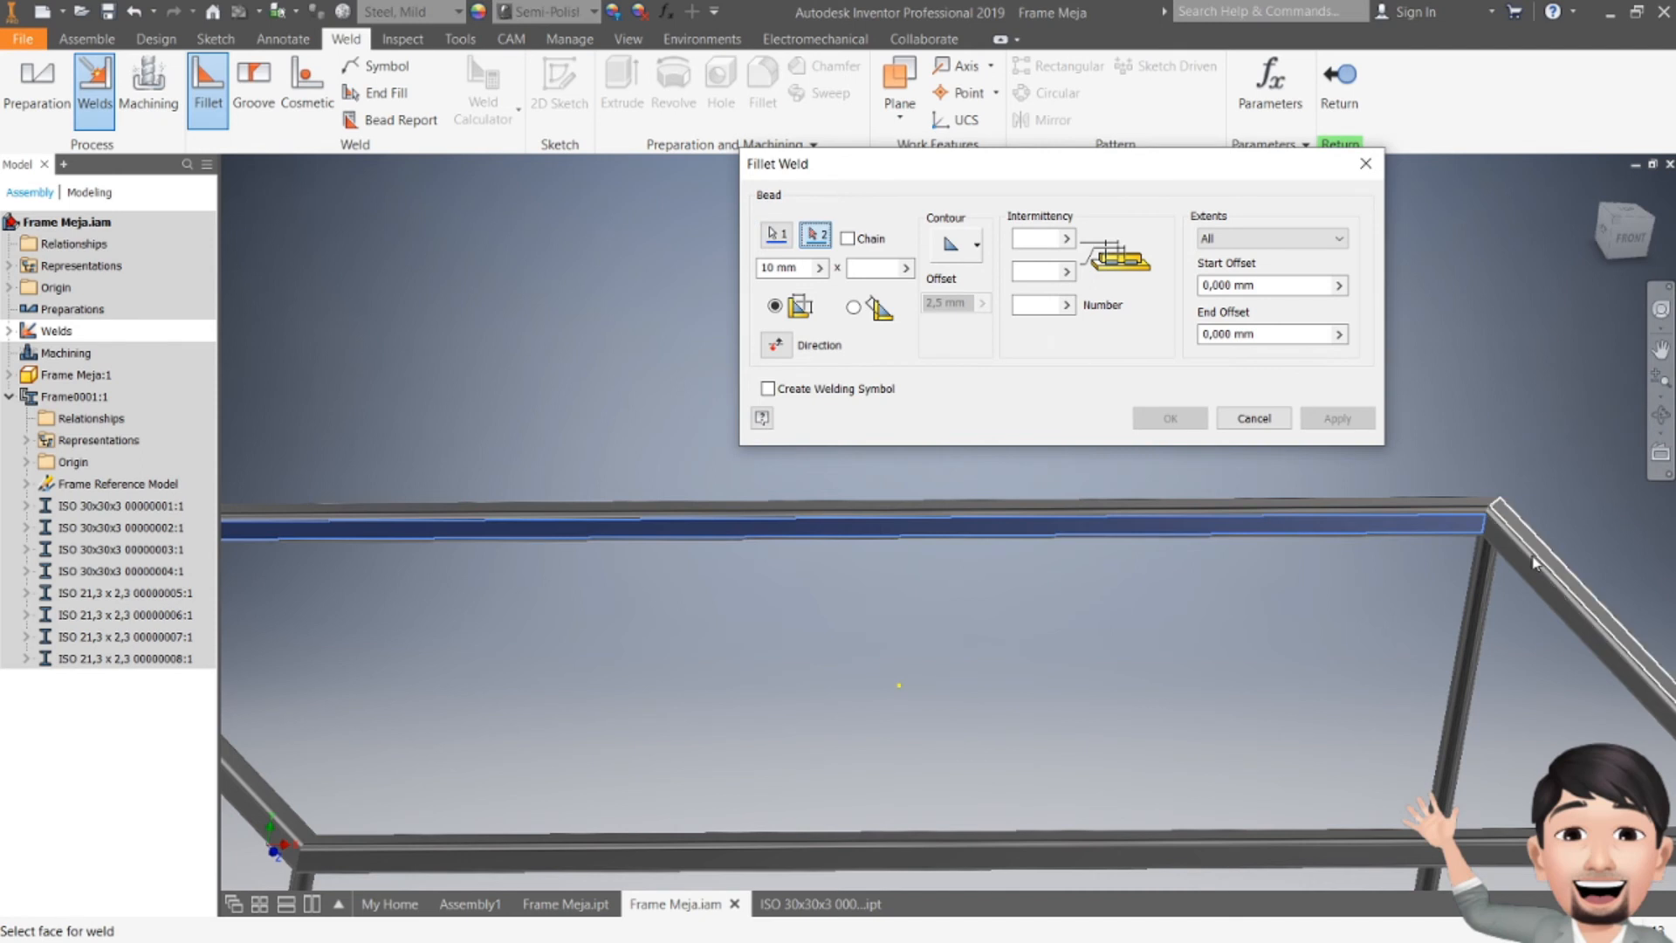
left_click(1519, 568)
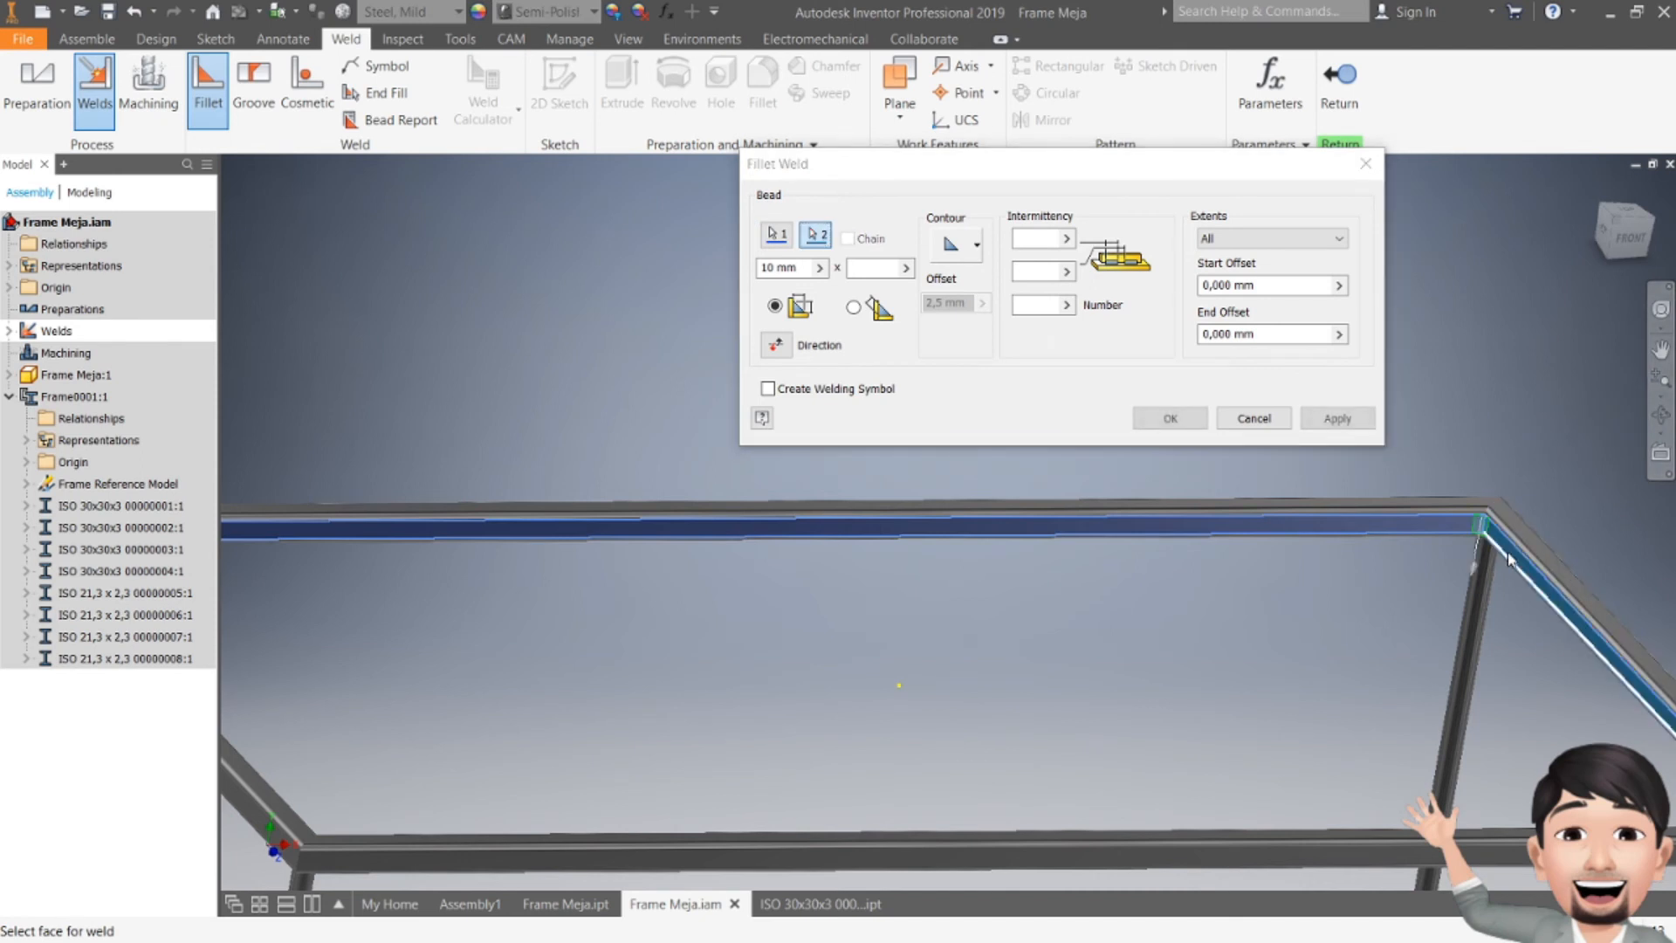
left_click(1349, 422)
scroll(1286, 560, "down", 3)
middle_click_drag(1181, 593, 1070, 722, "shift")
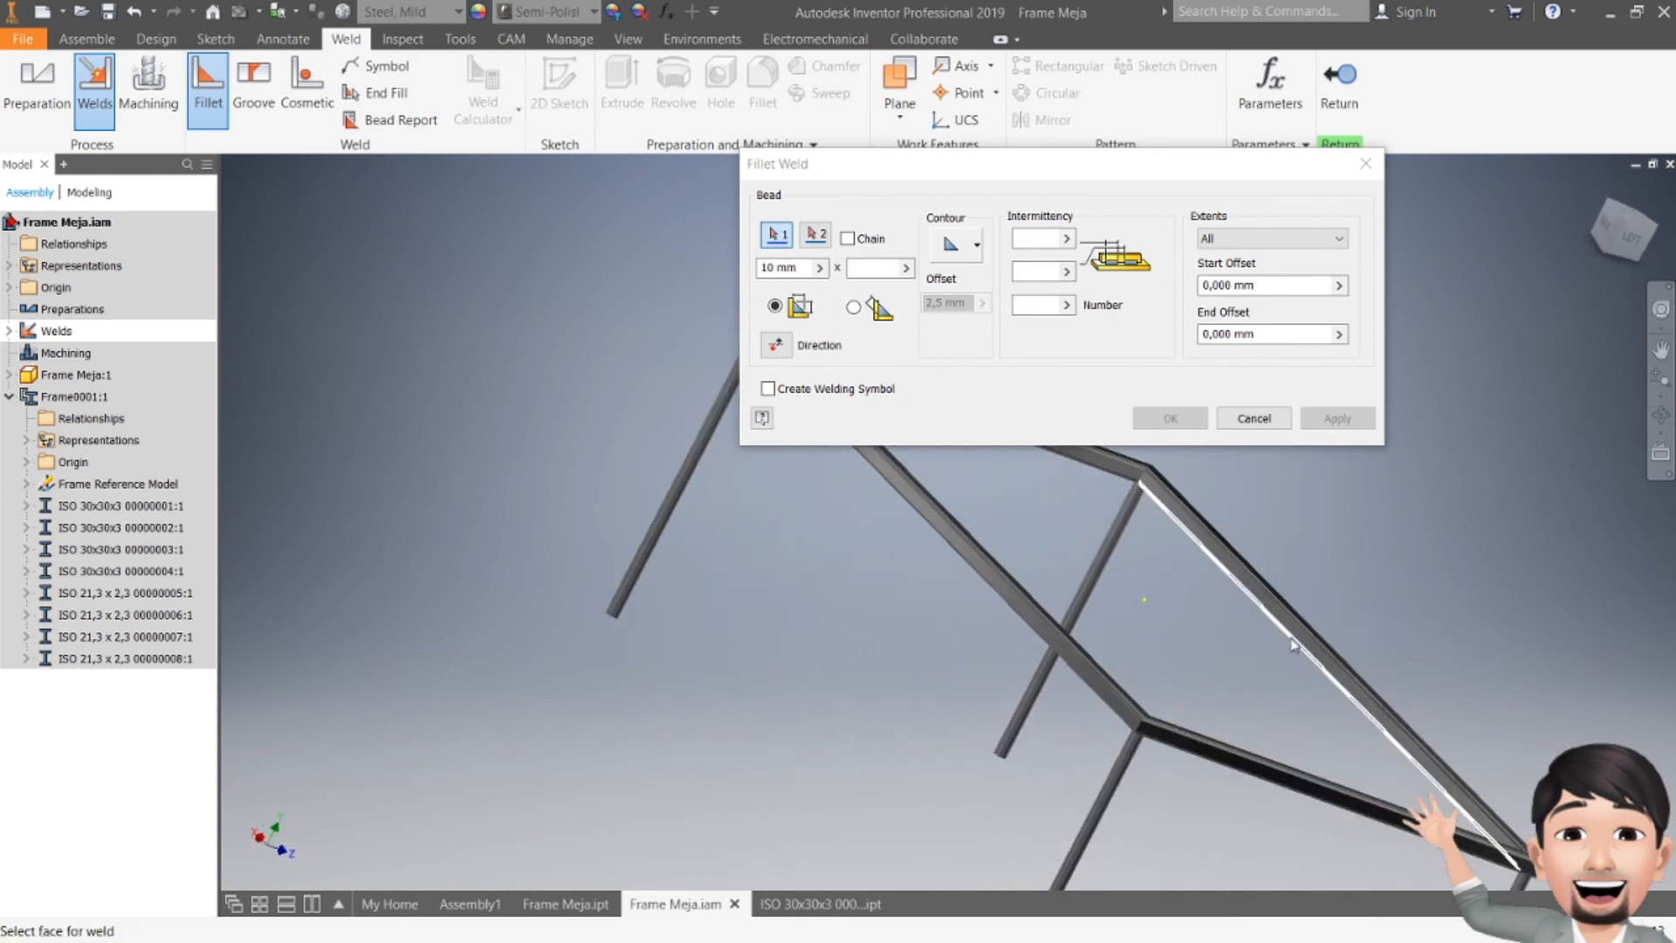
scroll(1070, 723, "up", 3)
left_click(1045, 563)
right_click(1105, 594)
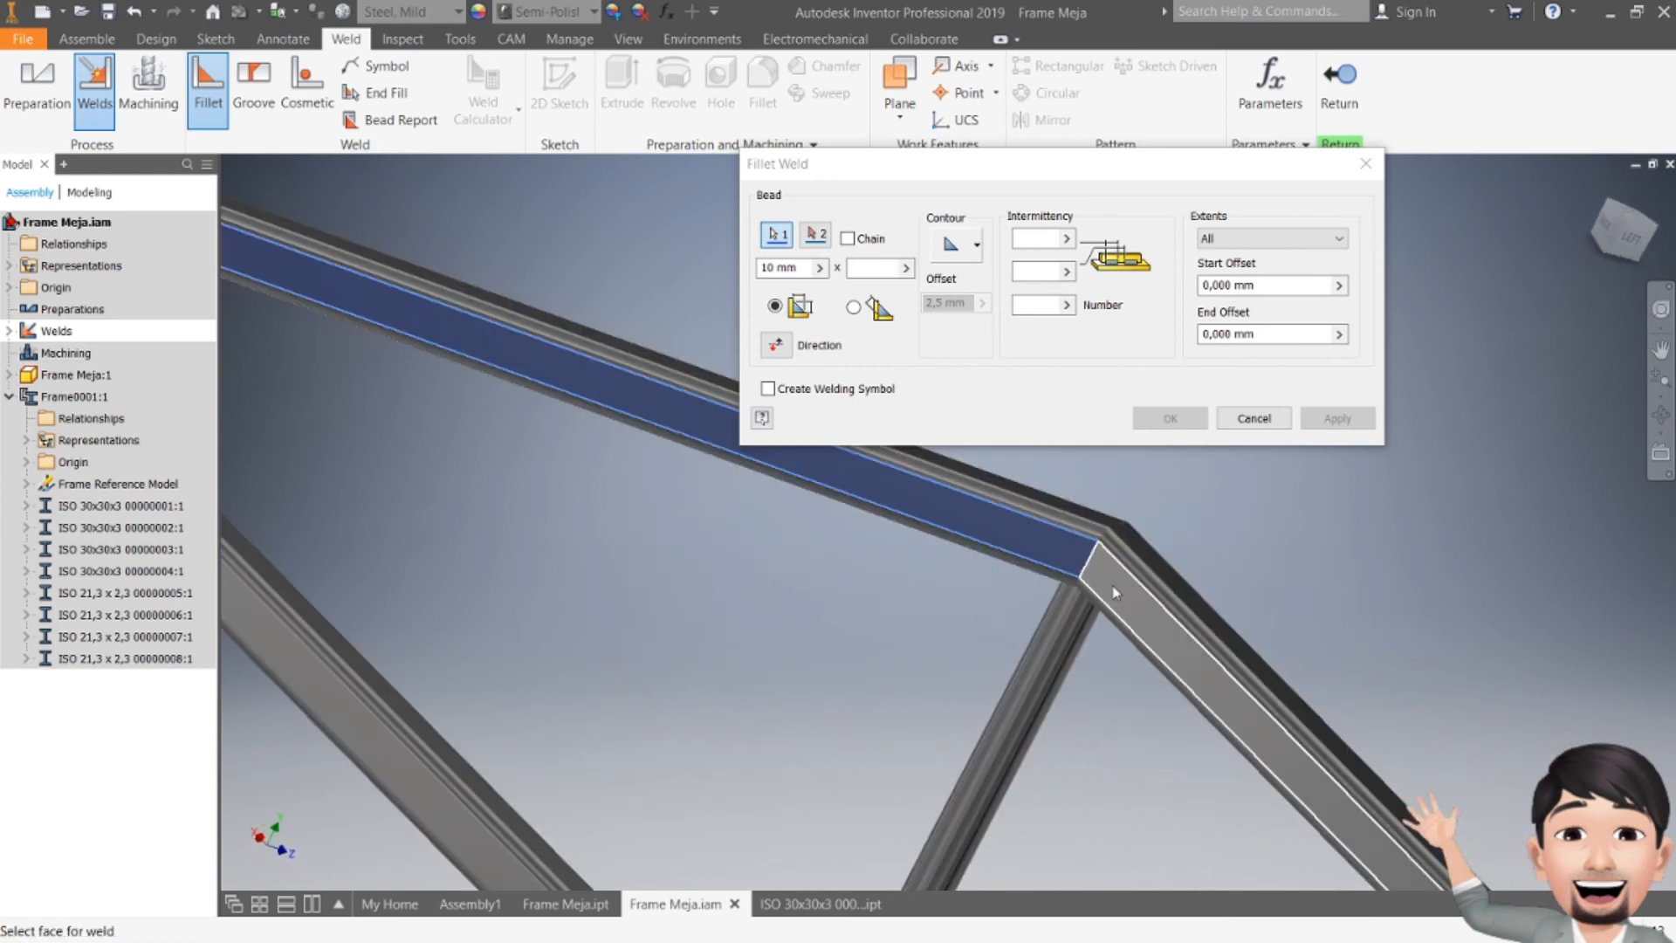
left_click(1135, 603)
left_click(1143, 603)
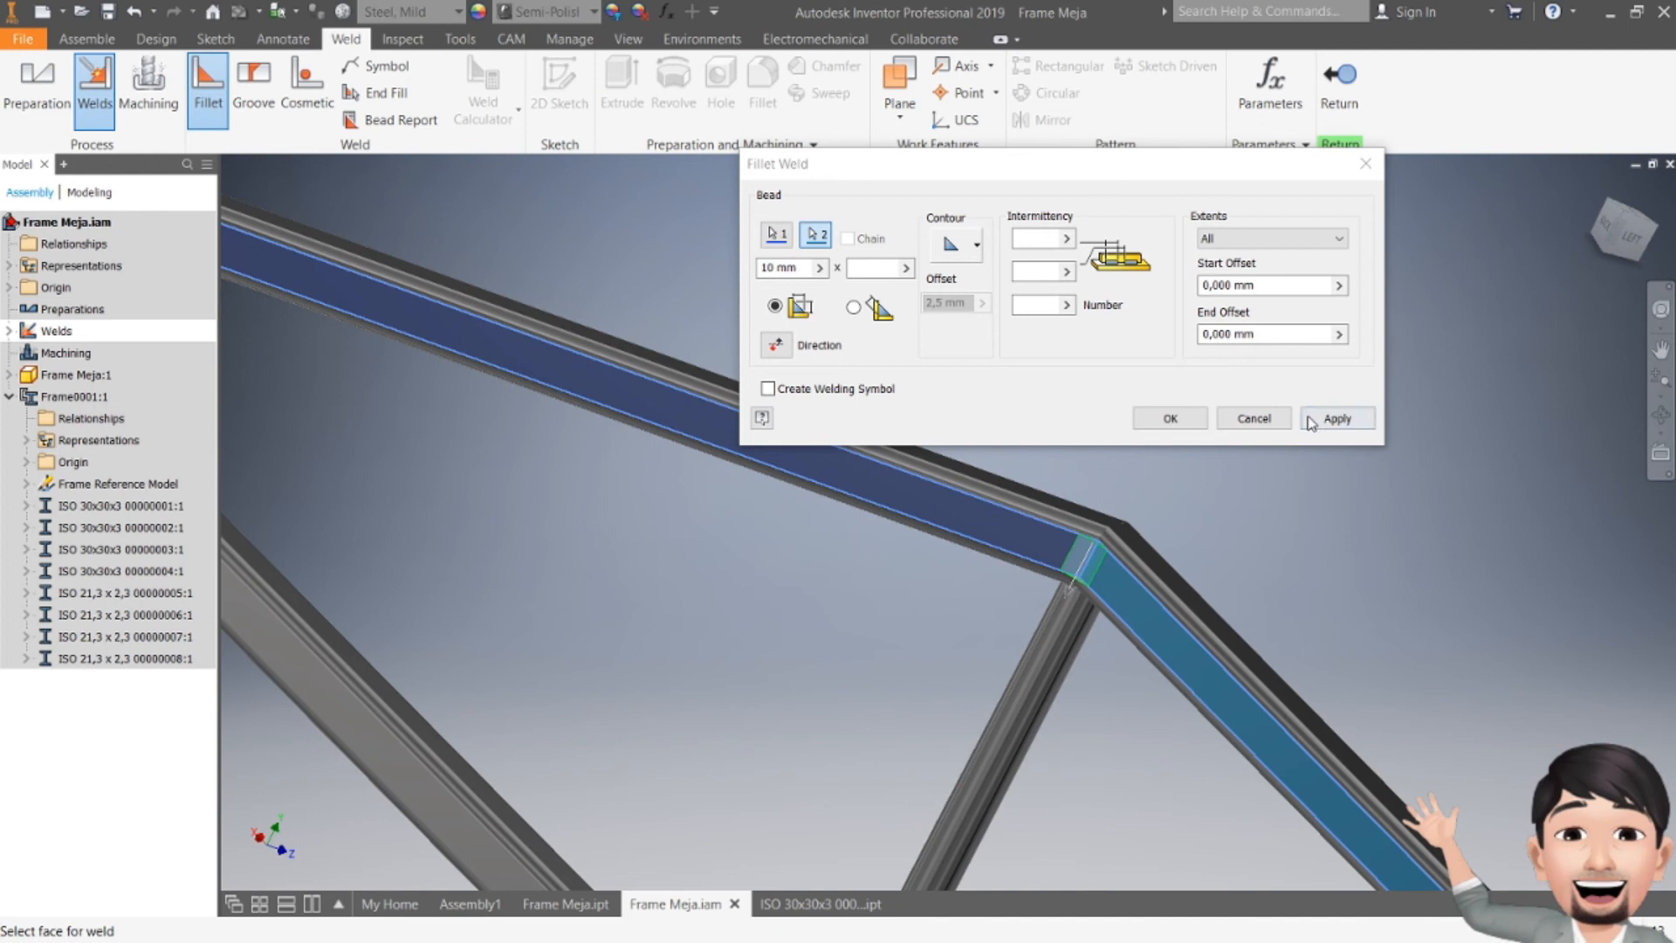
scroll(903, 632, "down", 5)
key("F4")
left_click_drag(924, 625, 1056, 689)
key("Escape")
scroll(1102, 581, "up", 5)
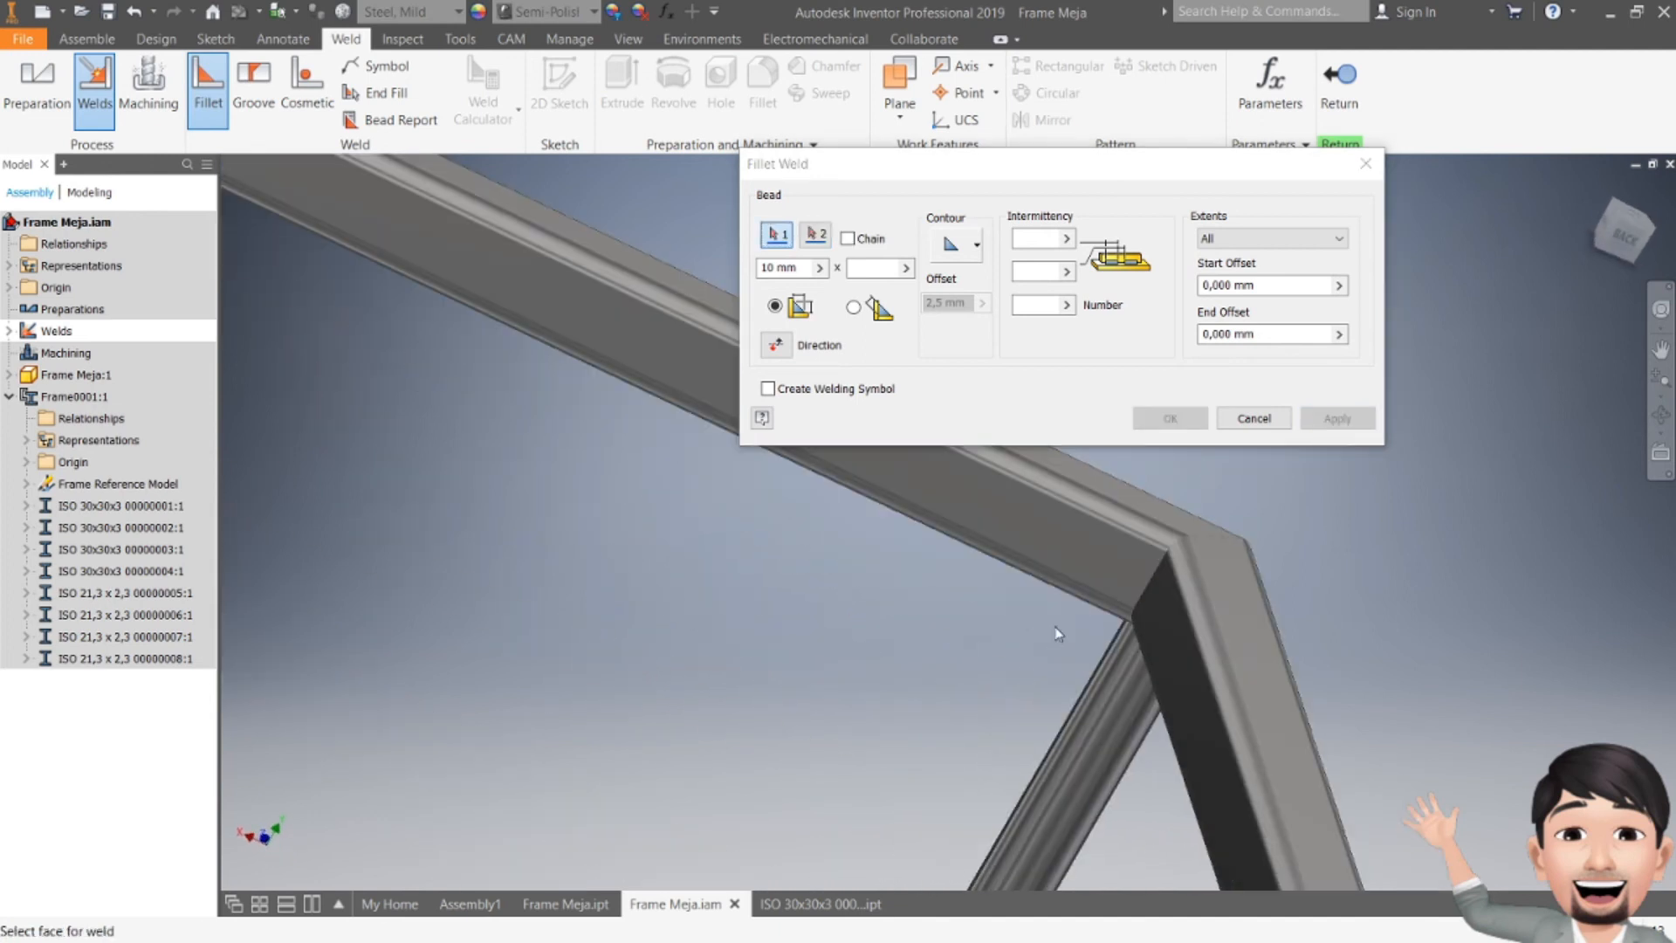
Step: Apply a 10 mm fillet weld across another mitered corner of the top frame and close the Fillet Weld dialog
left_click(1103, 581)
right_click(1102, 581)
left_click(1135, 591)
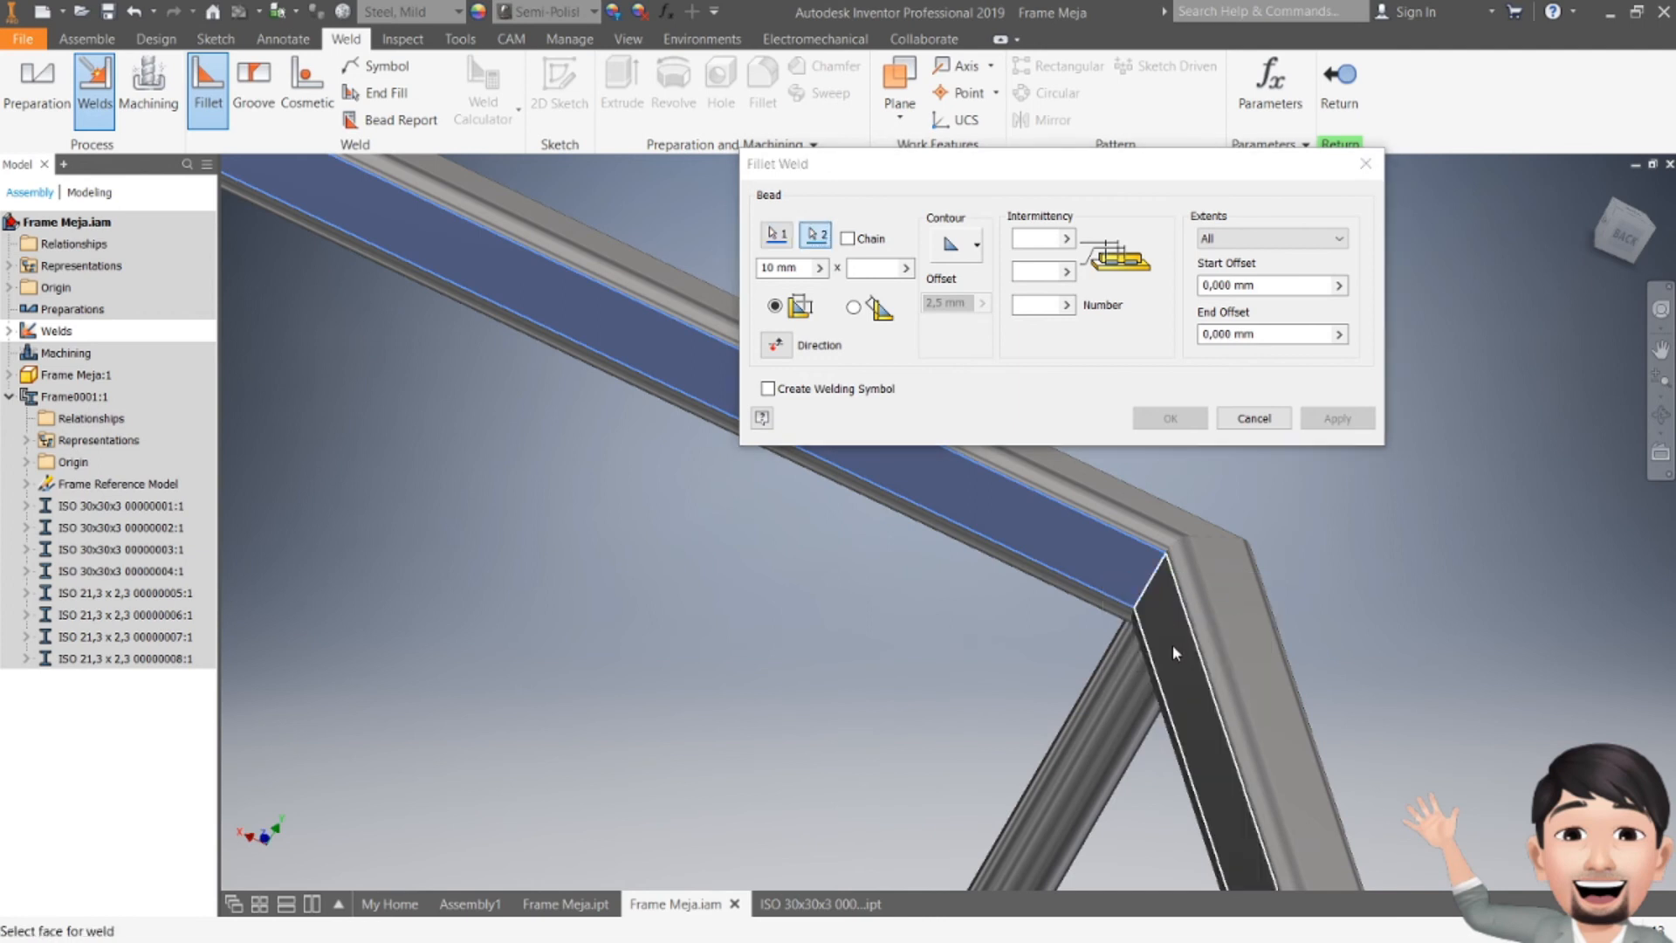
left_click(1172, 644)
left_click(1338, 419)
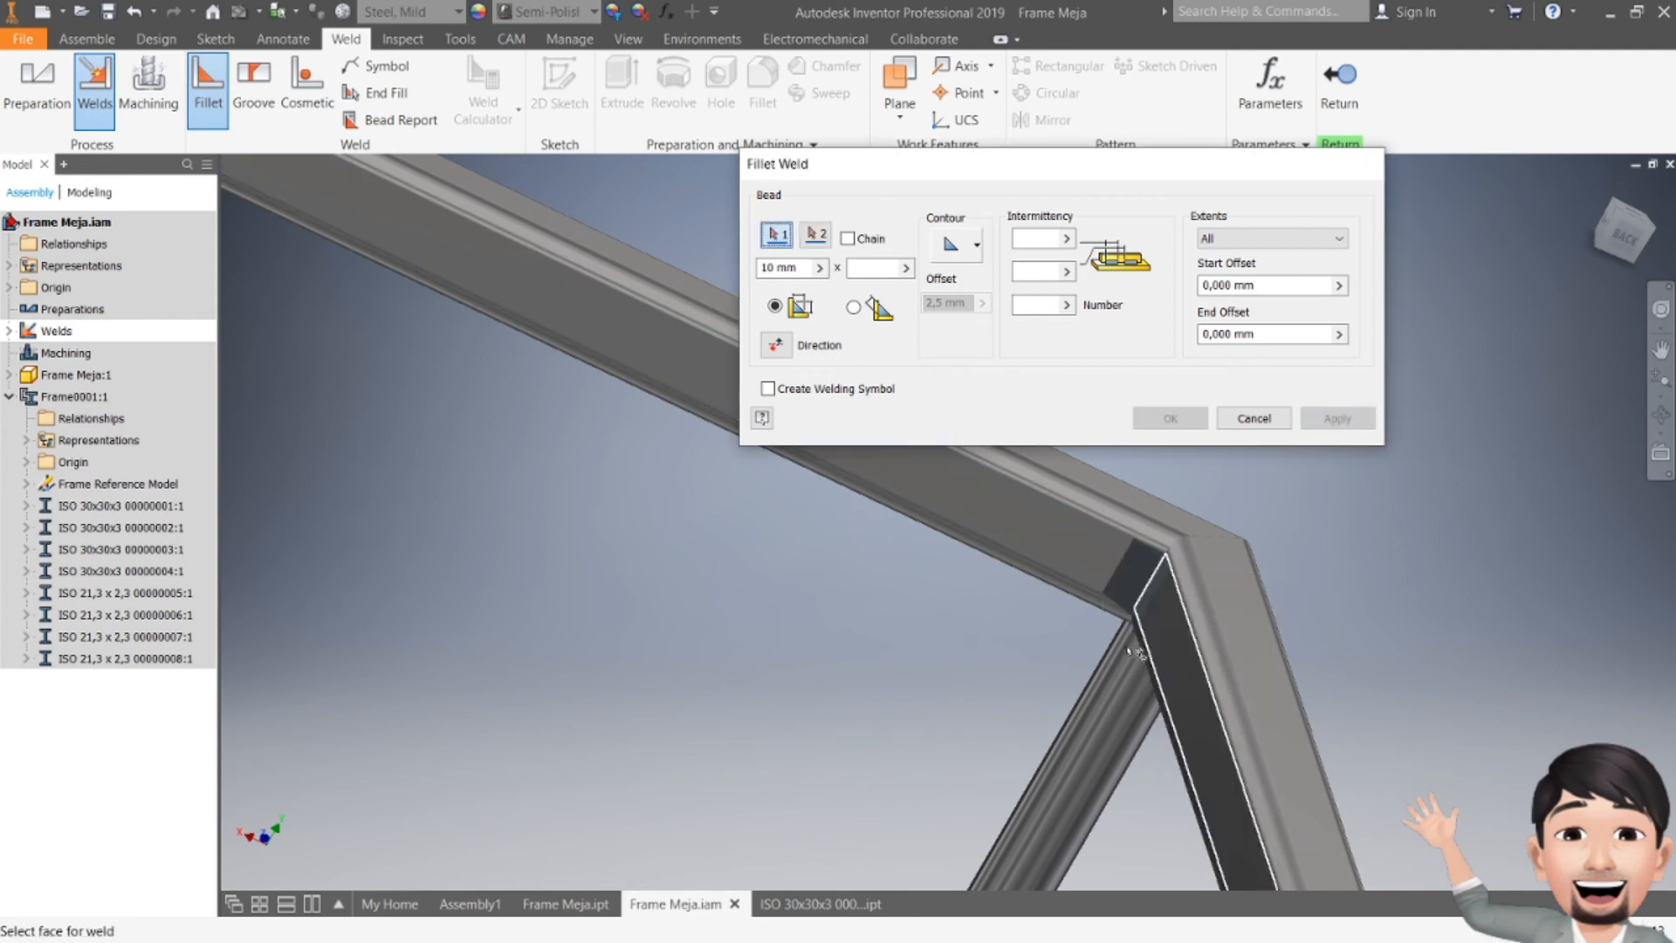
key("Escape")
Step: Start a new Fillet weld and apply a 10 mm bead between a leg's top and the frame members it meets
scroll(823, 668, "down", 5)
key("F4")
middle_click_drag(825, 606, 804, 573, "shift")
scroll(936, 735, "up", 4)
middle_click_drag(957, 765, 885, 607)
scroll(886, 603, "up", 3)
middle_click_drag(960, 653, 898, 529)
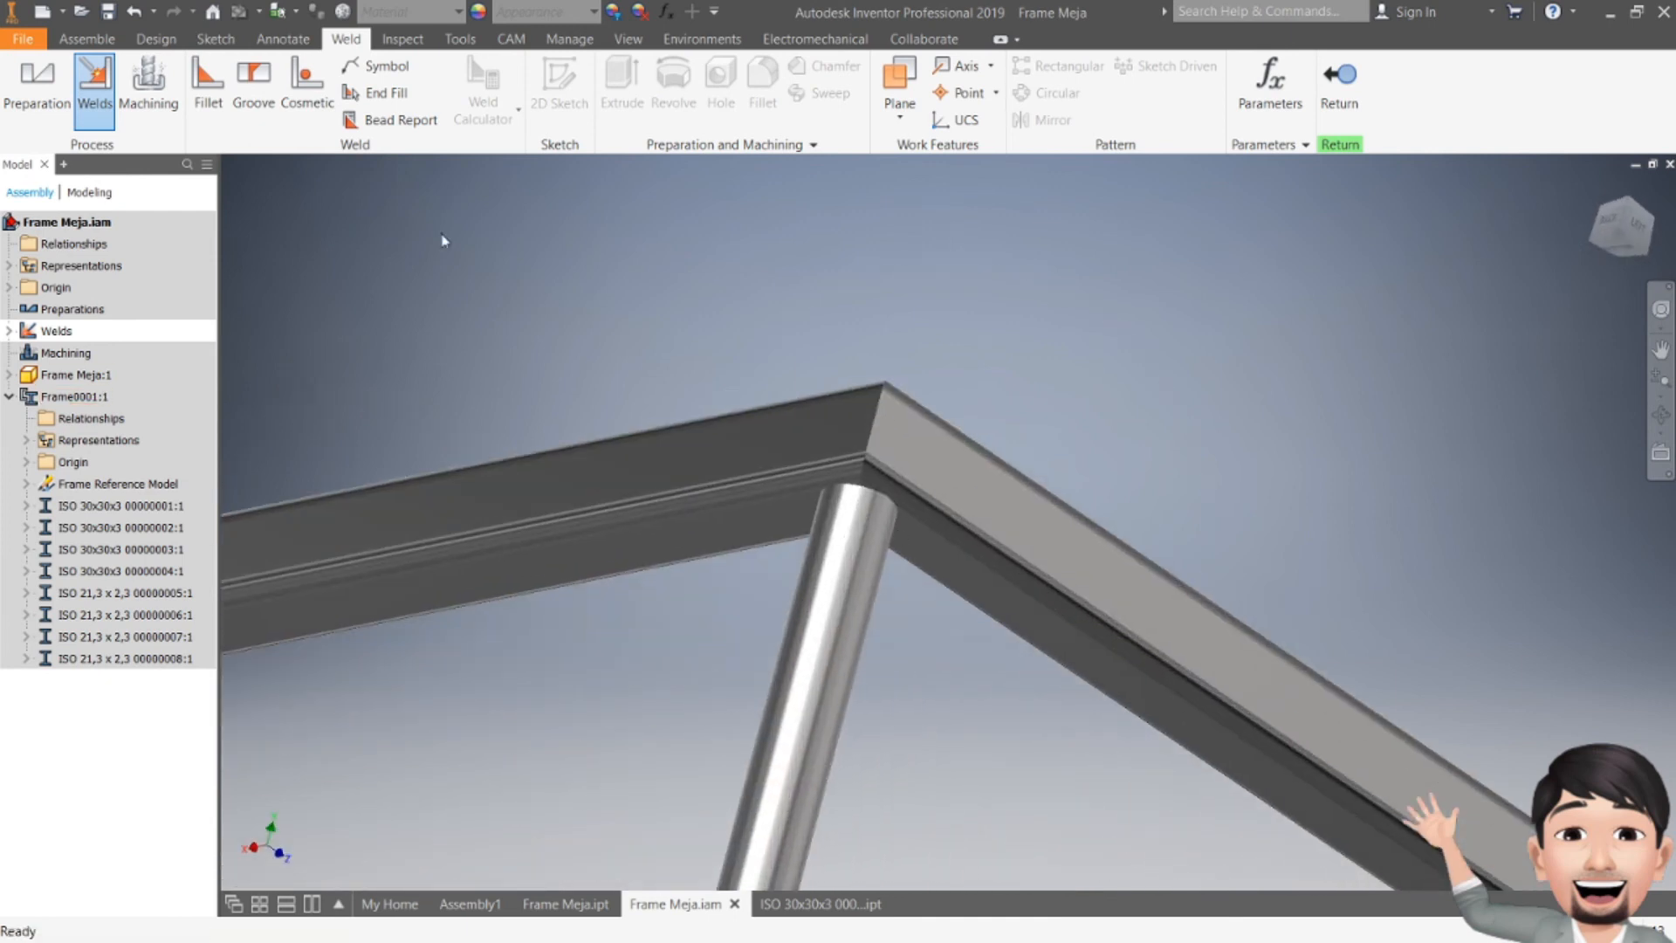
left_click(207, 77)
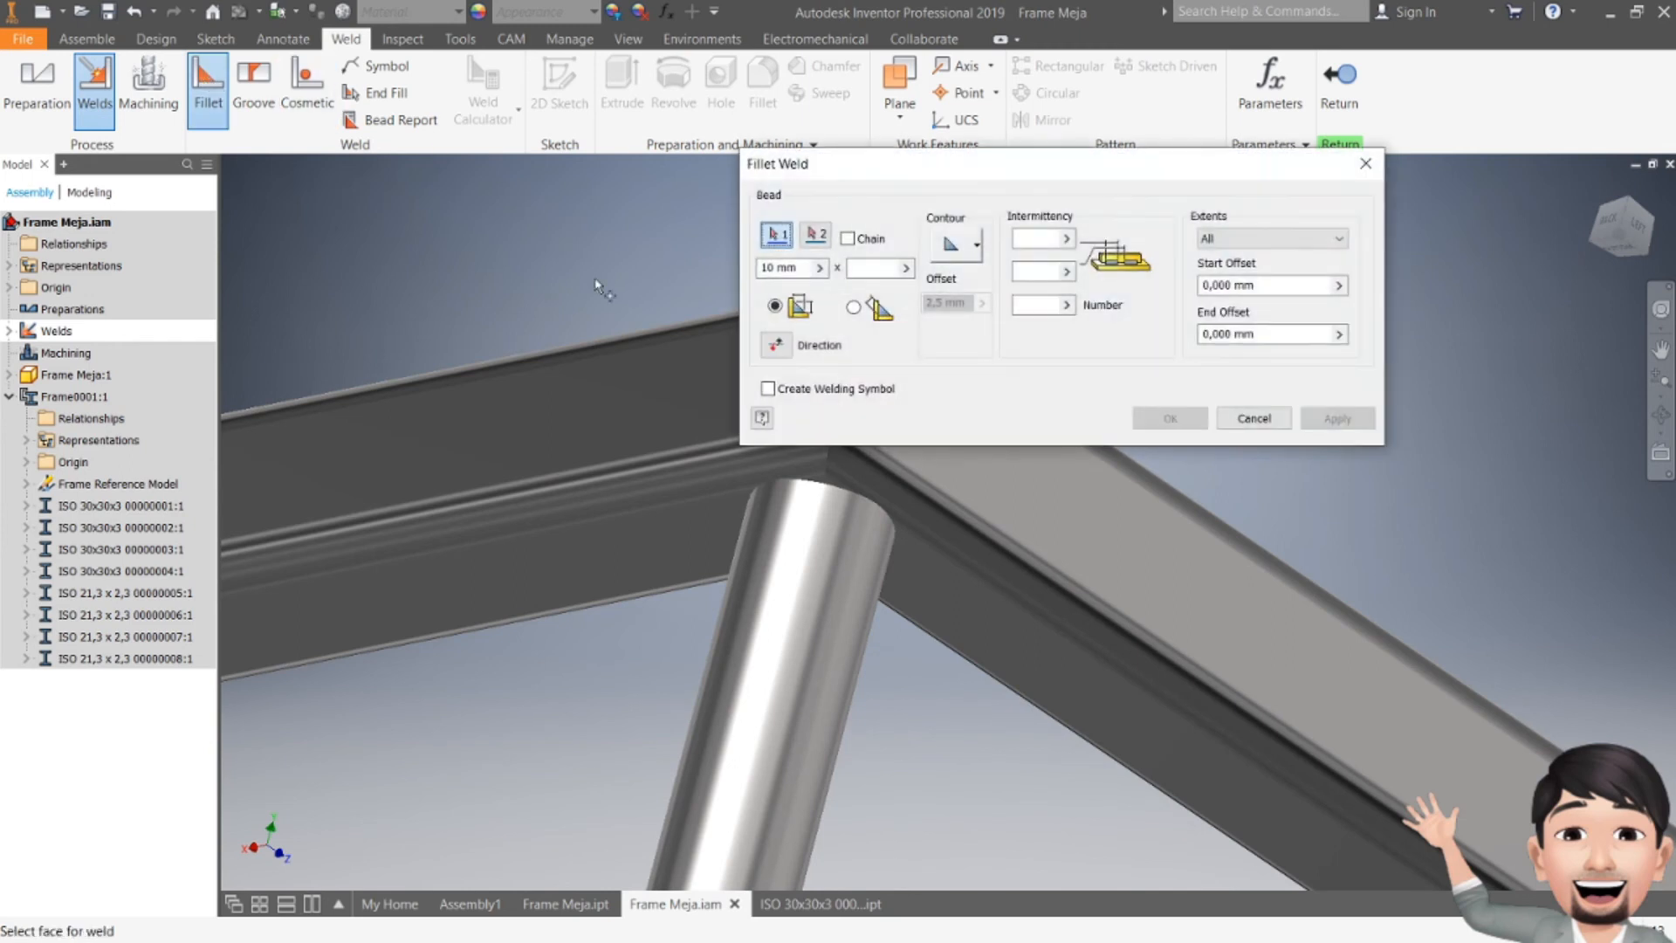
left_click(820, 553)
right_click(571, 385)
left_click(603, 390)
left_click(908, 574)
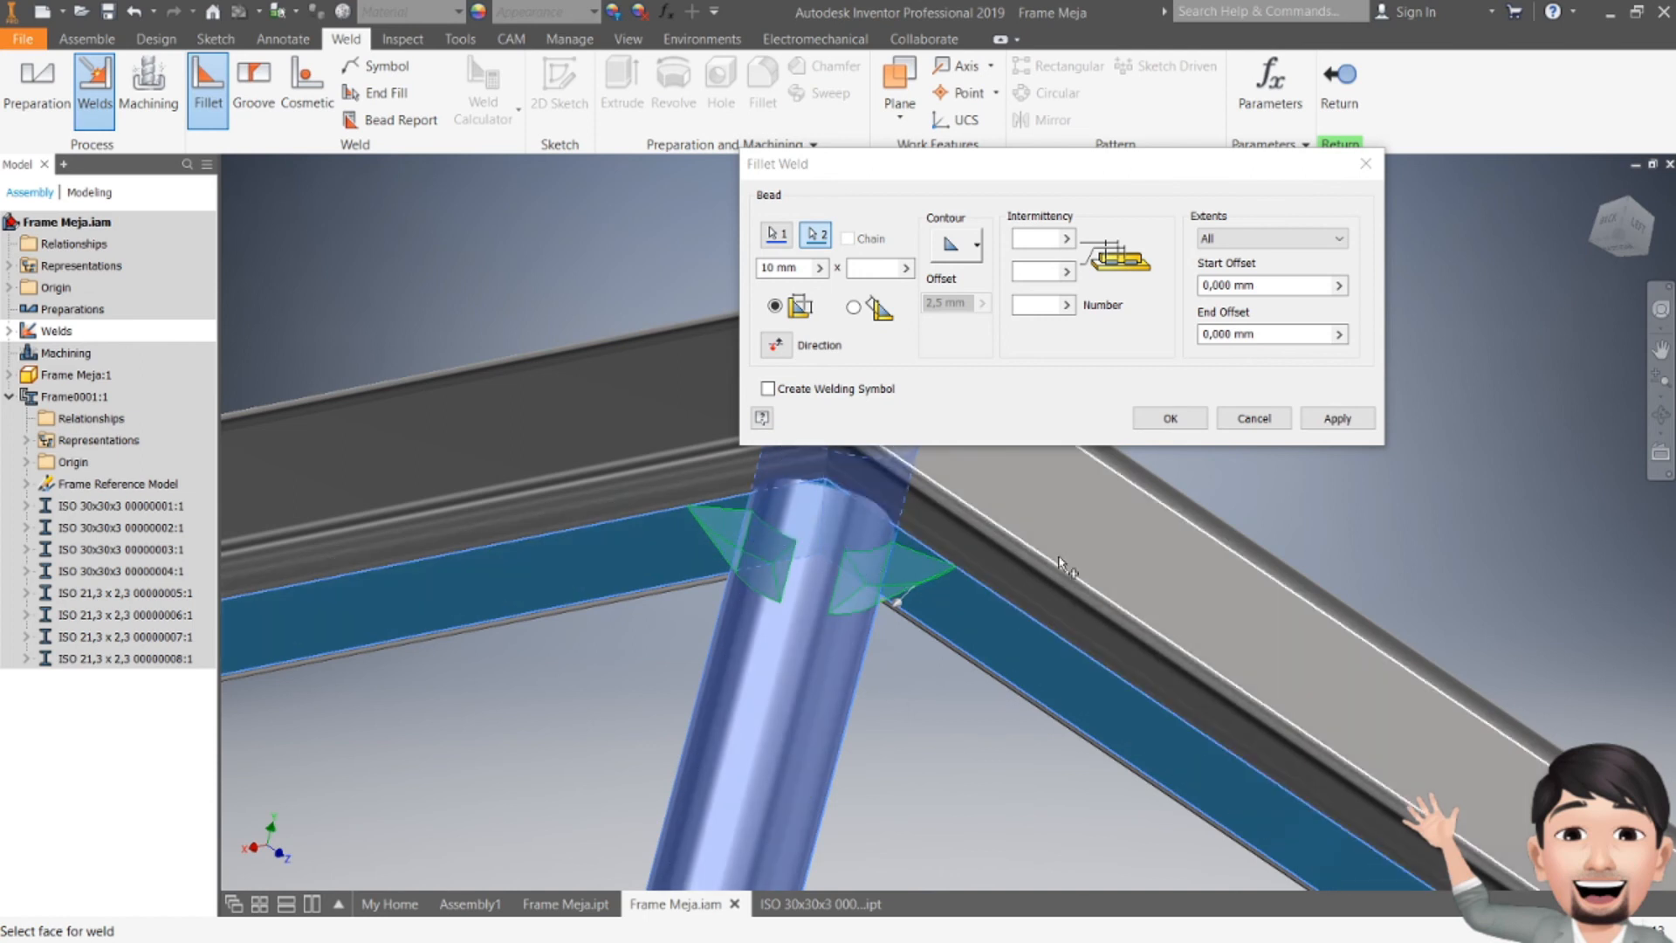
left_click(764, 587)
left_click(790, 616)
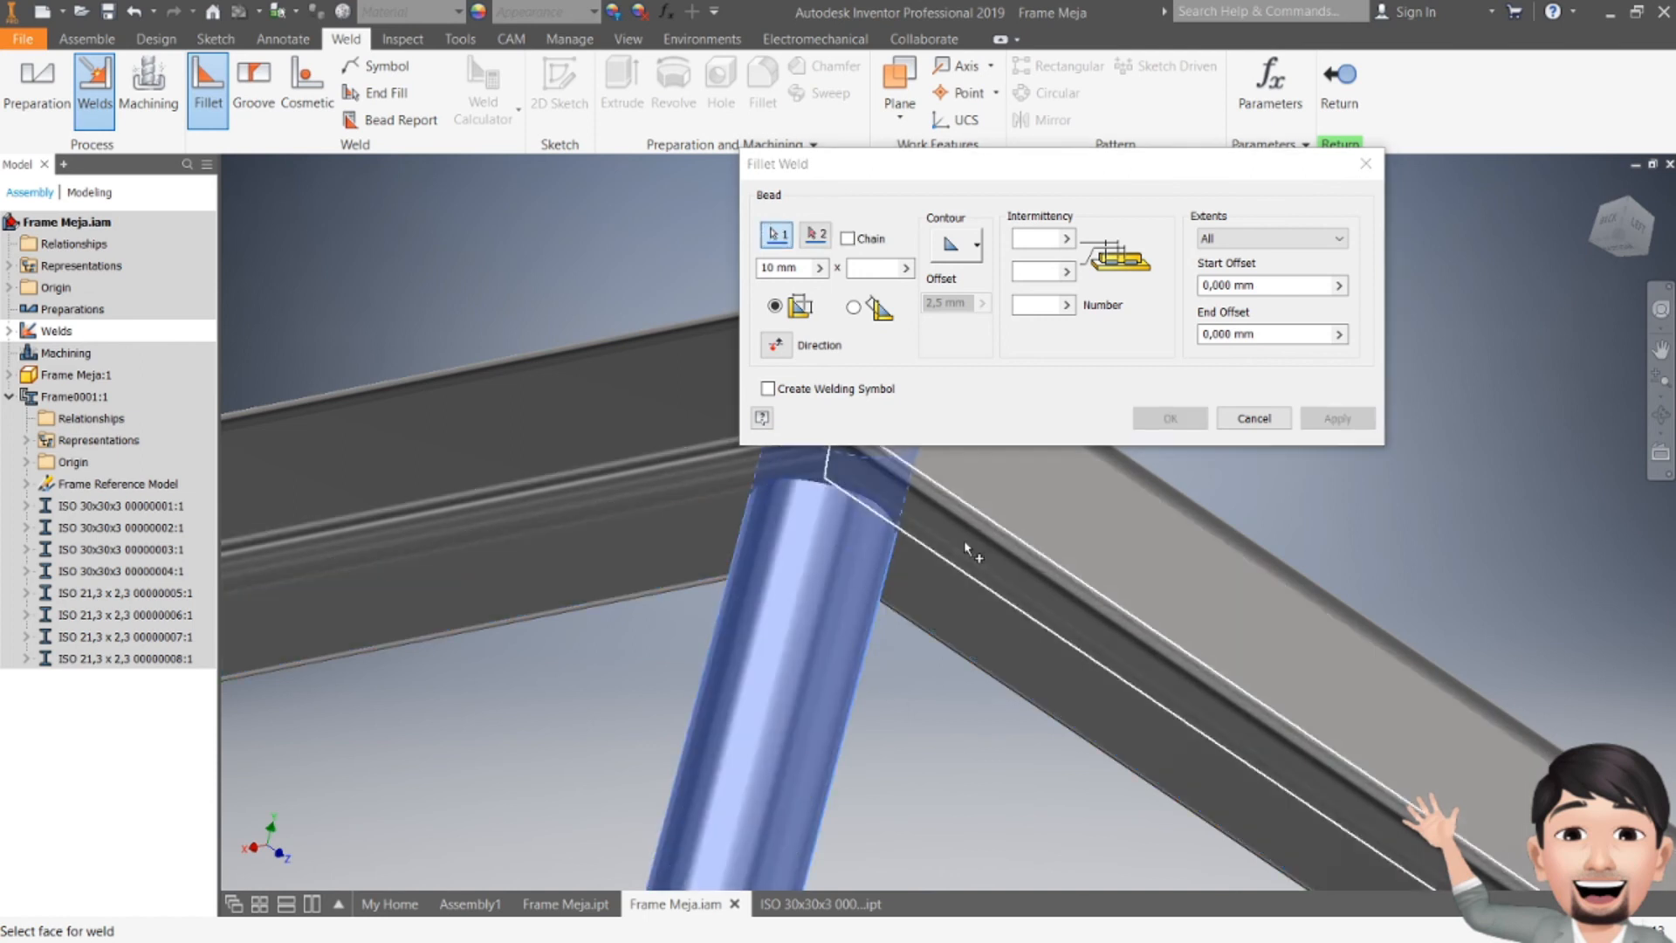
right_click(557, 366)
left_click(590, 375)
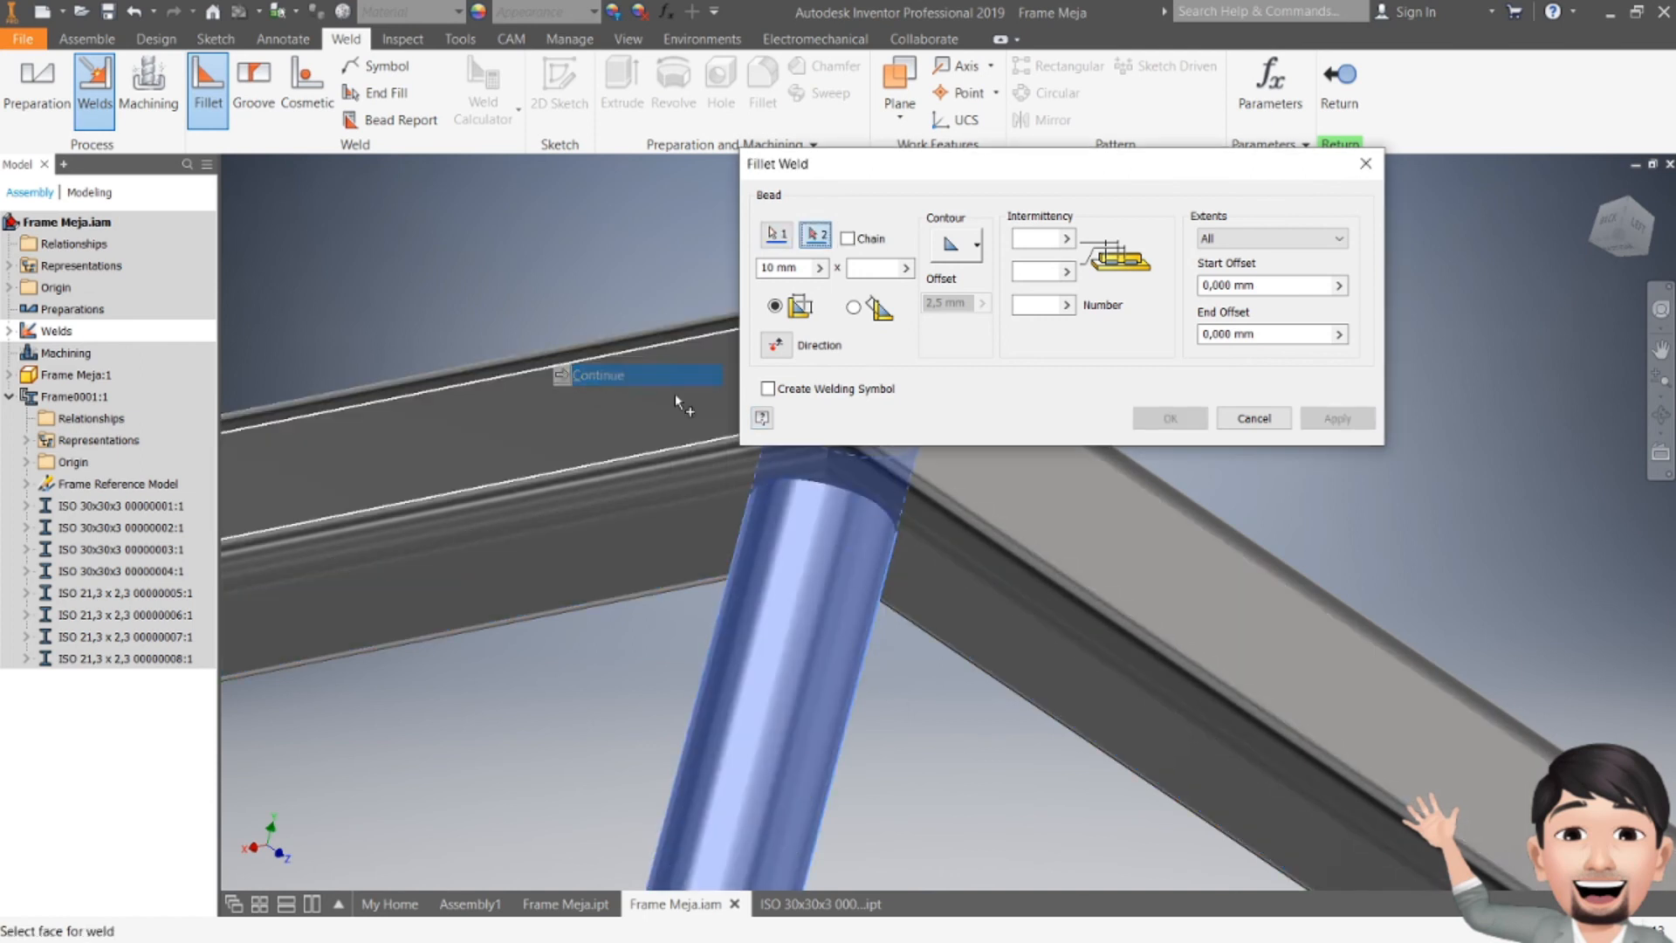
left_click(924, 580)
left_click(688, 546)
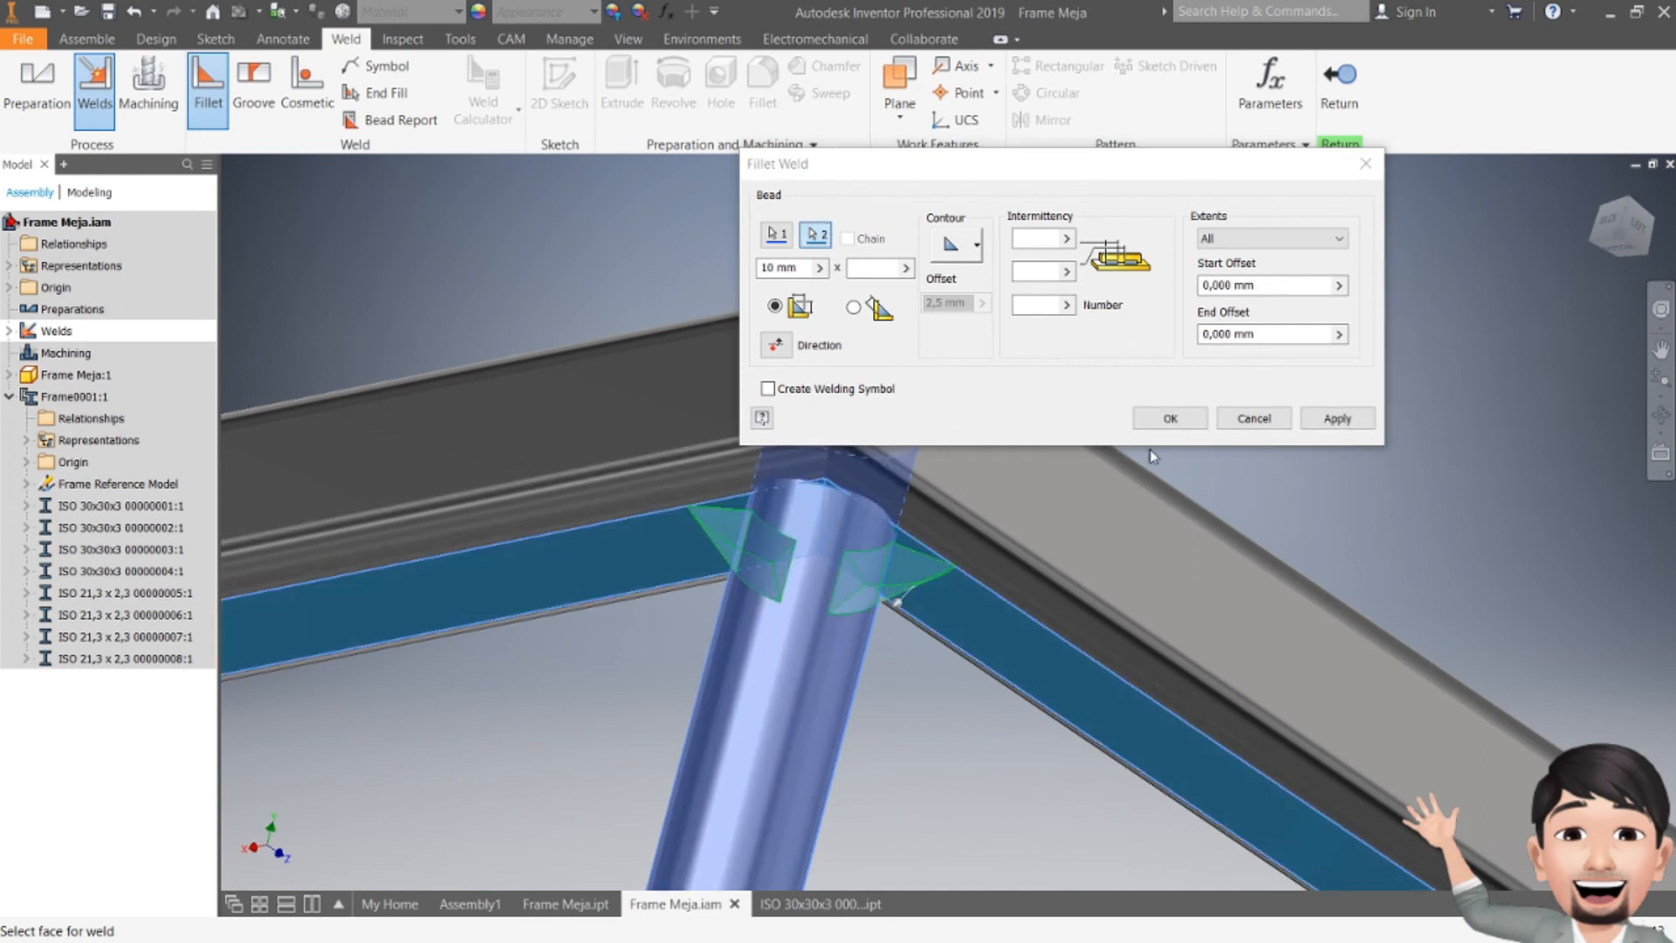
left_click(1336, 419)
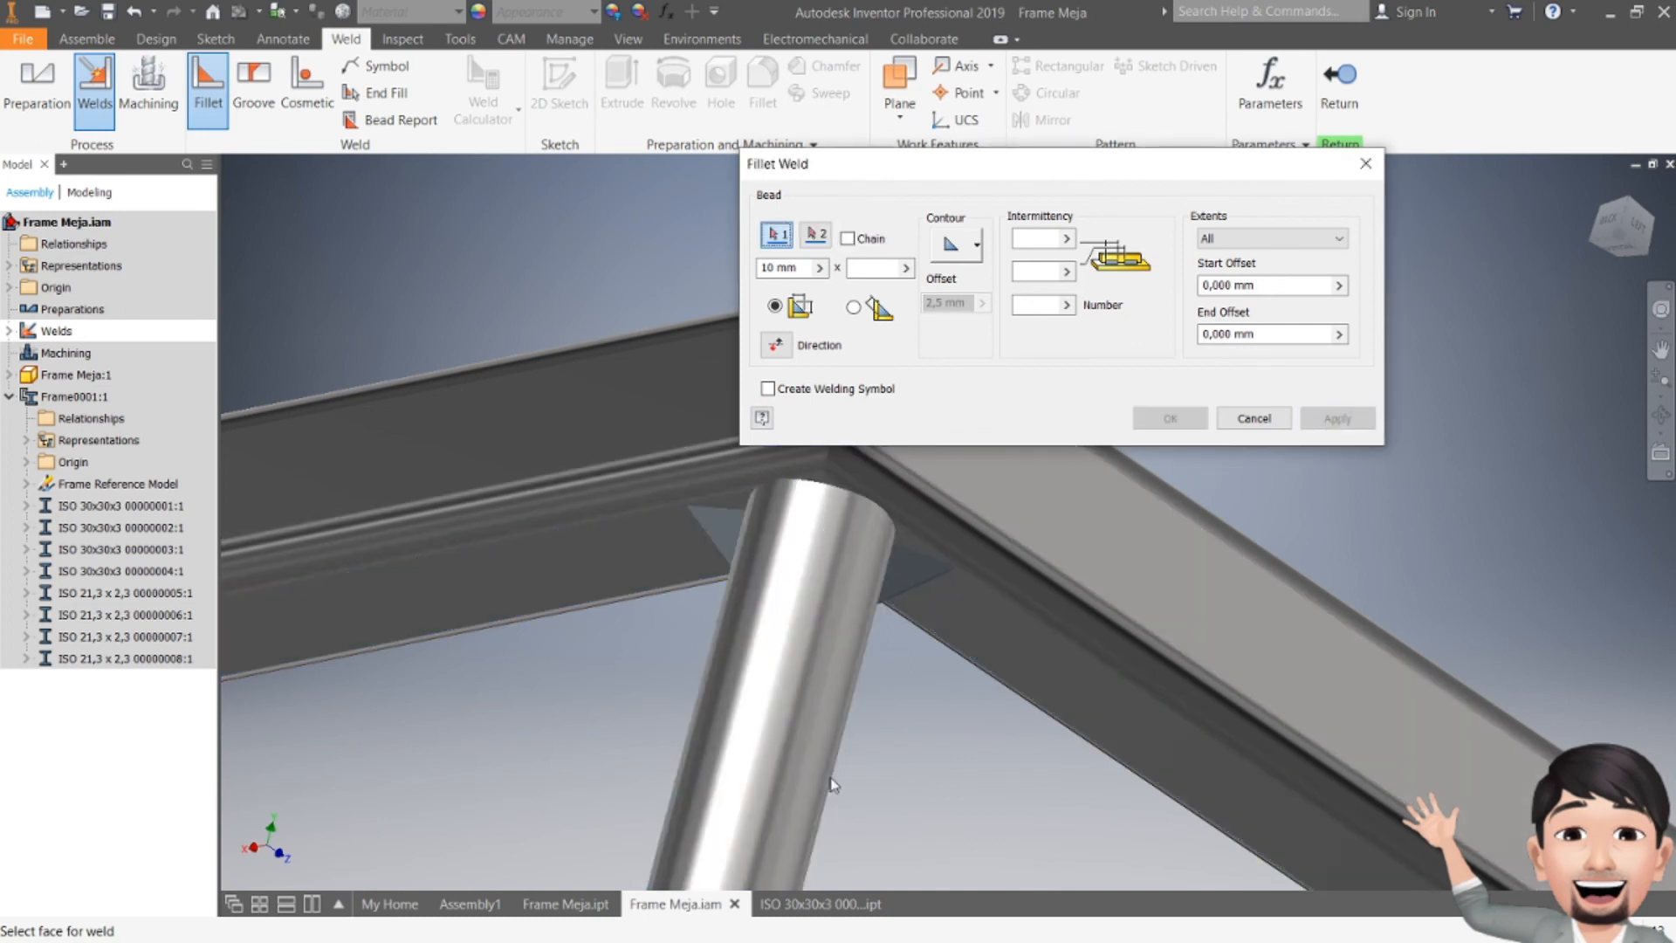
Step: Close the weld dialog and inspect the weld beads around the leg top and frame corners
key("Escape")
scroll(754, 650, "up", 3)
key("F4")
left_click_drag(975, 577, 694, 375)
scroll(803, 567, "down", 10)
scroll(1029, 580, "up", 5)
key("F4")
left_click_drag(1030, 580, 946, 666)
middle_click_drag(683, 782, 773, 624)
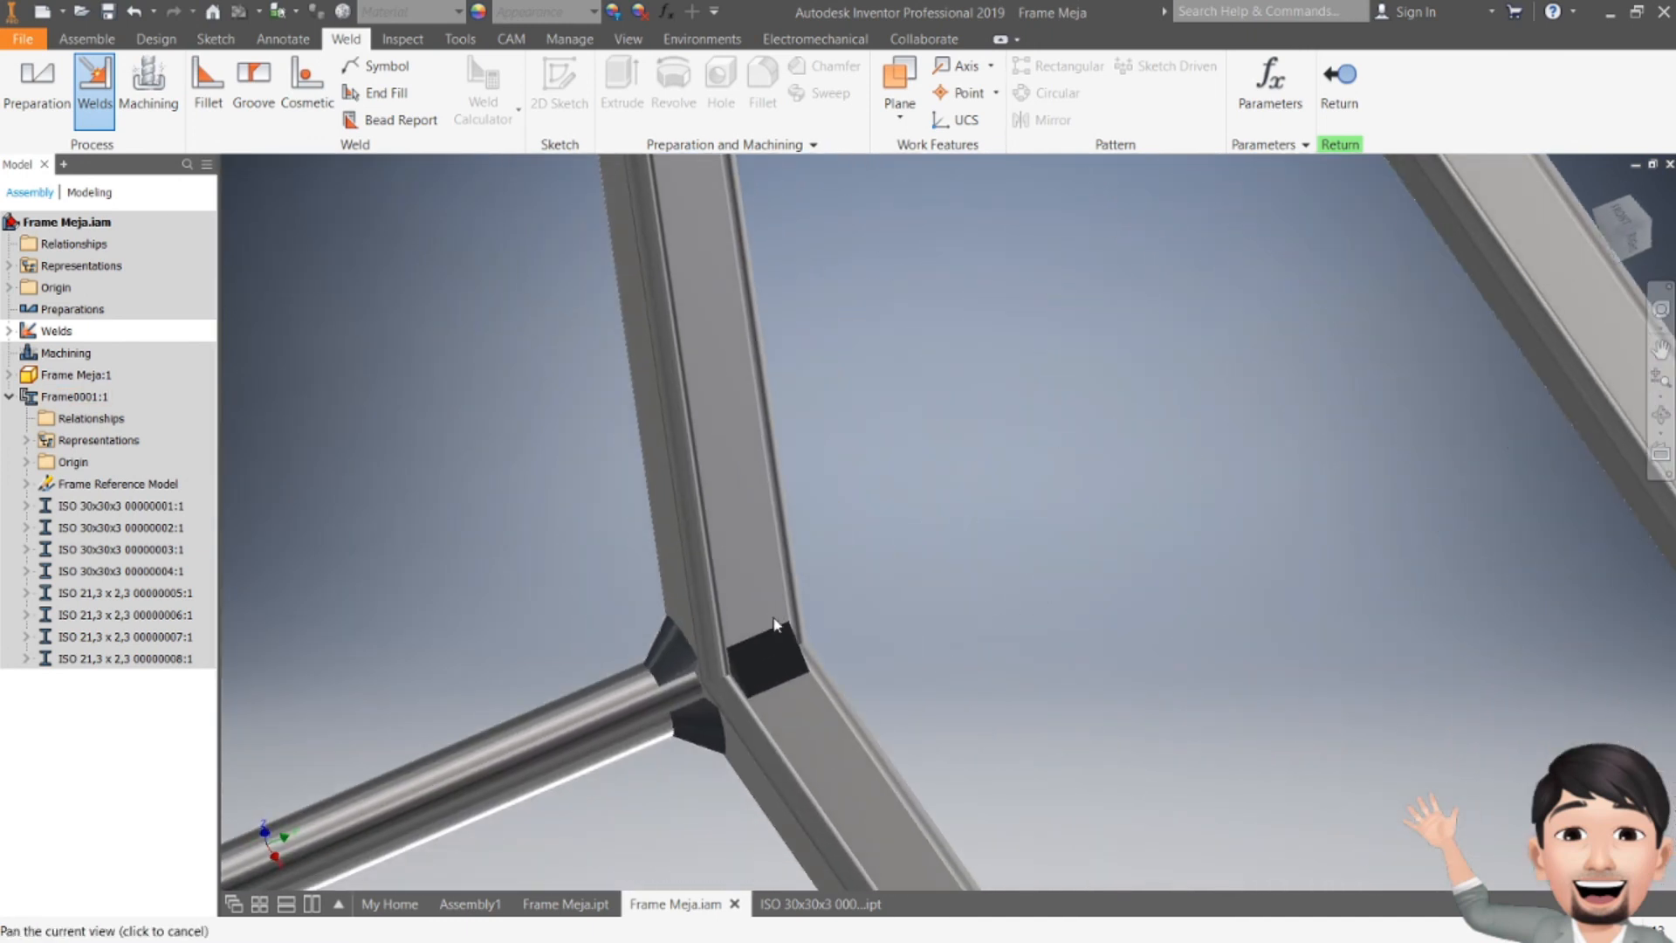
scroll(660, 663, "down", 10)
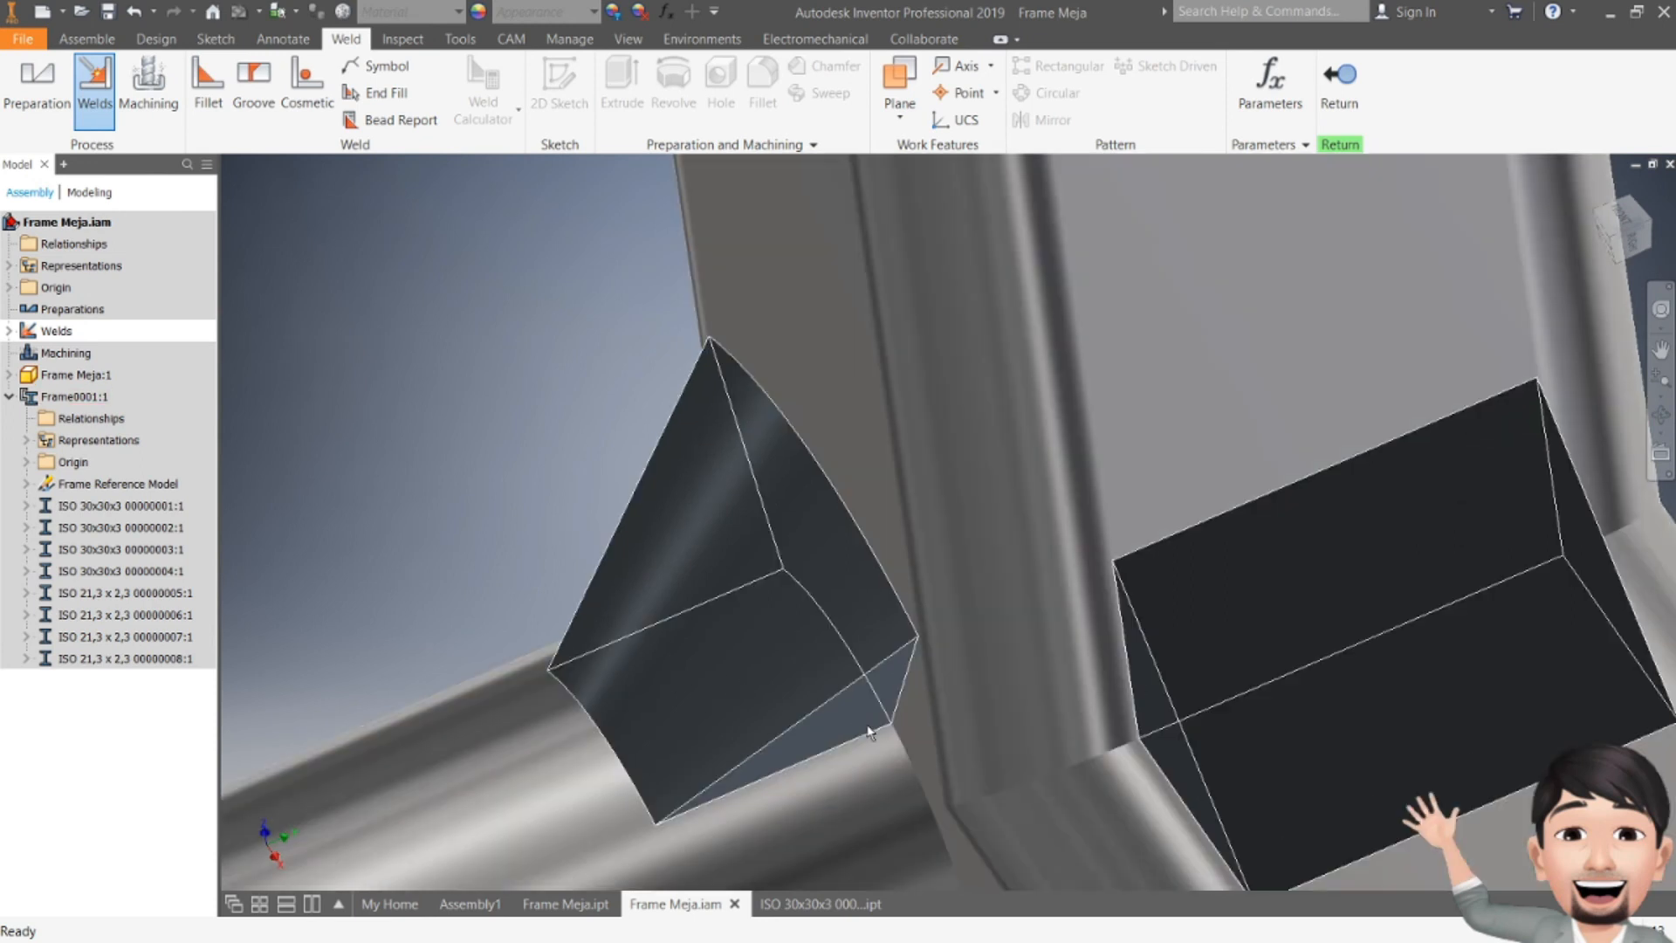
scroll(853, 719, "up", 10)
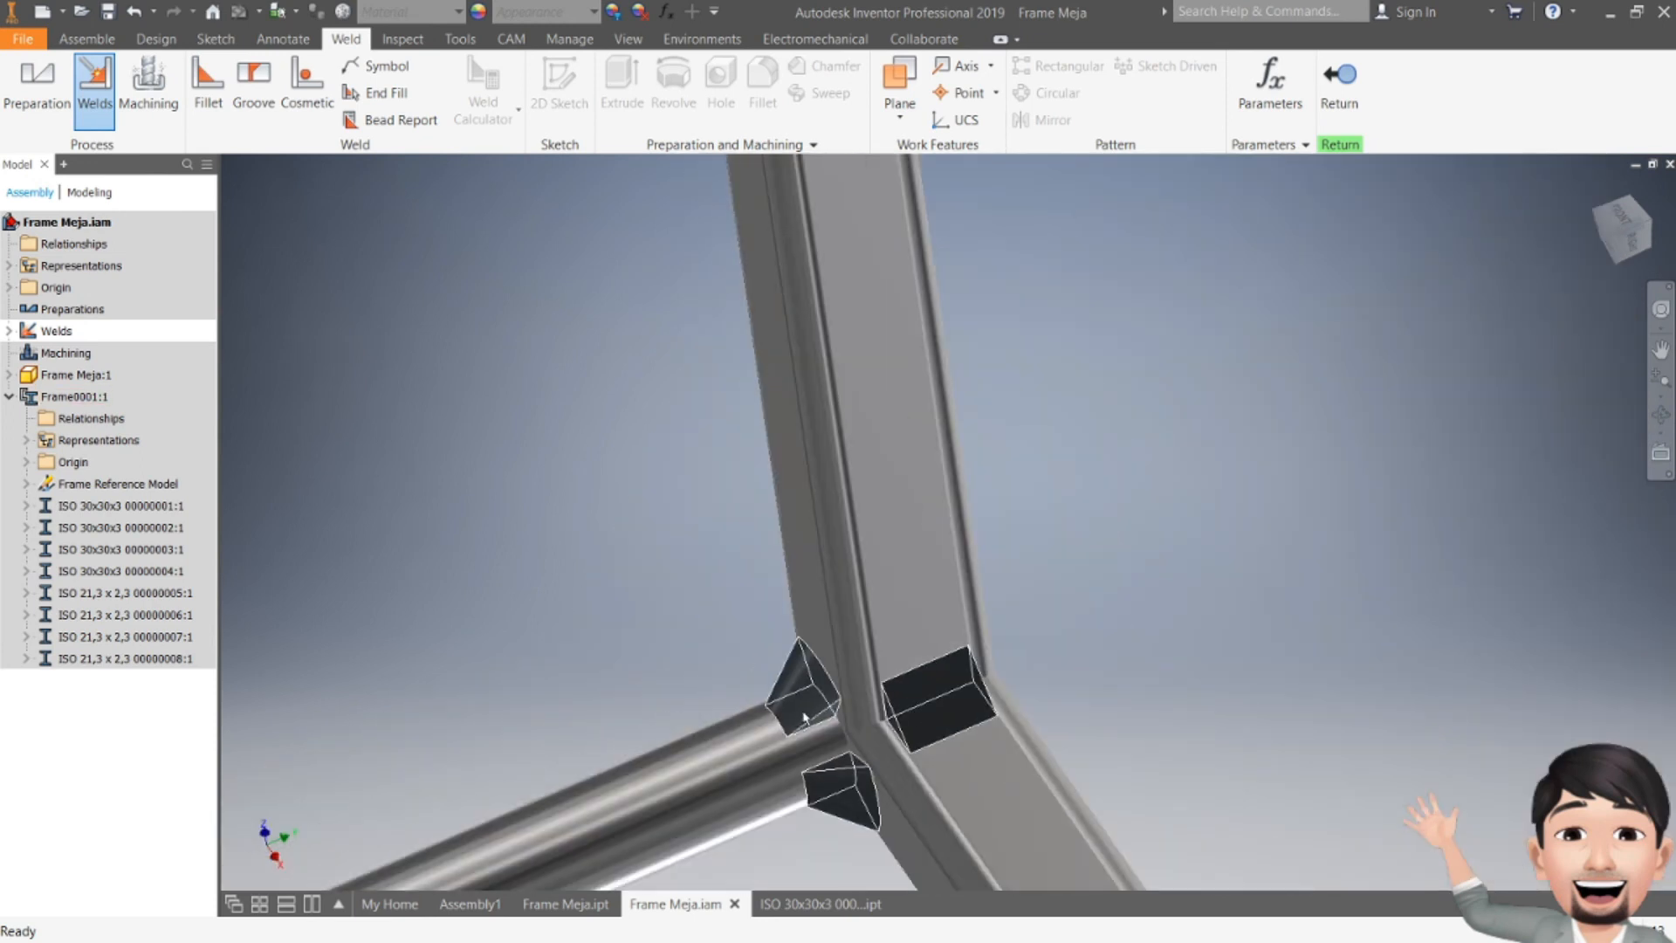
middle_click_drag(846, 675, 879, 711, "shift")
scroll(879, 711, "down", 8)
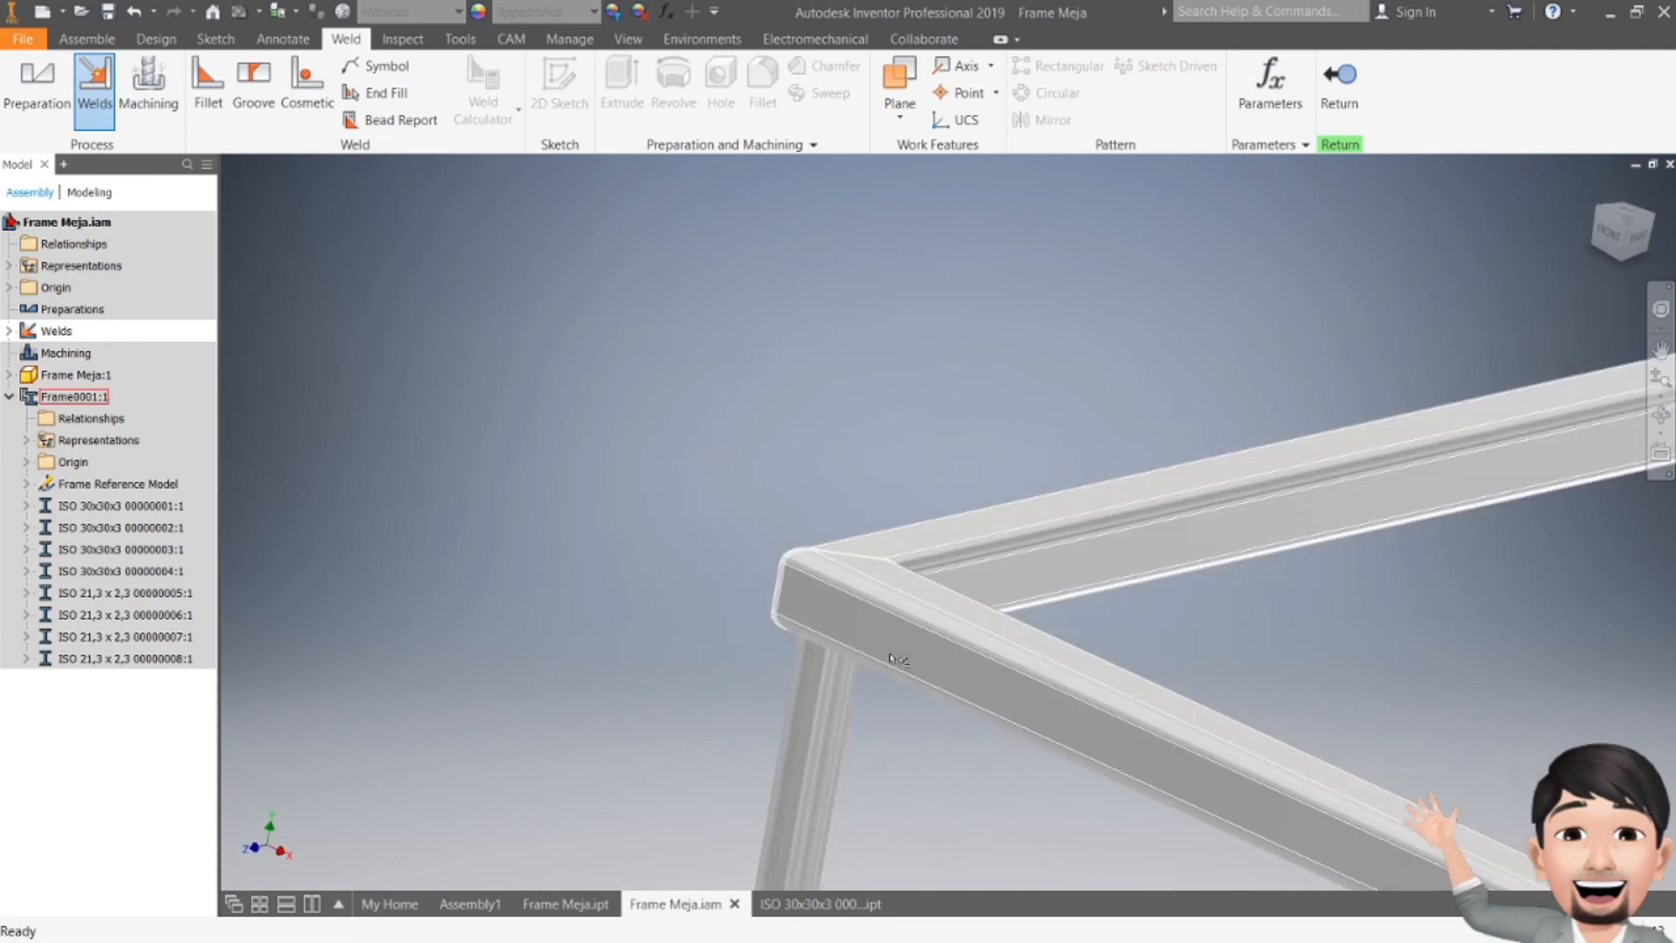
middle_click_drag(830, 653, 603, 652)
mouse_move(791, 599)
middle_mouse_down("shift")
mouse_move(815, 498)
mouse_move(711, 524)
mouse_move(797, 637)
mouse_move(803, 563)
mouse_move(793, 580)
middle_mouse_up("shift")
middle_click_drag(793, 579, 733, 422)
scroll(572, 766, "down", 3)
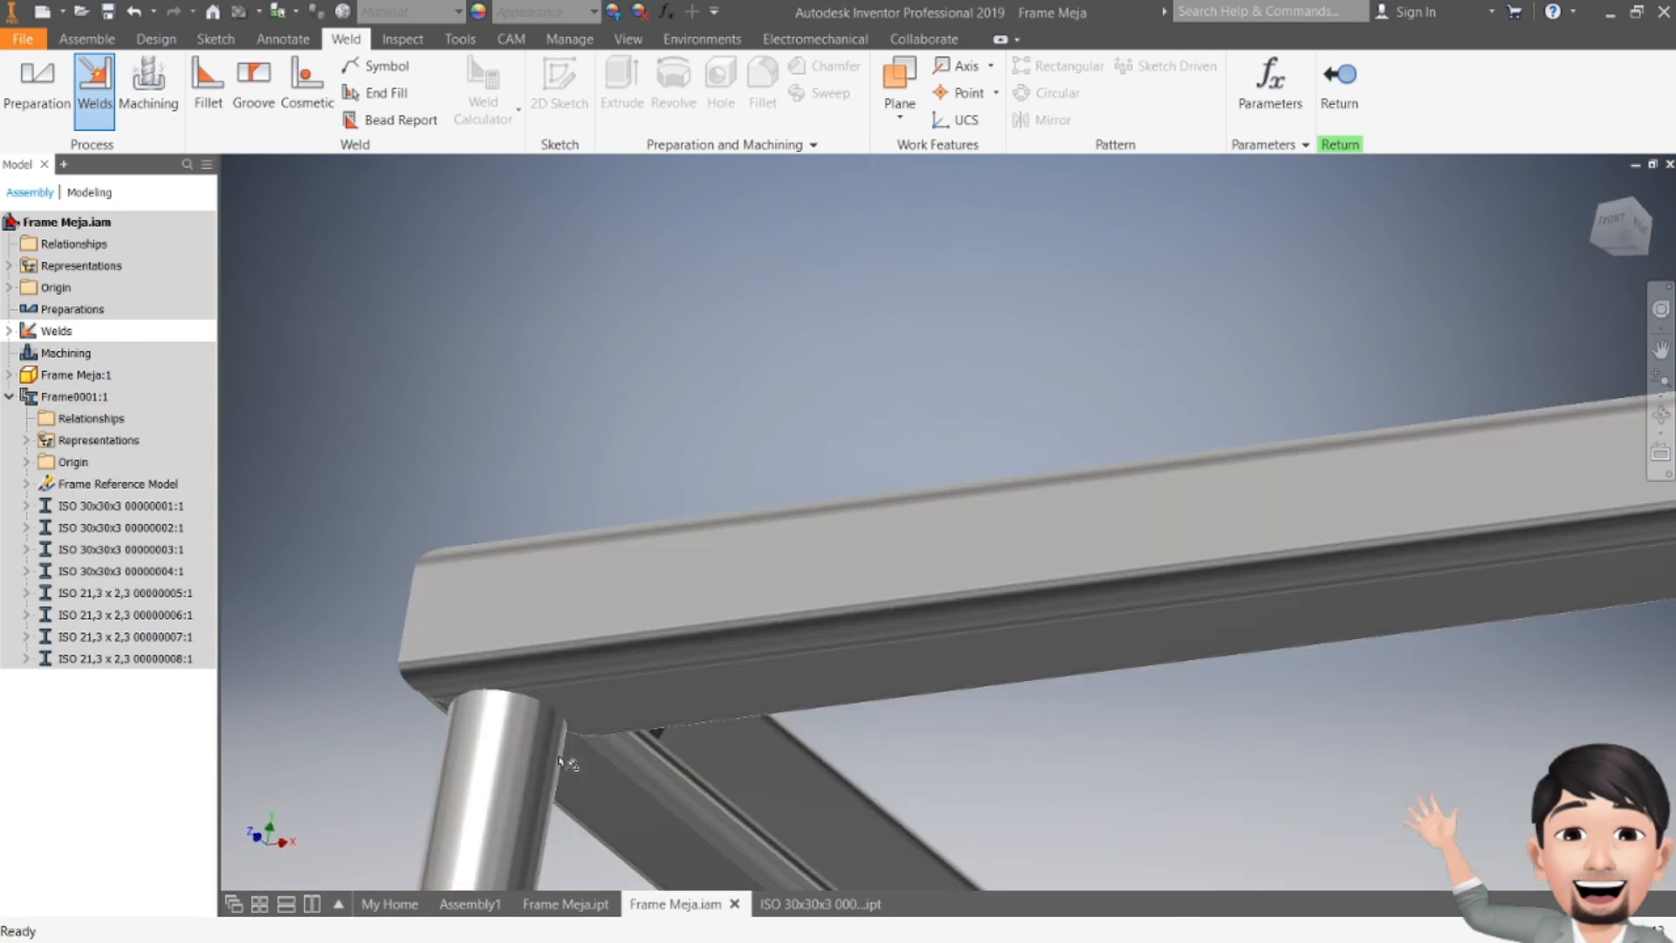
middle_click_drag(564, 754, 605, 629)
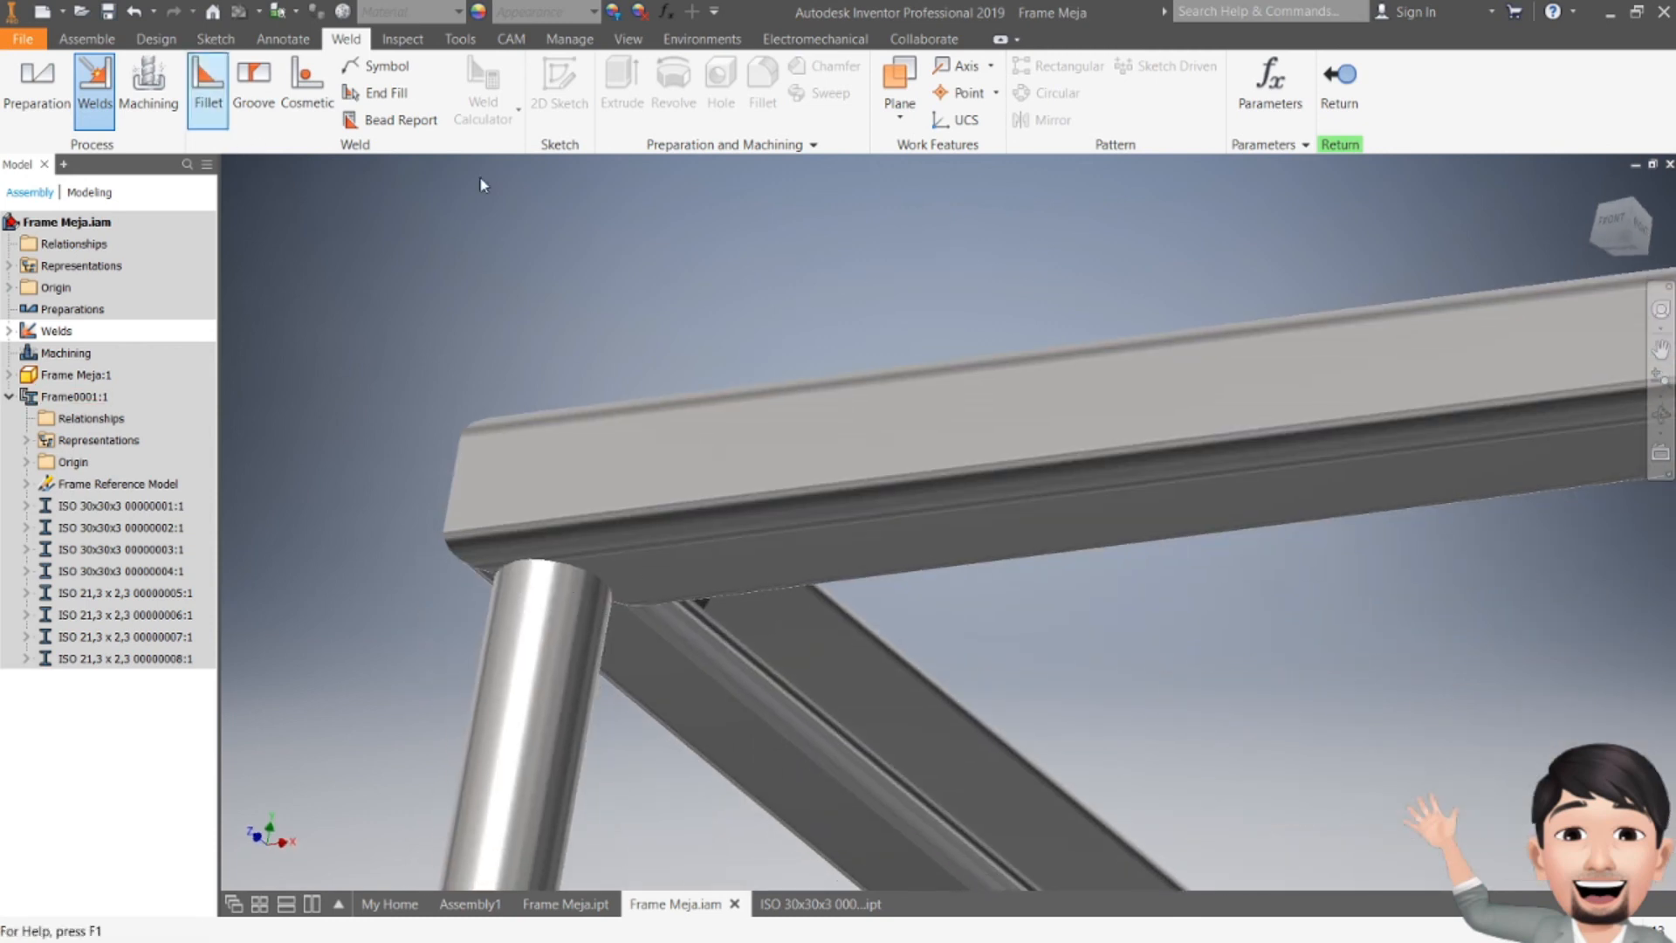
Step: Apply a 10 mm fillet weld between another leg top and the frame members, keeping Extents set to All
left_click(574, 657)
right_click(660, 571)
left_click(701, 583)
left_click(685, 602)
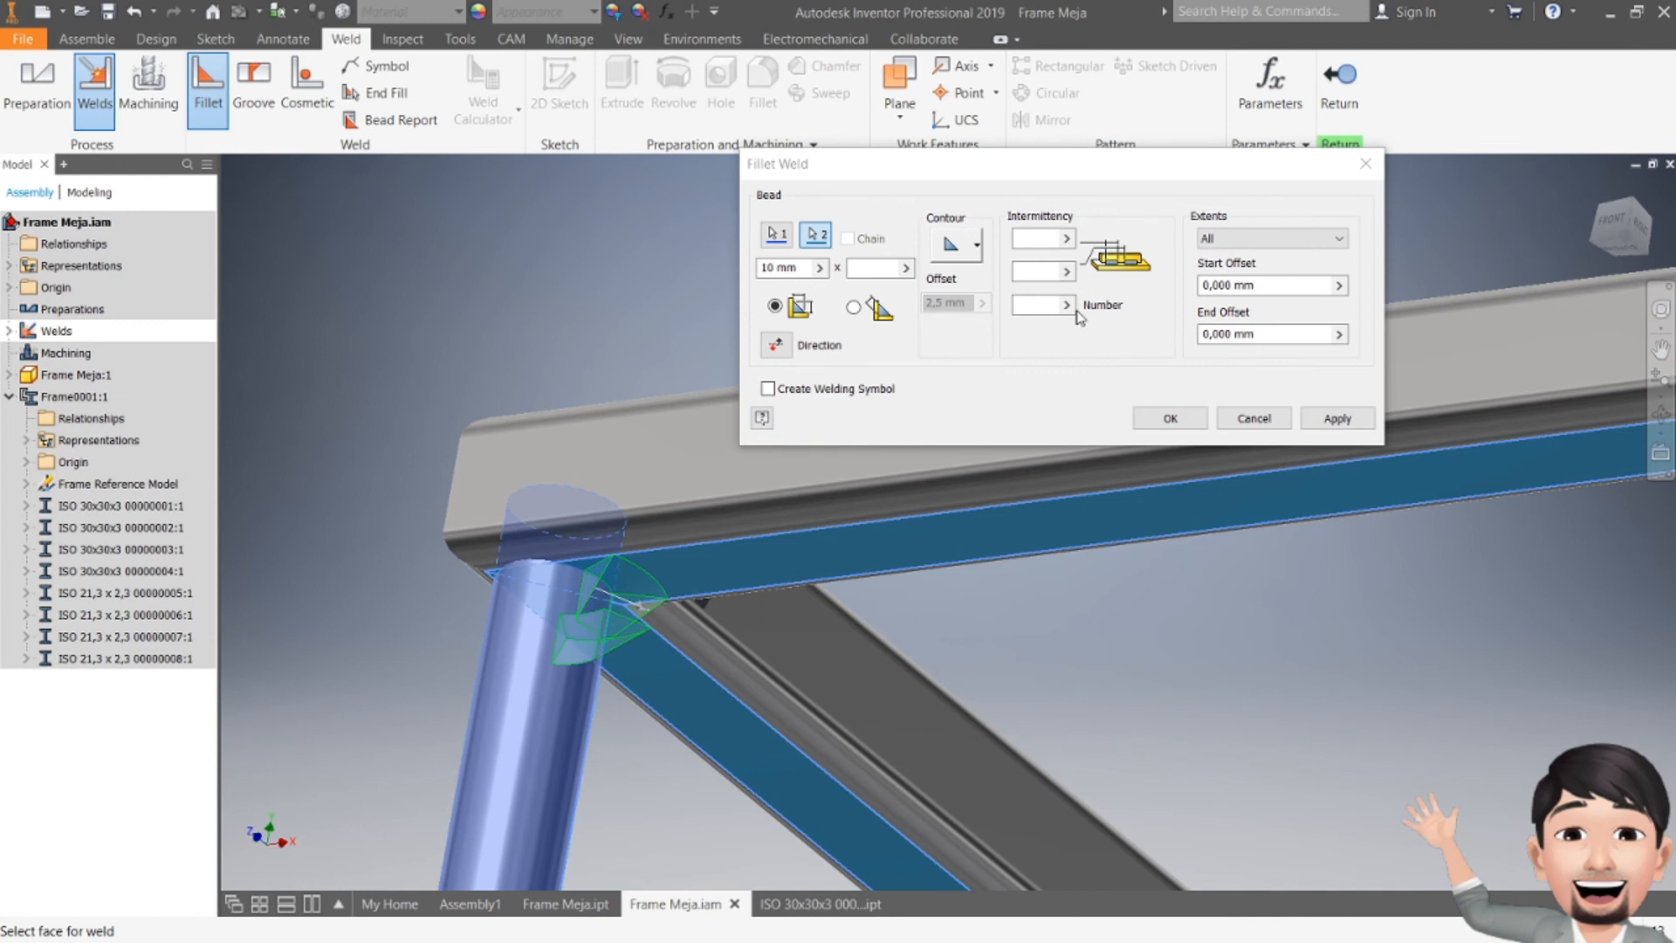
left_click(1238, 238)
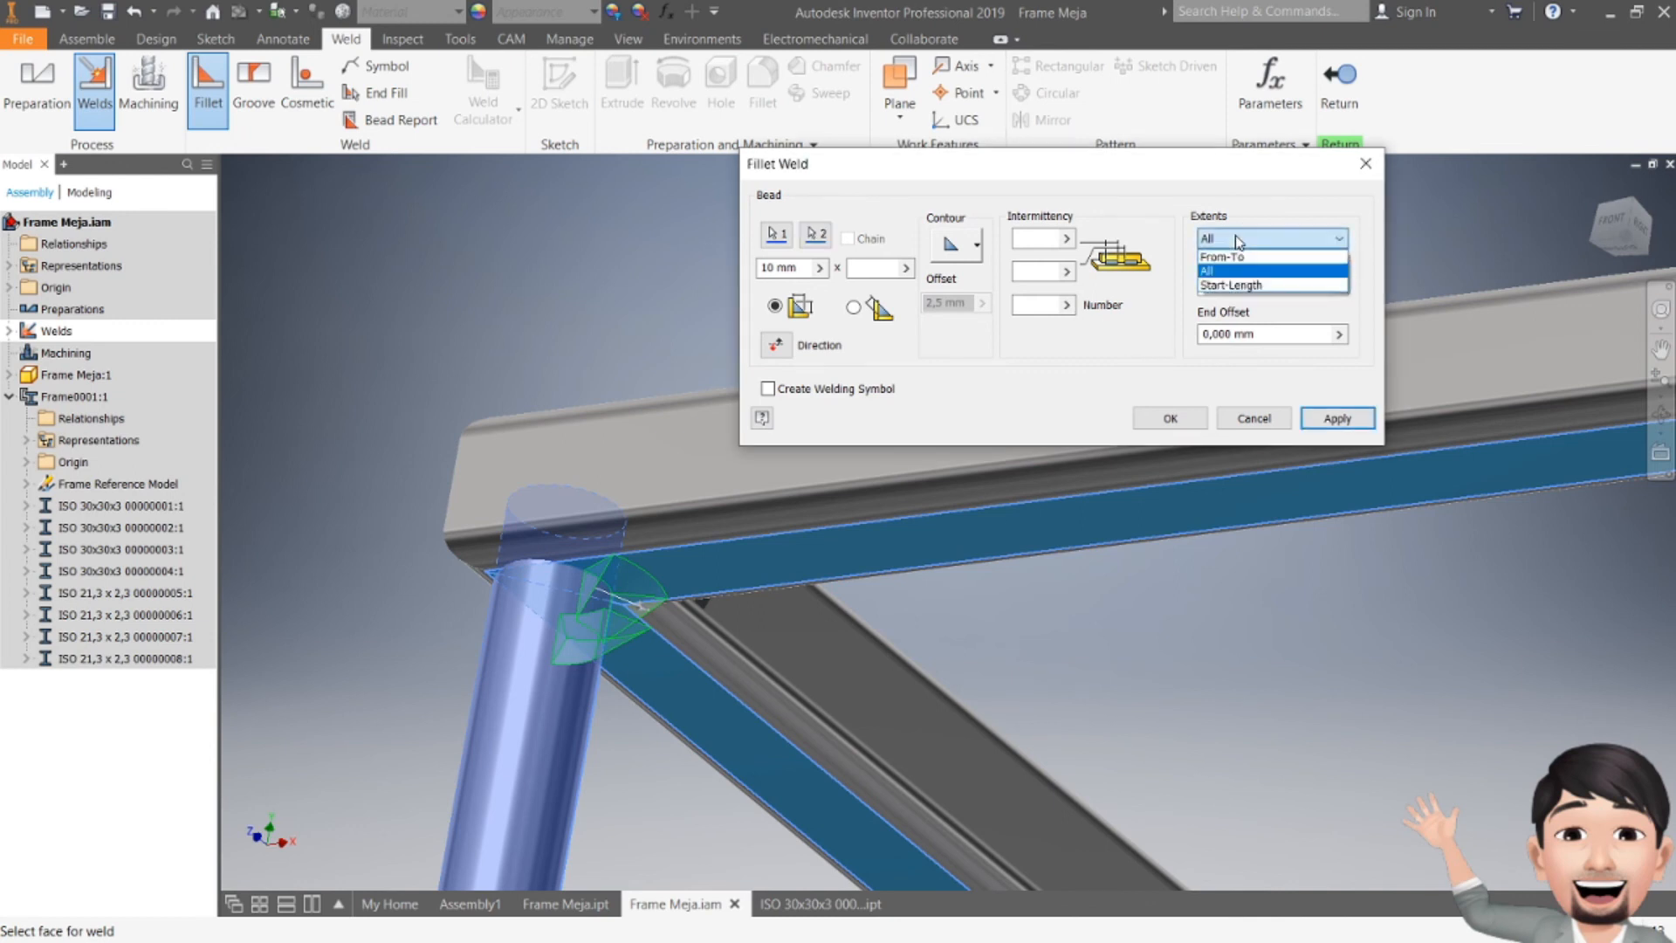
left_click(1238, 240)
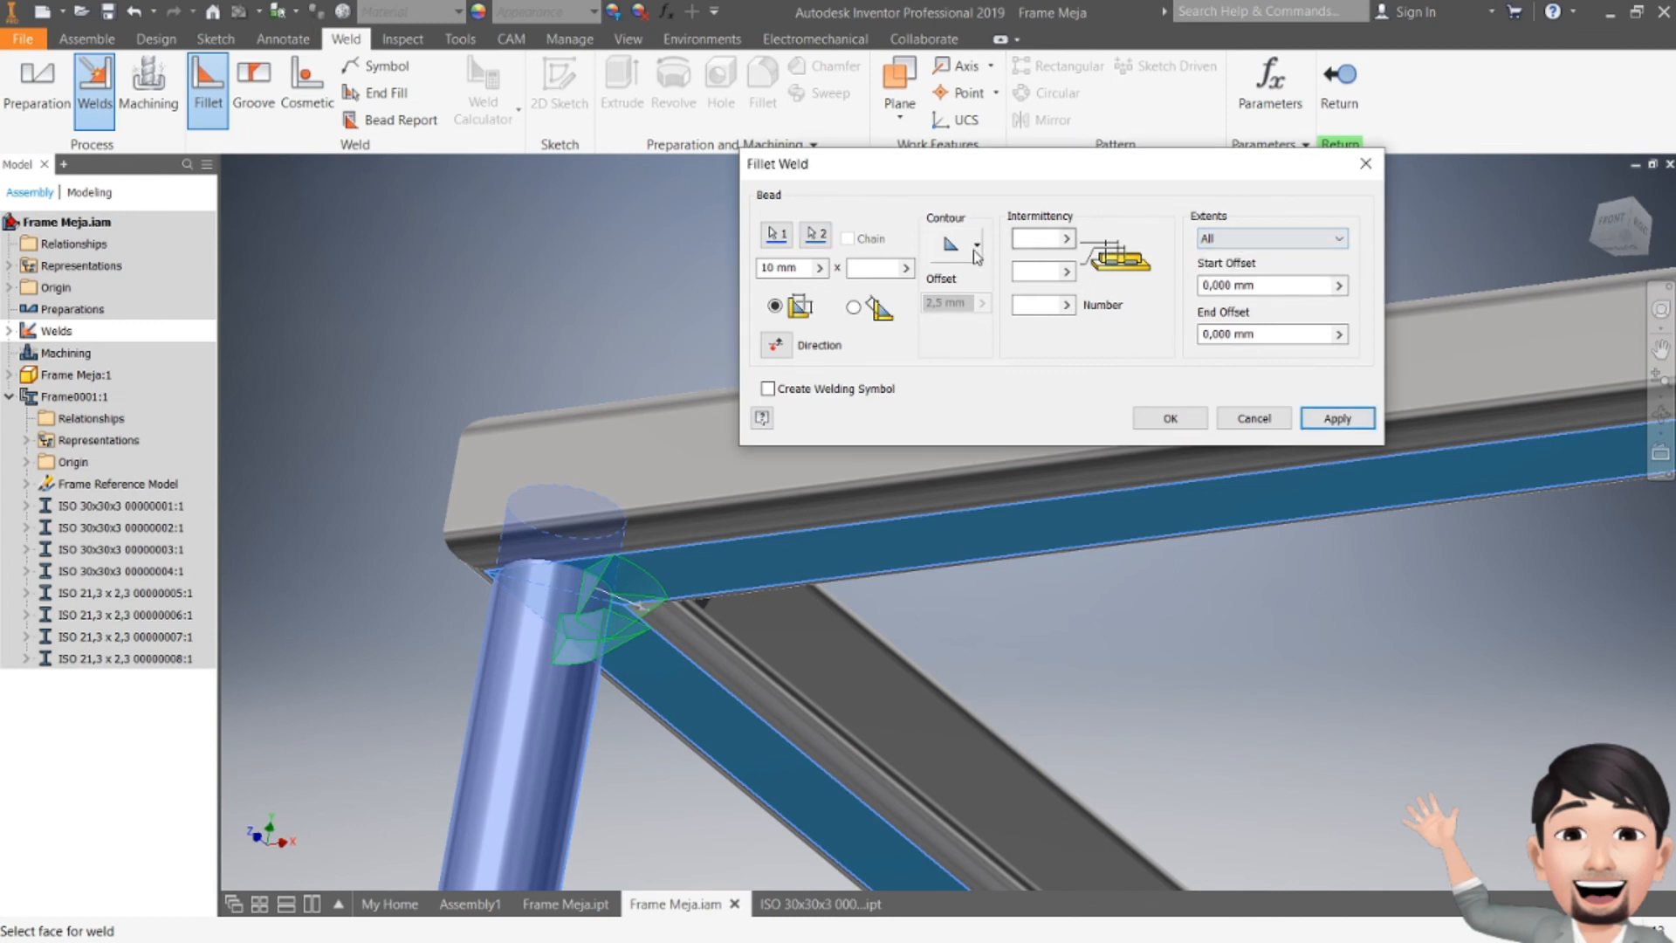
left_click(854, 307)
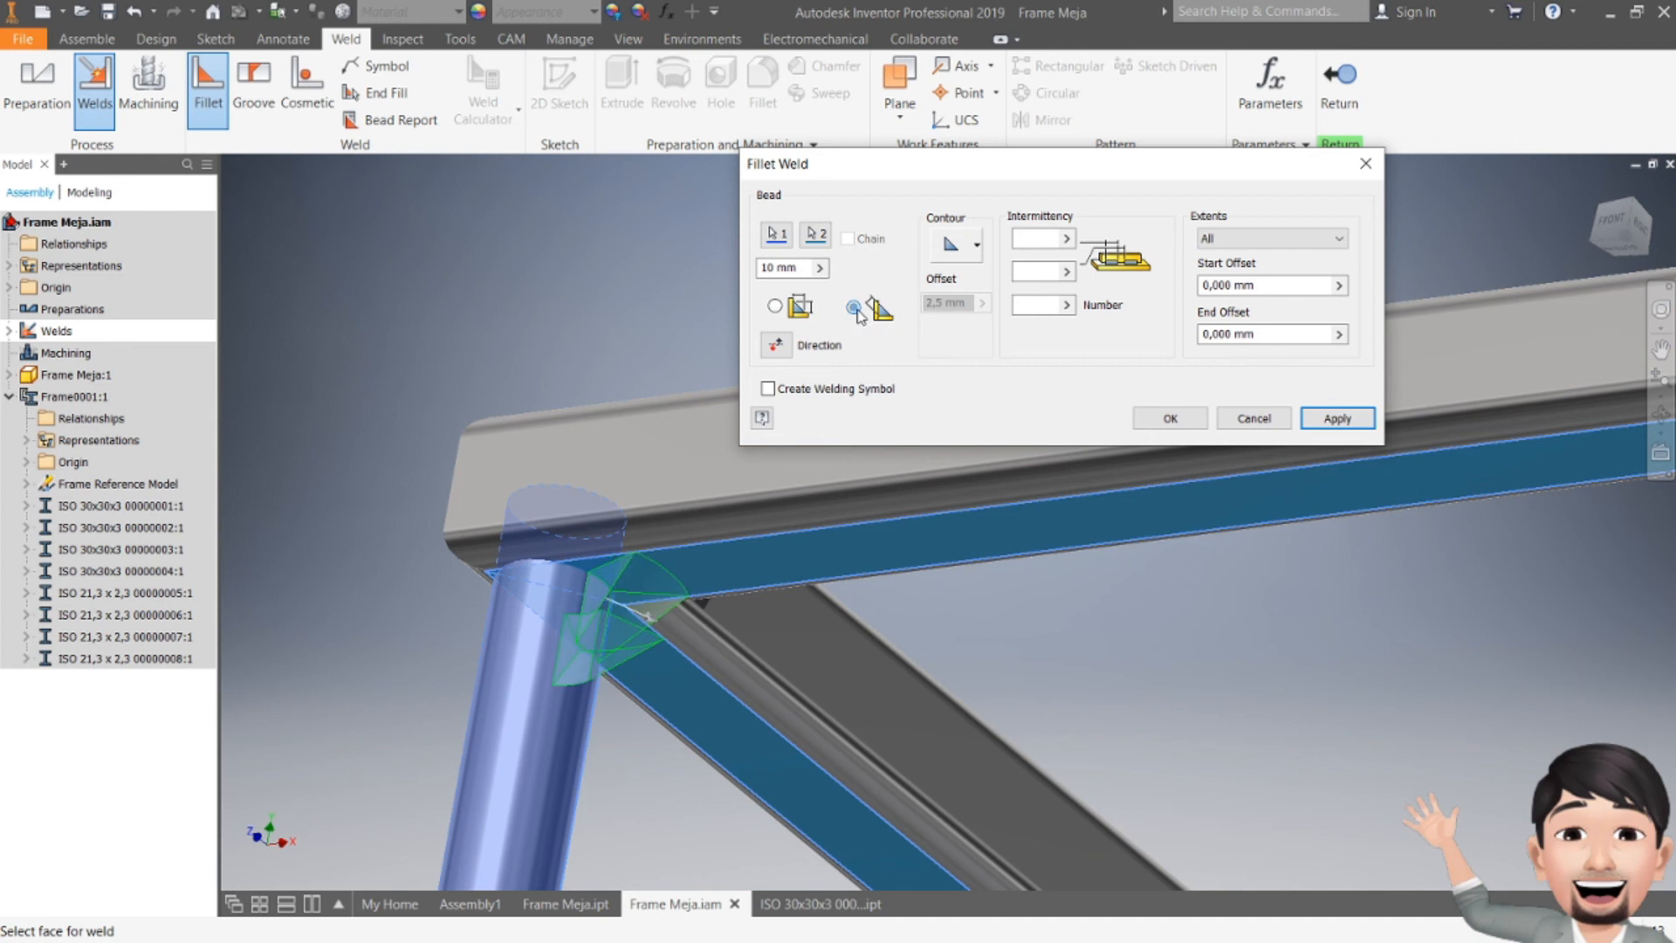
left_click(774, 306)
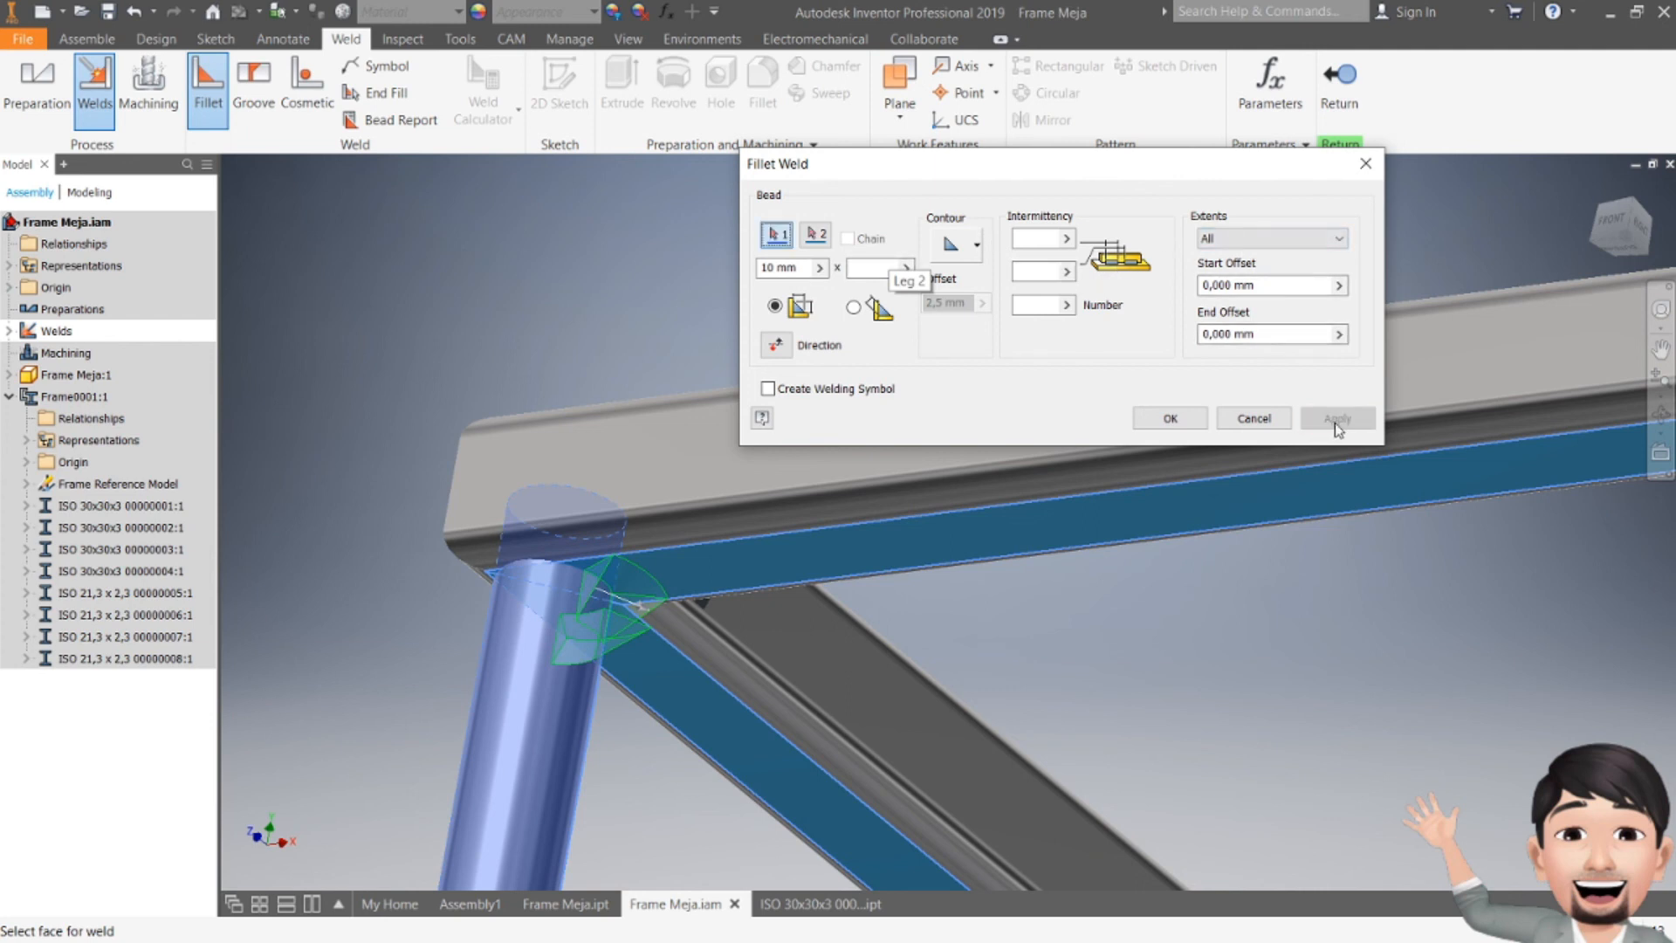
Step: Apply a 10 mm fillet weld between the third leg's top and the adjoining frame members
scroll(516, 424, "up", 5)
middle_click_drag(705, 536, 156, 486)
middle_click_drag(1354, 565, 966, 720)
scroll(972, 550, "up", 2)
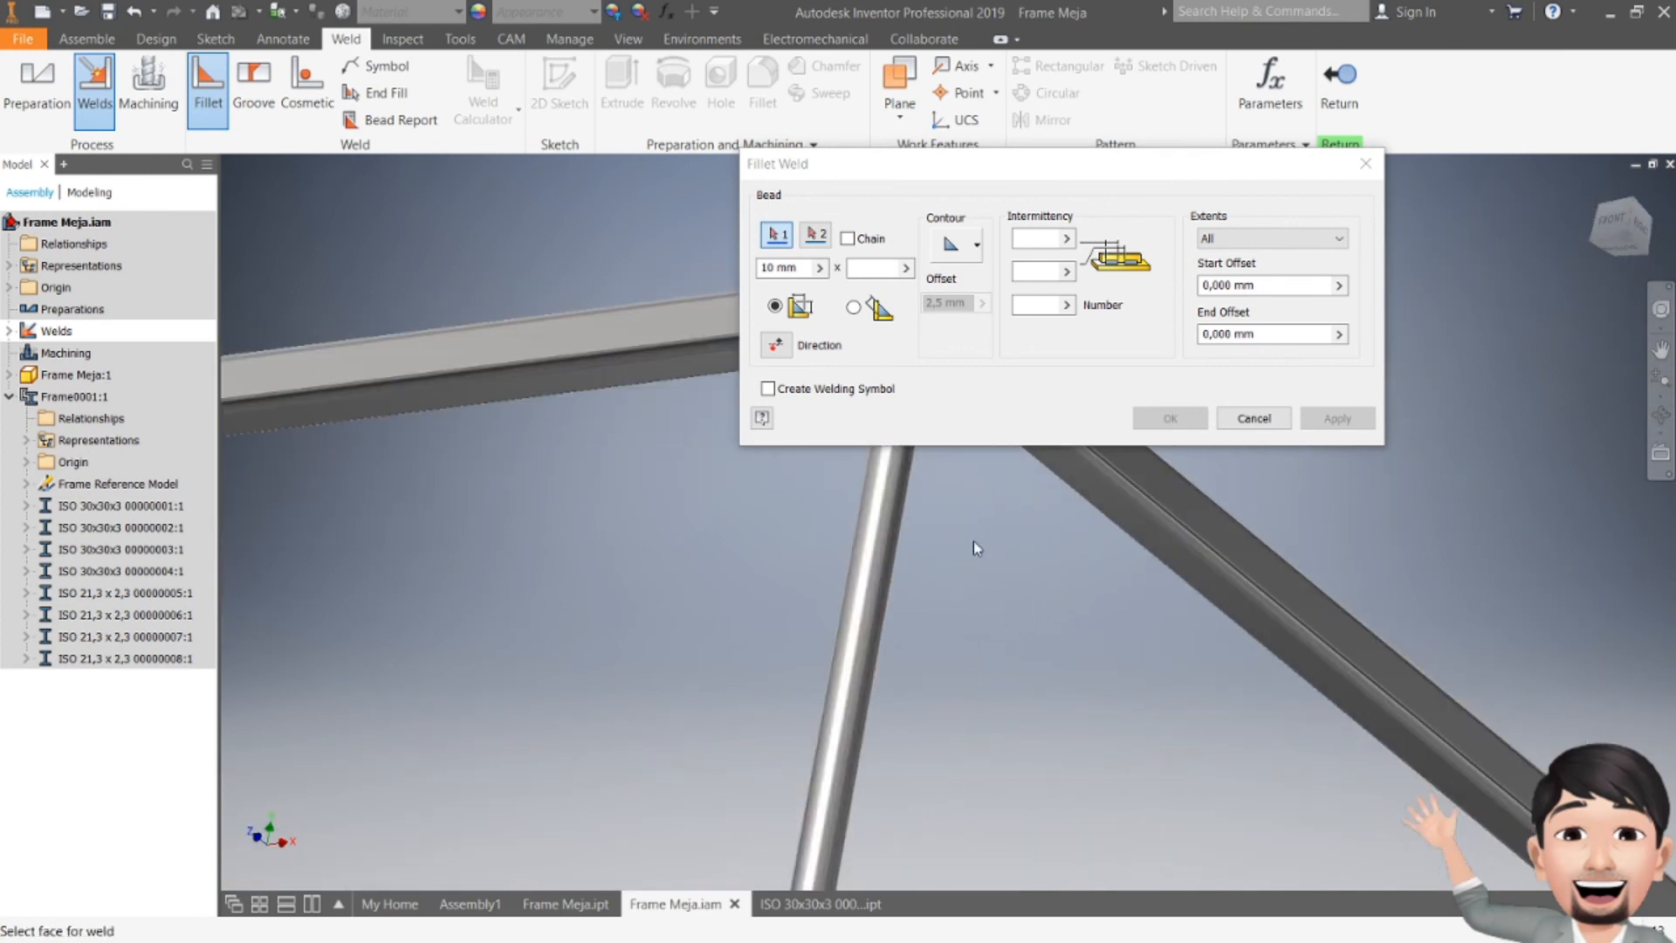
scroll(973, 778, "up", 2)
scroll(917, 628, "up", 2)
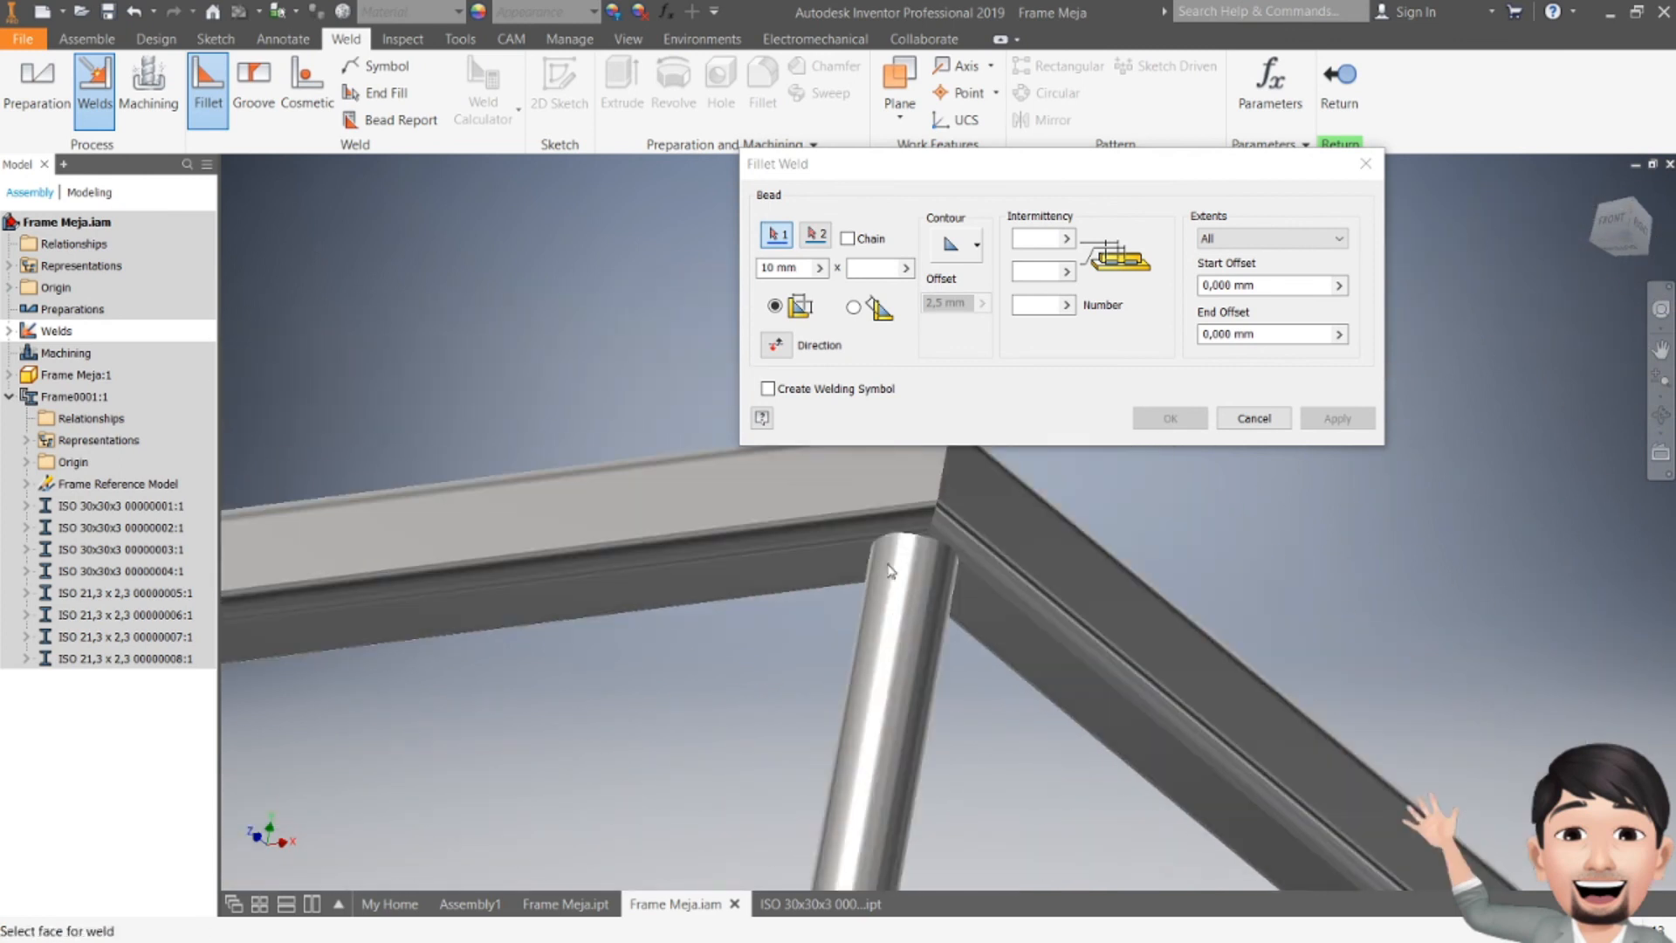
left_click(895, 576)
right_click(788, 566)
left_click(790, 569)
left_click(819, 580)
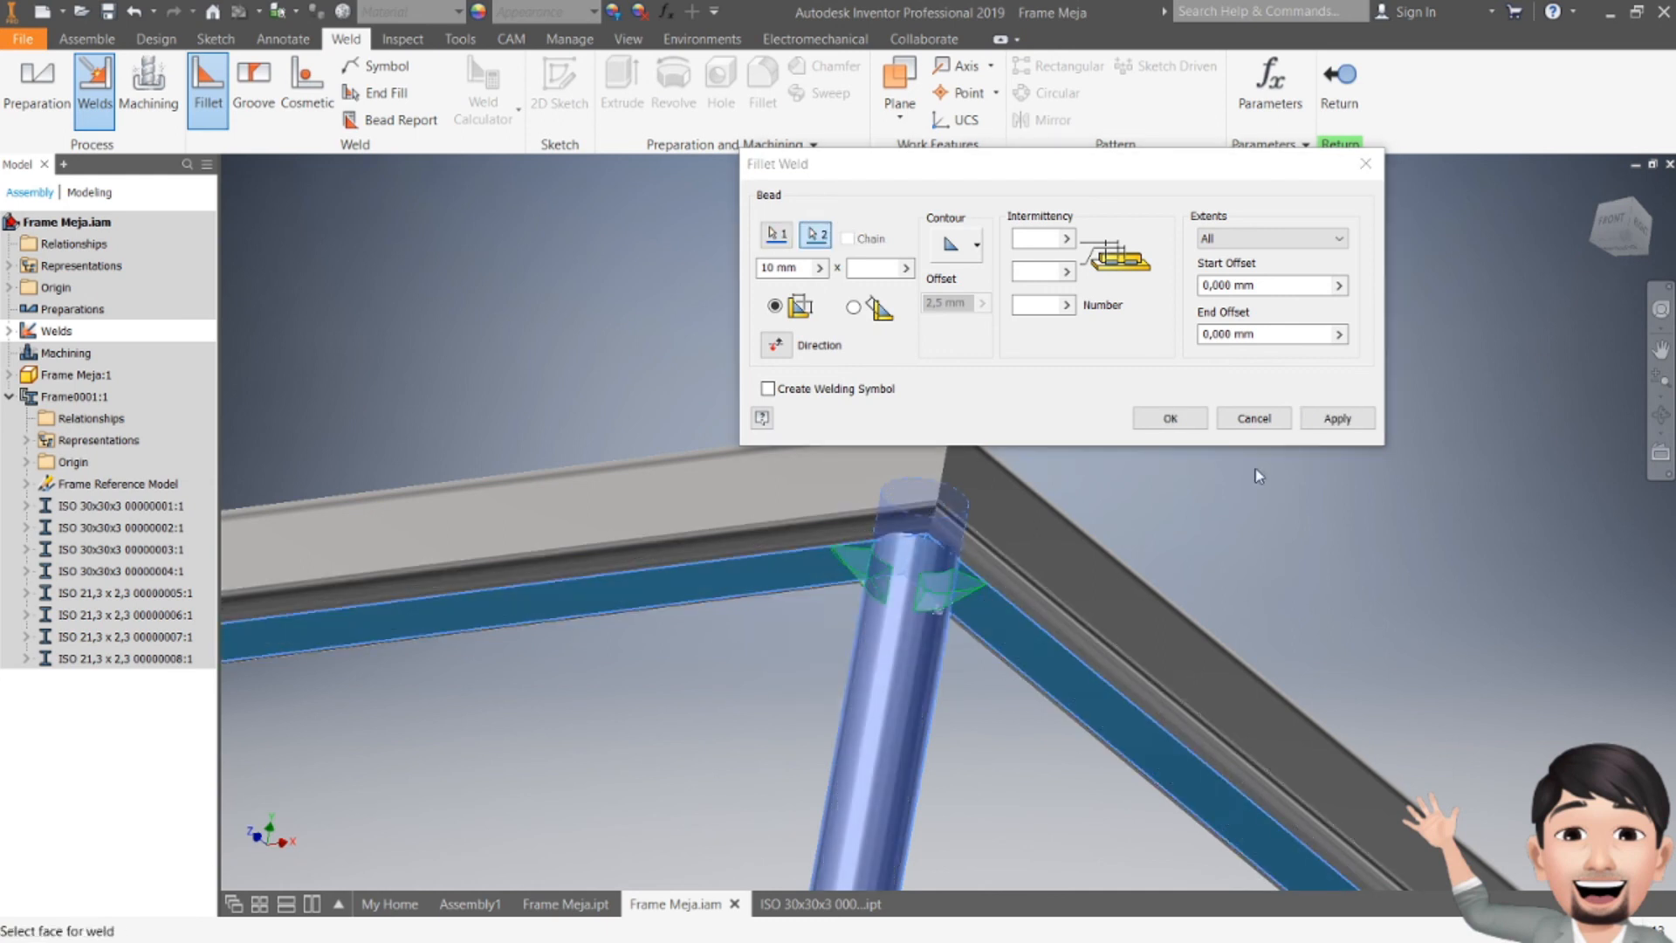
left_click(1338, 418)
Step: Apply a 10 mm fillet weld between the fourth leg's top and the frame members above it
scroll(1222, 845, "down", 3)
scroll(1222, 845, "up", 6)
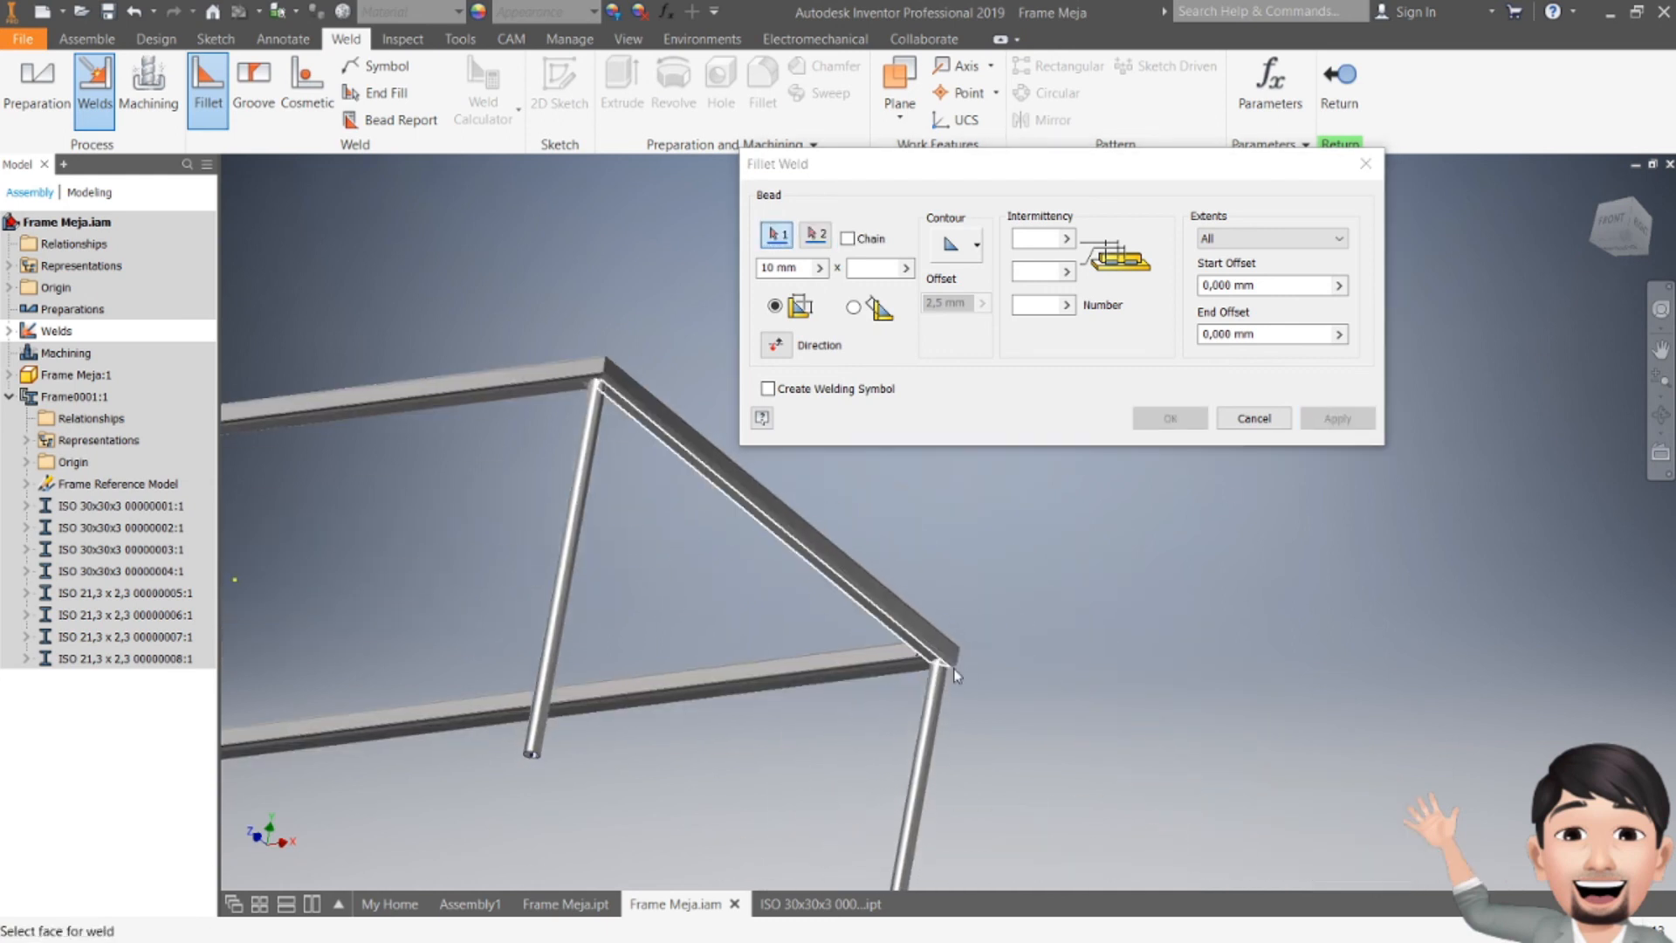
left_click(933, 703)
right_click(866, 687)
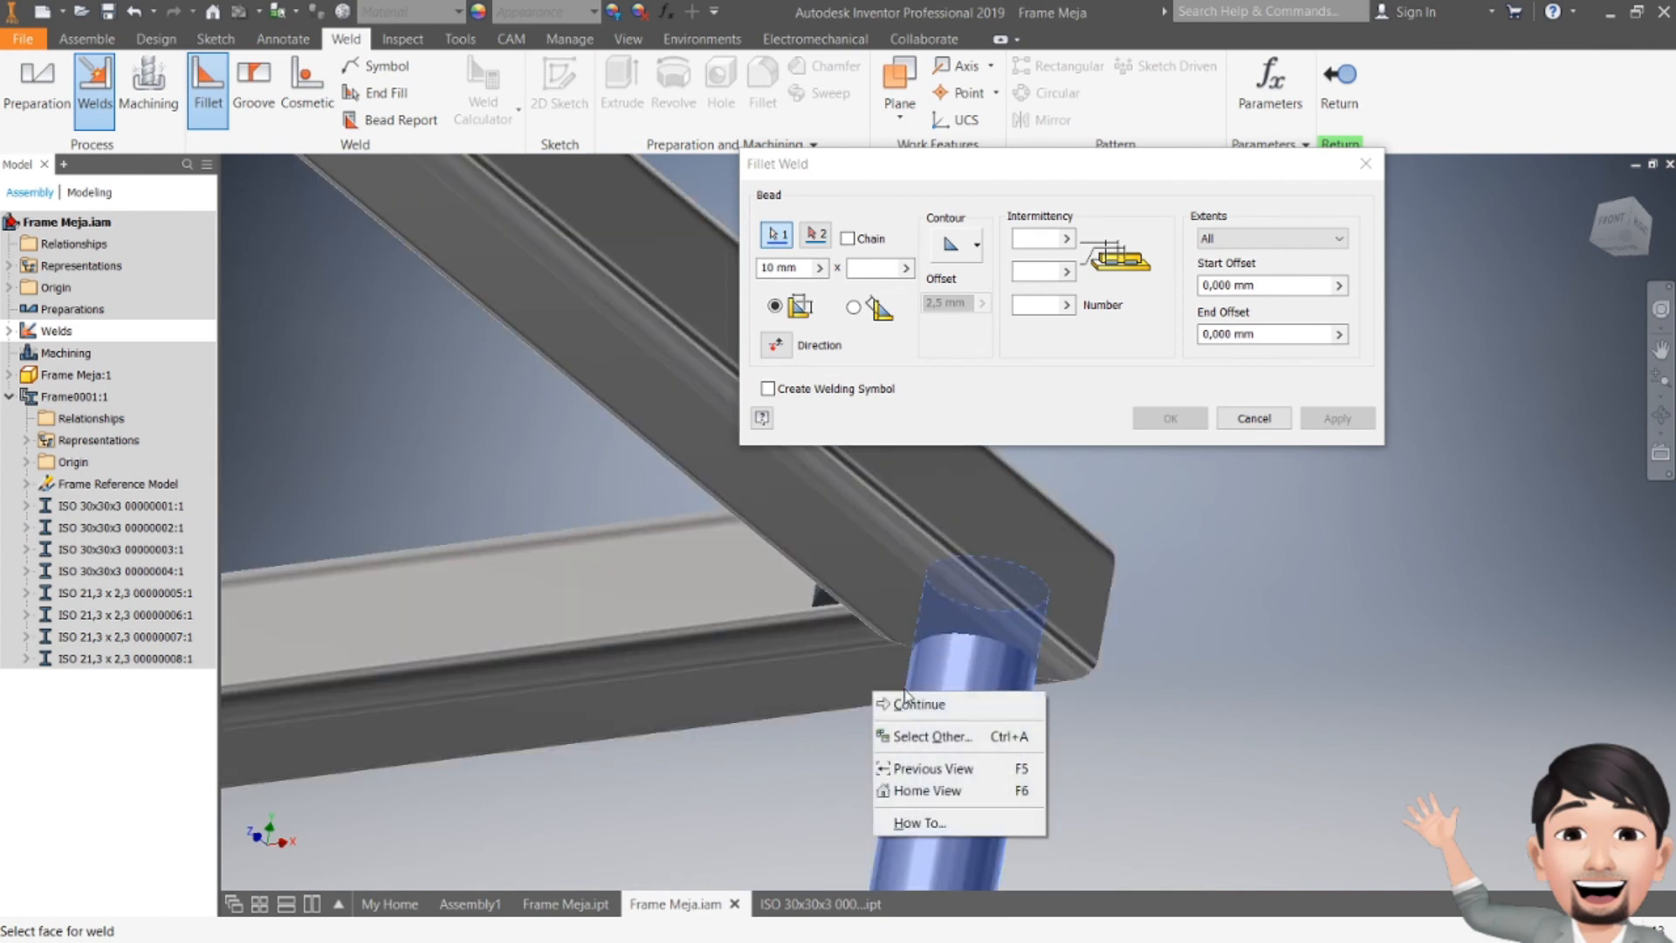
left_click(917, 700)
left_click(879, 616)
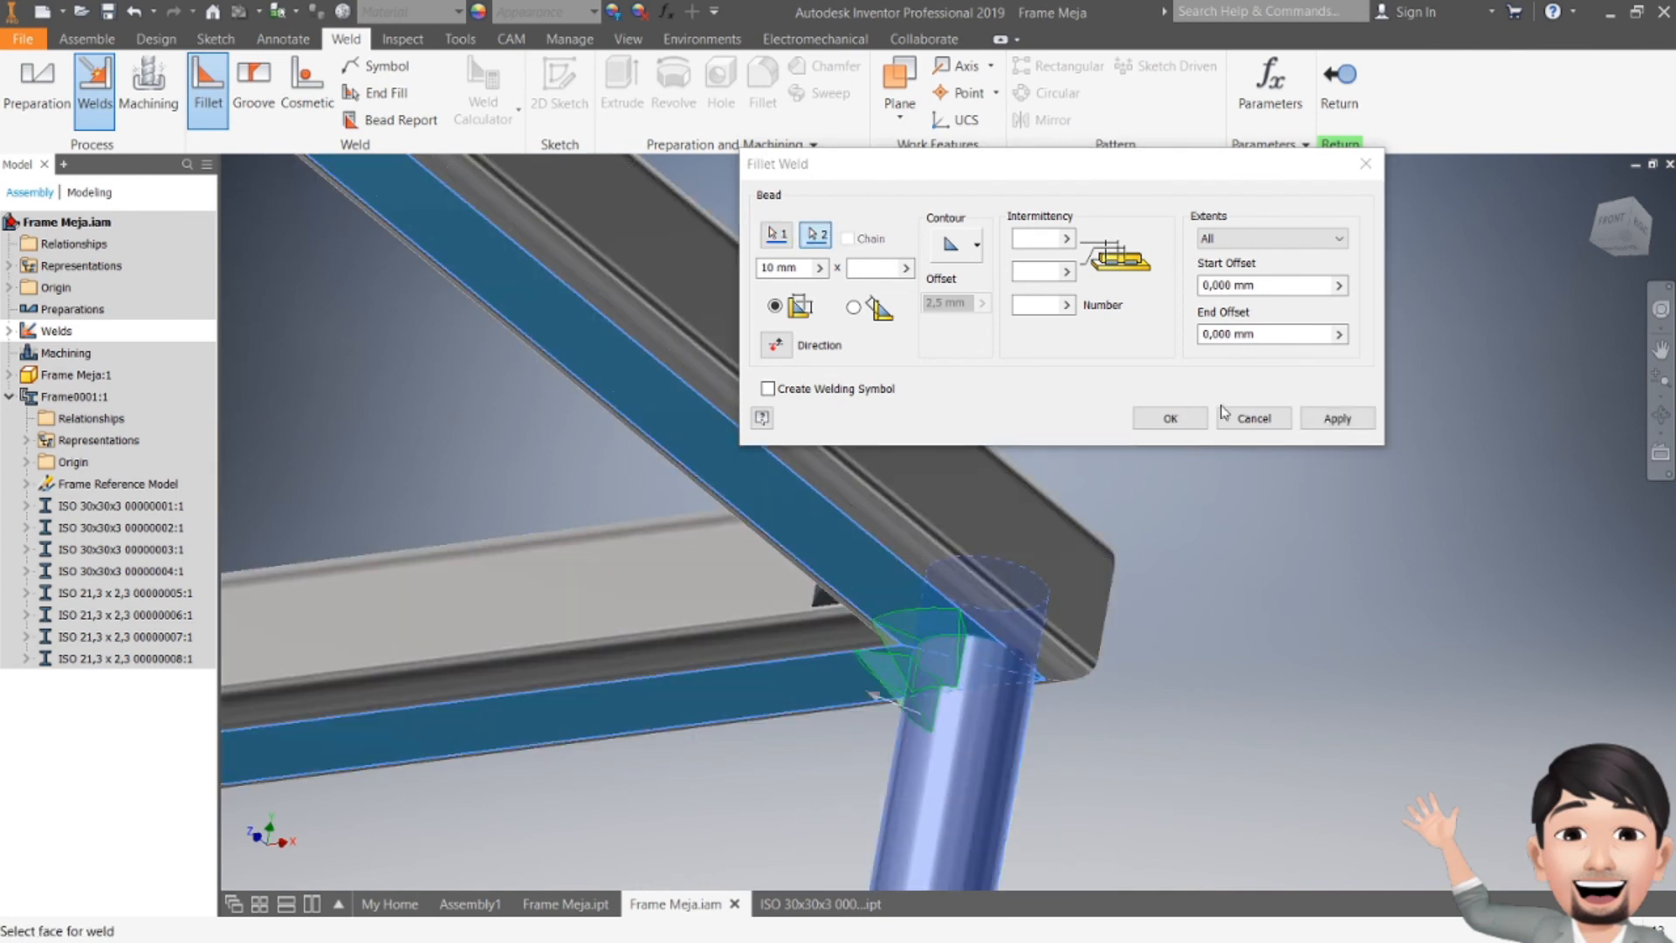
left_click(1323, 418)
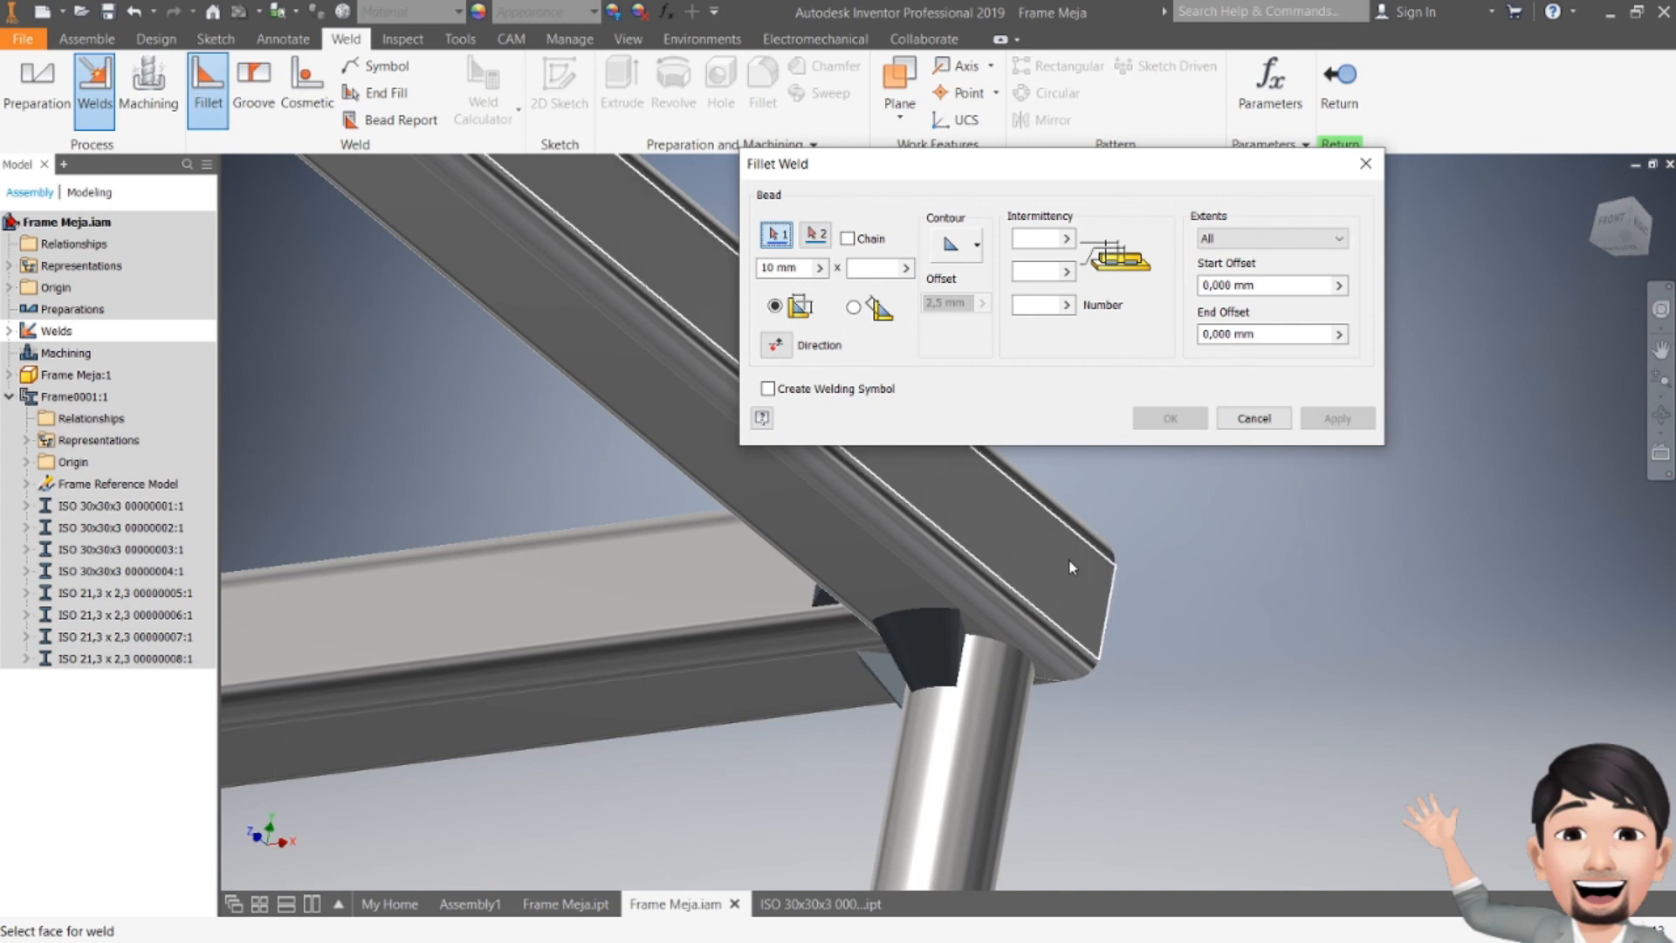
Step: Close the fillet weld dialog and examine the whole welded table frame from above
key("Escape")
scroll(1077, 569, "down", 8)
key("F4")
left_click_drag(808, 604, 896, 691)
middle_click_drag(898, 691, 1073, 515)
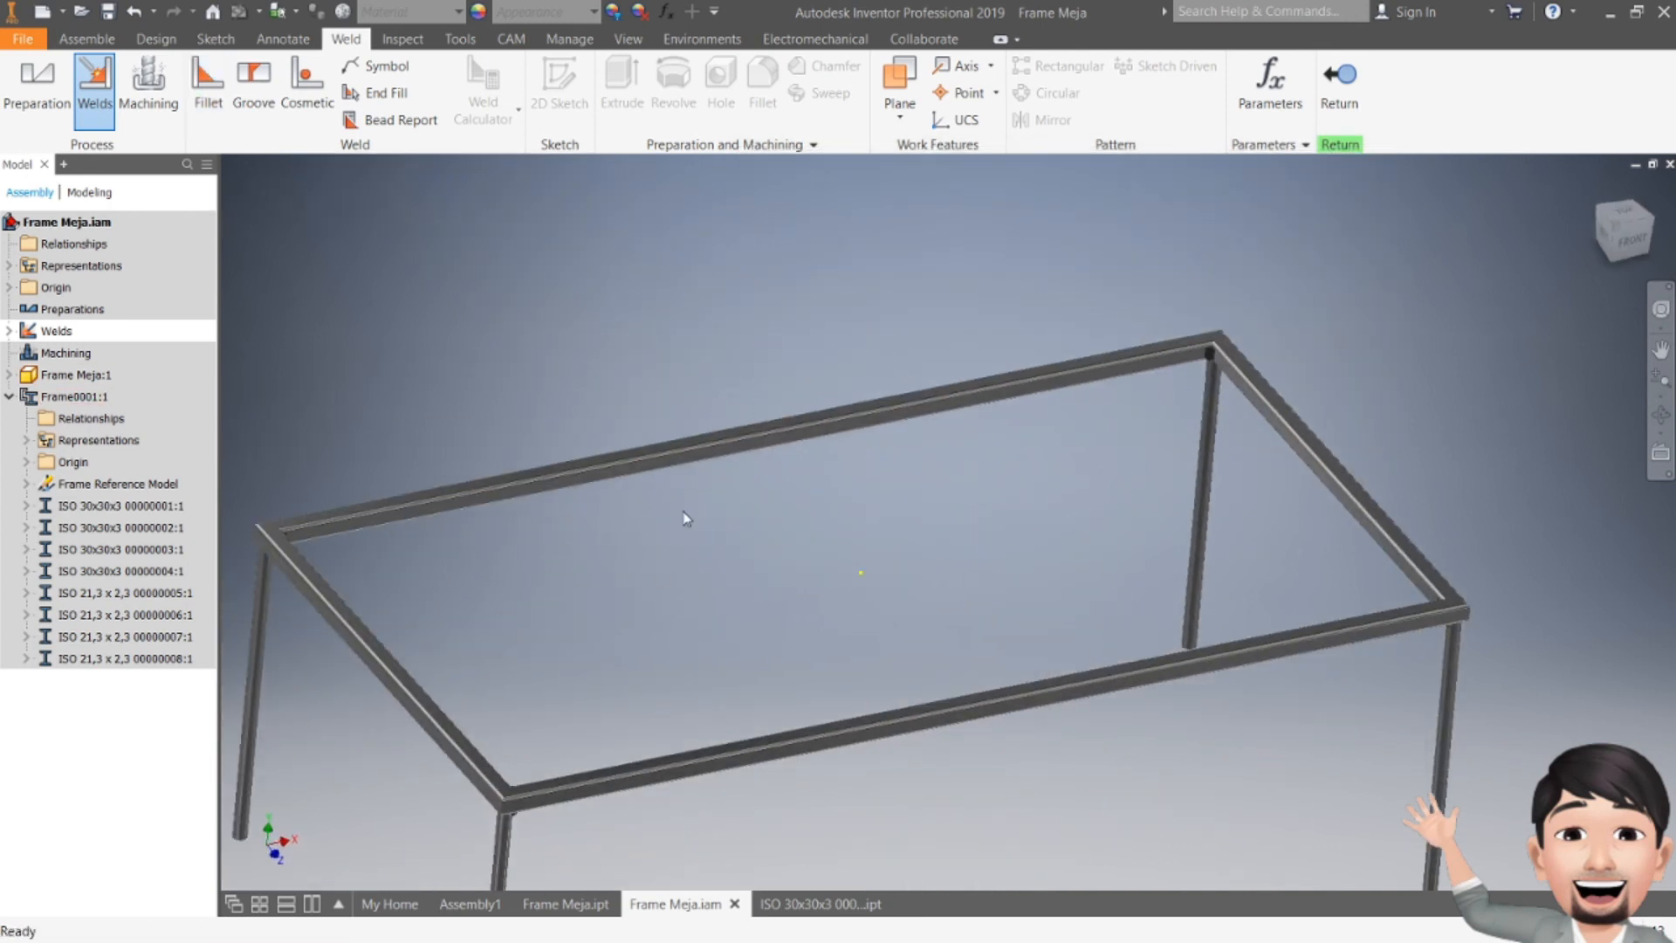
middle_click_drag(771, 520, 922, 532)
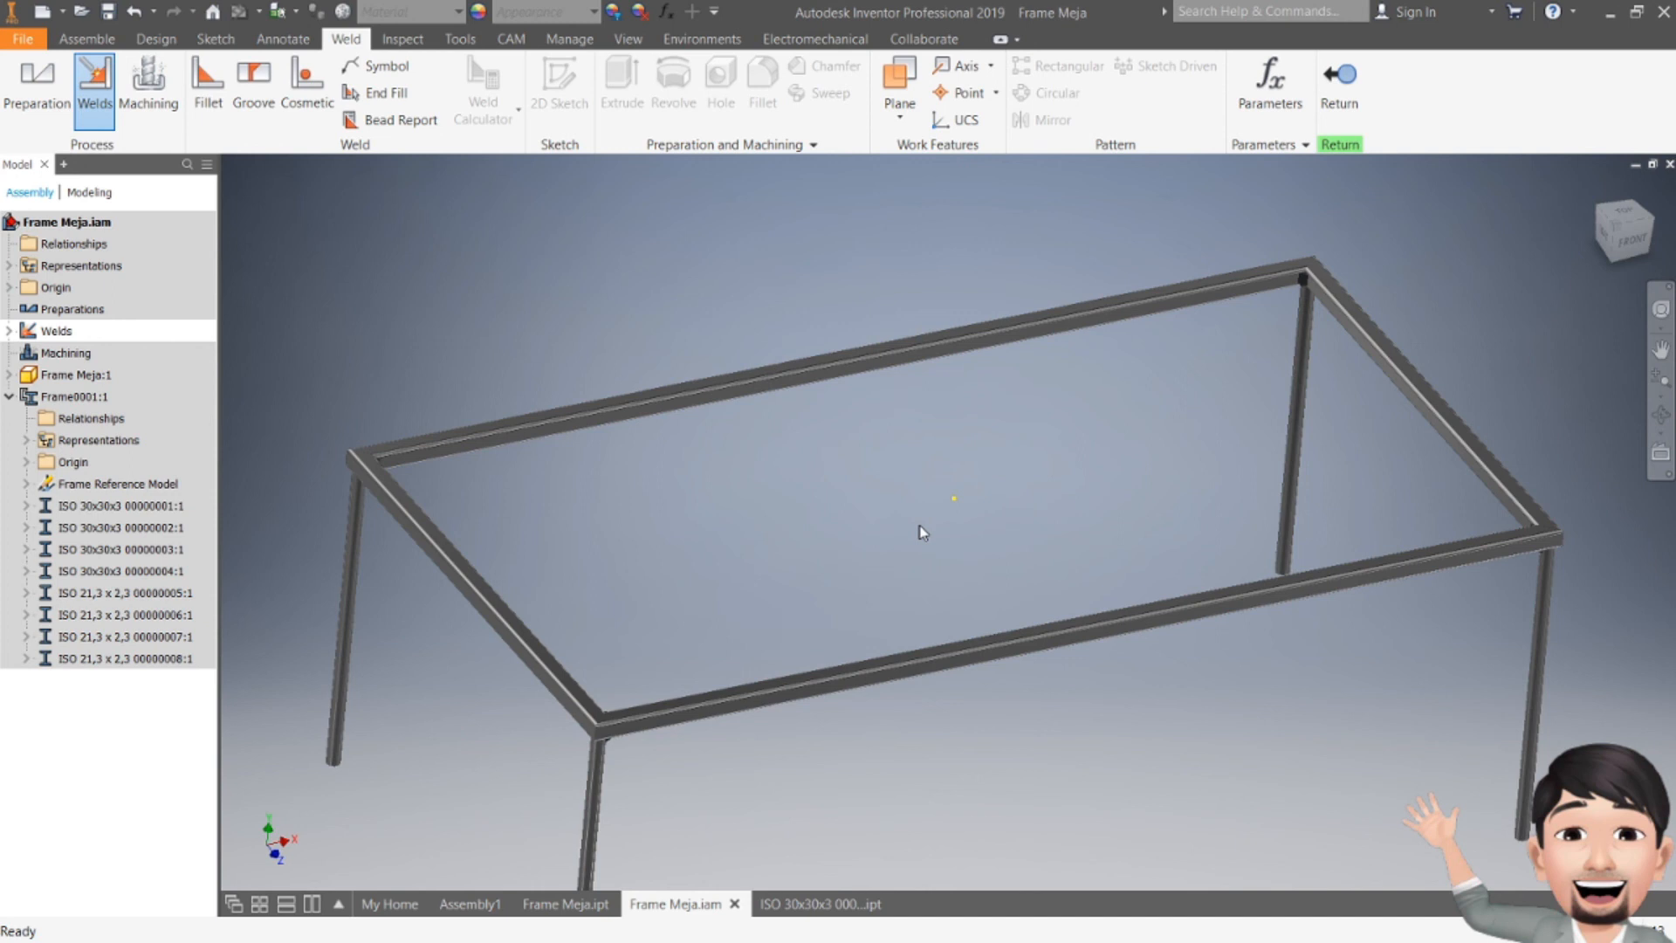
middle_click_drag(923, 532, 936, 509)
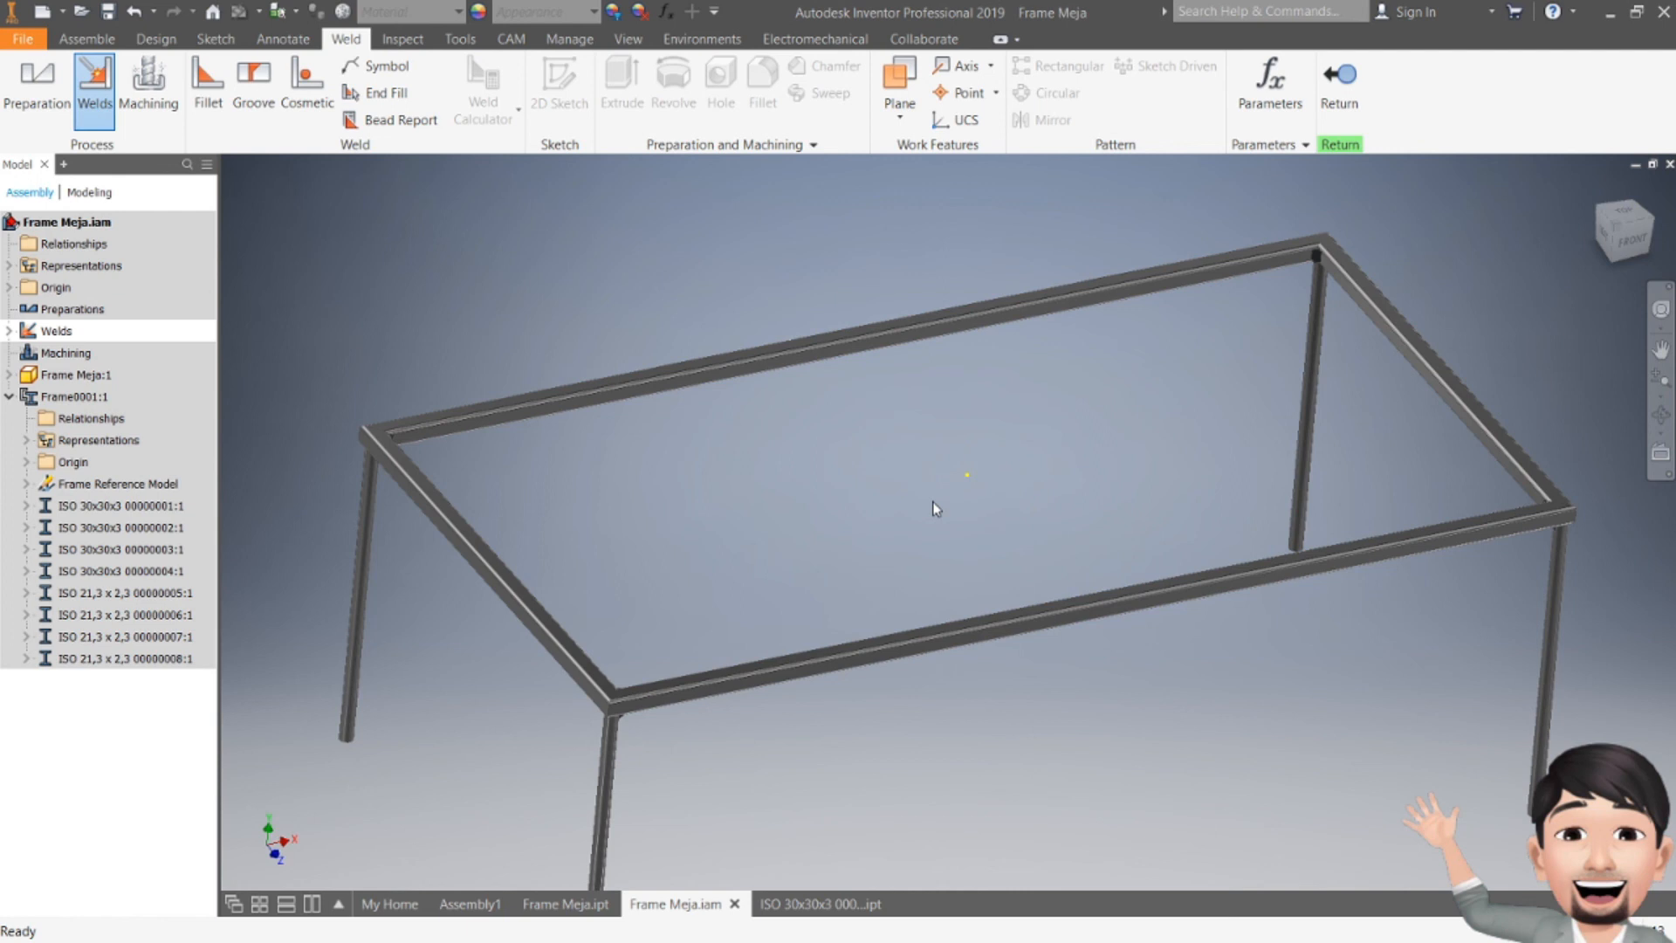
left_click(460, 425)
Step: Open the ISO 30x30x3 member part document and return to the Frame Meja assembly
left_click(812, 905)
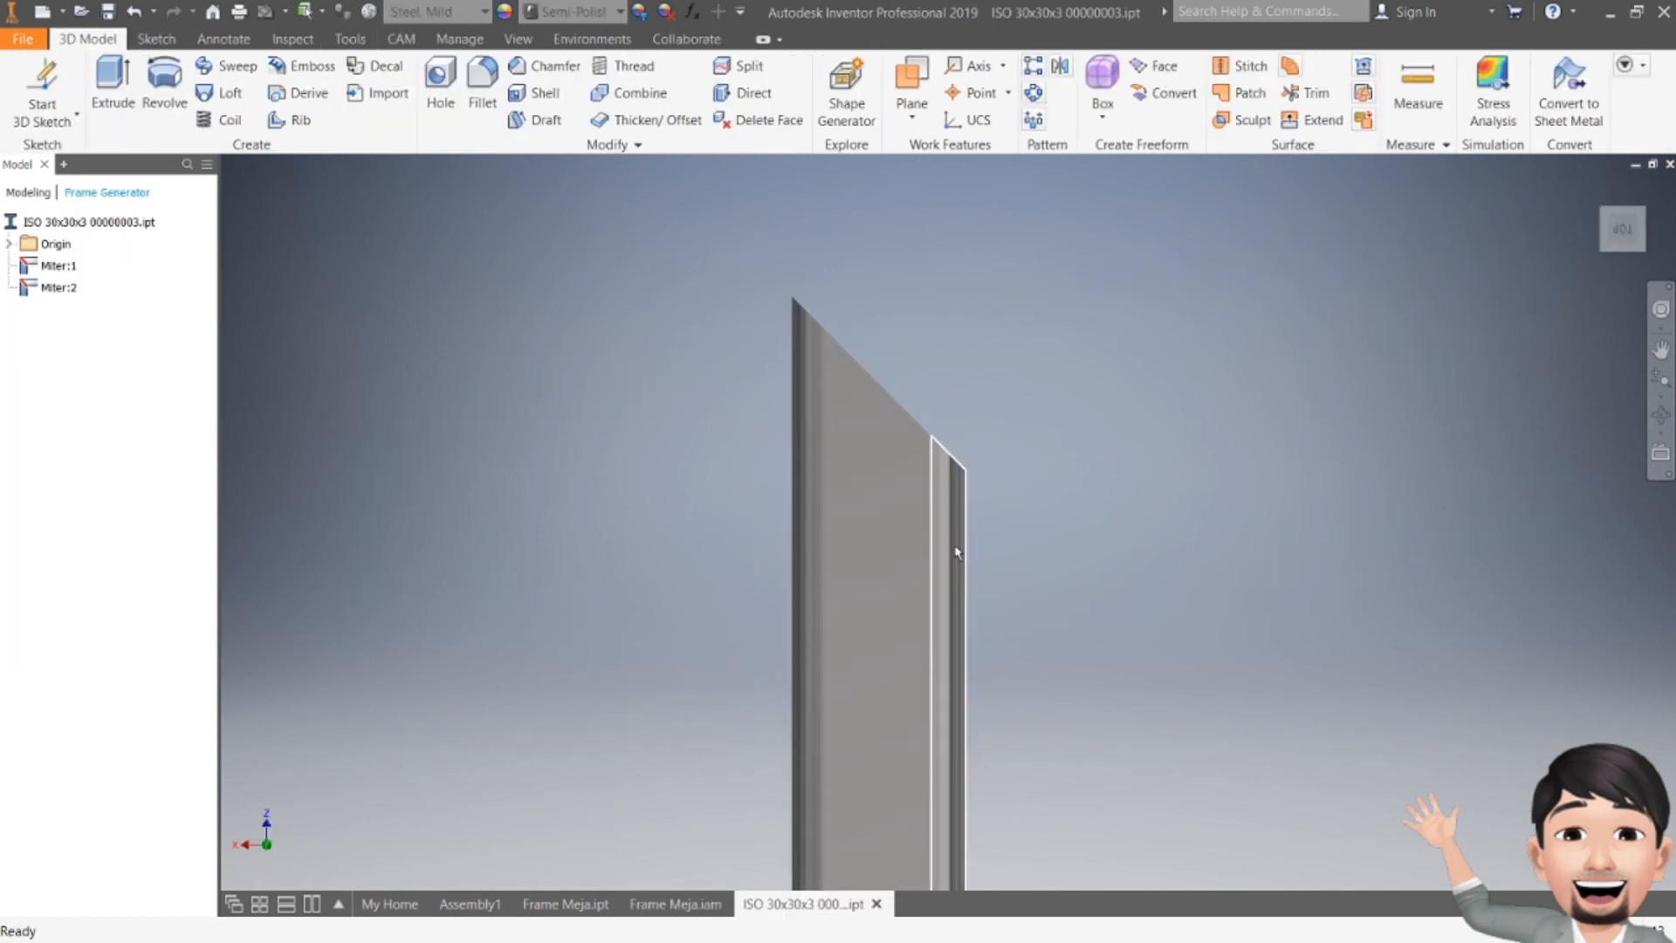
left_click(675, 904)
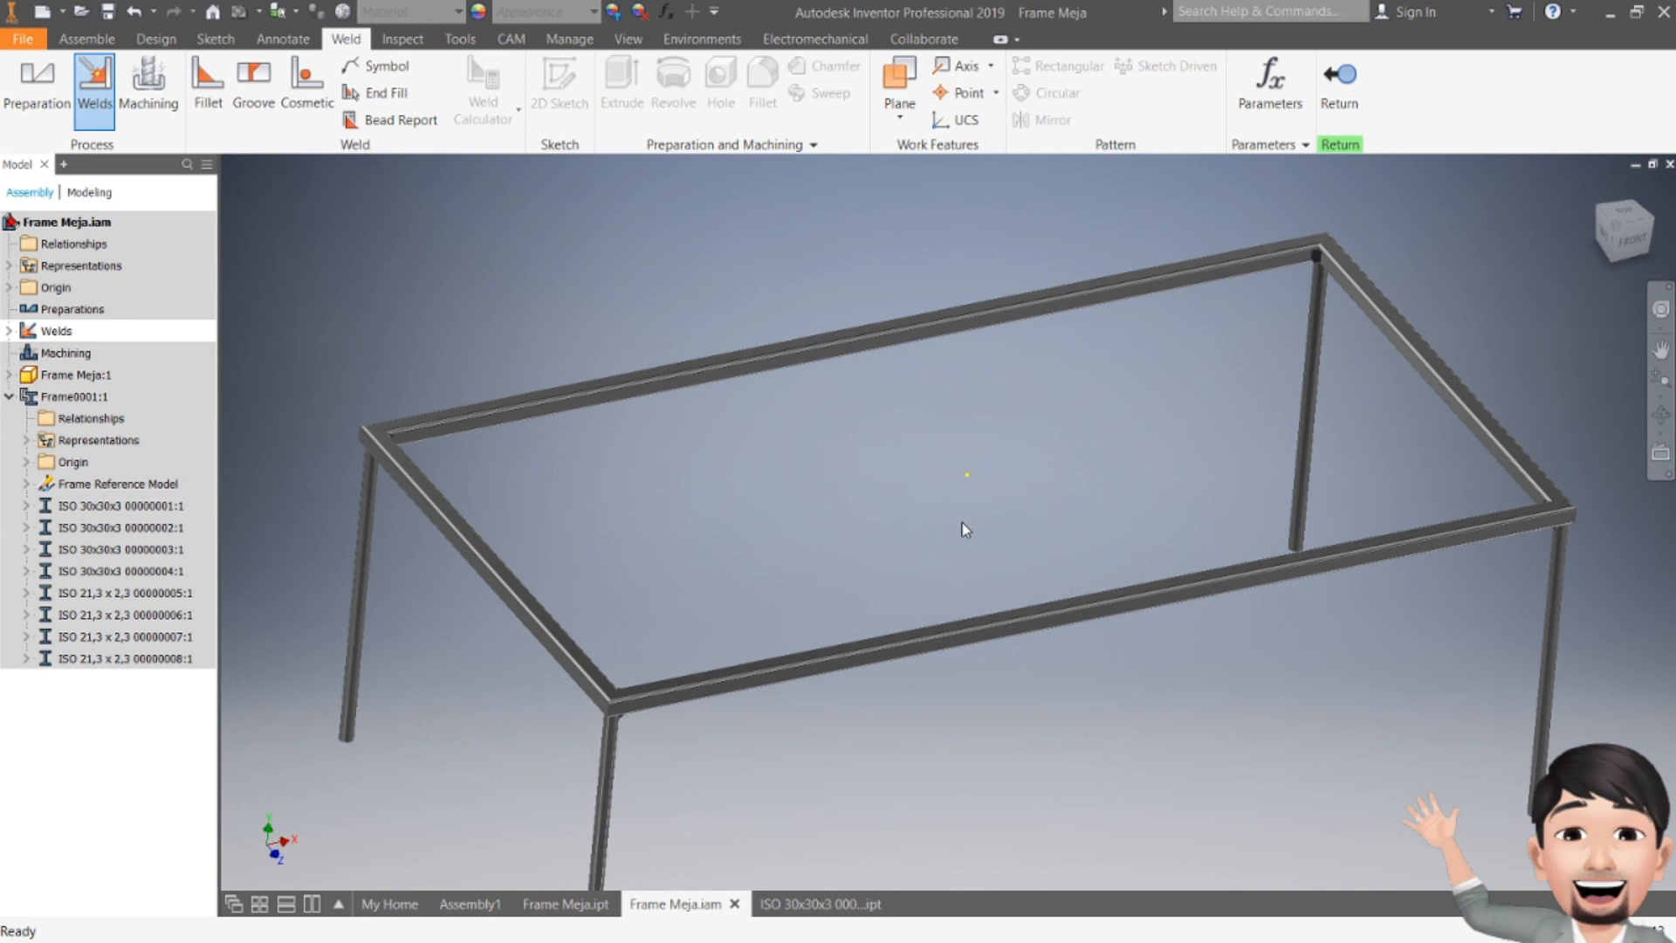
Step: Inspect the complete welded frame from an isometric viewpoint, checking all legs and corners
middle_click_drag(935, 580, 972, 516)
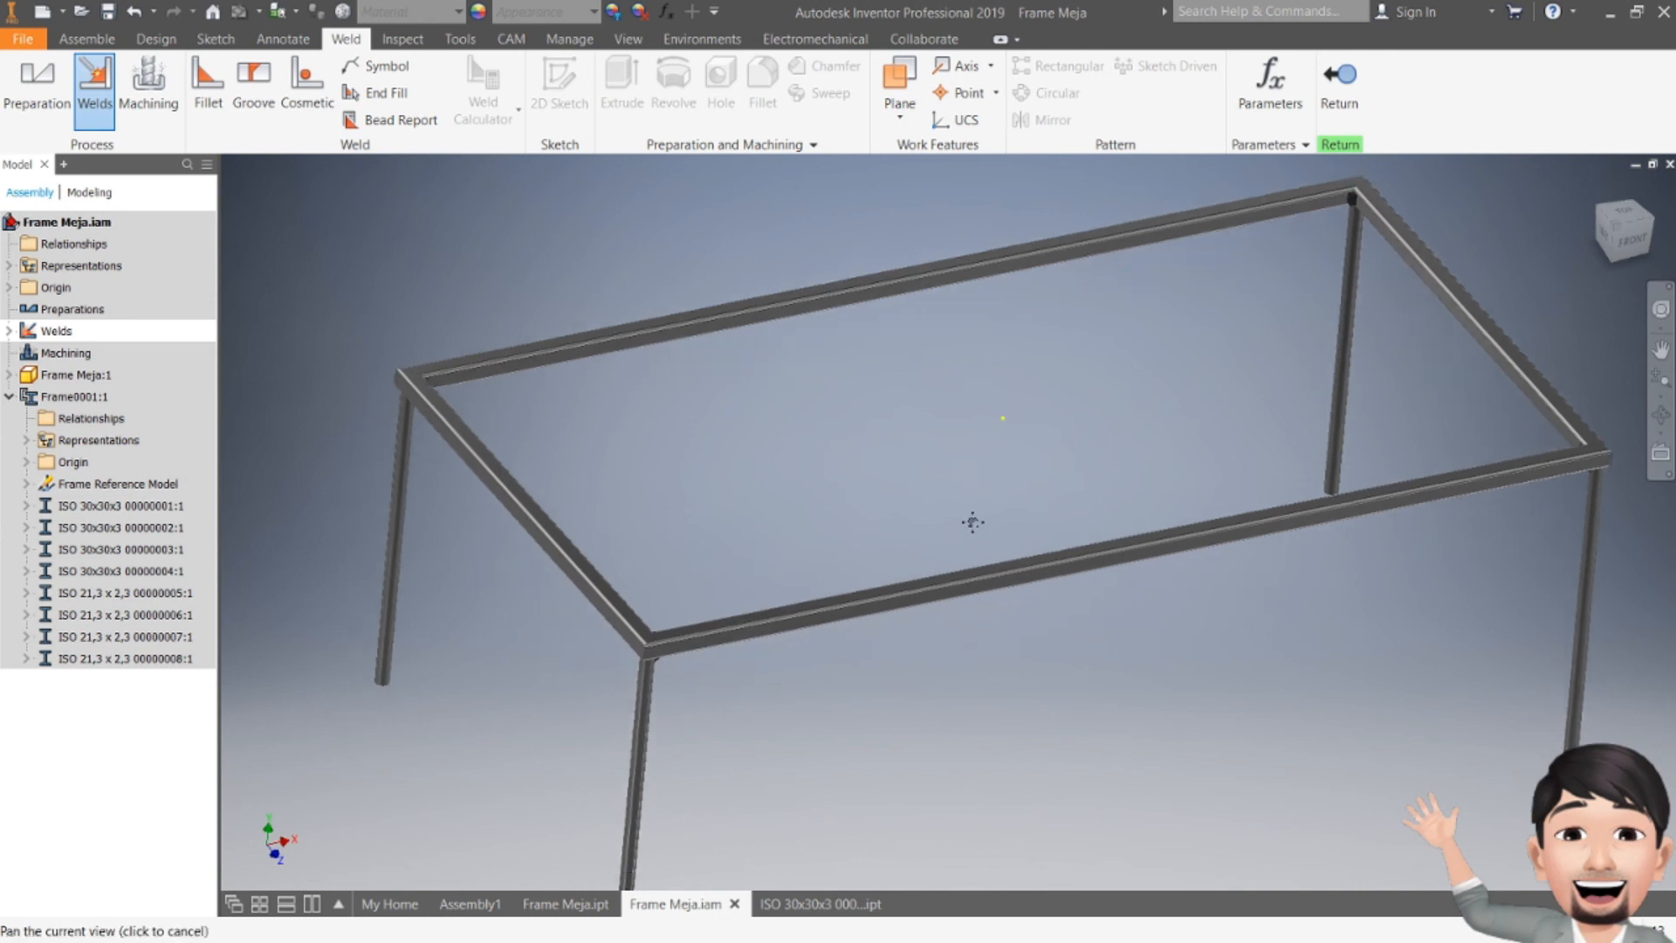
left_click(1630, 237)
left_click_drag(1613, 188, 1638, 271)
scroll(972, 541, "down", 3)
middle_click_drag(972, 542, 904, 651)
scroll(968, 568, "up", 3)
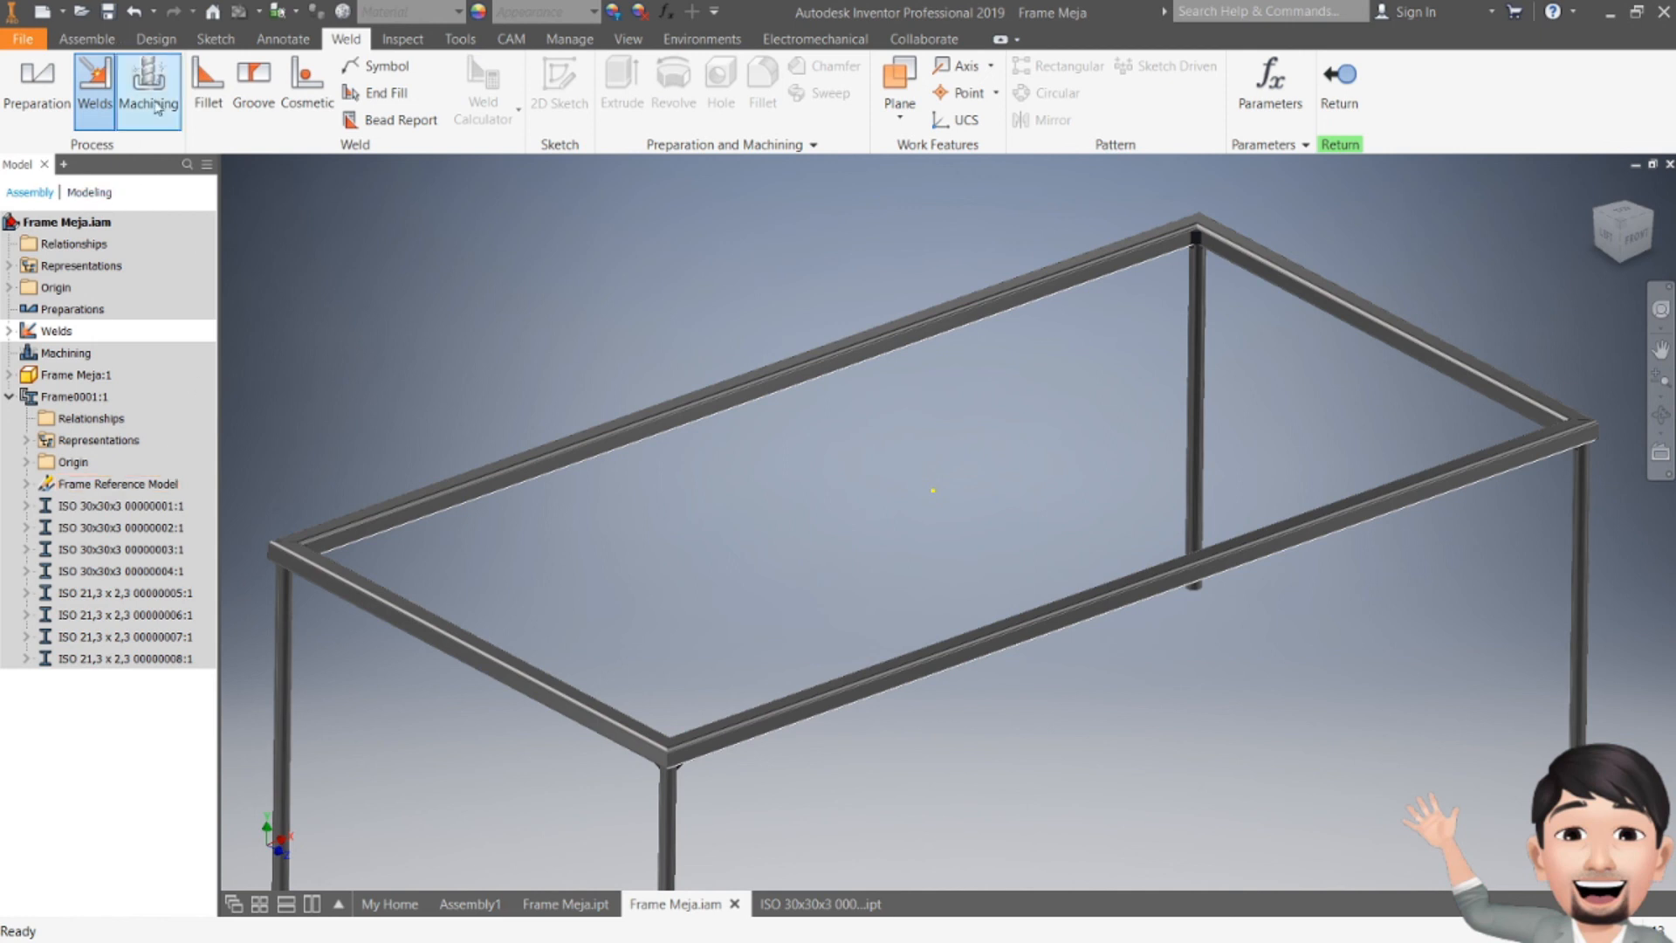
left_click(99, 42)
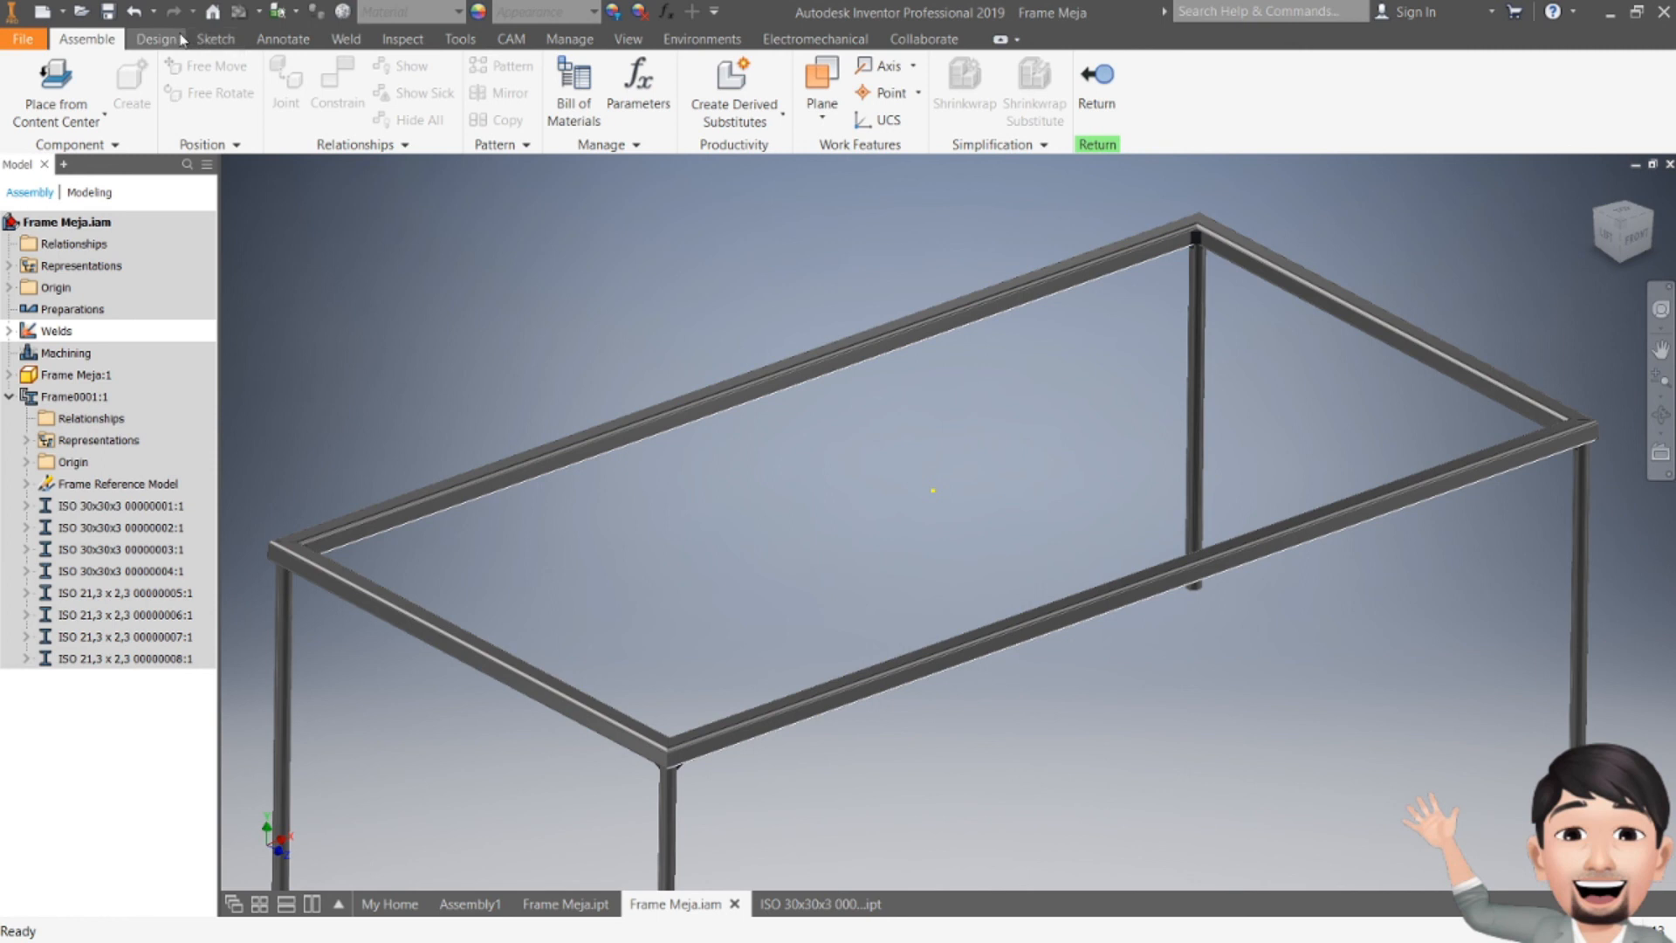
left_click(179, 39)
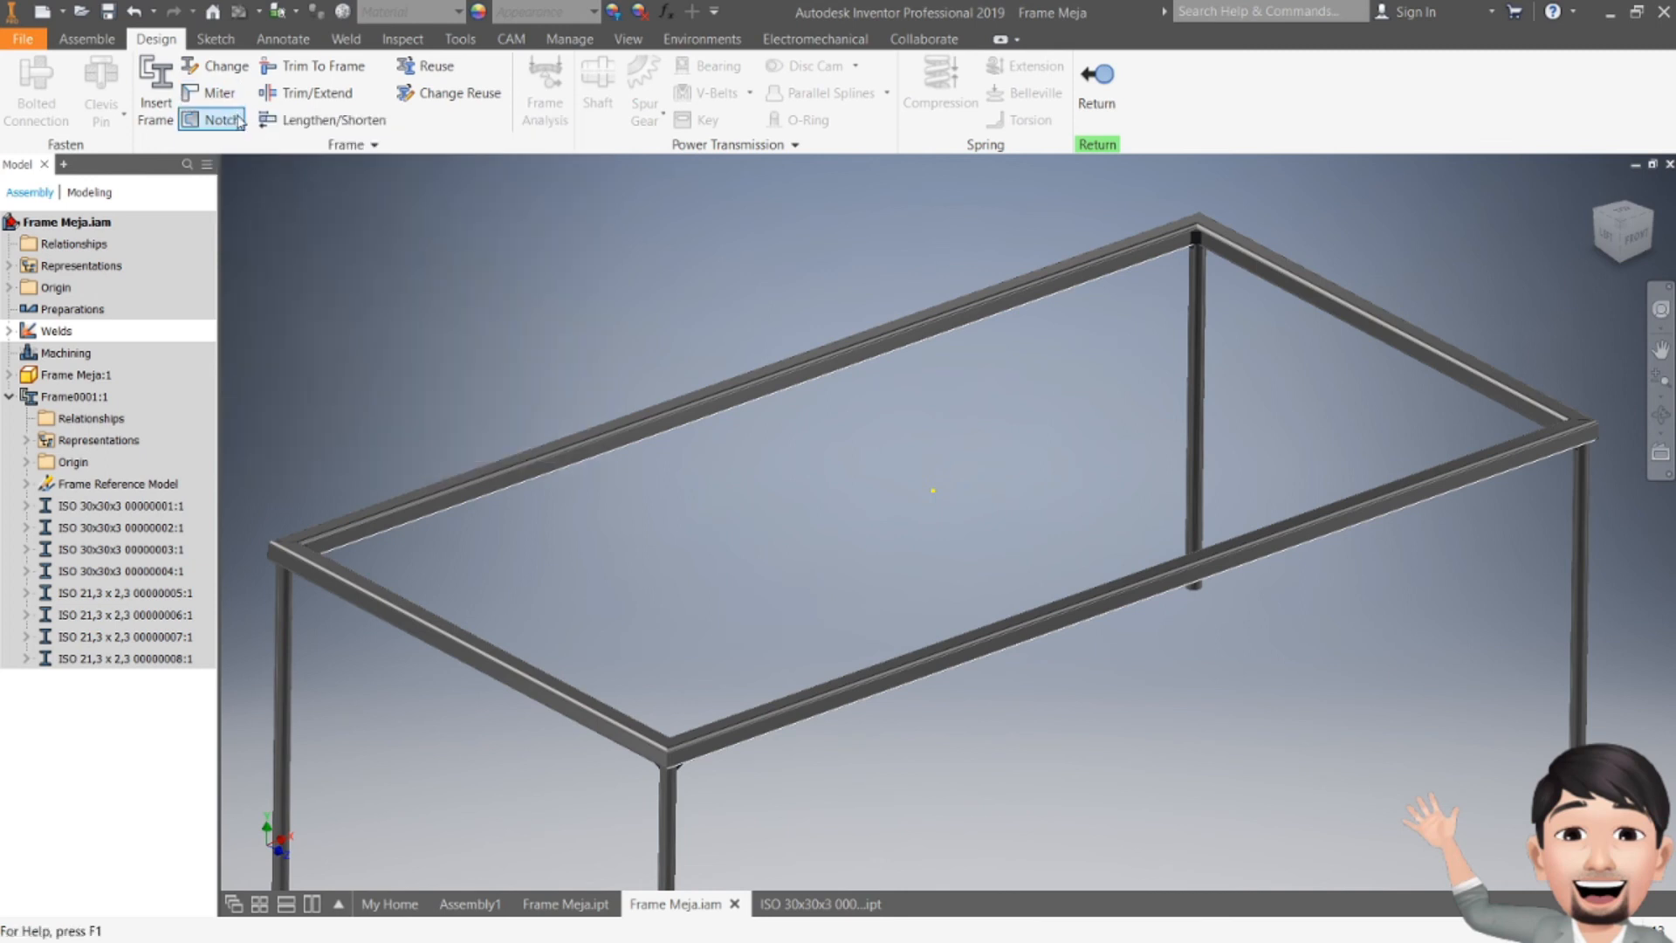
left_click(344, 40)
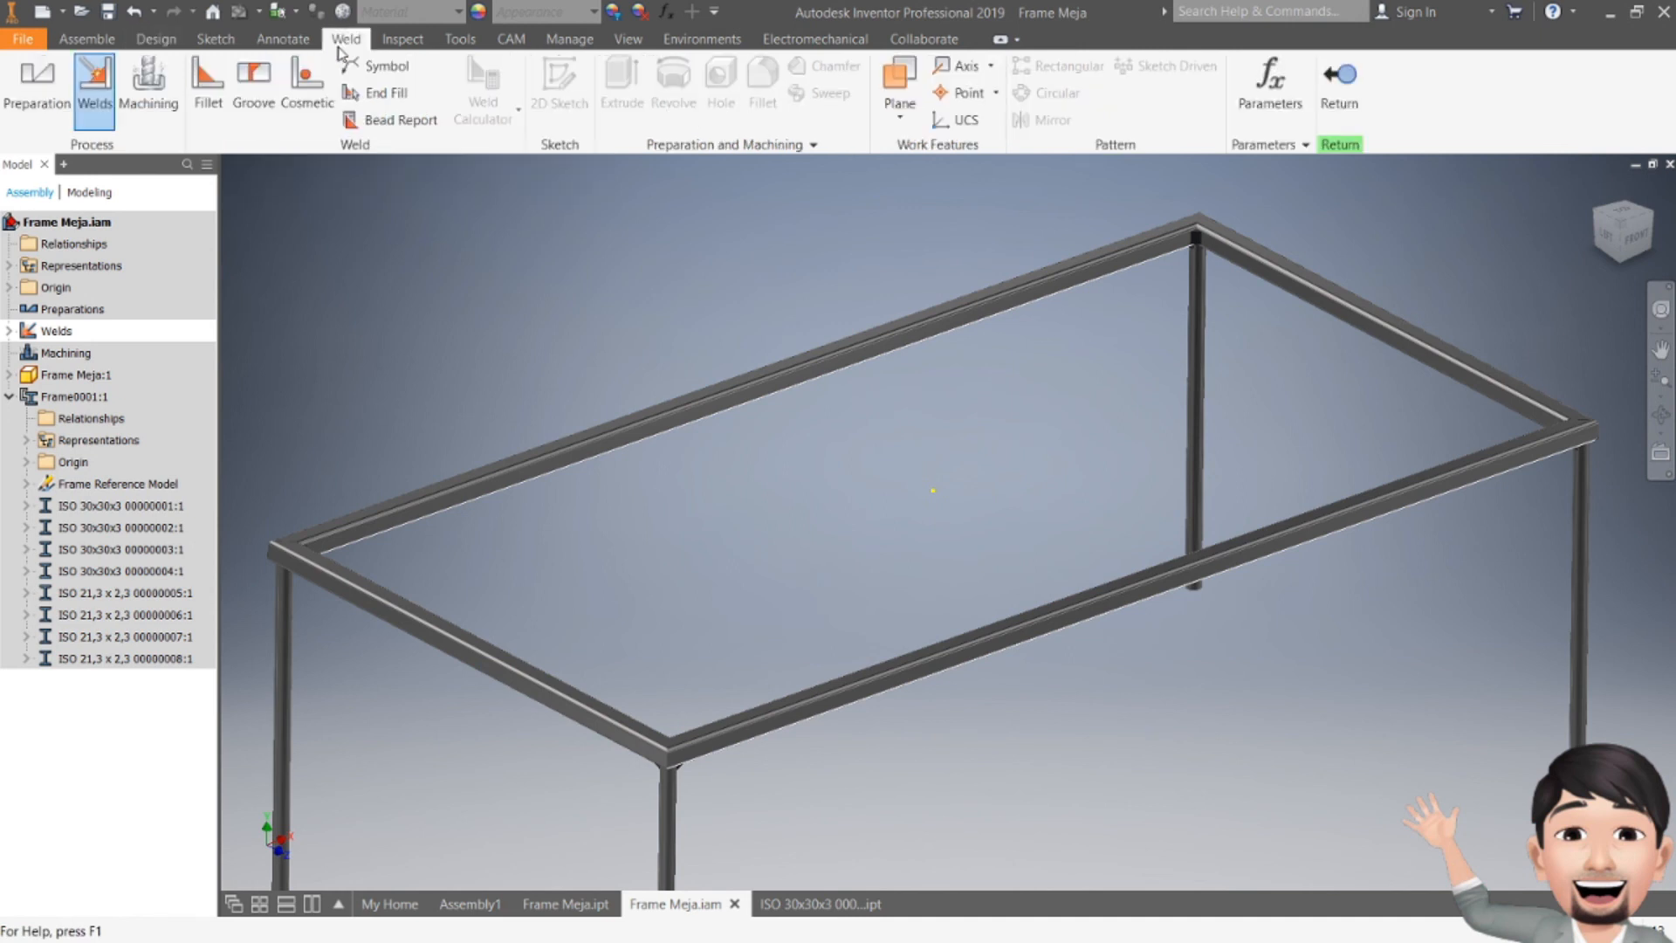